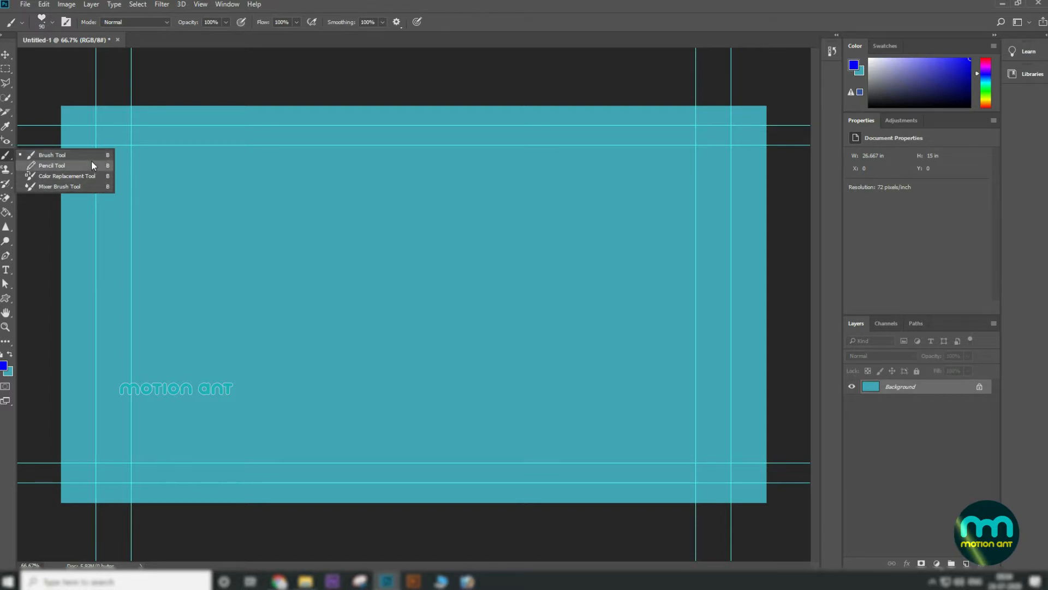
Step: Select the Brush Tool and cycle through the brush tool group: Pencil, Color Replacement and Mixer Brush tools
click(60, 156)
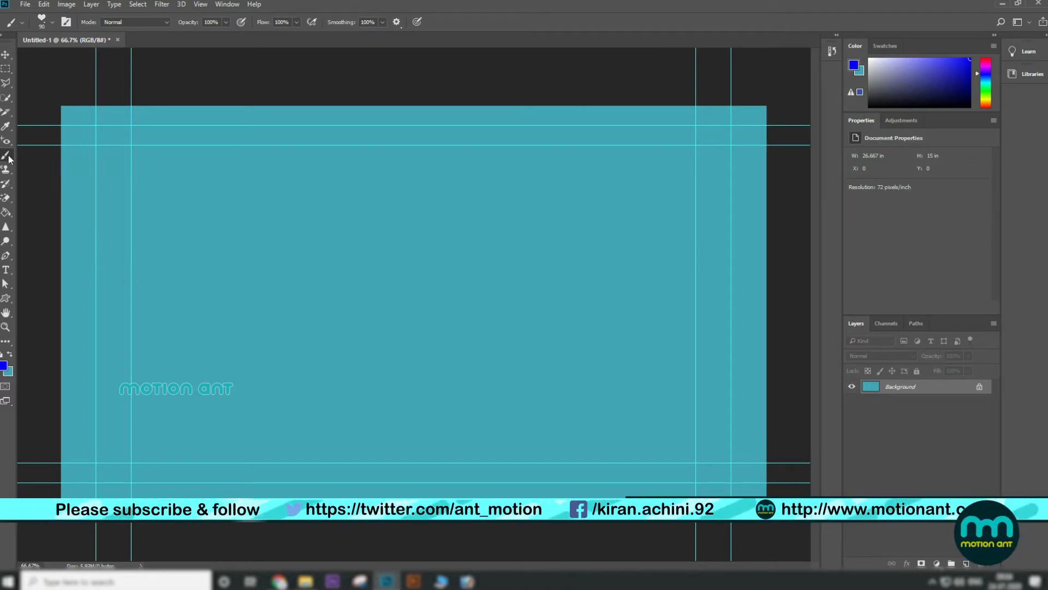
key(shift+b)
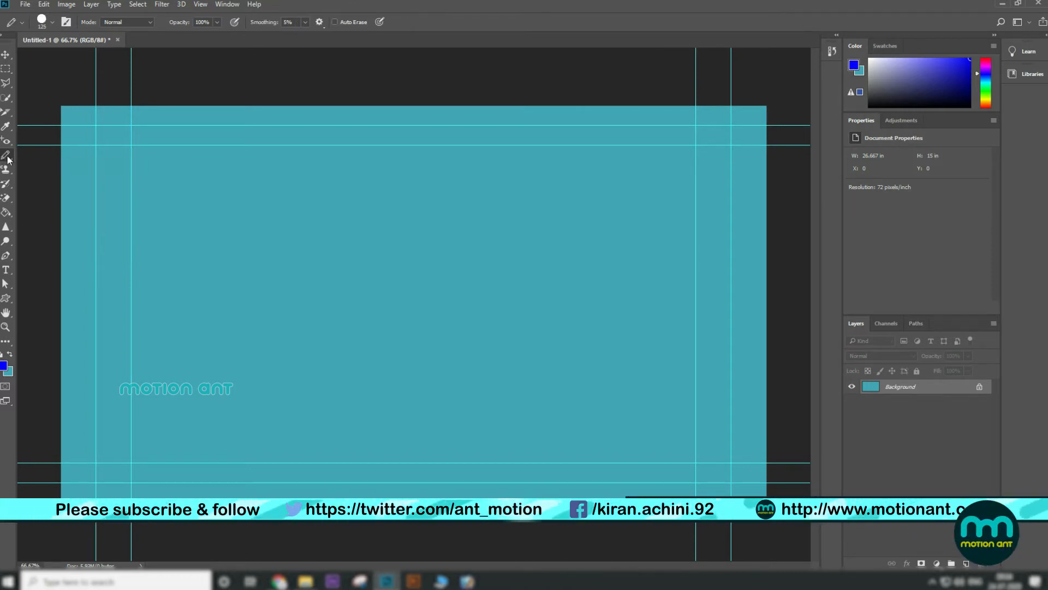
key(shift+b)
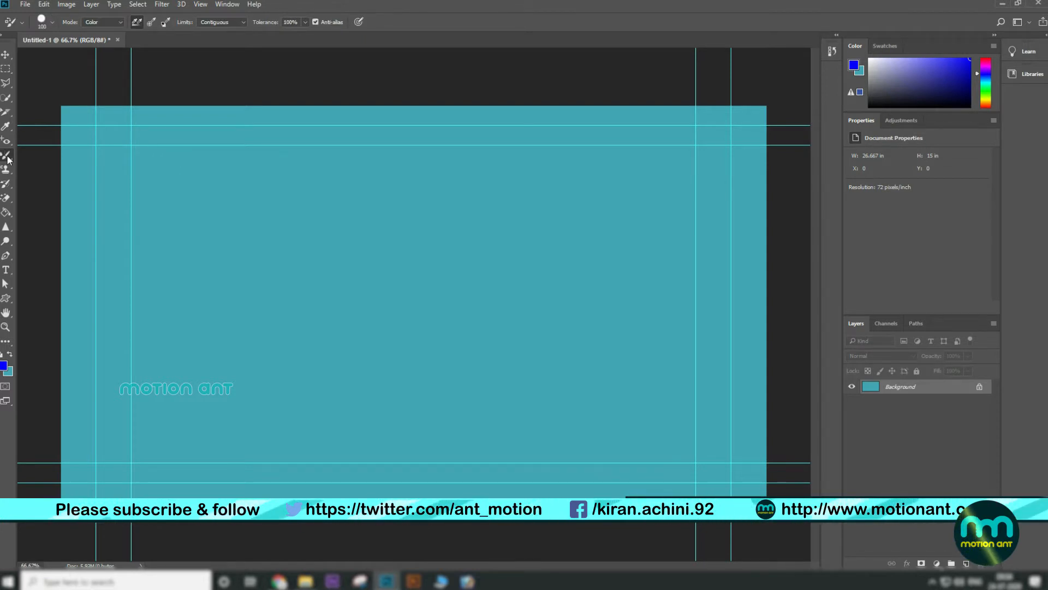
key(shift+b)
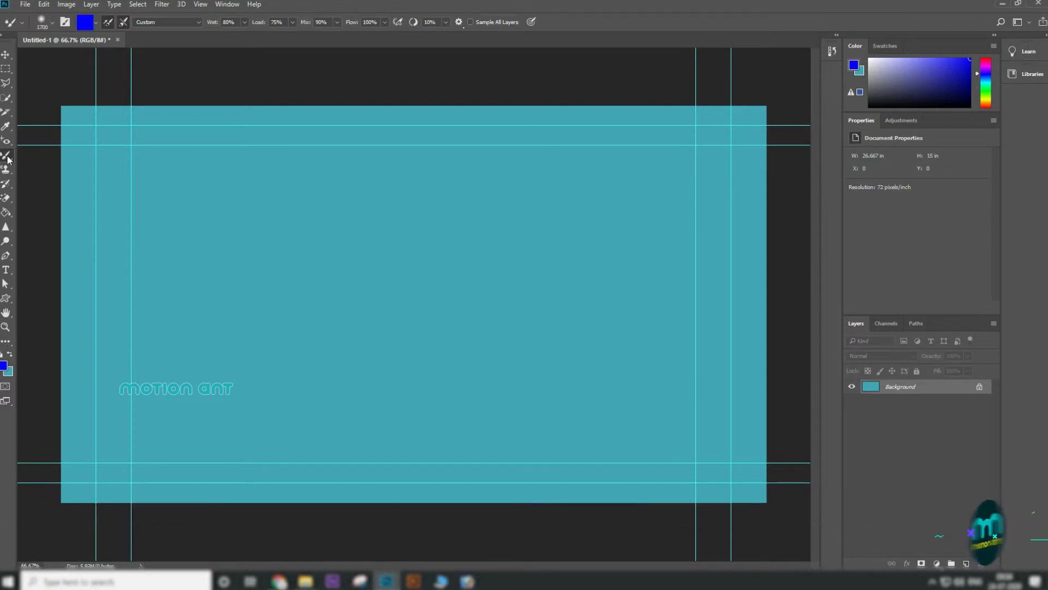
key(shift+b)
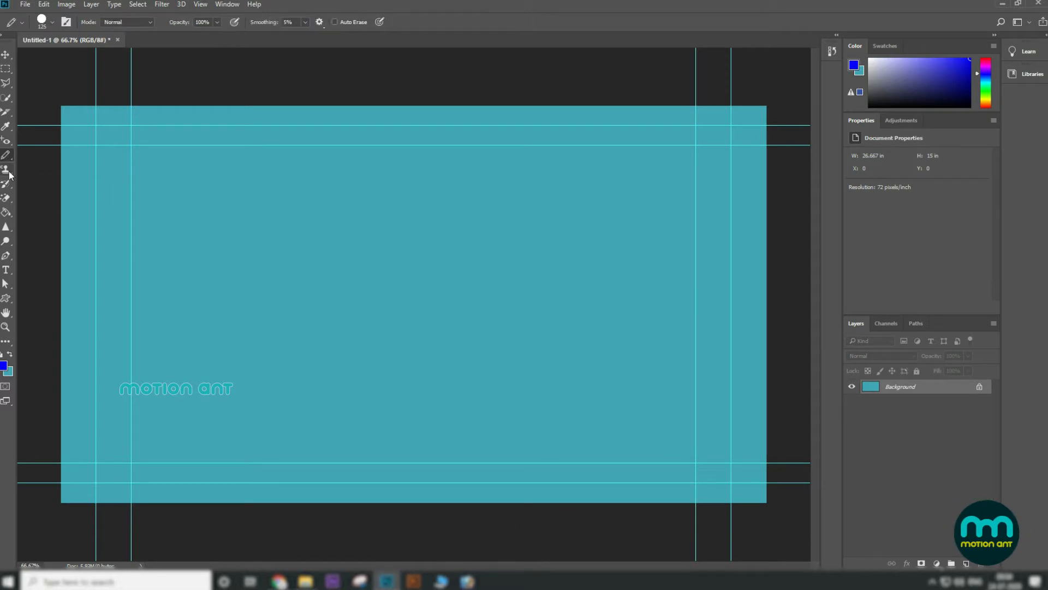
Step: Open the eyedropper tool group and cycle through its tools to view each one
click(6, 127)
right_click(6, 128)
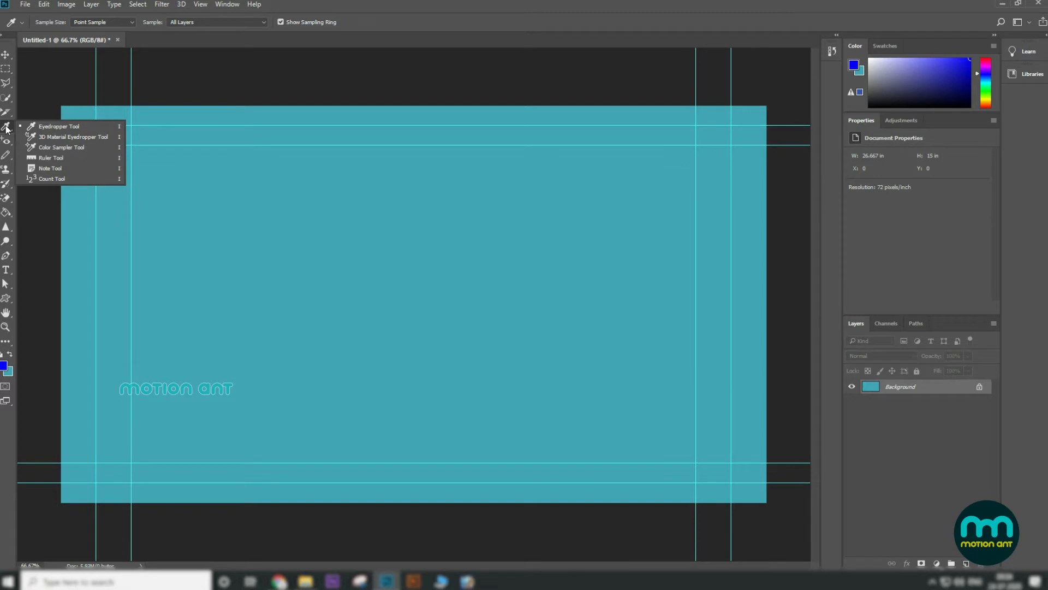
click(6, 129)
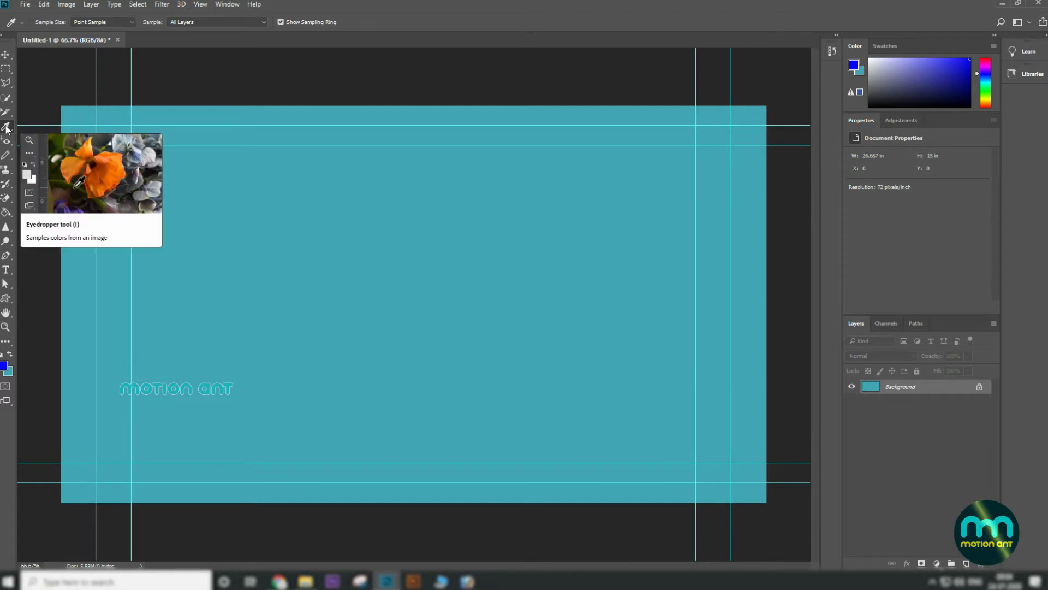
key(shift+i)
key(shift+i)
key(shift+i)
key(shift+i)
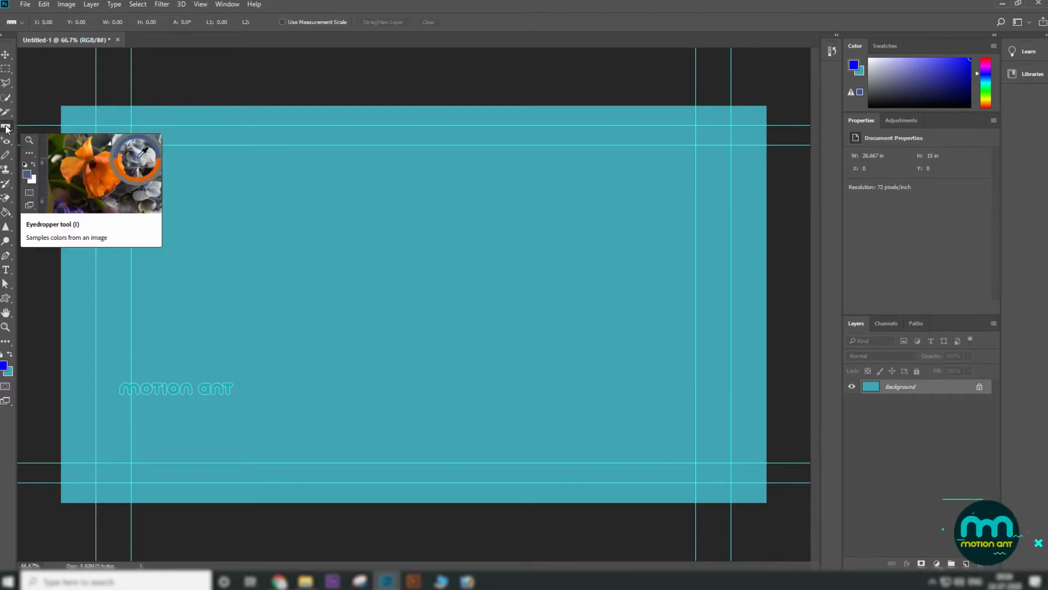
key(shift+i)
key(shift+i)
key(shift+i)
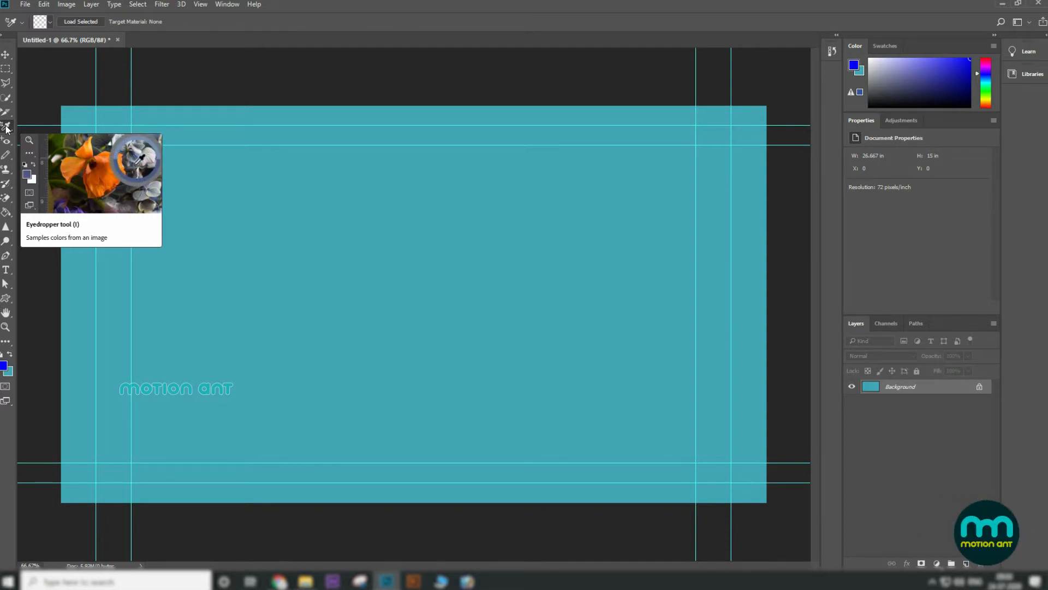
Step: Select the Brush Tool from the brush tool group
click(4, 157)
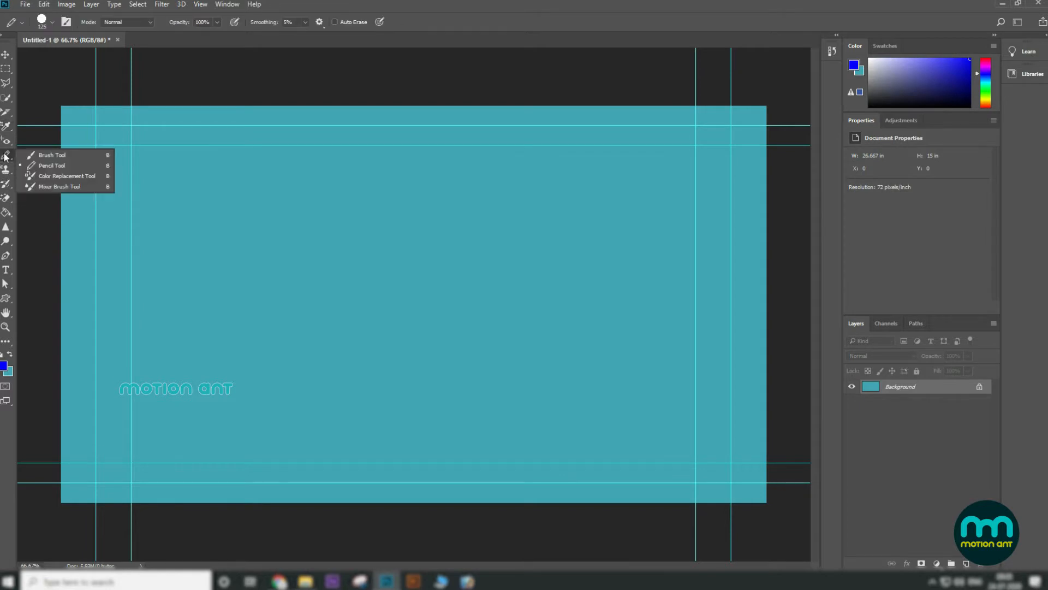
click(43, 156)
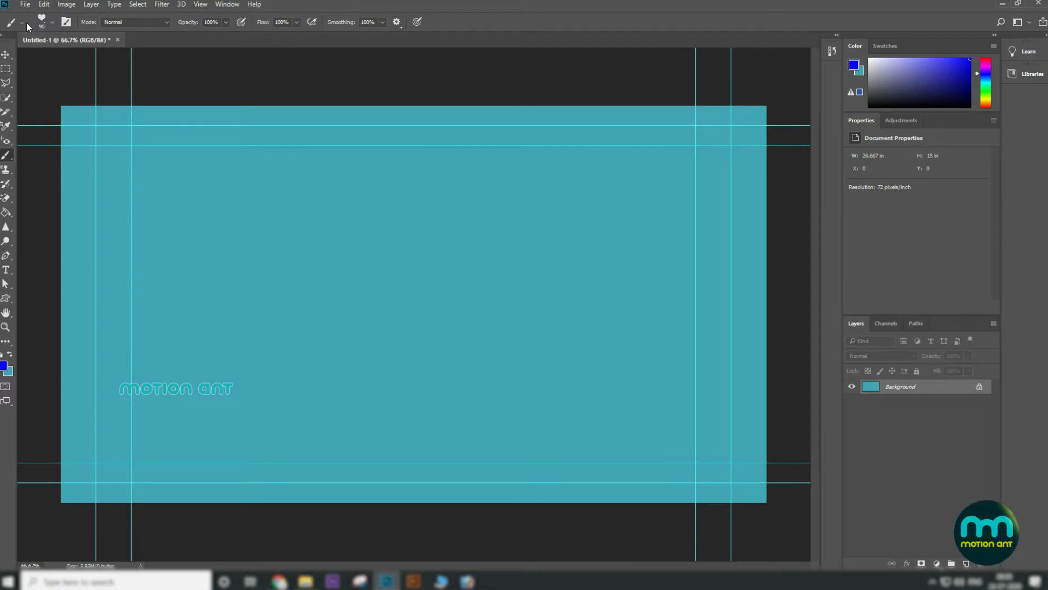
click(52, 22)
click(76, 135)
Step: Reset all tools to their defaults from the tool preset picker's options
click(21, 23)
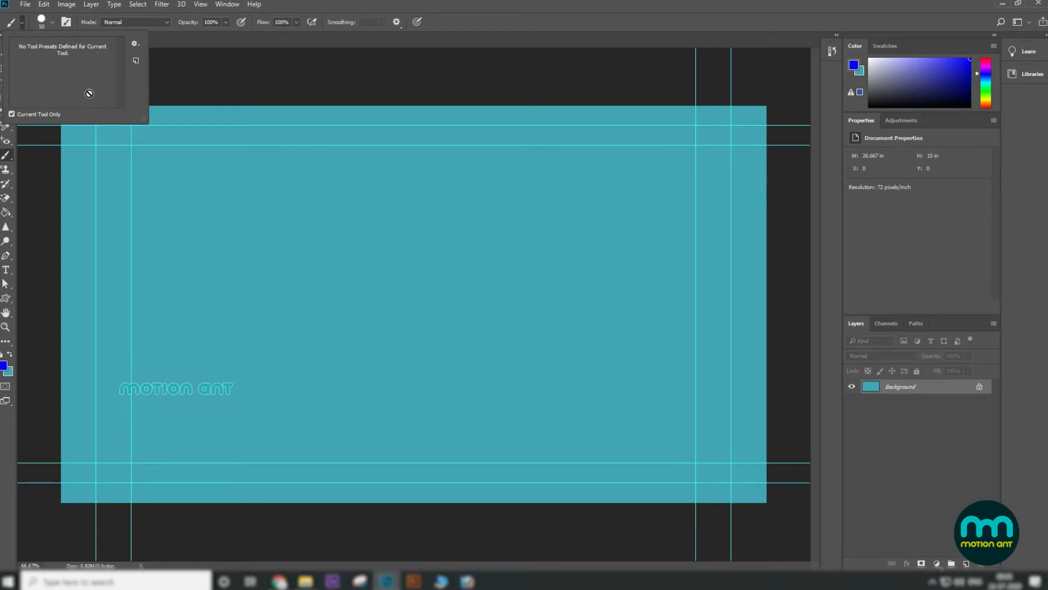
click(139, 44)
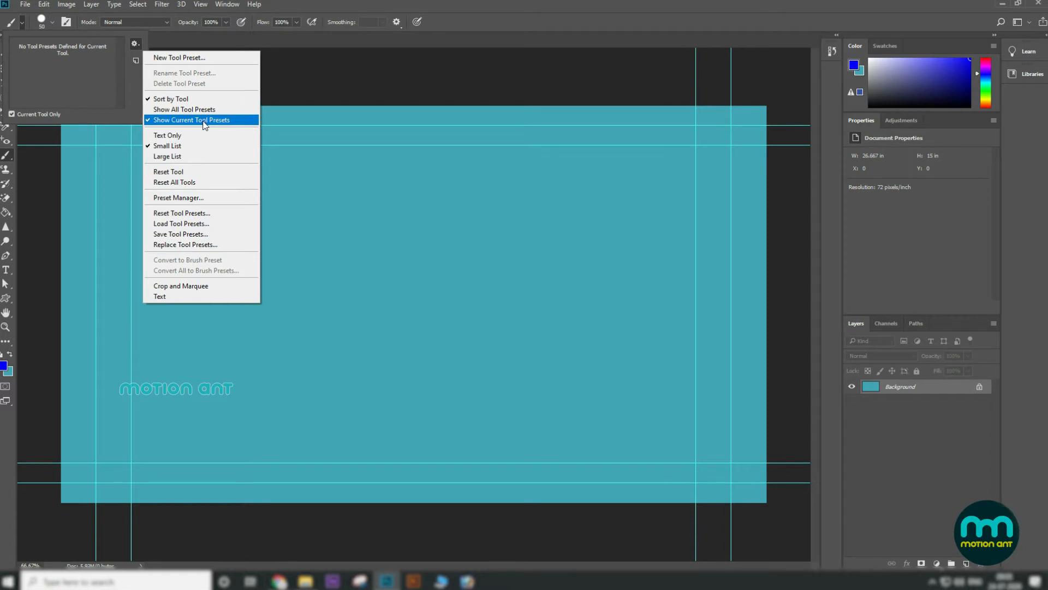
click(210, 182)
click(502, 213)
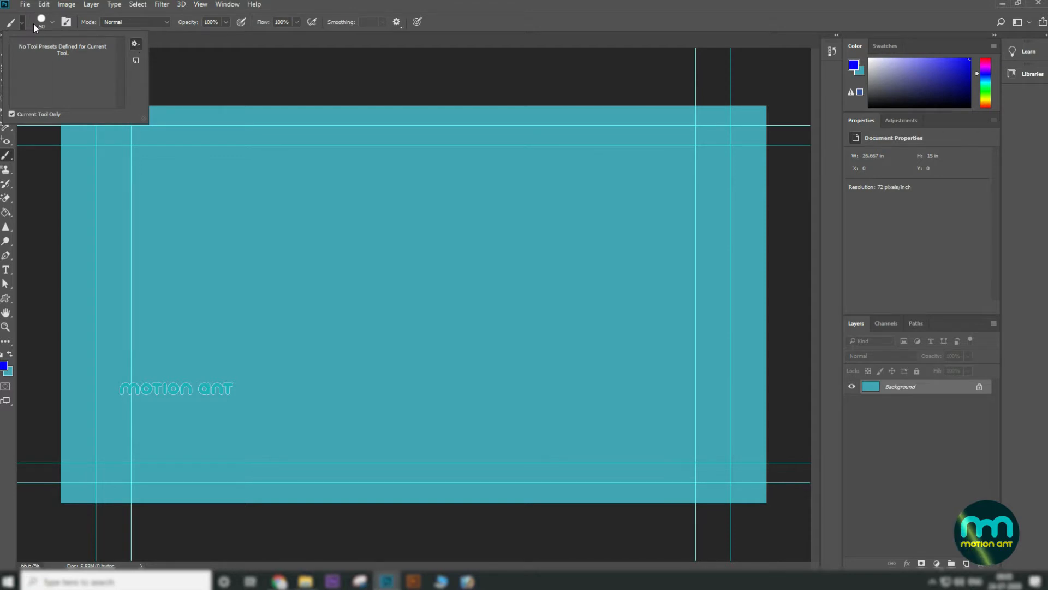
click(218, 87)
Step: Switch back to the Brush Tool and set the tool preset picker to Large List view
click(7, 54)
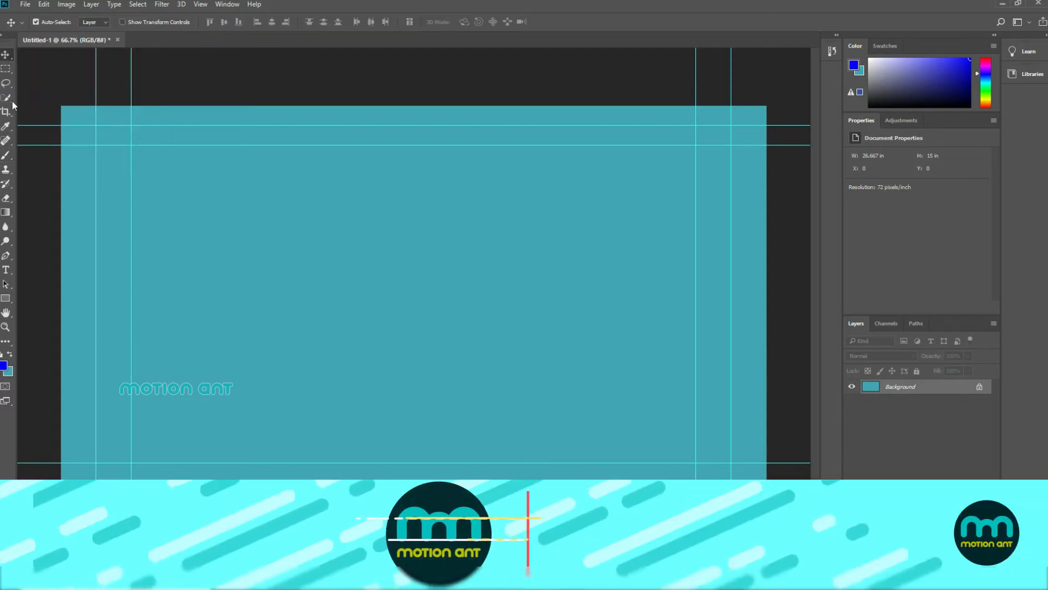
key(b)
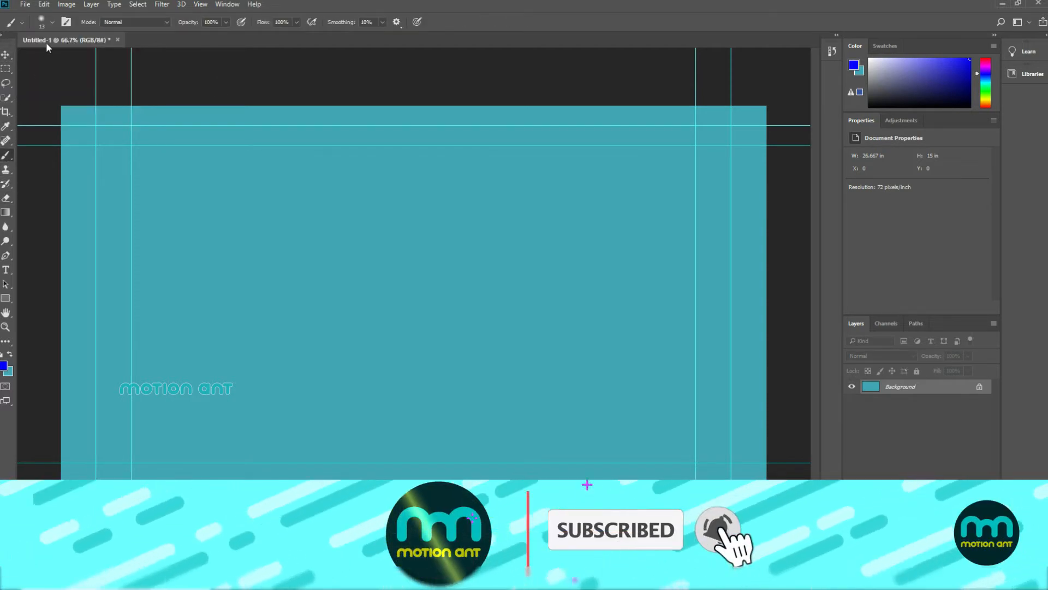
click(25, 22)
click(135, 44)
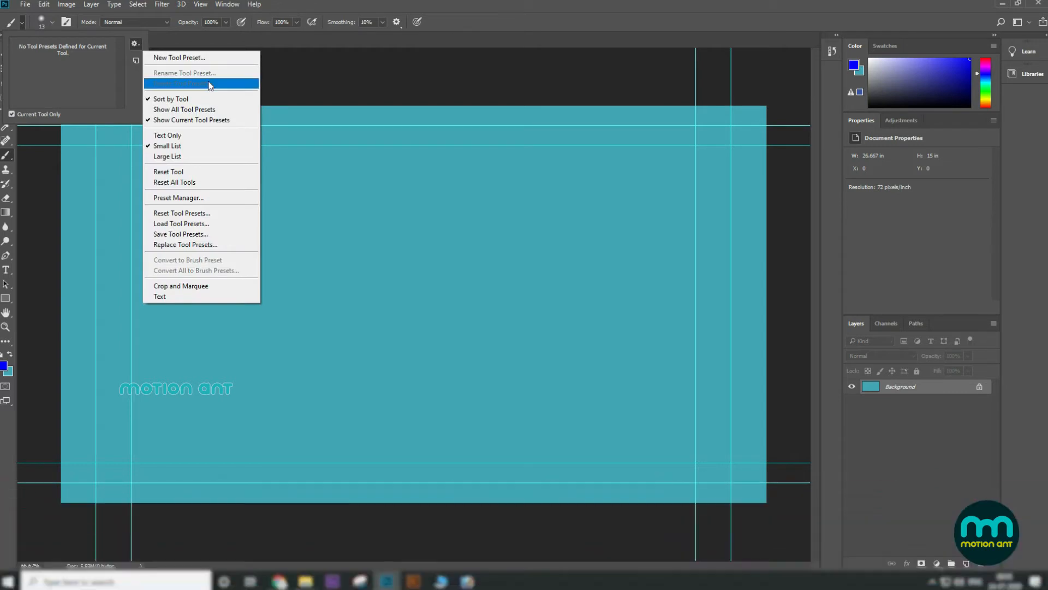
click(212, 158)
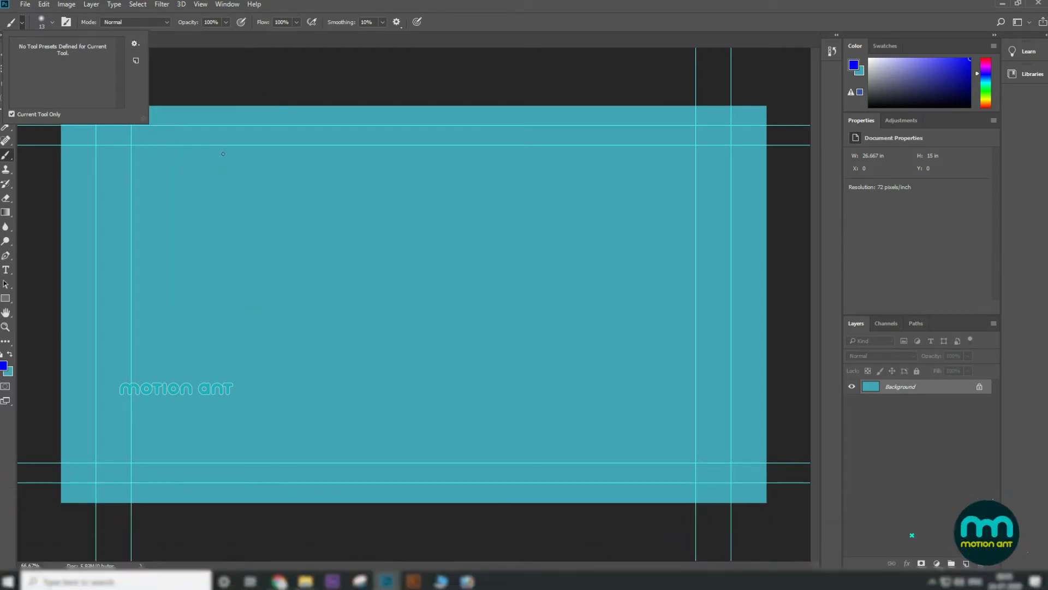
click(184, 73)
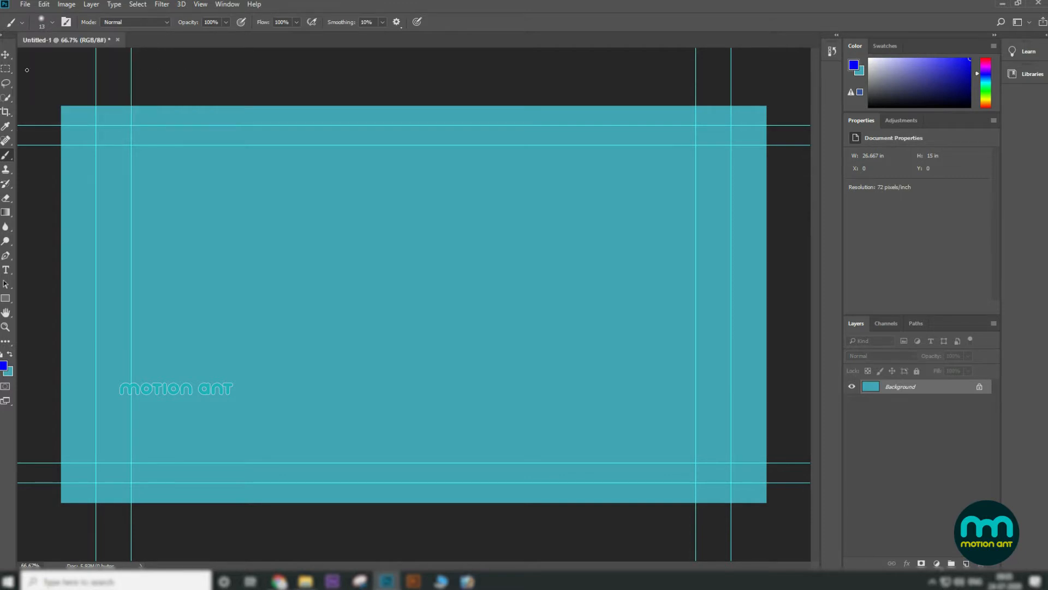
Step: Add a new layer and paint a wavy blue brush stroke across the canvas's upper left
click(53, 19)
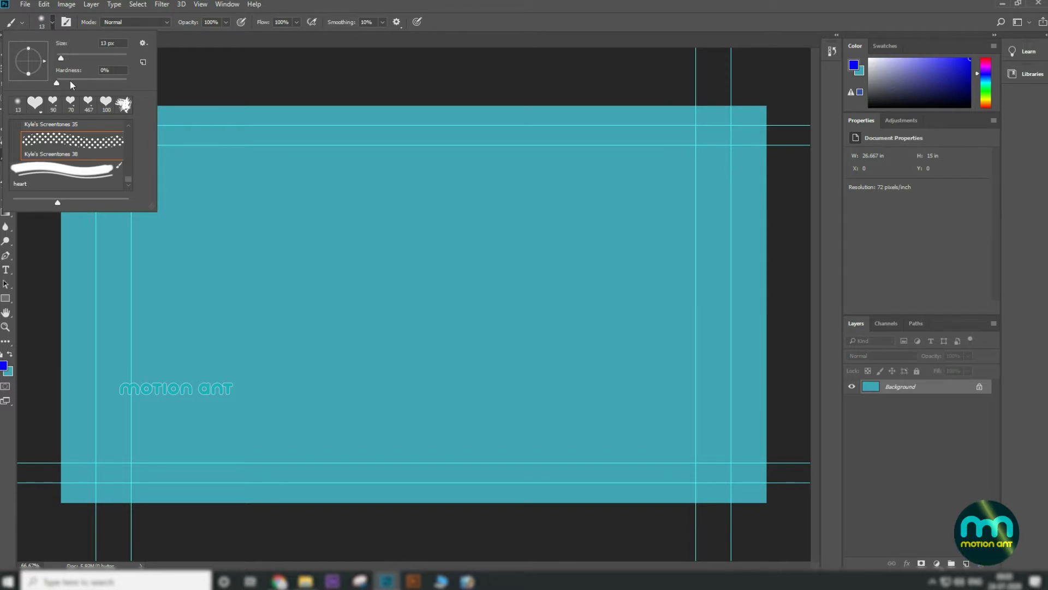
click(182, 82)
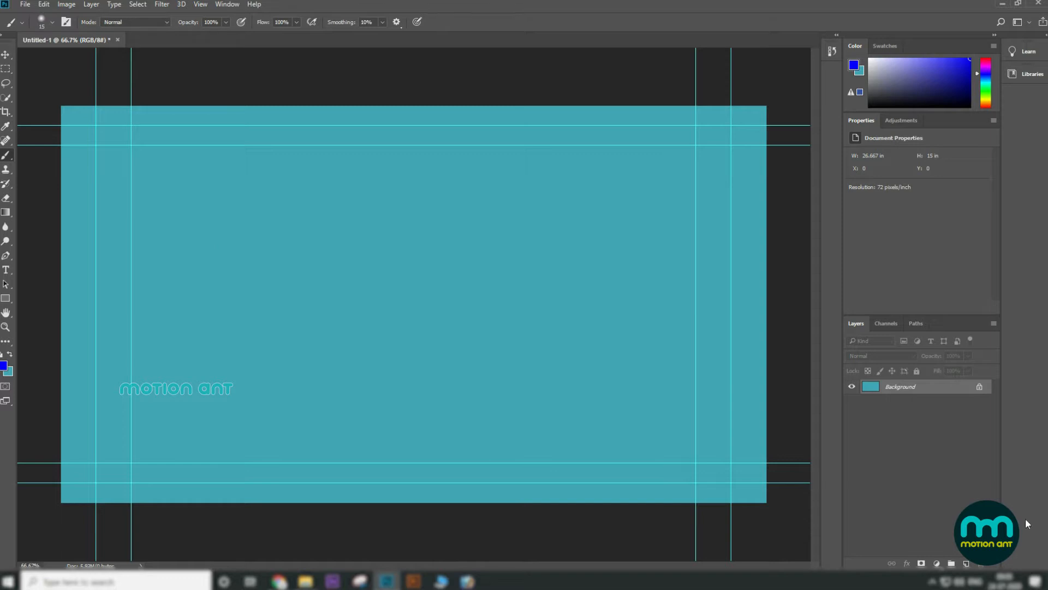
click(968, 563)
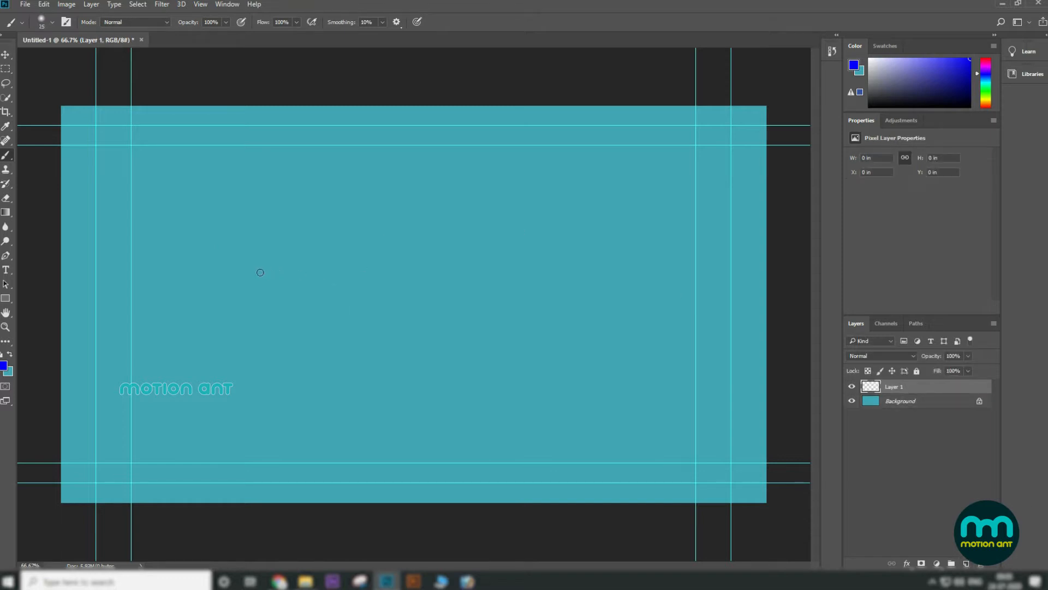
mouse_move(151, 264)
mouse_down()
mouse_move(268, 234)
mouse_move(339, 169)
mouse_up()
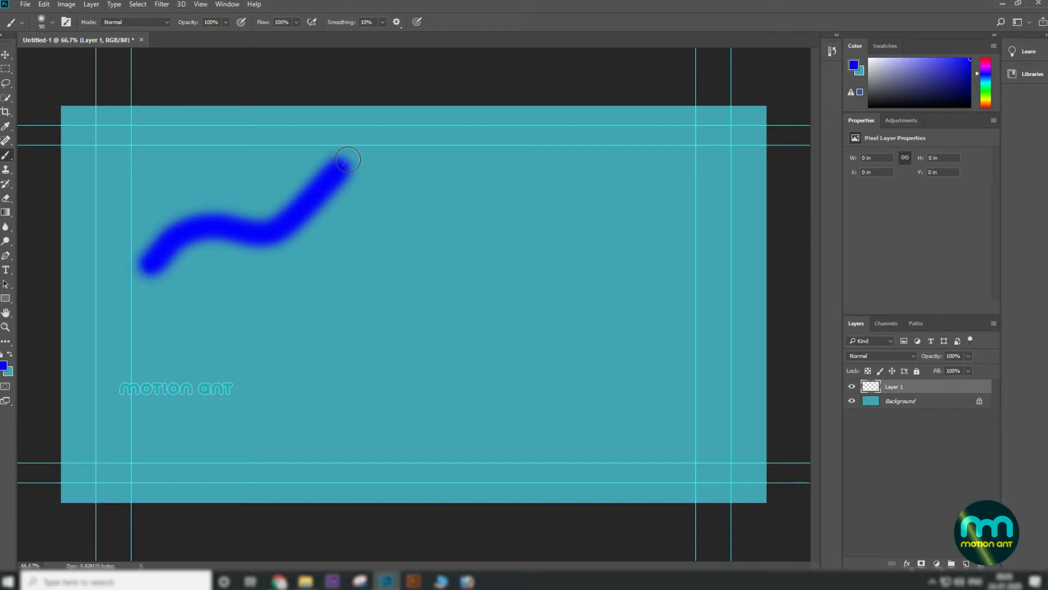
Step: Set the brush size to 175 px in the brush picker and dab at the canvas's top edge
click(52, 22)
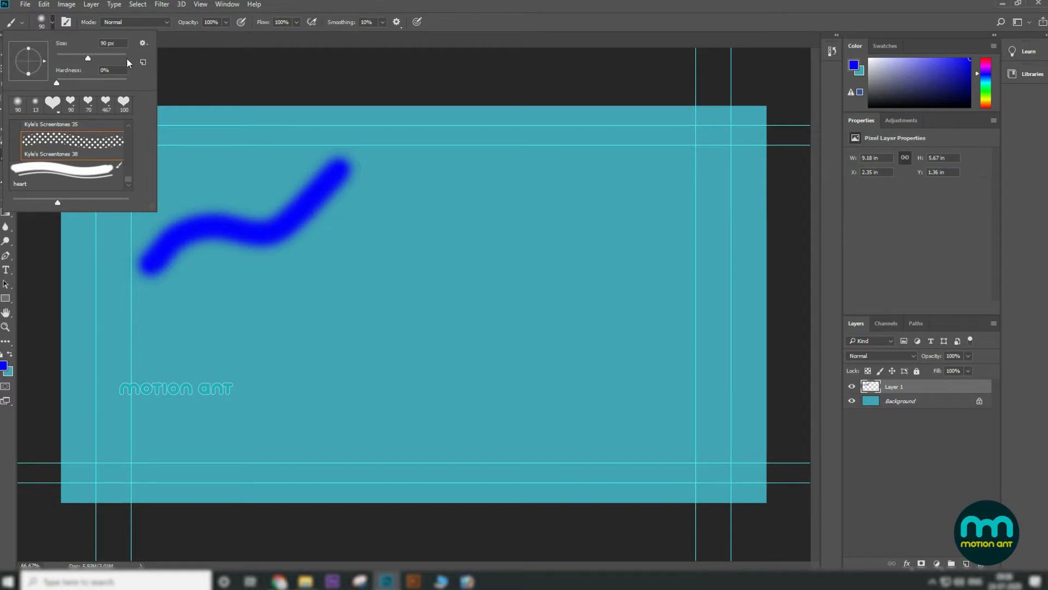
drag(63, 58, 59, 58)
text(5000)
key(Return)
drag(124, 58, 103, 58)
click(433, 87)
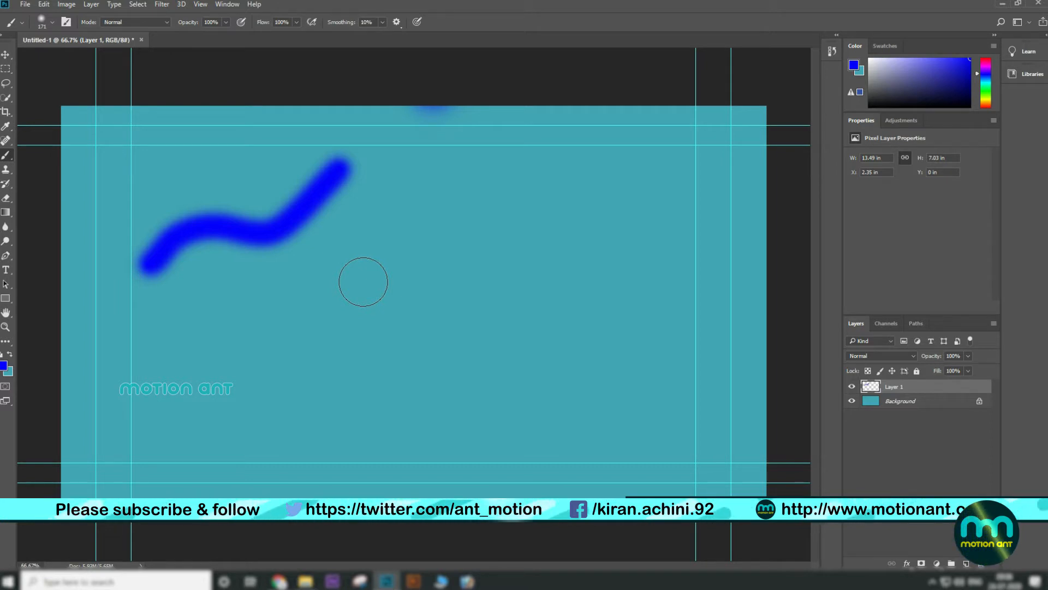
Step: Enlarge and then shrink the brush size using the bracket shortcuts
key(bracketright)
key(bracketright)
key(bracketright)
key(bracketright)
key(bracketright)
key(bracketright)
key(bracketright)
key(bracketright)
key(bracketright)
key(bracketright)
key(bracketright)
key(bracketright)
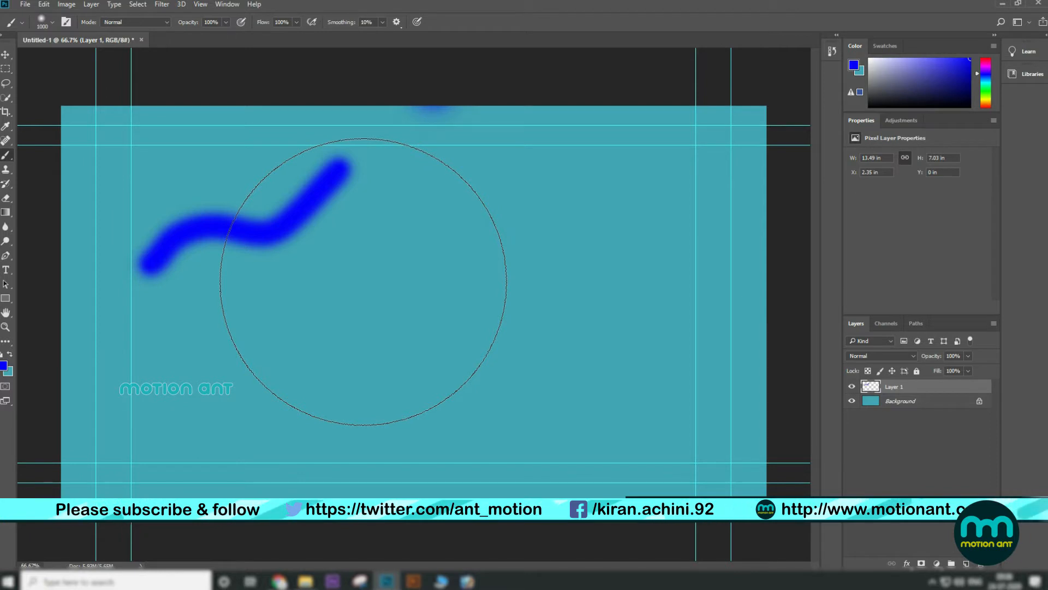
key(bracketleft)
key(bracketleft)
key(bracketleft)
key(bracketleft)
key(bracketleft)
key(bracketleft)
key(bracketleft)
key(bracketleft)
key(bracketleft)
key(bracketleft)
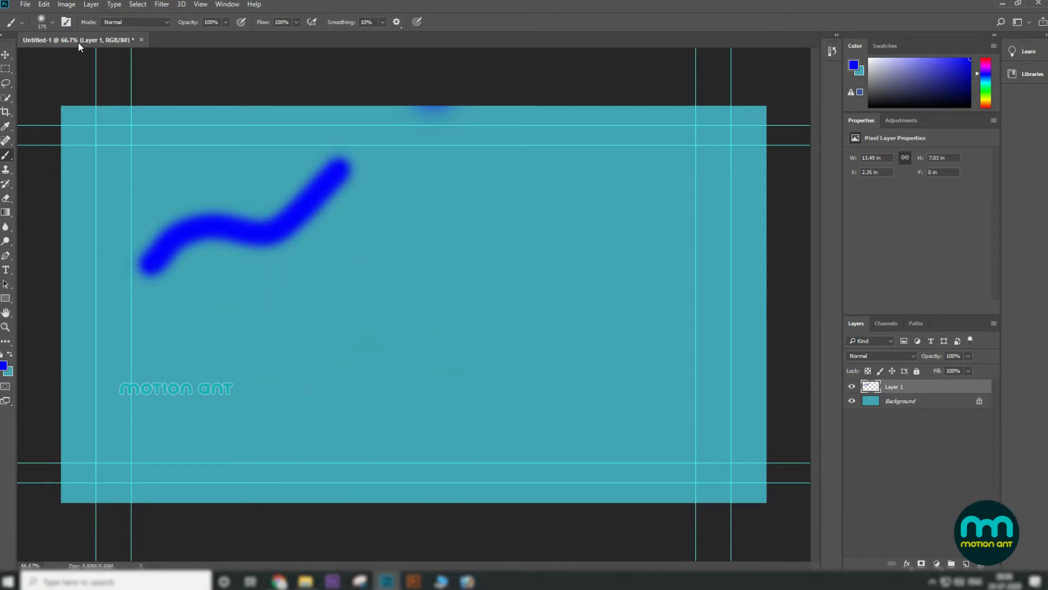
Step: Raise the brush hardness to 90% and paint a hard-edged diagonal stroke across the canvas centre
click(52, 22)
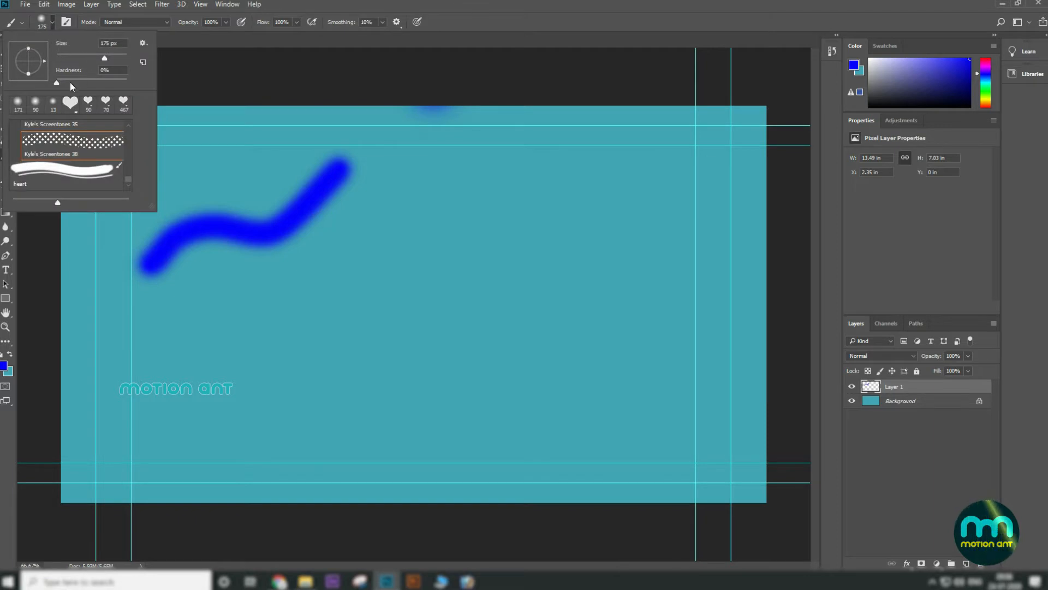
drag(62, 83, 111, 83)
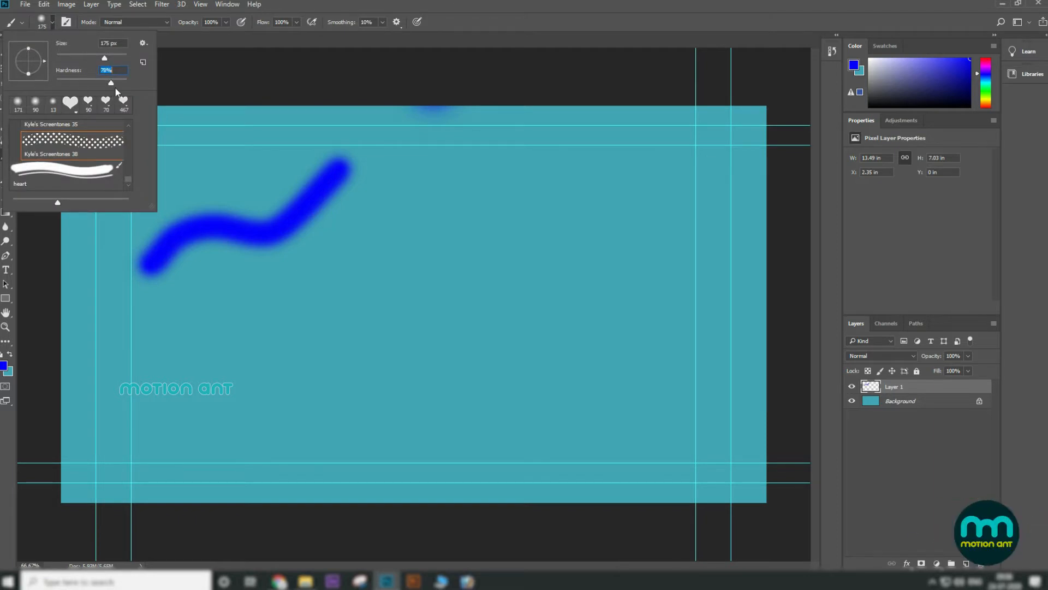
drag(271, 369, 427, 253)
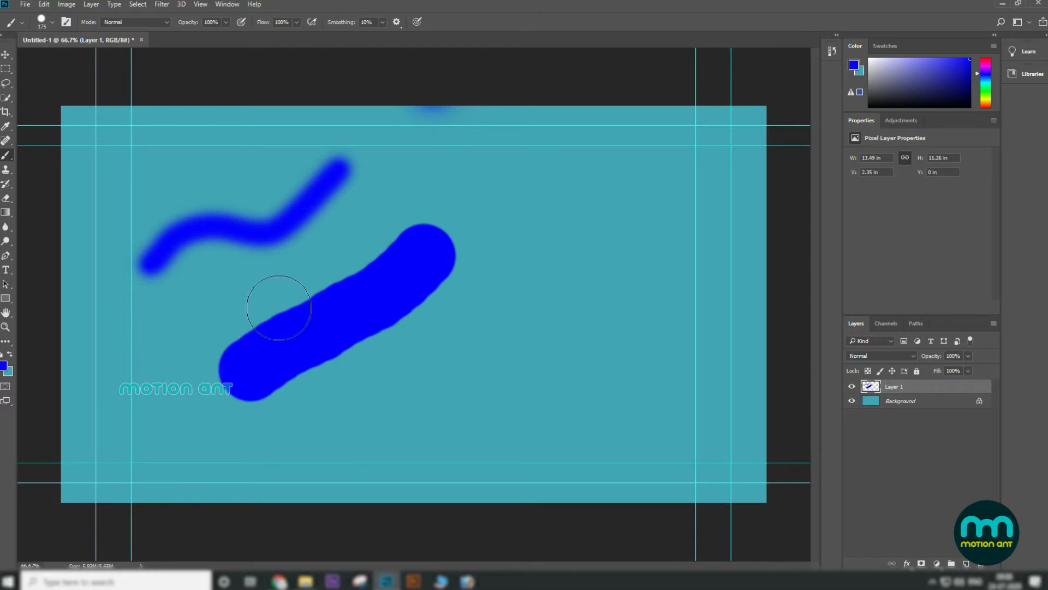
Step: Lower the brush hardness to 13% and paint a soft diagonal stroke to the right of the previous one
click(54, 22)
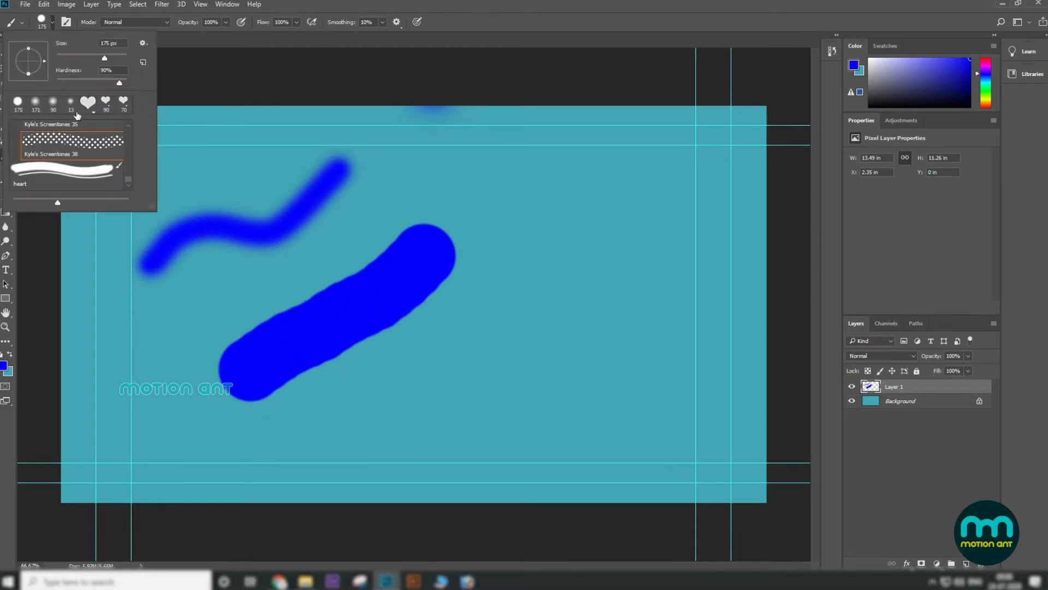
drag(120, 83, 65, 81)
drag(458, 423, 580, 235)
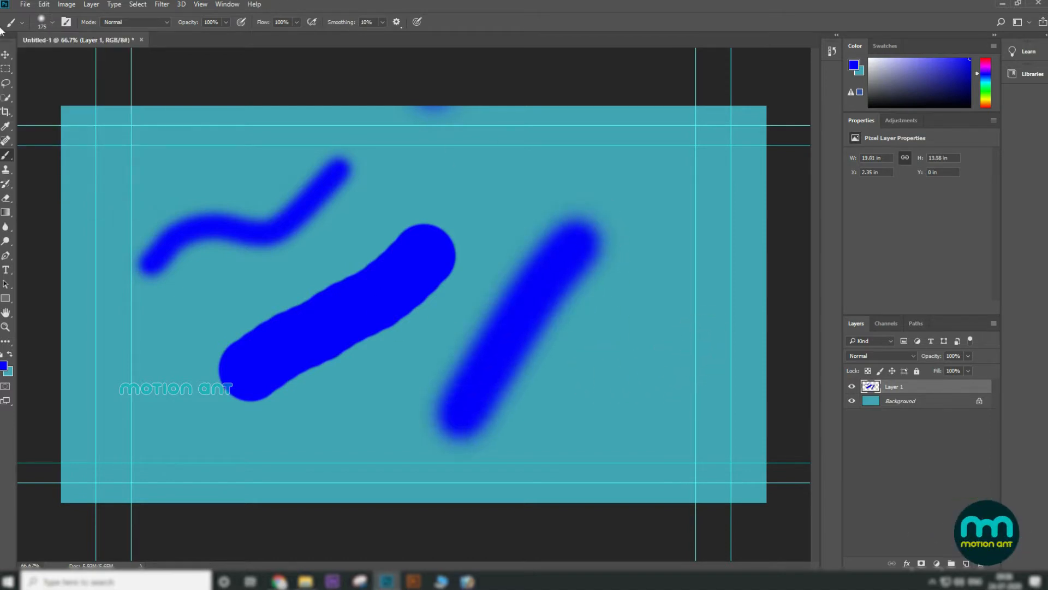
Step: Reselect the Brush Tool and browse the brush presets list in the brush picker
click(6, 57)
click(6, 155)
click(52, 22)
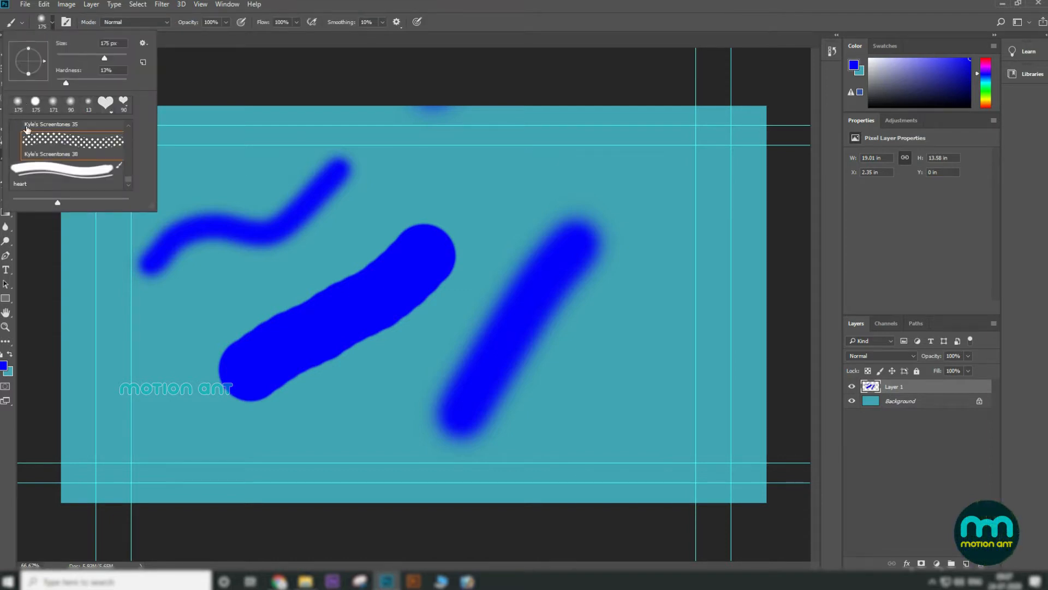
scroll(129, 177, up, 3)
mouse_move(129, 164)
mouse_down()
mouse_move(127, 182)
mouse_move(132, 129)
mouse_move(125, 172)
mouse_up()
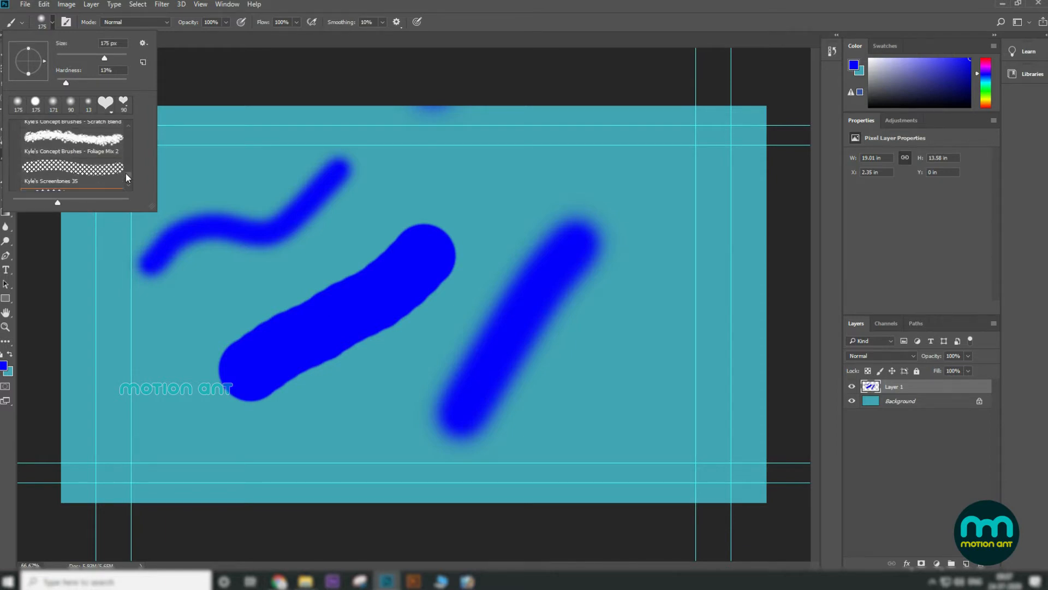
Step: Select the Kyle's Concept Brushes - Foliage Mix 2 preset and paint two foliage strokes, one down the right side and one across the top
double_click(82, 149)
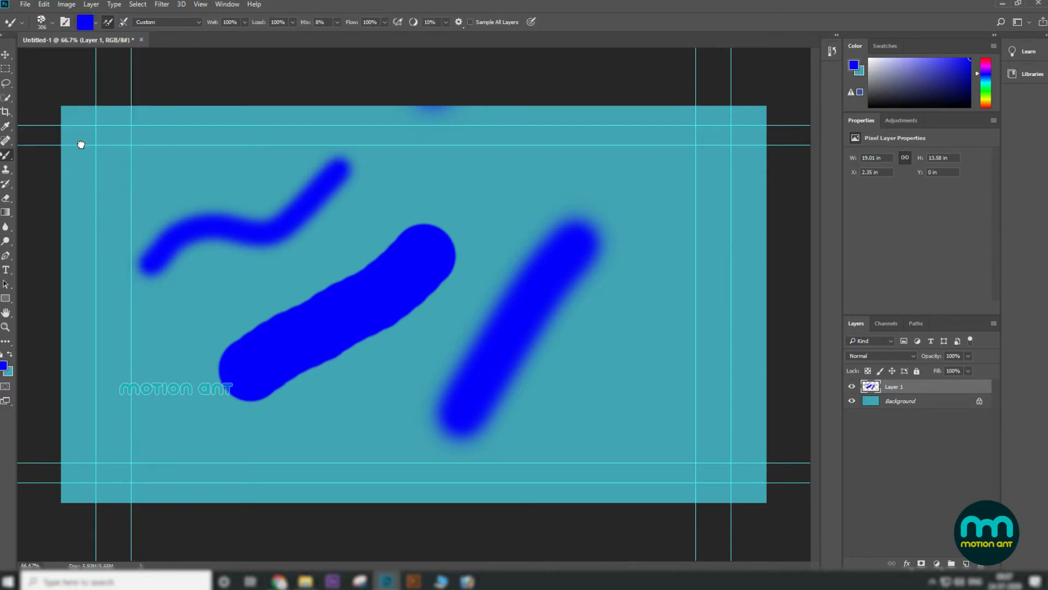
drag(592, 457, 671, 223)
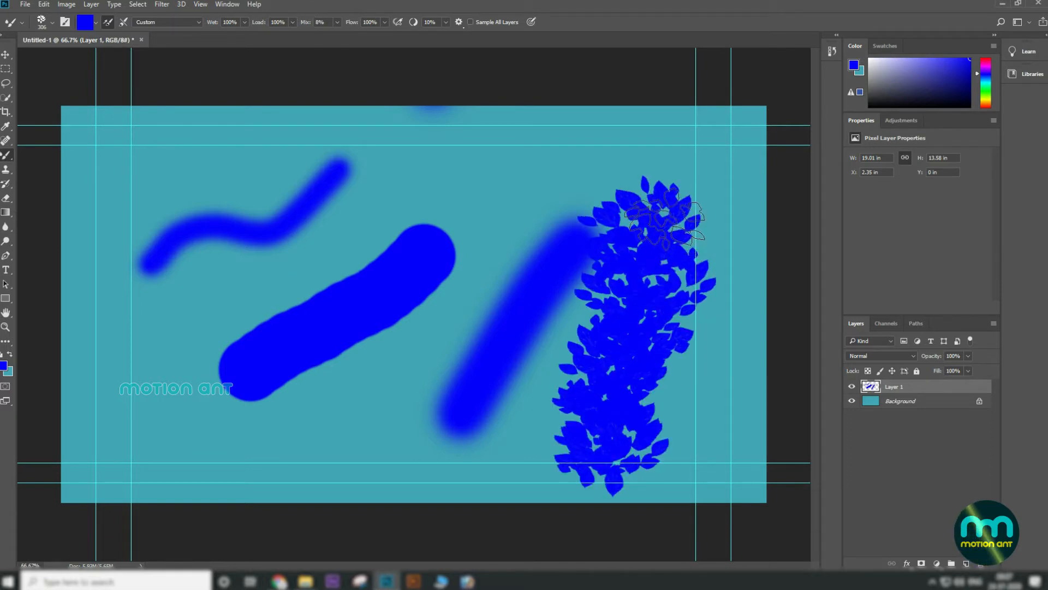
mouse_move(492, 176)
mouse_down()
mouse_move(410, 164)
mouse_move(271, 295)
mouse_up()
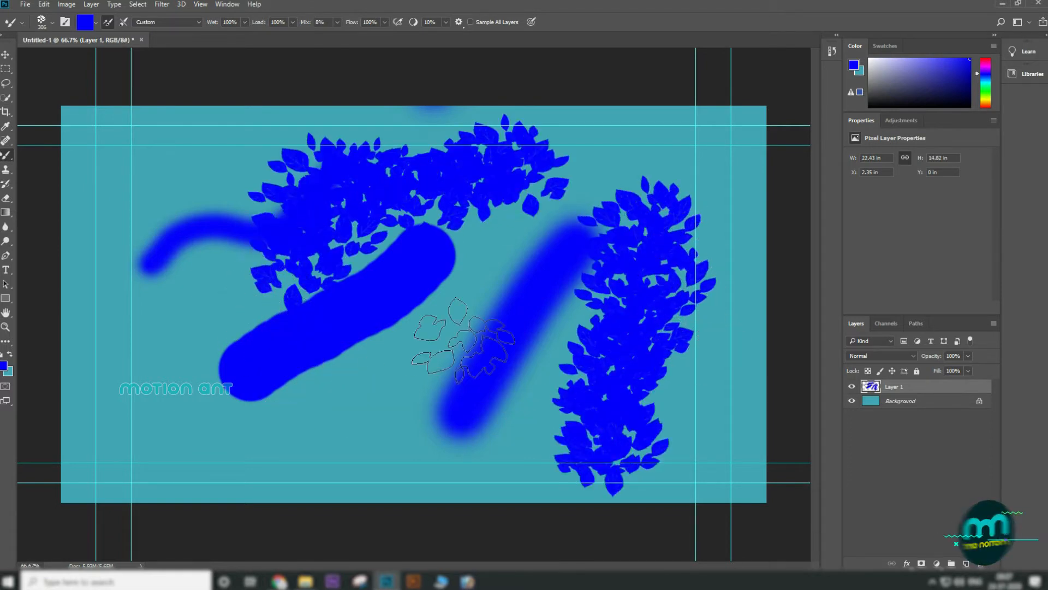
Step: Restore the default brushes in the brush picker, replacing the current list
click(53, 23)
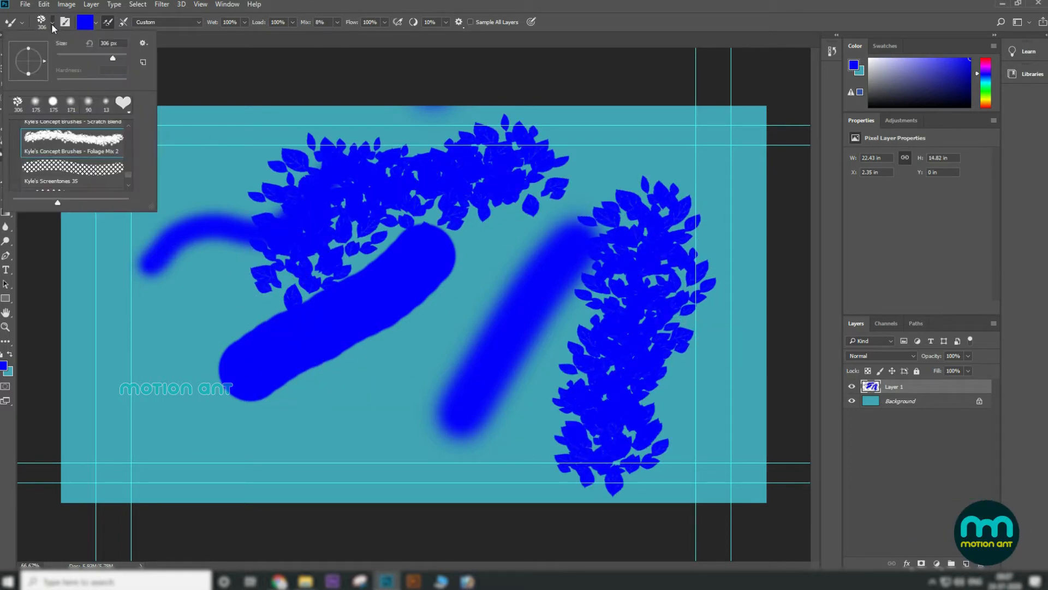
click(145, 45)
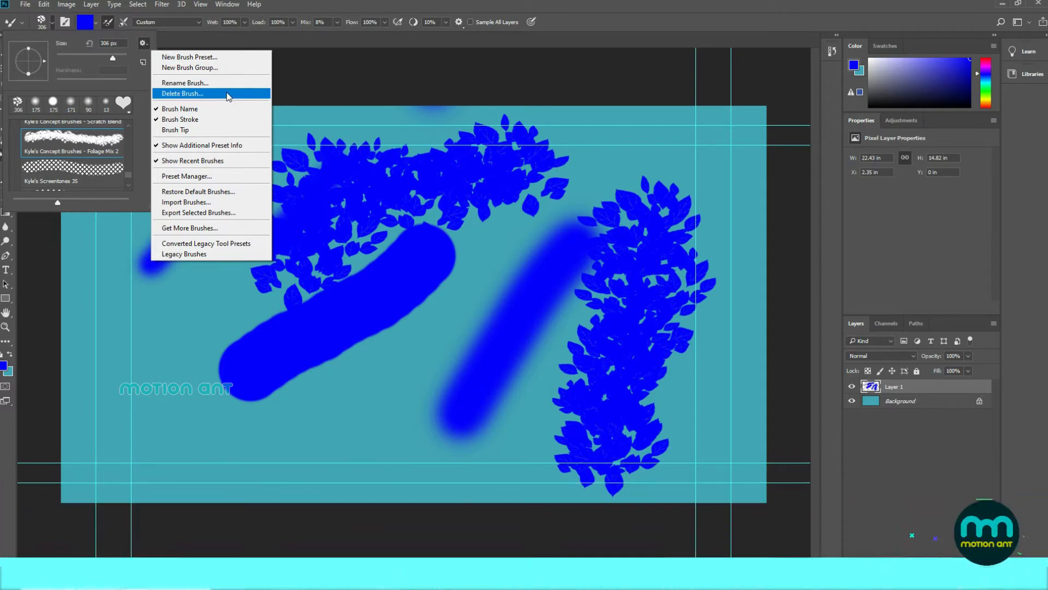
click(239, 192)
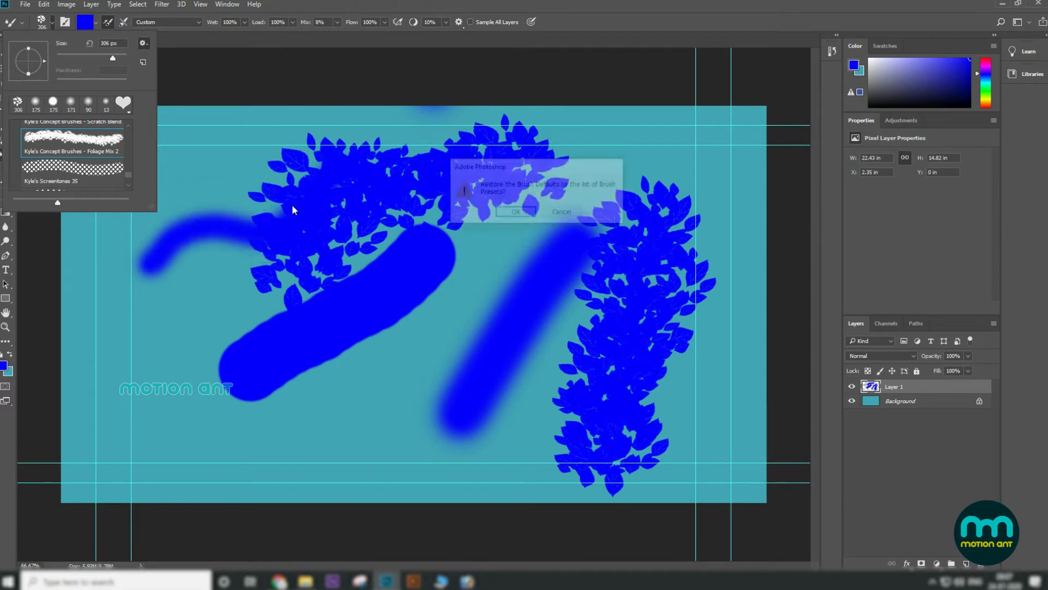
click(514, 213)
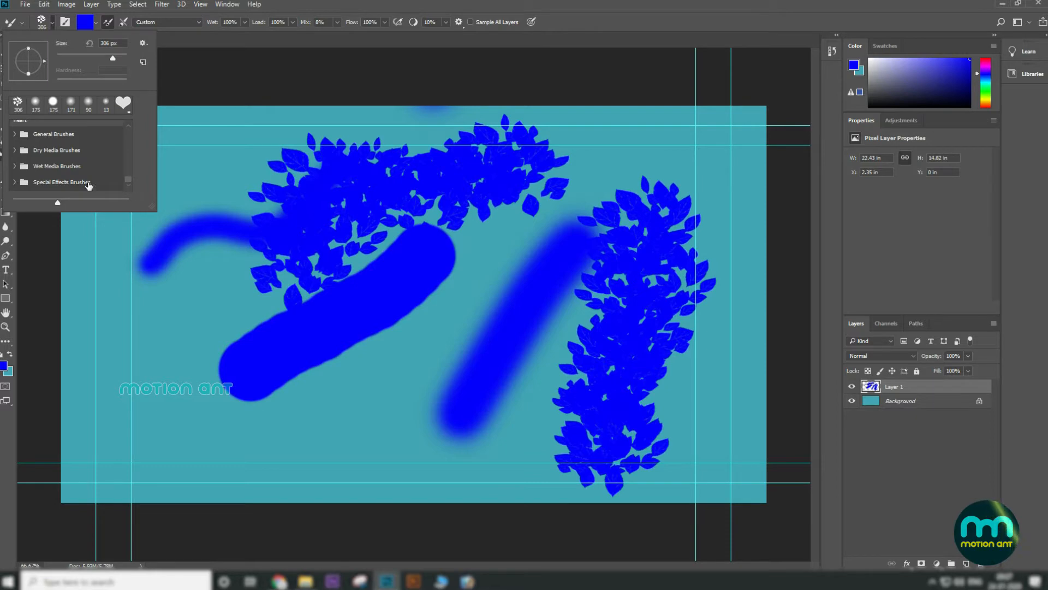
Step: Expand the Dry Media Brushes group and select the KYLE Ultimate Pencil Hard brush
click(15, 183)
mouse_move(127, 167)
mouse_down()
mouse_move(129, 185)
mouse_move(129, 166)
mouse_up()
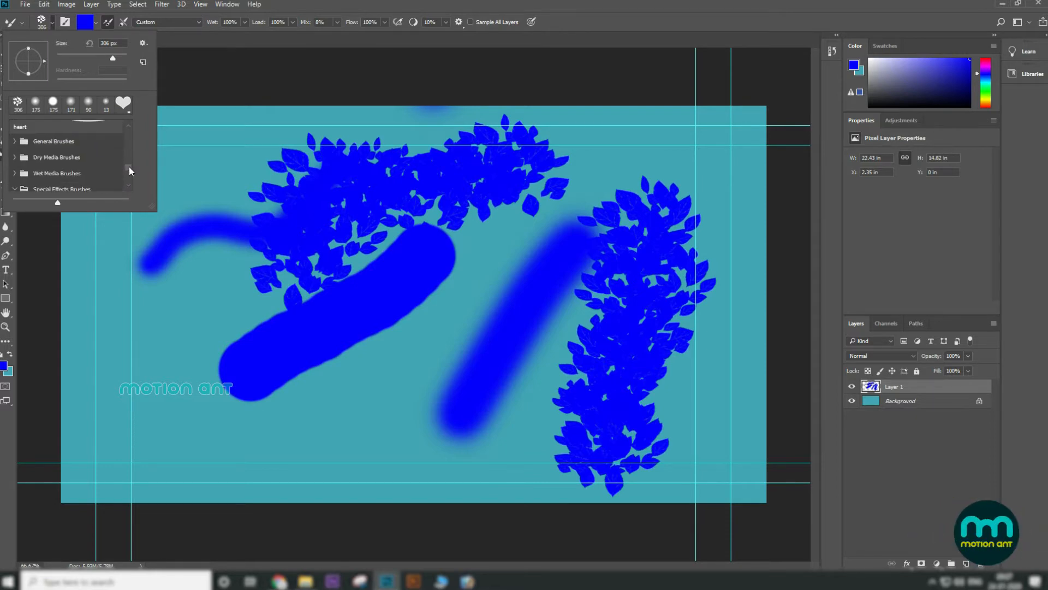
click(13, 157)
scroll(96, 181, down, 1)
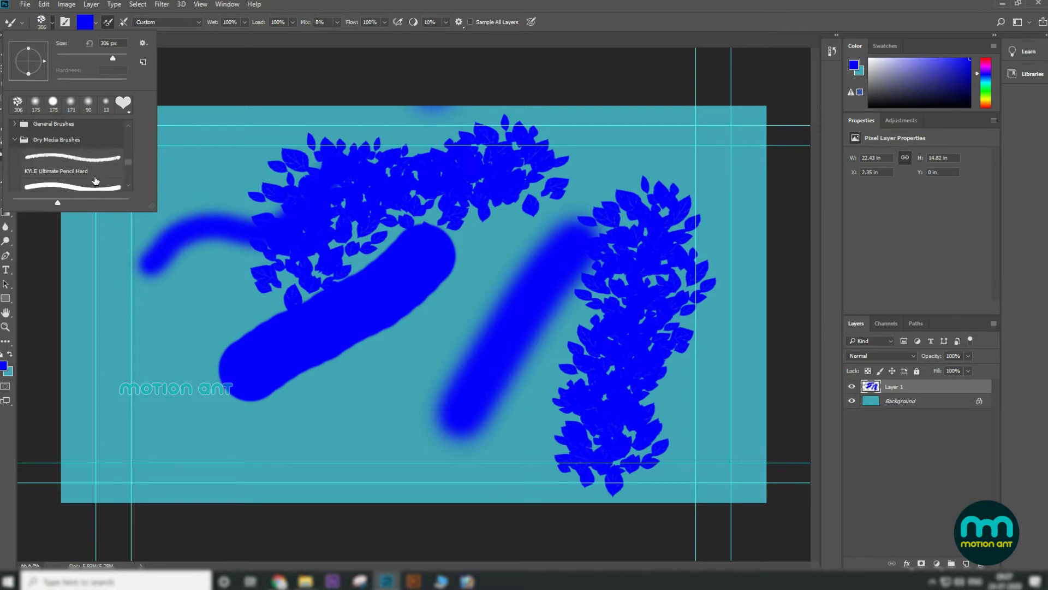
double_click(75, 159)
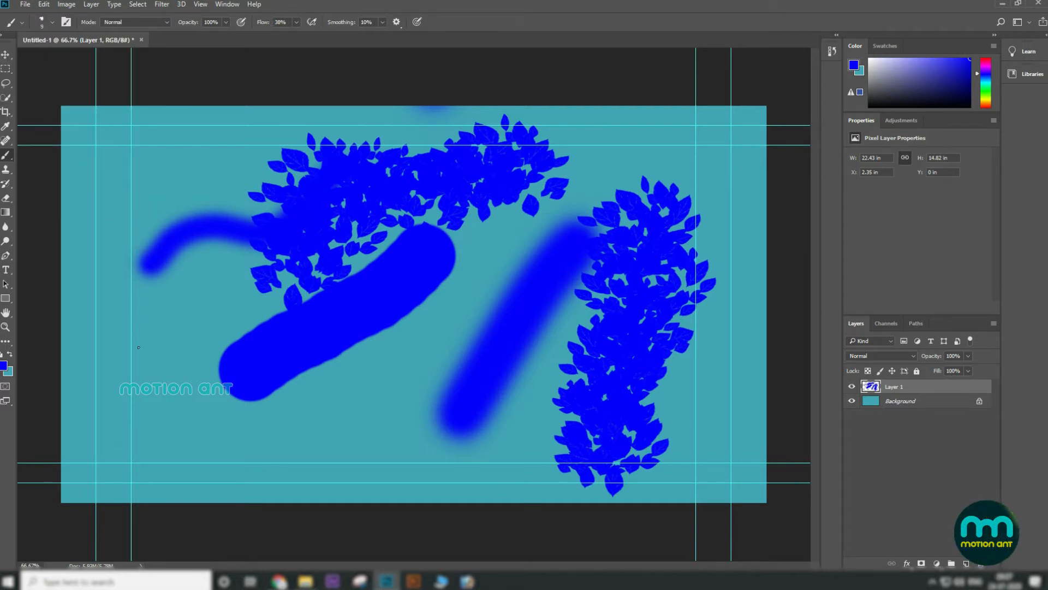
Step: Enlarge the brush three steps and paint a curved stroke along the lower left of the canvas
key(bracketright)
key(bracketright)
key(bracketright)
key(bracketright)
key(bracketright)
drag(126, 350, 388, 449)
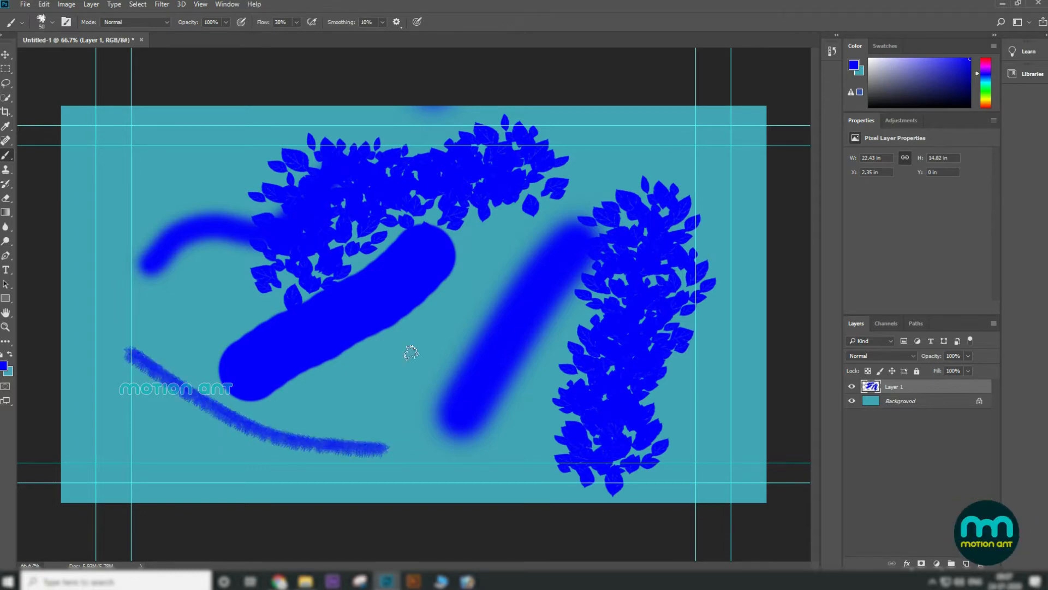
Step: Enlarge the brush three more steps and paint a wide horizontal stroke across the left-centre
key(bracketright)
key(bracketright)
key(bracketright)
key(bracketright)
key(bracketright)
key(bracketright)
key(bracketright)
key(bracketright)
key(bracketright)
key(bracketright)
key(bracketright)
key(bracketright)
drag(157, 312, 438, 304)
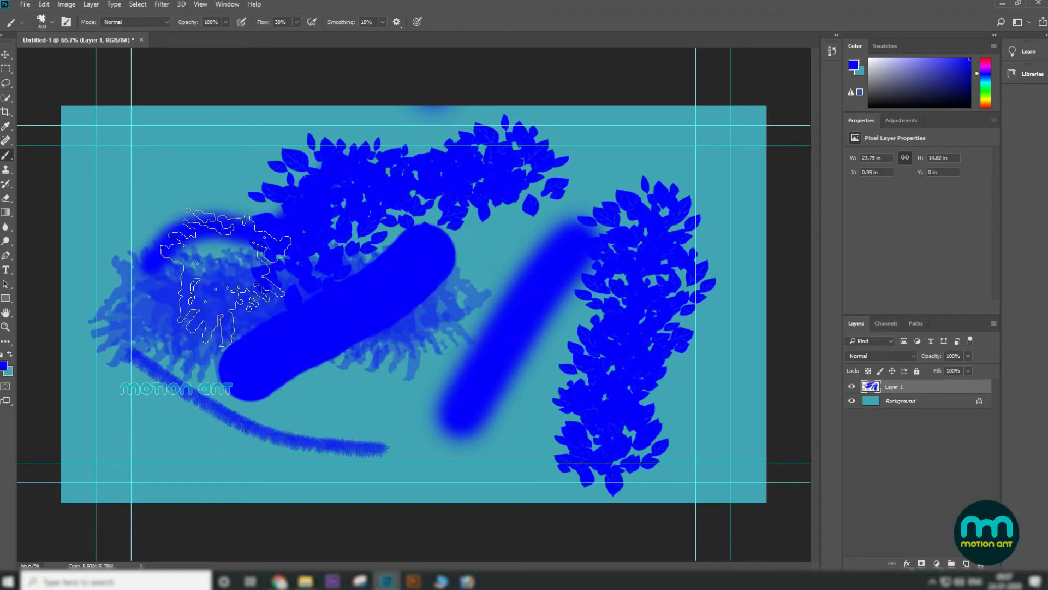
Step: Set the foreground colour to red ff003c and paint a broad stroke across the upper canvas
click(4, 369)
drag(541, 399, 540, 354)
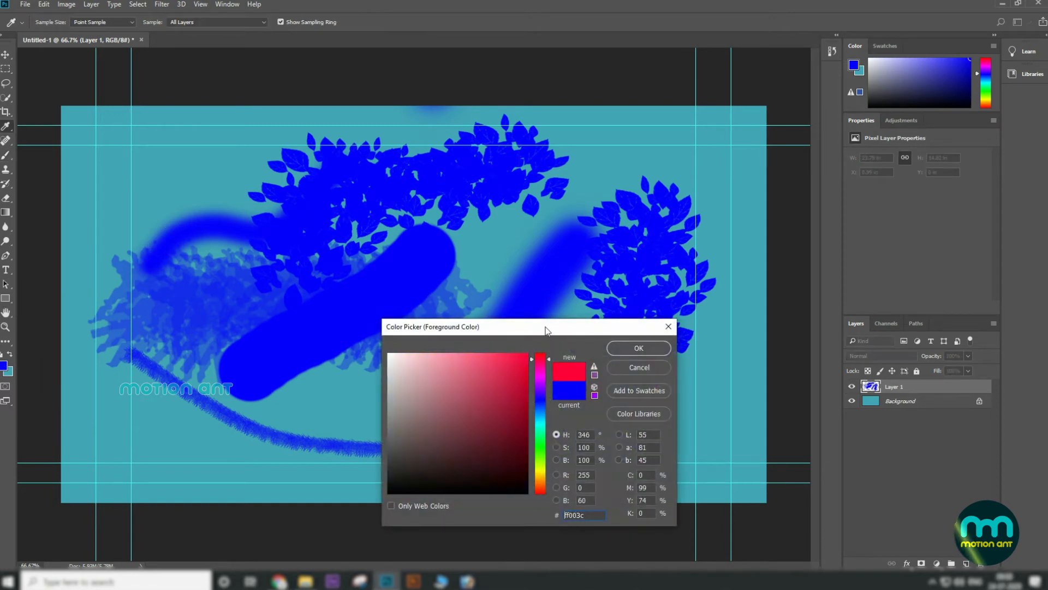
click(634, 348)
mouse_move(147, 137)
mouse_down()
mouse_move(669, 249)
mouse_move(306, 415)
mouse_move(606, 268)
mouse_up()
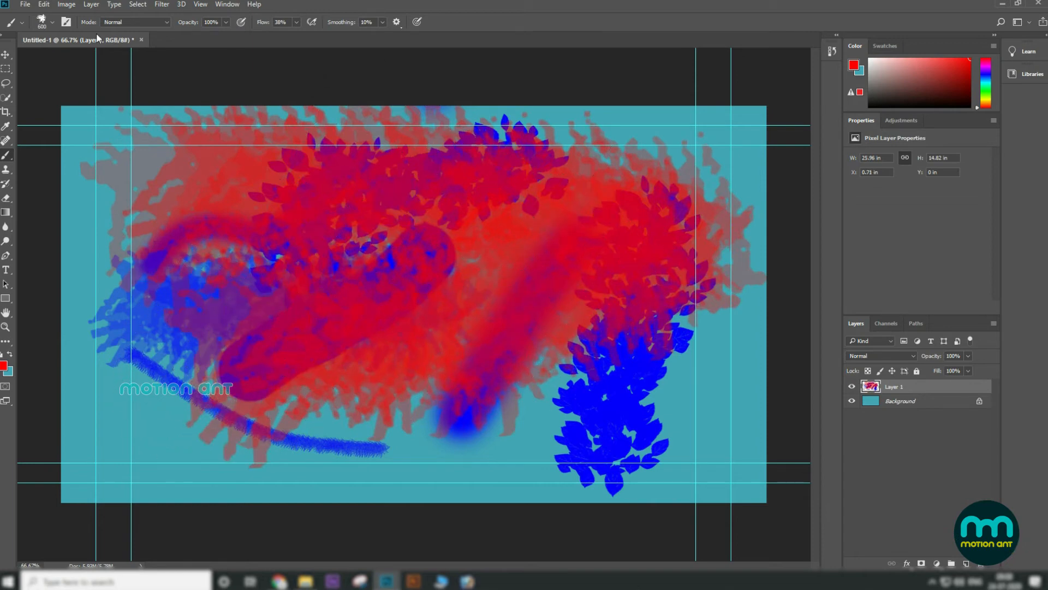
Step: Switch the brush blending mode to Multiply and paint a stroke over the left area
click(155, 21)
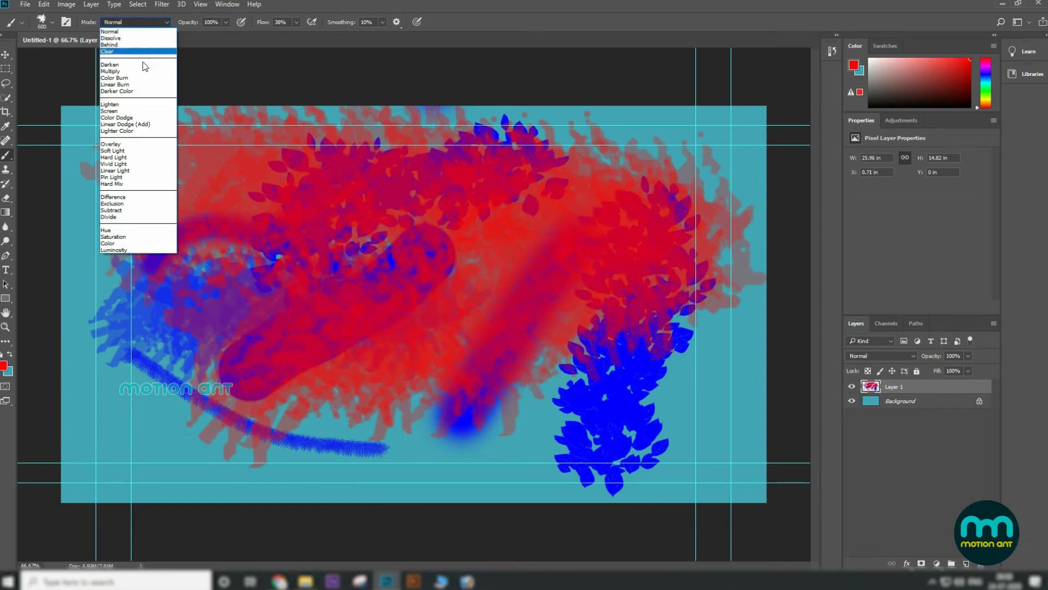
click(141, 75)
mouse_move(229, 283)
mouse_down()
mouse_move(301, 437)
mouse_move(320, 431)
mouse_up()
Step: Shrink the brush three steps and paint a short Multiply stroke over the lower-right foliage
key(bracketleft)
key(bracketleft)
key(bracketleft)
key(bracketleft)
drag(582, 423, 672, 416)
Step: Change the brush blending mode to Overlay
click(121, 25)
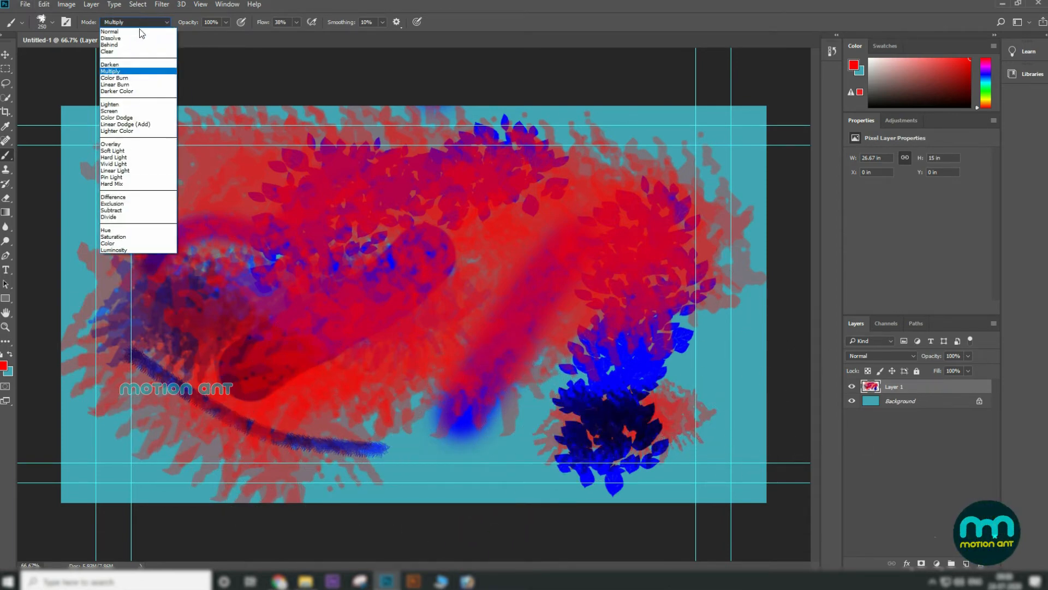
click(146, 145)
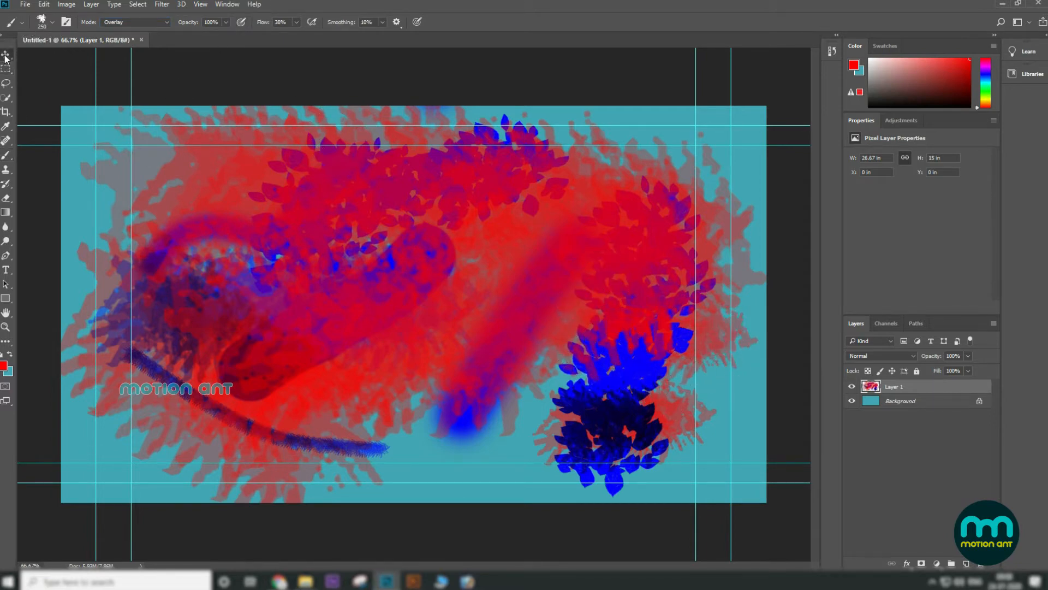
Step: Delete the painted layer and create a new empty layer
click(6, 55)
click(981, 564)
click(510, 217)
click(967, 563)
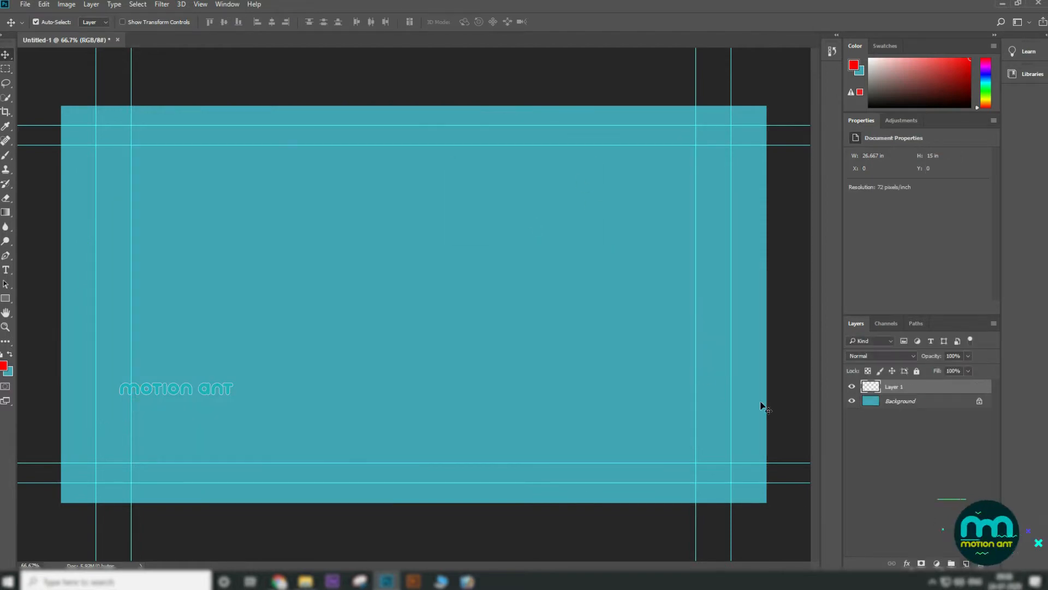
Step: Reselect the Brush Tool and paint an Overlay stroke near the top-left of the canvas
click(6, 157)
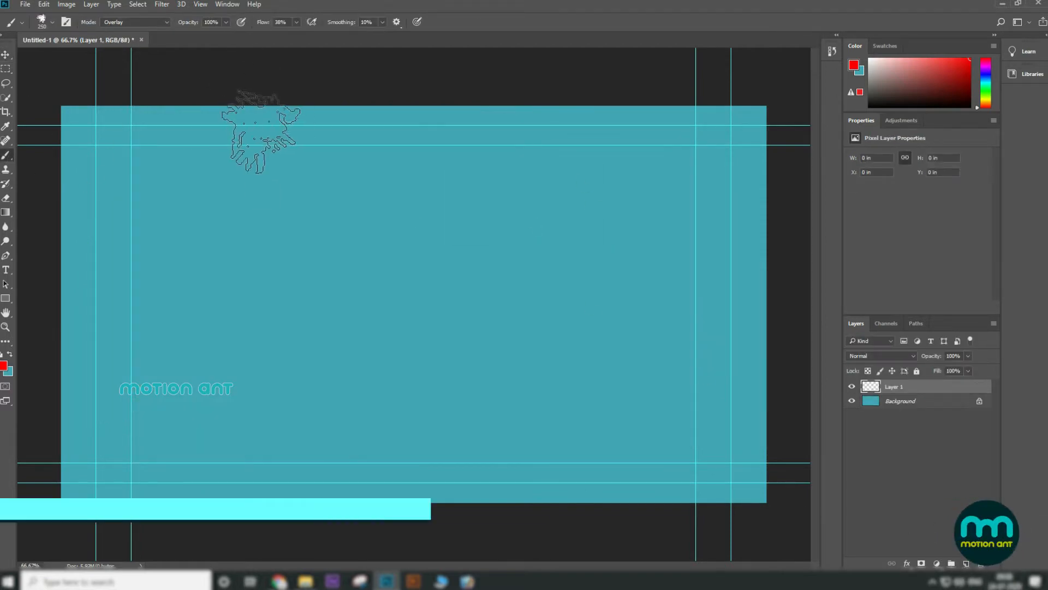
key(bracketright)
key(bracketright)
key(bracketright)
key(bracketleft)
key(bracketleft)
key(bracketleft)
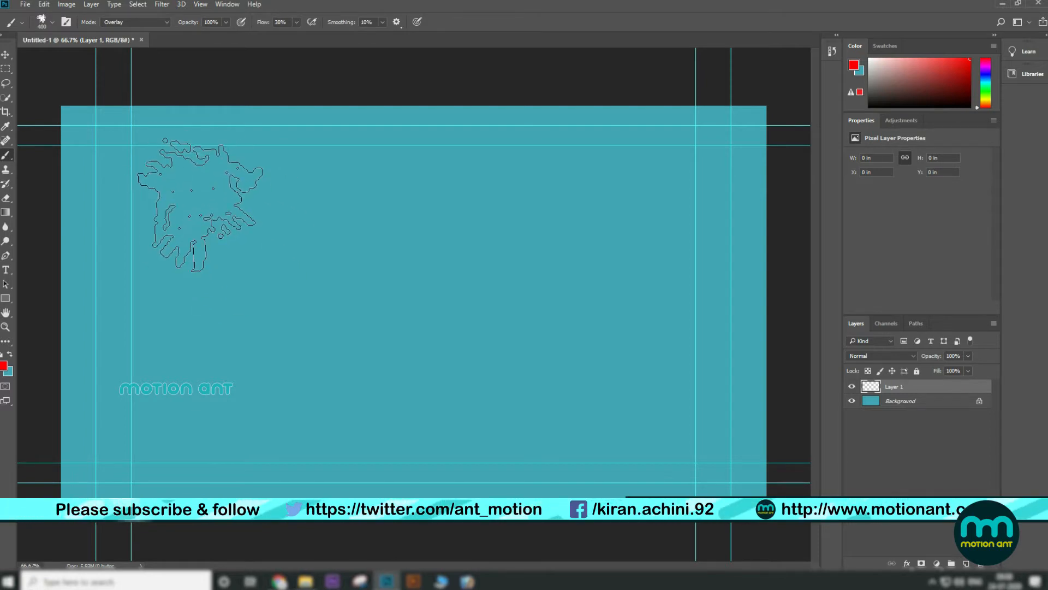
drag(174, 194, 298, 188)
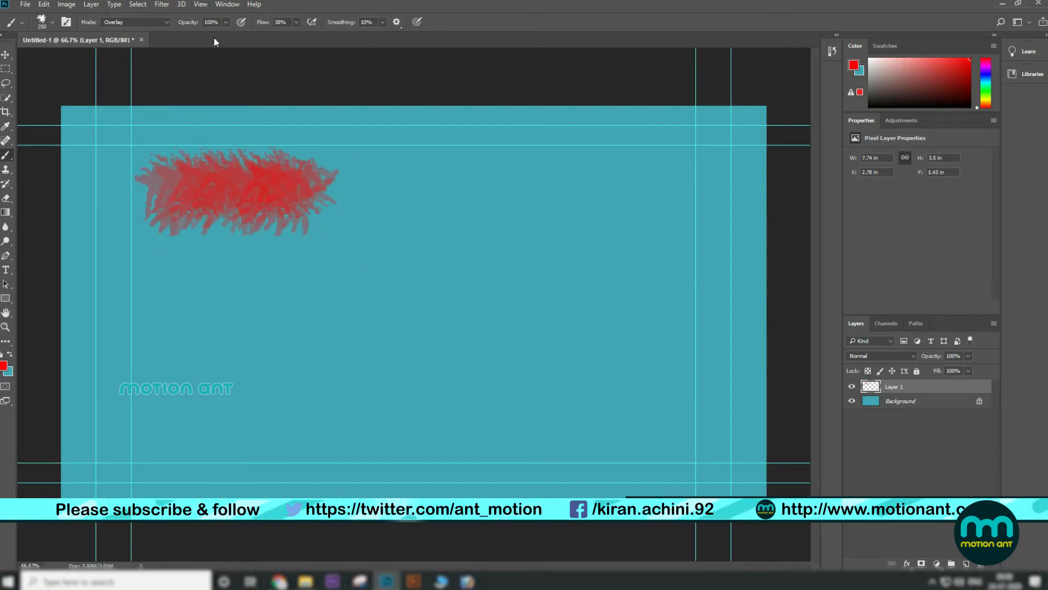
Step: Set flow to 100%, shrink the brush, and paint two strokes beneath the first, the lower one at 18% opacity
click(297, 22)
drag(301, 34, 450, 34)
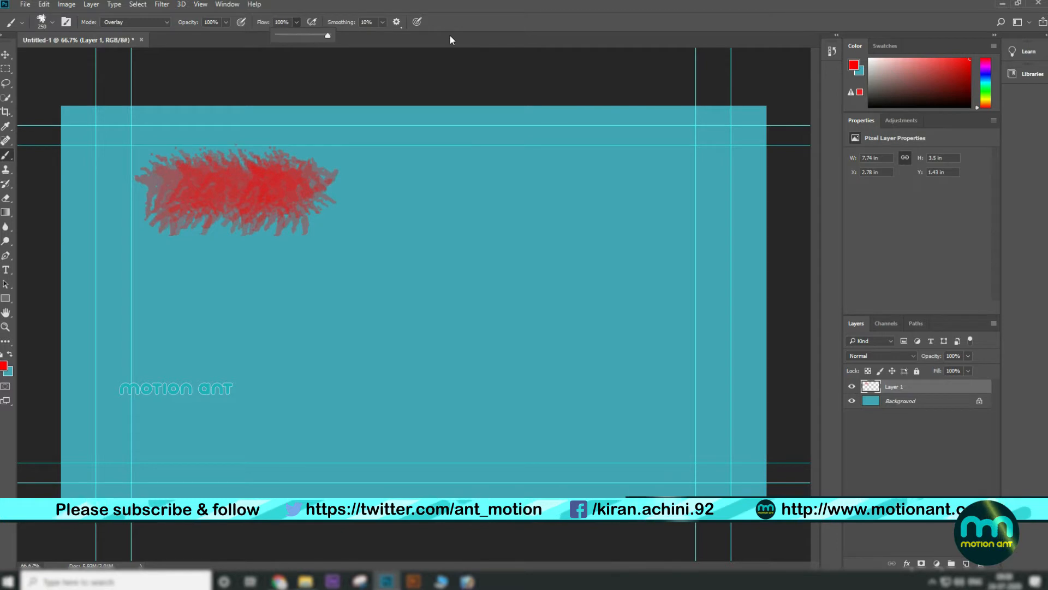
key(bracketleft)
key(bracketleft)
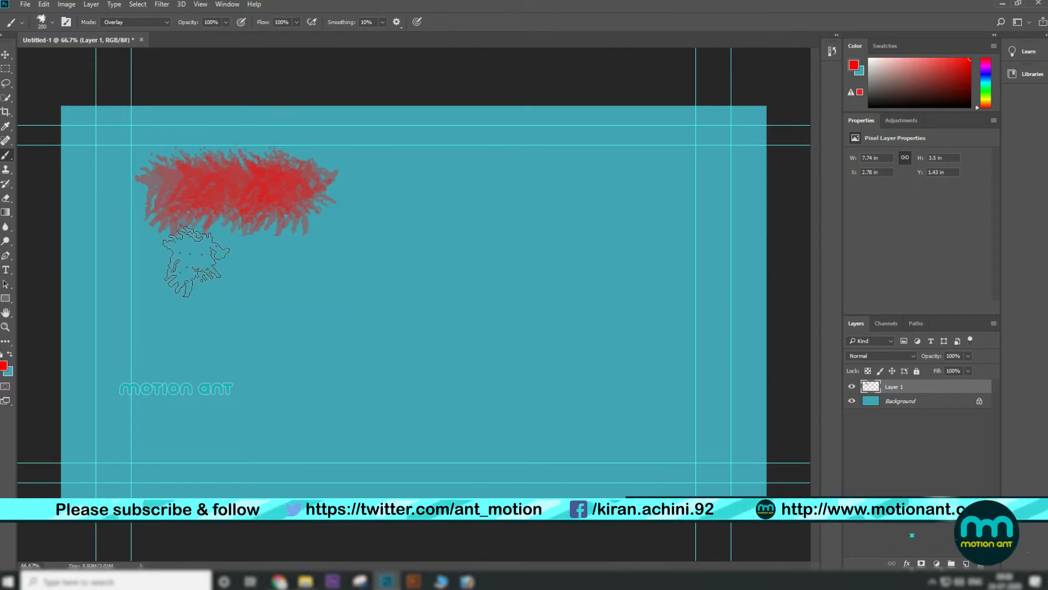
drag(165, 281, 334, 281)
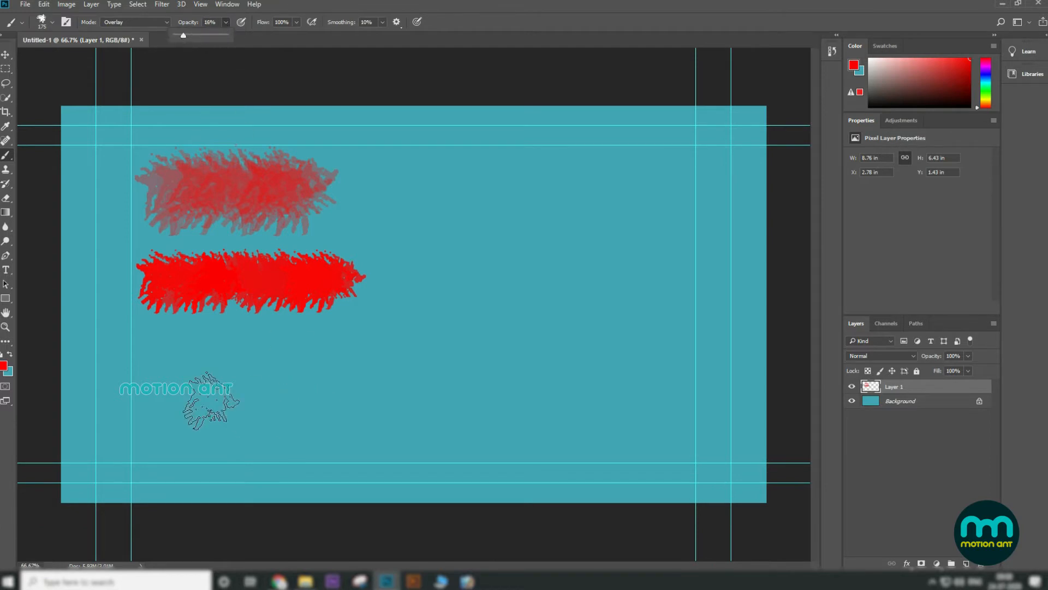
drag(153, 364, 333, 372)
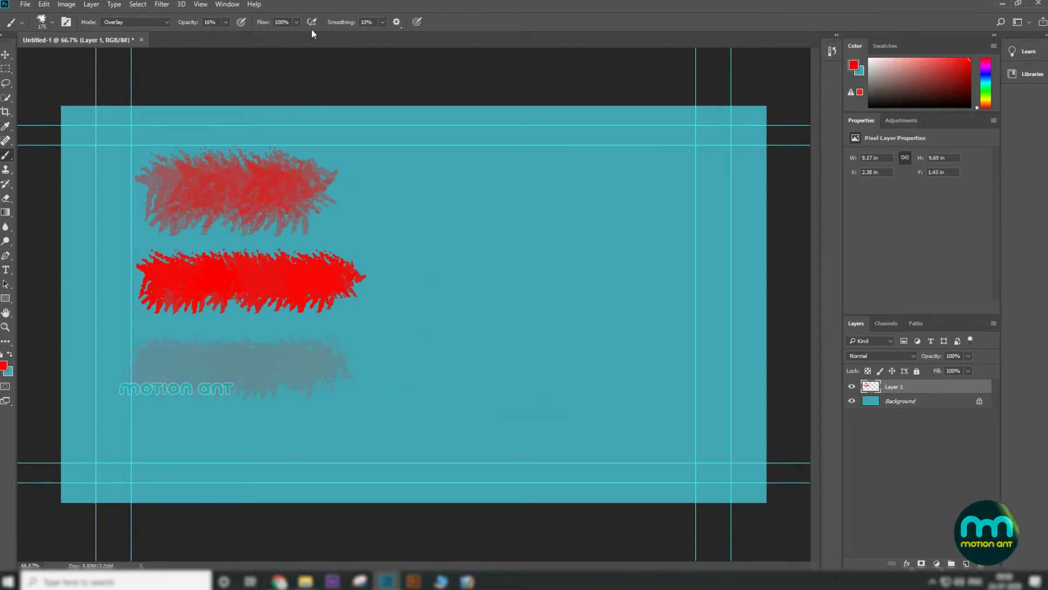
Step: Set the flow to 16% and paint a faint stroke across the upper right
click(297, 22)
drag(296, 35, 253, 35)
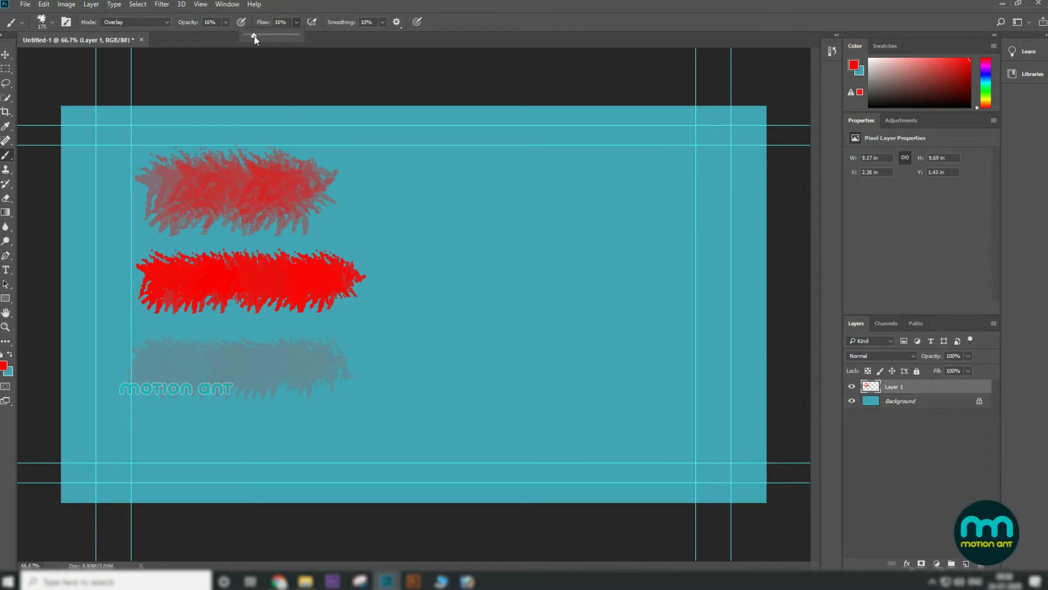
drag(429, 180, 671, 171)
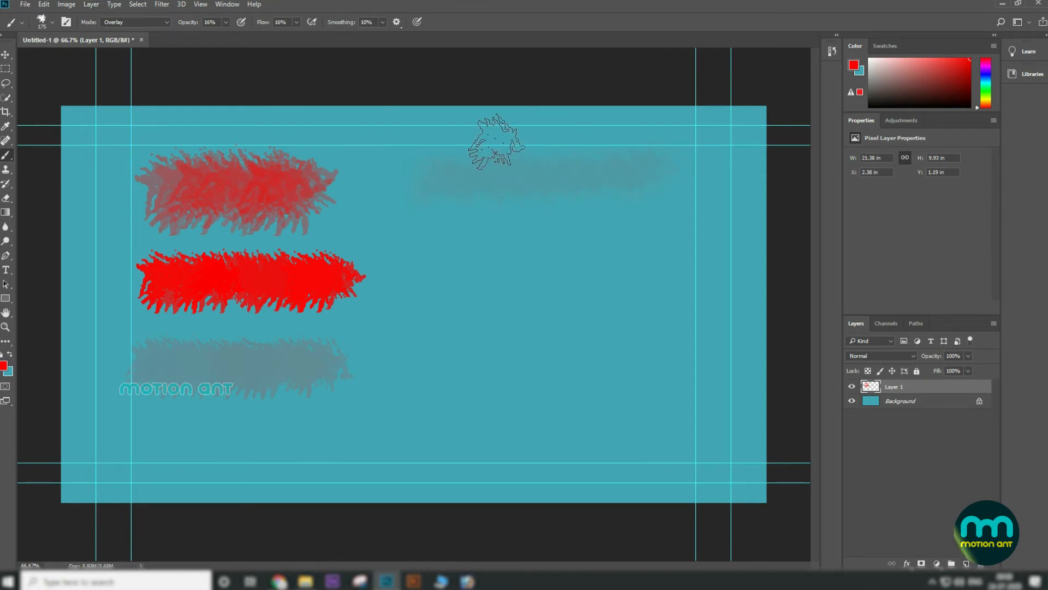
Step: Set opacity and flow to 100% and paint a solid red stroke to the right of the middle stroke
click(225, 22)
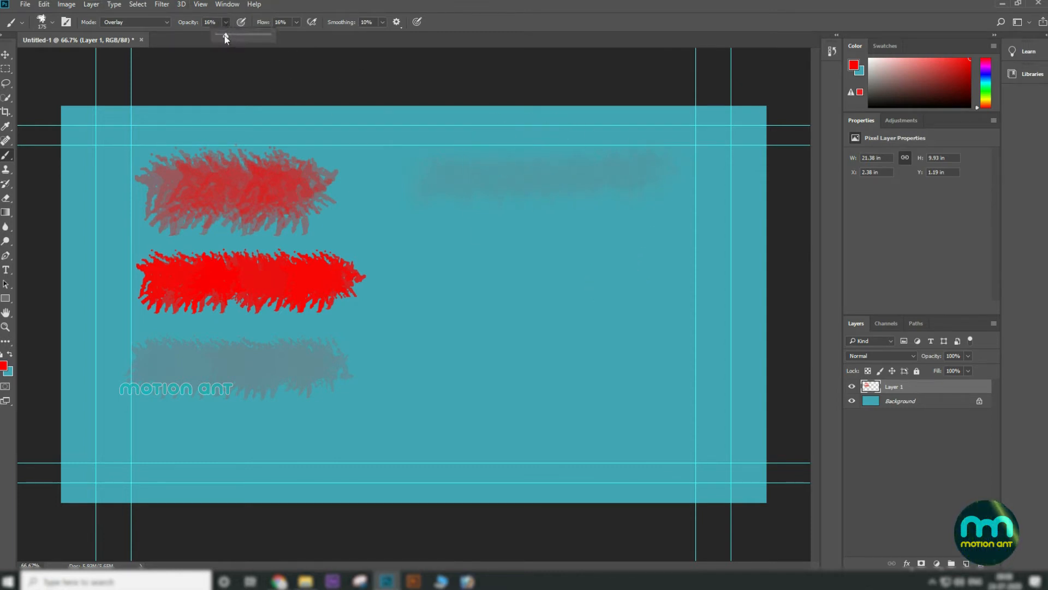
click(297, 22)
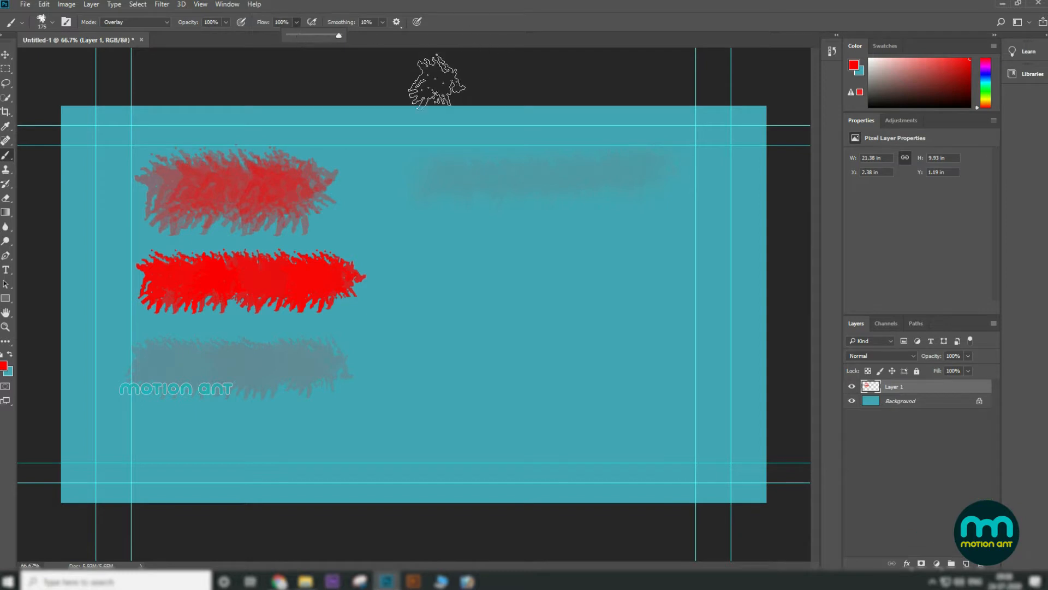
drag(442, 270, 696, 271)
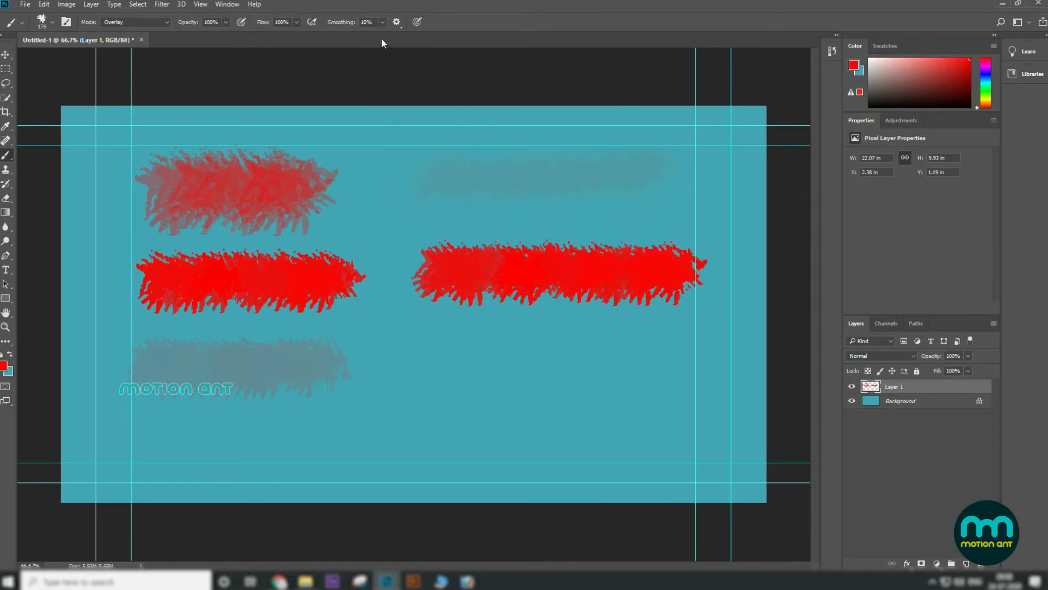
Step: Switch briefly to the Move tool on Layer 1, then reselect the Brush Tool from its tool group
click(5, 54)
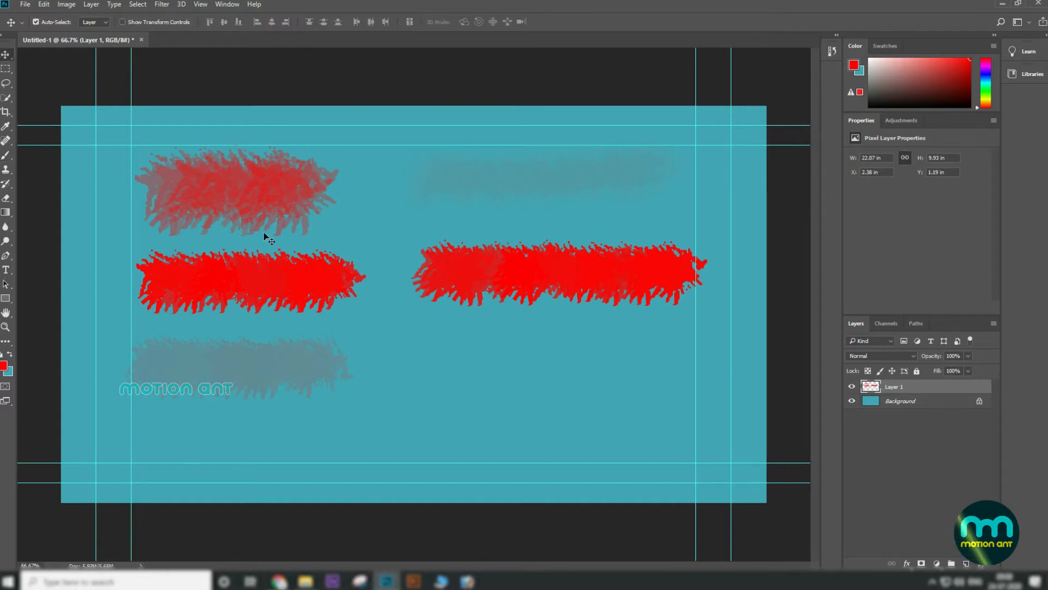
right_click(519, 281)
click(525, 280)
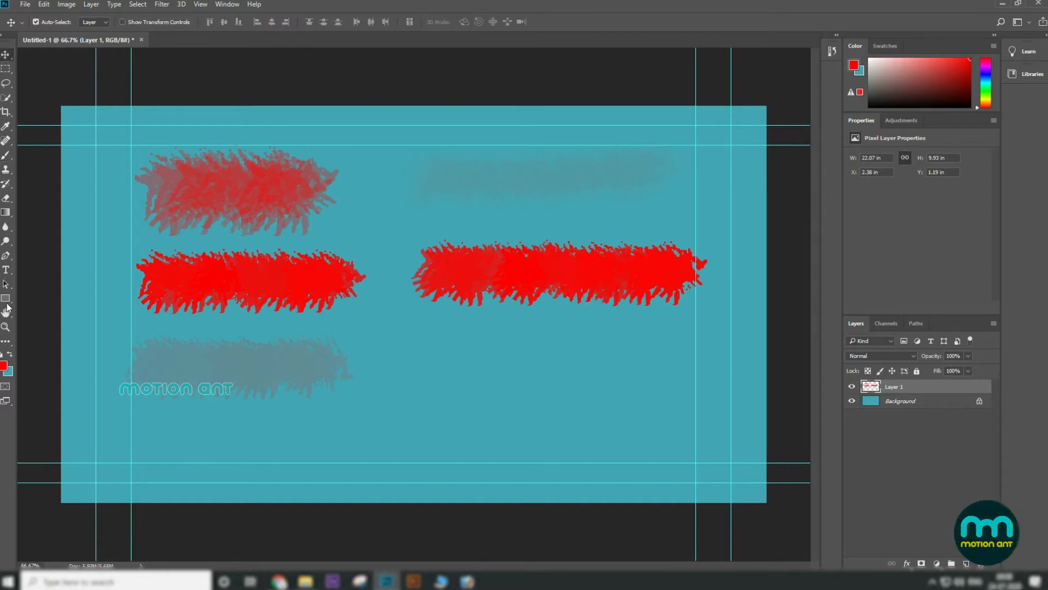
click(6, 156)
right_click(7, 158)
click(35, 155)
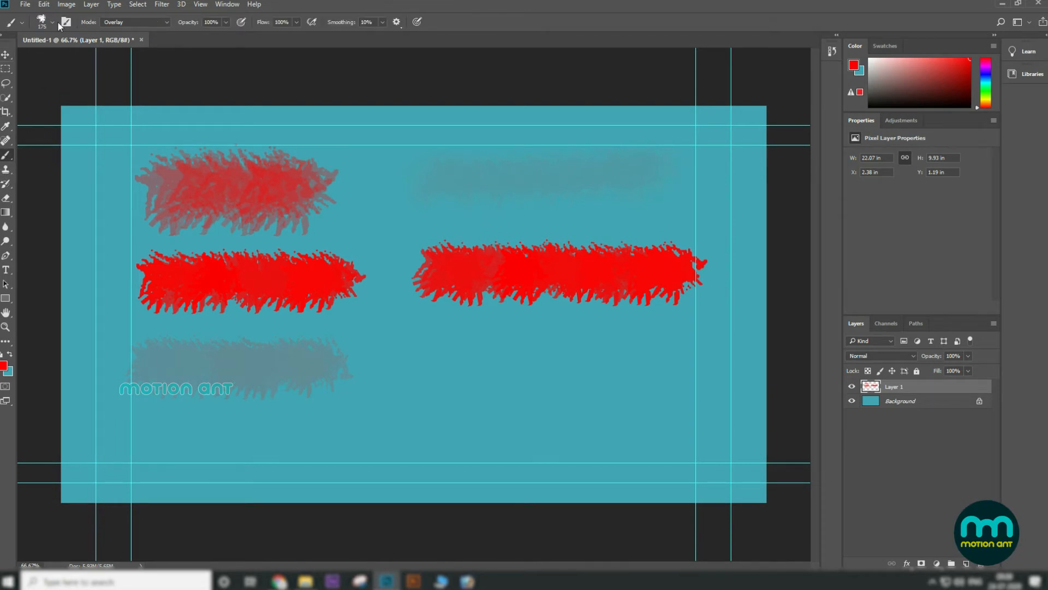
Step: Restore the default brush presets from the brush preset picker's settings menu
click(53, 22)
drag(125, 165, 123, 118)
click(15, 128)
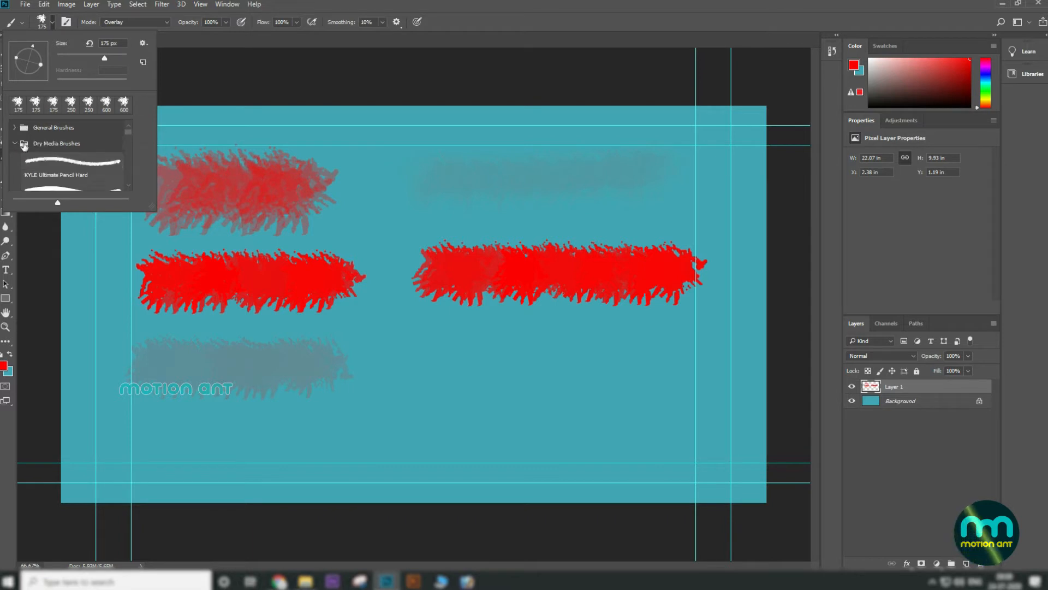
scroll(91, 169, down, 2)
scroll(92, 170, up, 2)
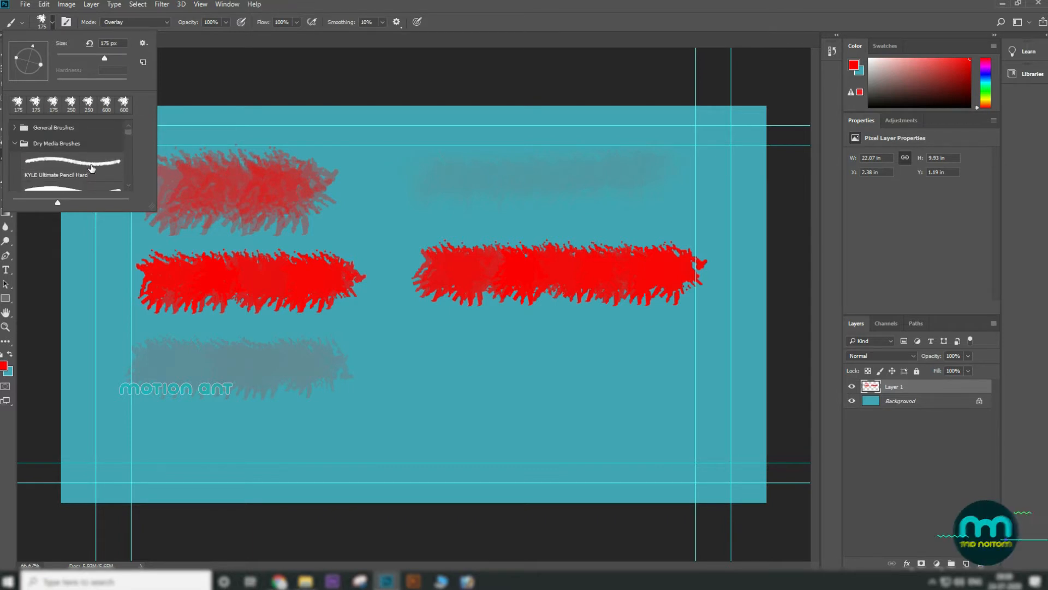
click(143, 42)
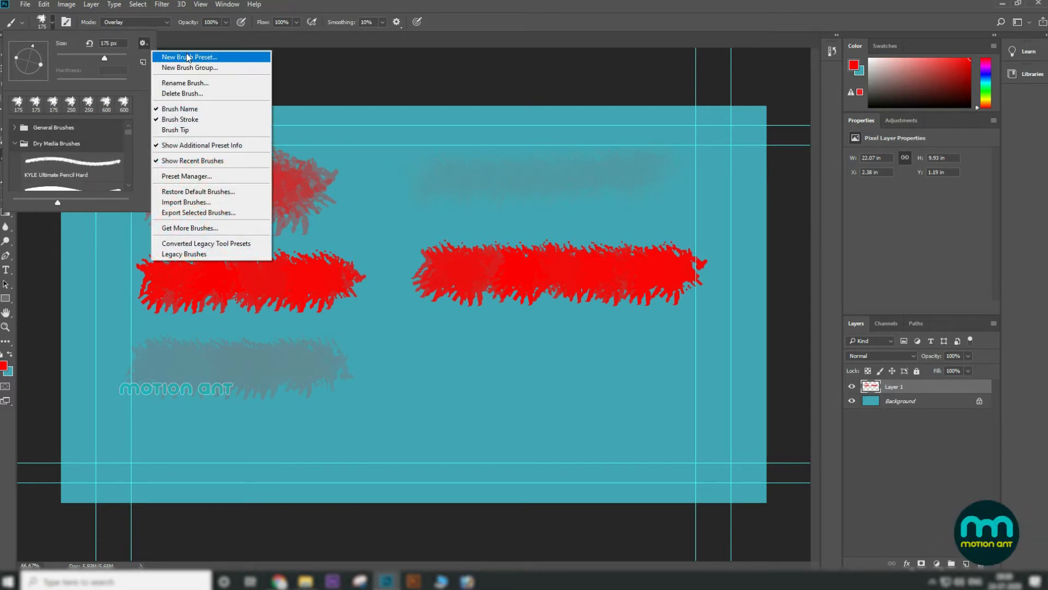
click(221, 199)
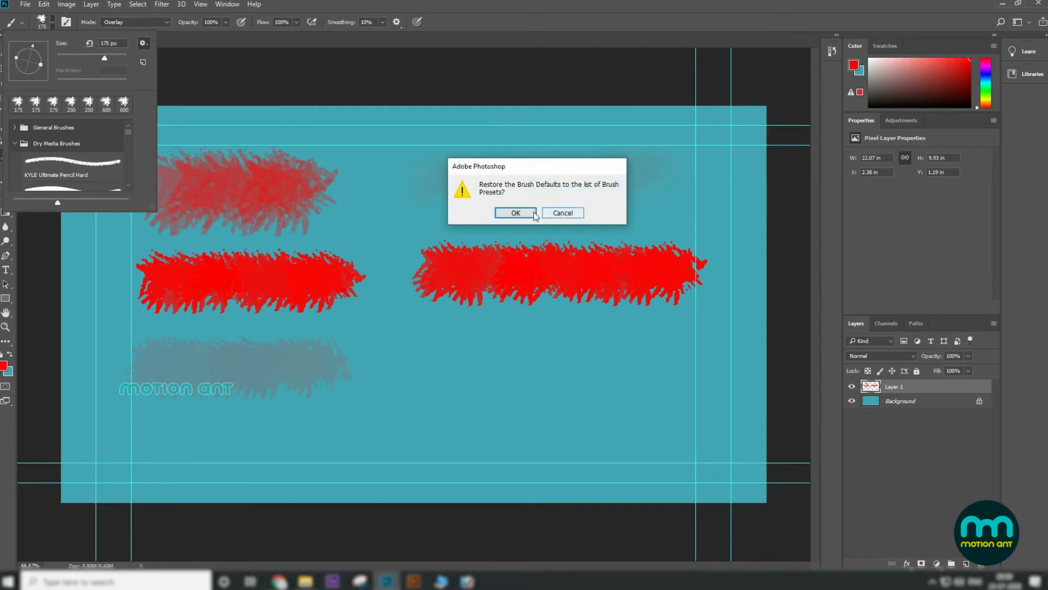
click(515, 213)
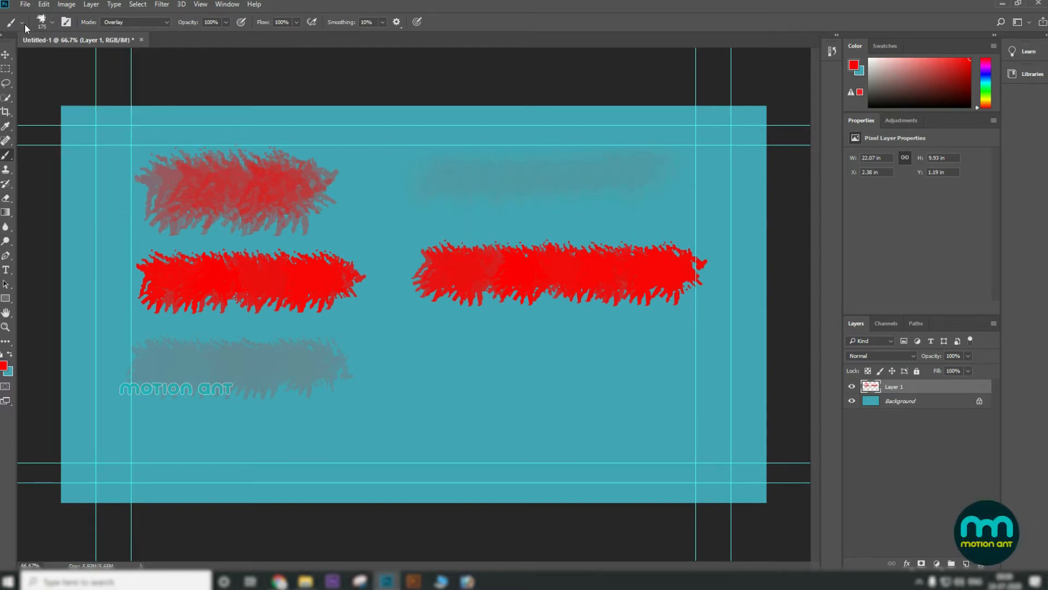
click(24, 24)
click(24, 24)
click(52, 21)
click(52, 22)
click(52, 21)
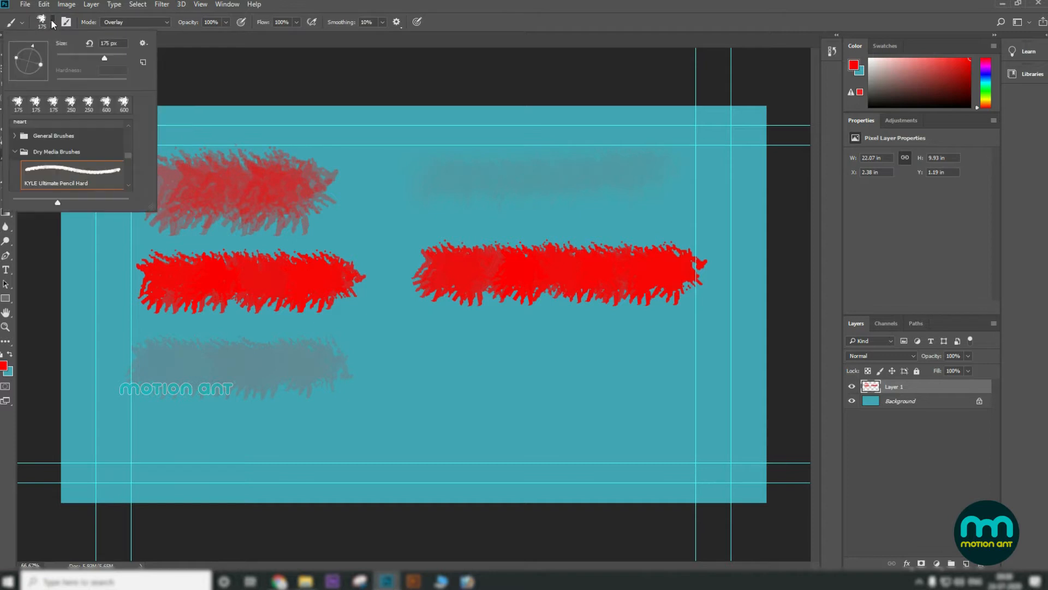
click(52, 22)
click(22, 24)
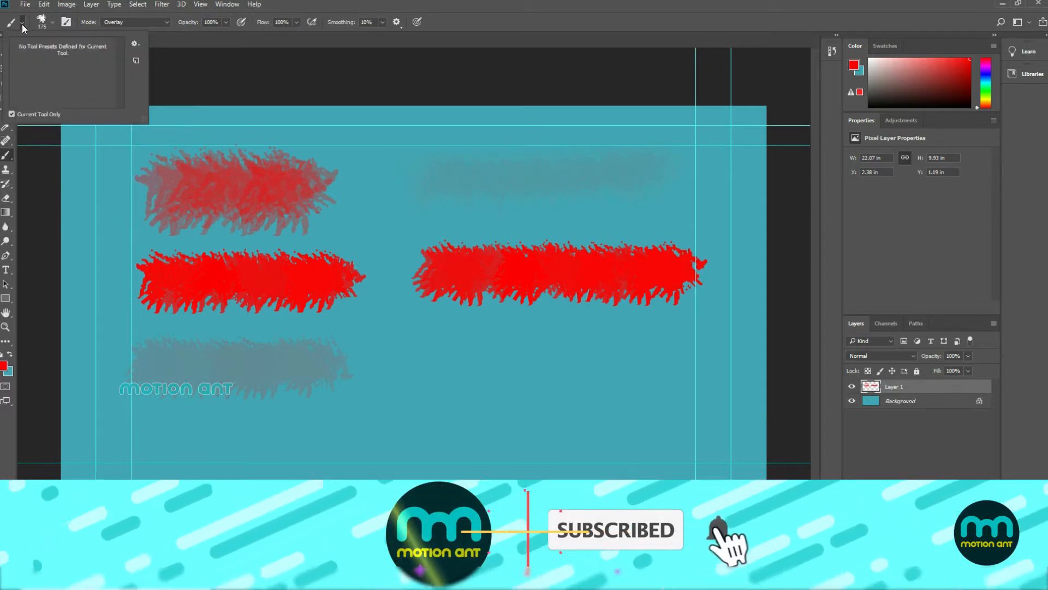
click(136, 43)
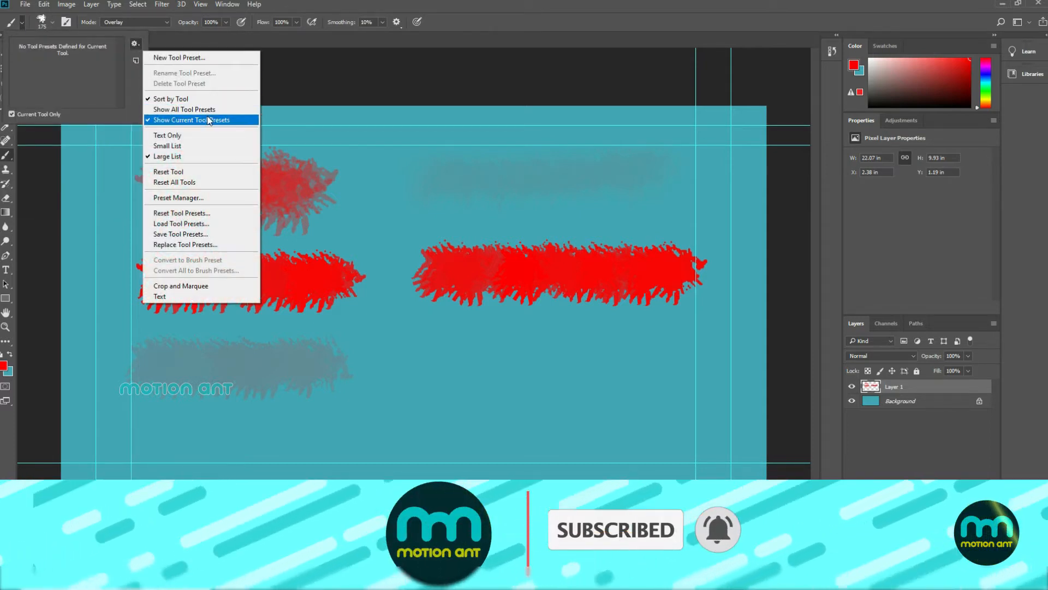
click(167, 134)
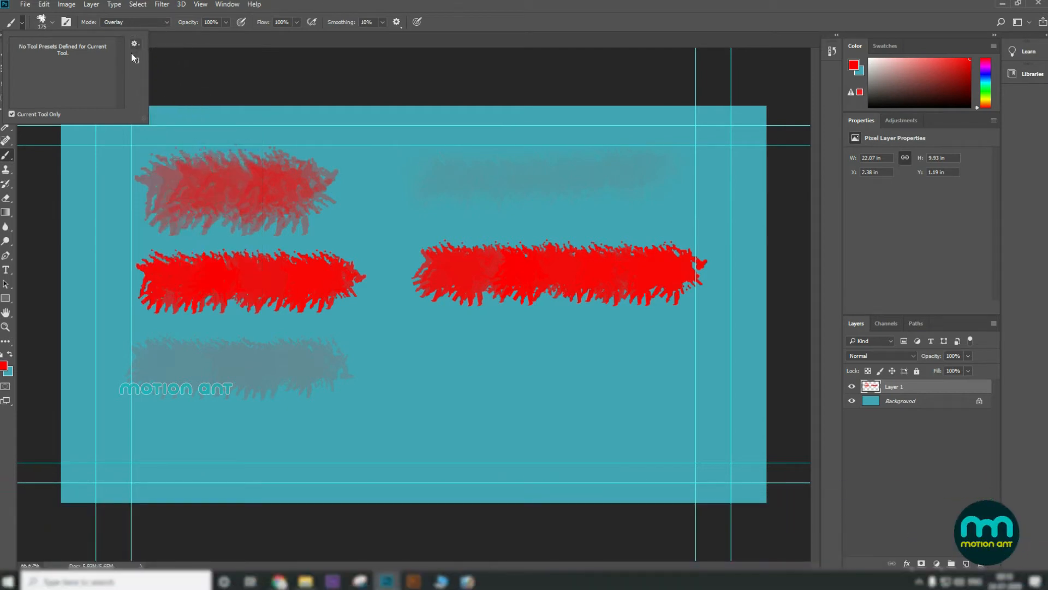
Step: Choose the Soft Round brush from General Brushes and paint a soft stroke below the right red stroke
click(52, 21)
click(52, 22)
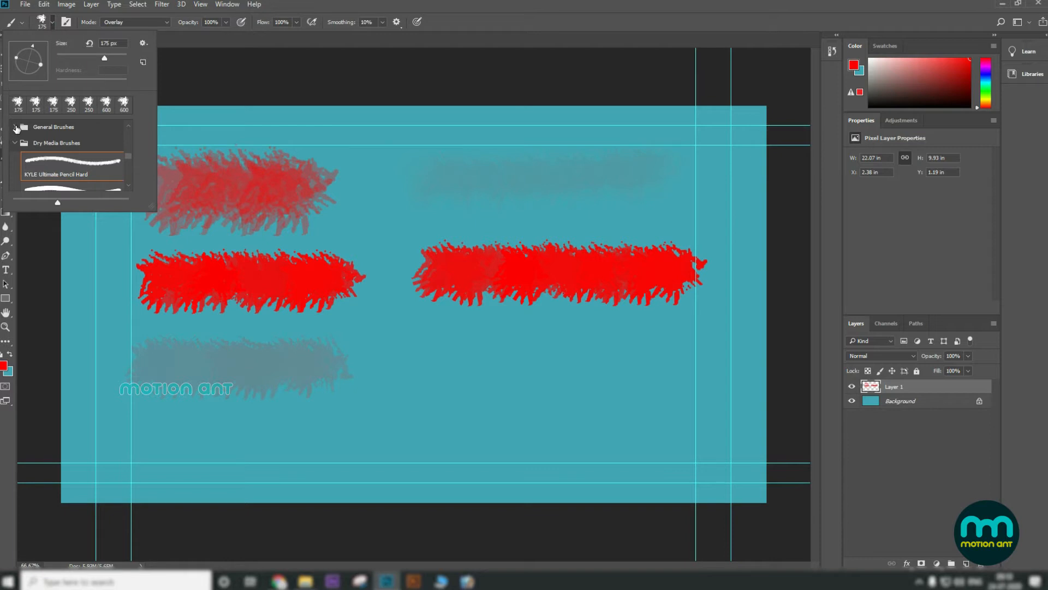
click(16, 127)
double_click(75, 147)
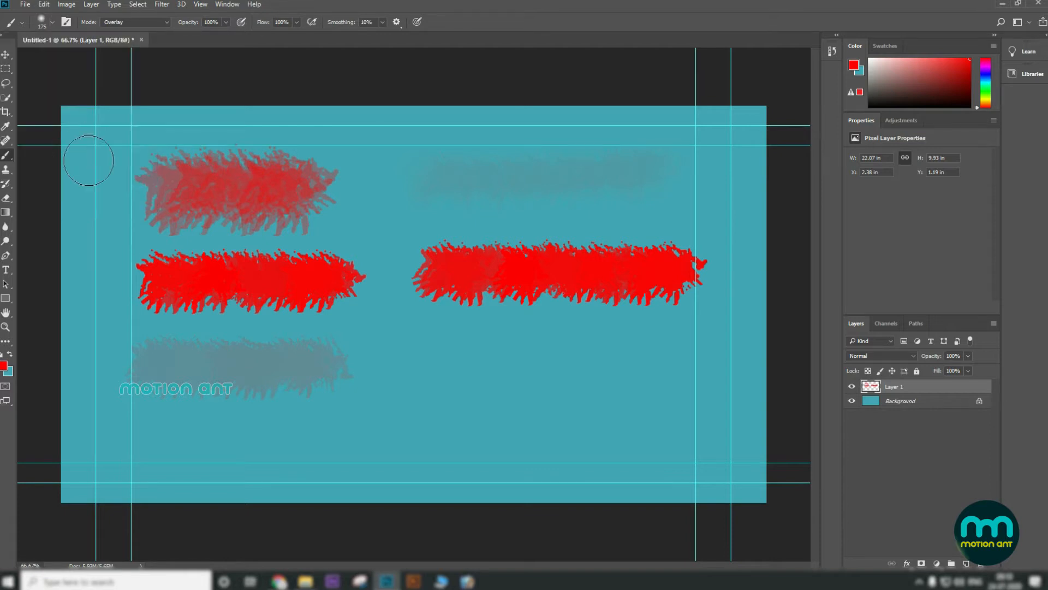
drag(434, 358, 614, 369)
Step: Set smoothing to 100% and paint another soft stroke beneath the previous one
click(382, 21)
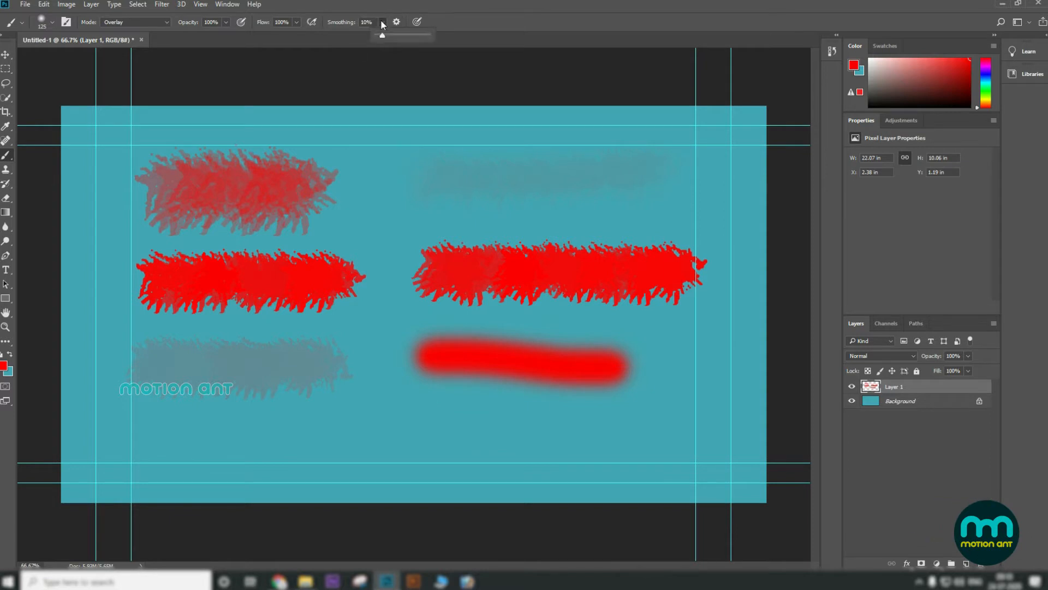
drag(426, 430, 730, 438)
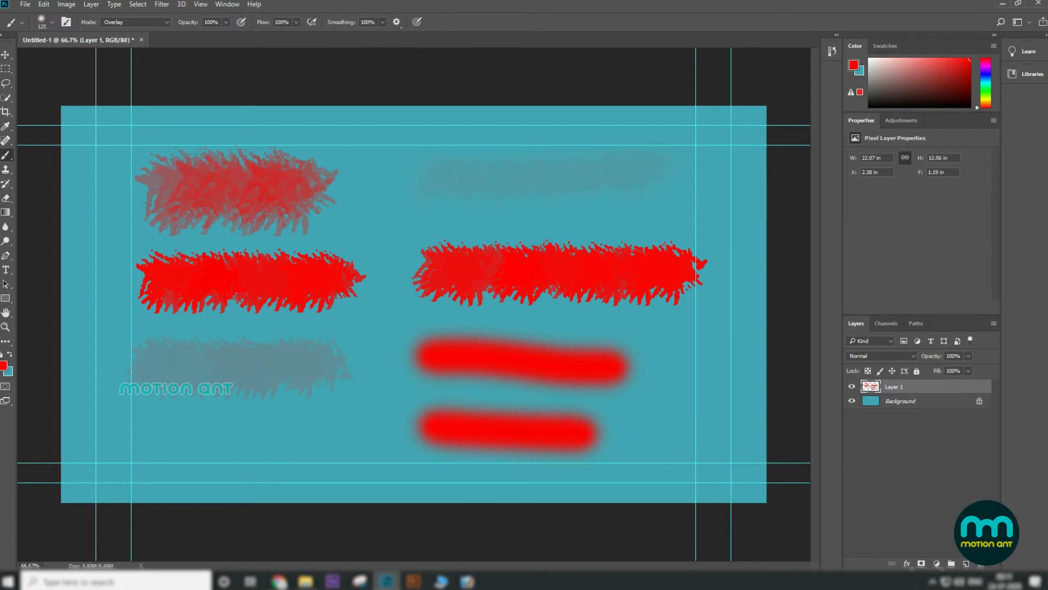
Step: Delete Layer 1 with all its strokes
click(7, 56)
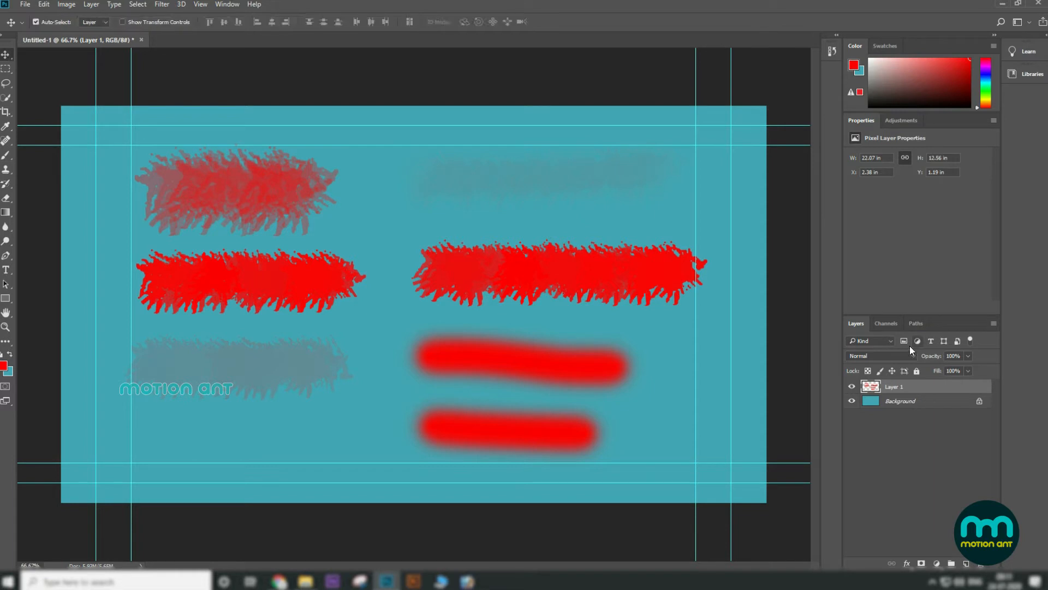
click(980, 564)
click(503, 213)
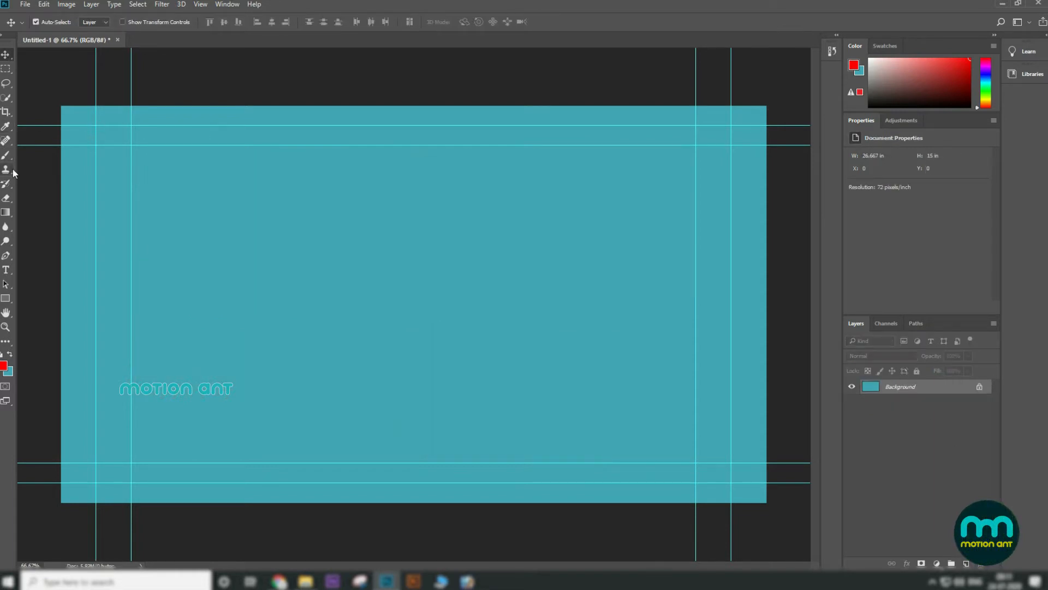
Step: Reselect the Brush Tool and pick the Hard Round brush preset
right_click(6, 155)
click(44, 154)
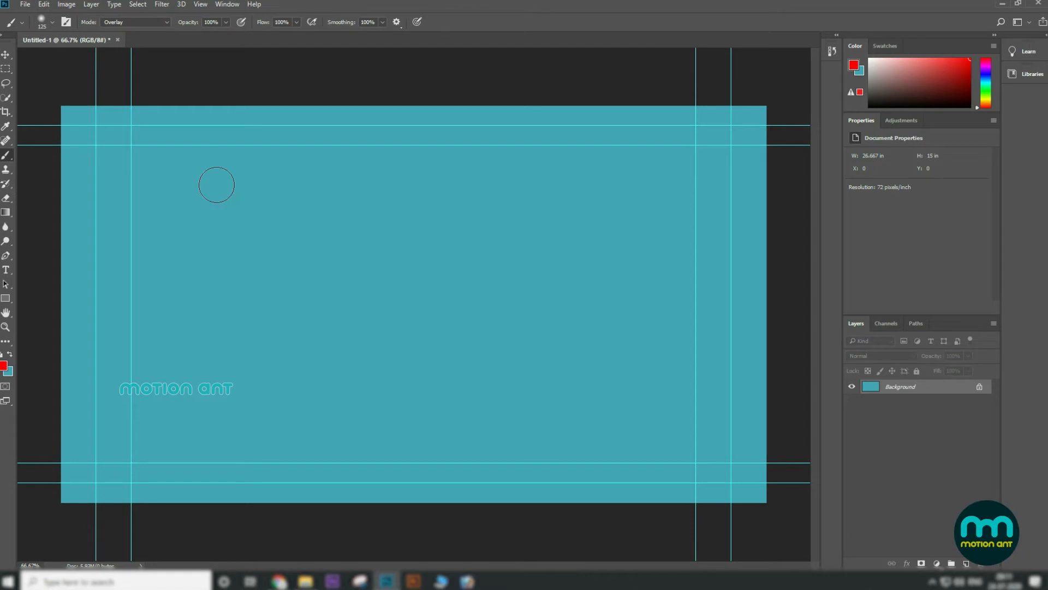
click(53, 23)
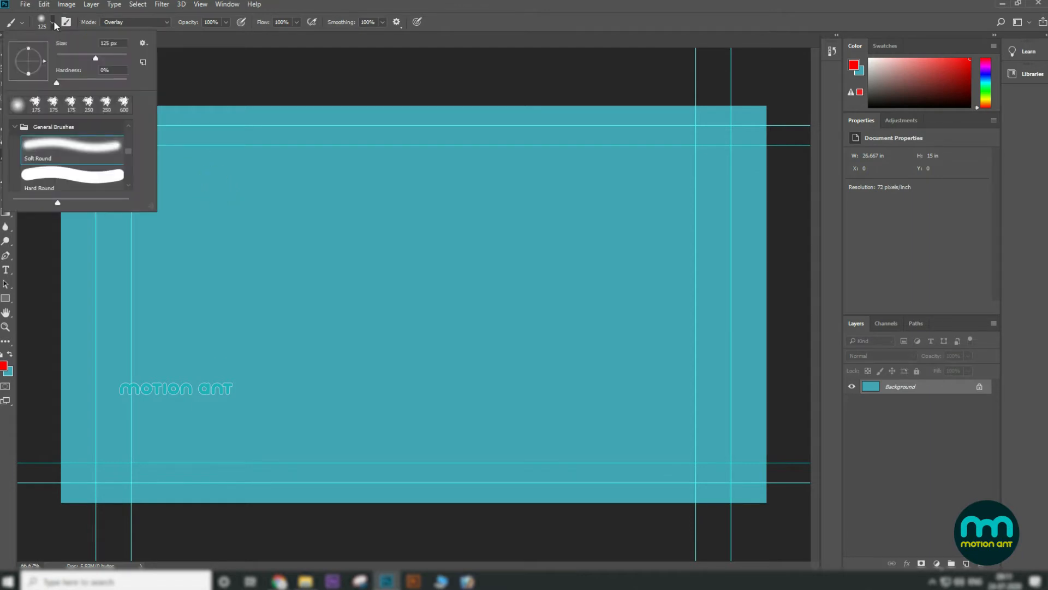
click(105, 175)
key(Return)
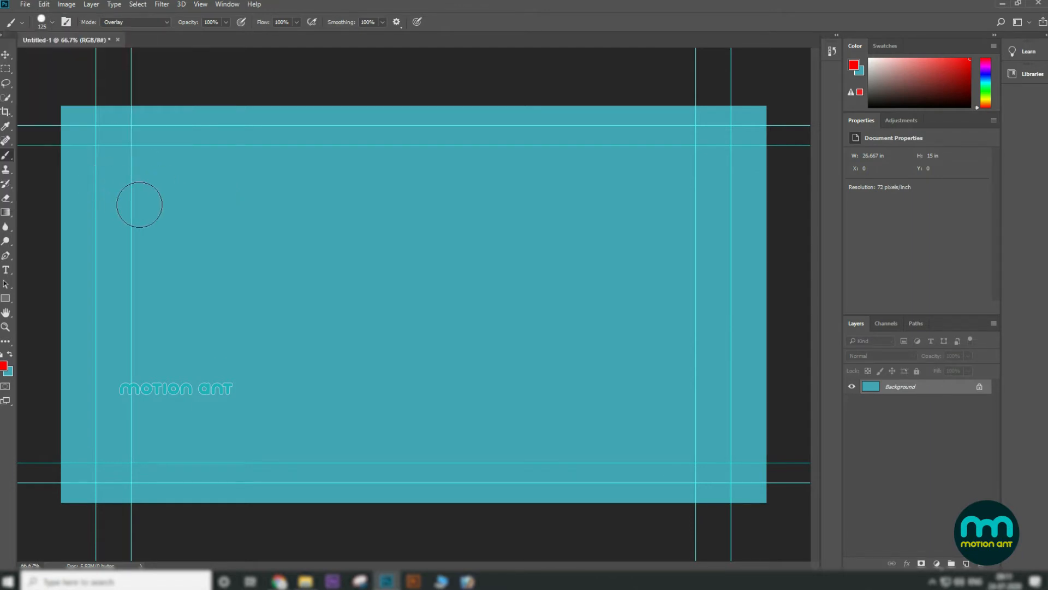
Step: Set smoothing to 15%, shrink the brush, and paint a zigzag stroke across the upper left
click(382, 22)
drag(334, 38, 342, 38)
key(bracketleft)
mouse_move(178, 227)
mouse_down()
mouse_move(237, 220)
mouse_move(277, 190)
mouse_move(357, 174)
mouse_move(398, 187)
mouse_up()
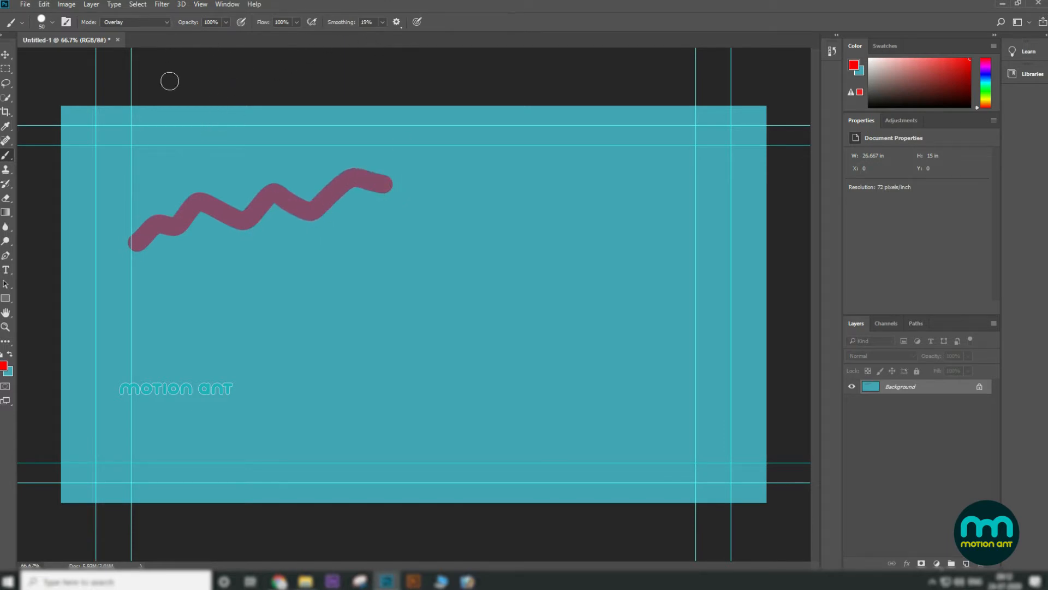
Step: Switch the brush mode to Normal and paint a red zigzag stroke below the first
click(167, 22)
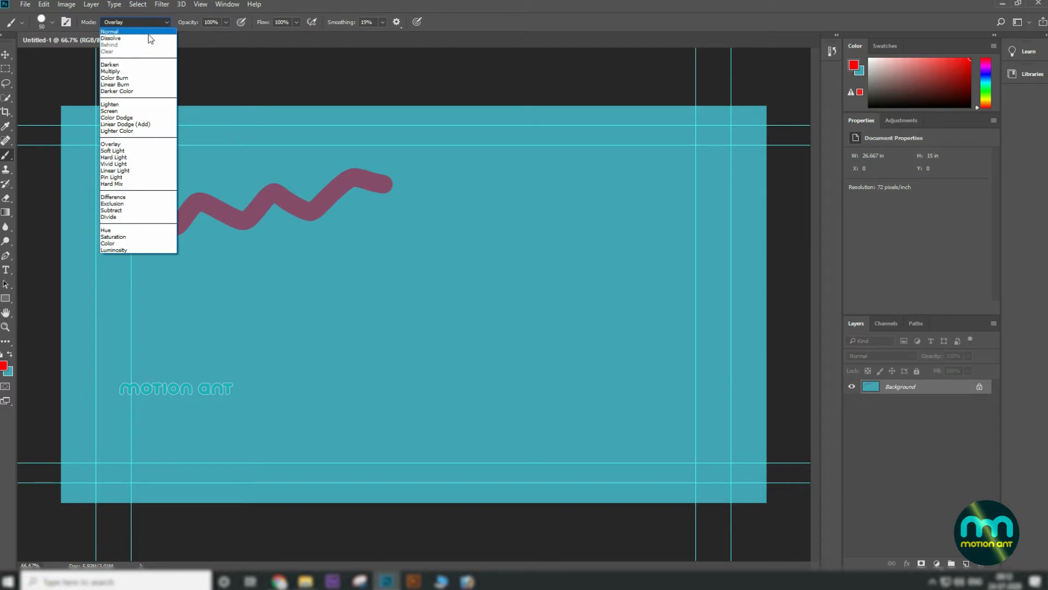
click(115, 31)
mouse_move(152, 308)
mouse_down()
mouse_move(211, 313)
mouse_move(276, 278)
mouse_move(393, 272)
mouse_up()
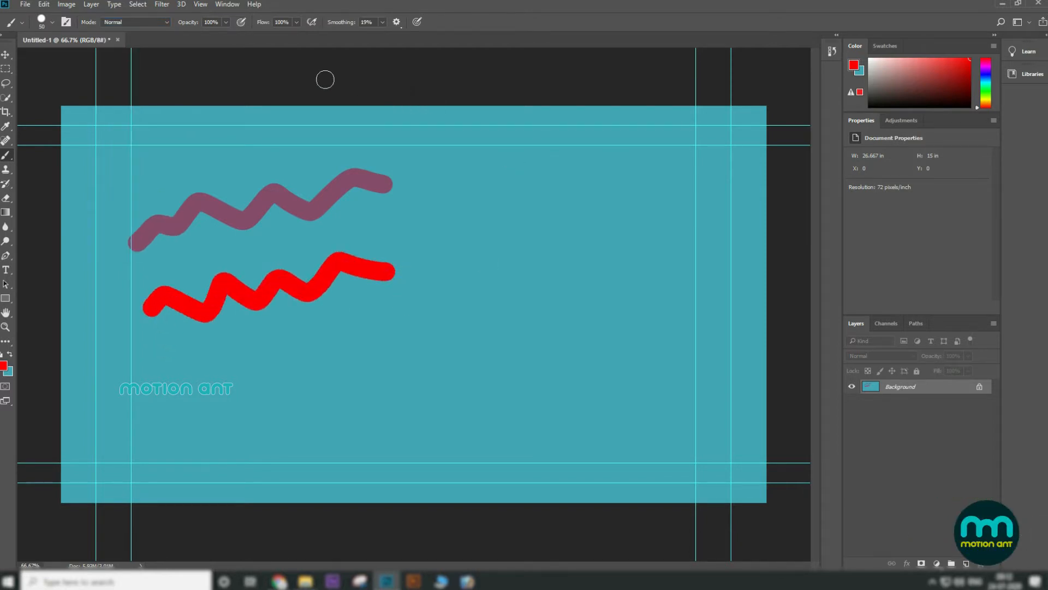
Step: Set smoothing to 100% and paint two smooth red strokes, one lower left and one upper right
click(383, 23)
drag(384, 36, 542, 40)
mouse_move(183, 401)
mouse_down()
mouse_move(218, 367)
mouse_move(351, 374)
mouse_move(491, 351)
mouse_up()
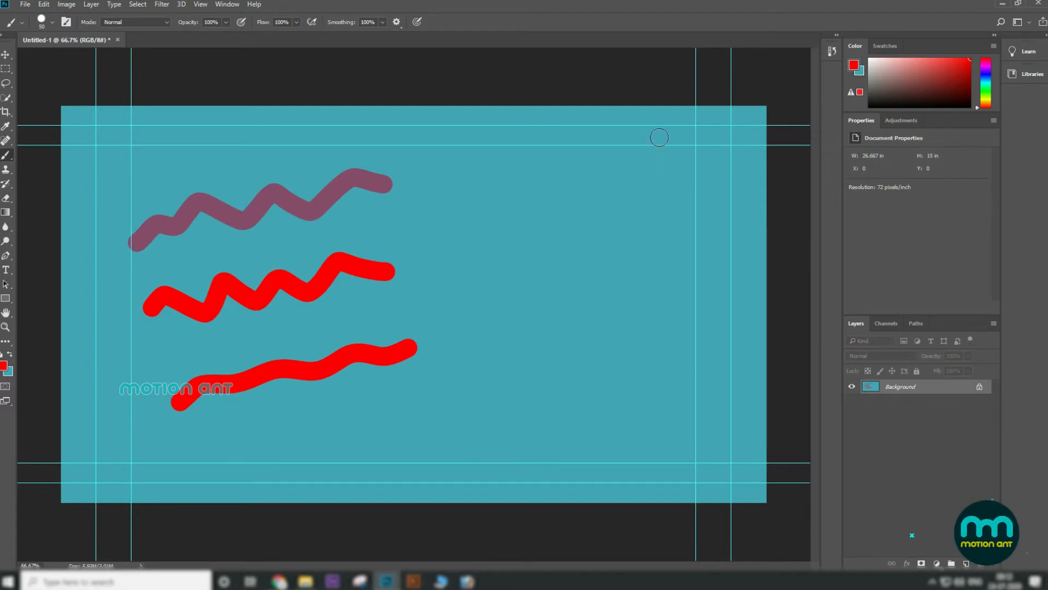
mouse_move(469, 246)
mouse_down()
mouse_move(558, 230)
mouse_move(743, 147)
mouse_move(726, 173)
mouse_up()
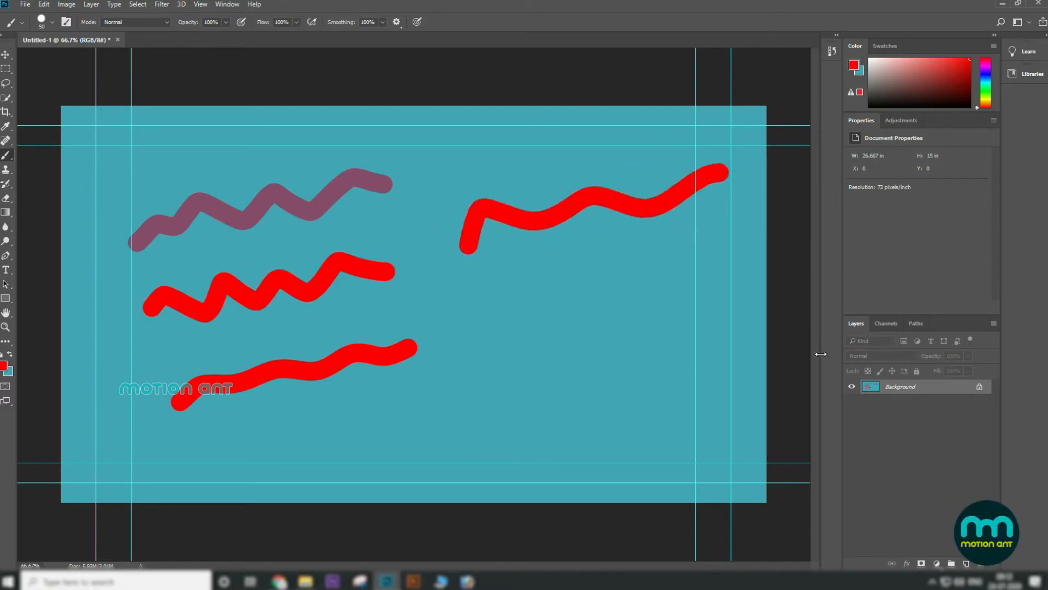
Step: Set smoothing to 10% and paint a red zigzag stroke in the right middle area
click(383, 22)
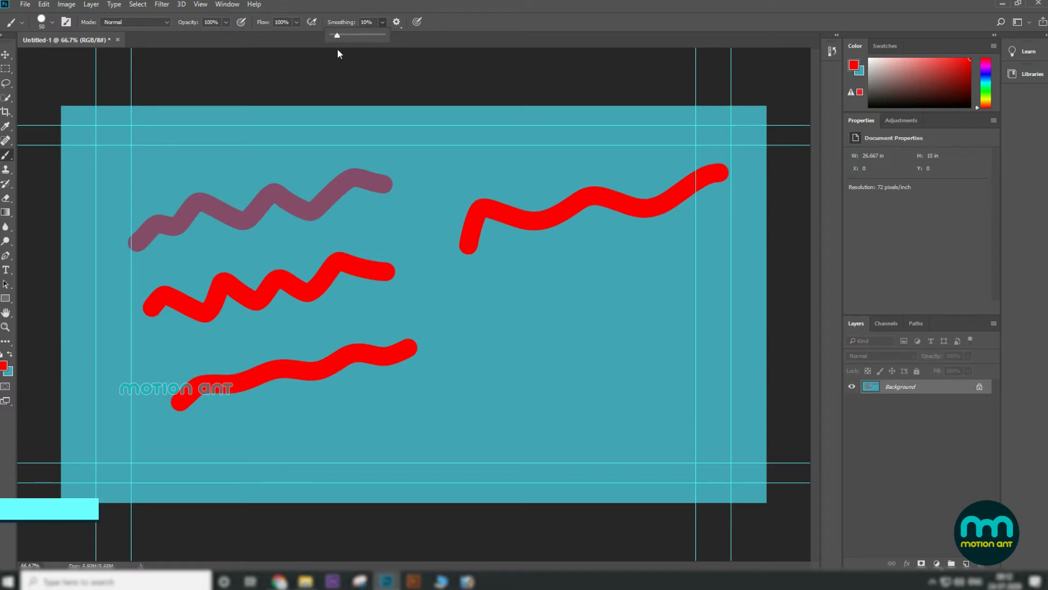
mouse_move(491, 339)
mouse_down()
mouse_move(580, 320)
mouse_move(709, 268)
mouse_move(751, 276)
mouse_up()
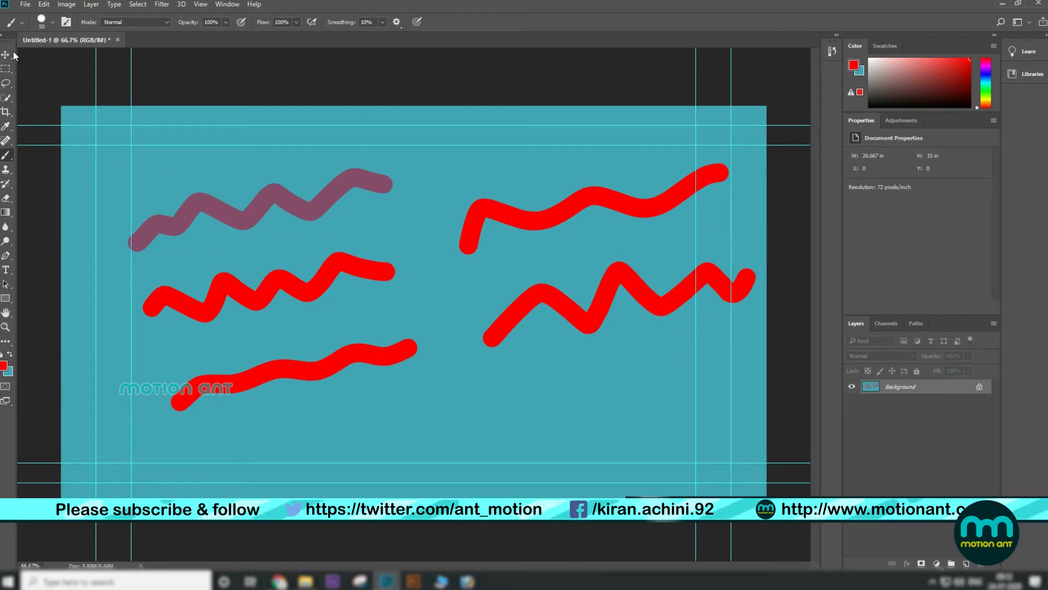
Step: Open the Brush Settings panel and try the Texture option on and off
click(66, 22)
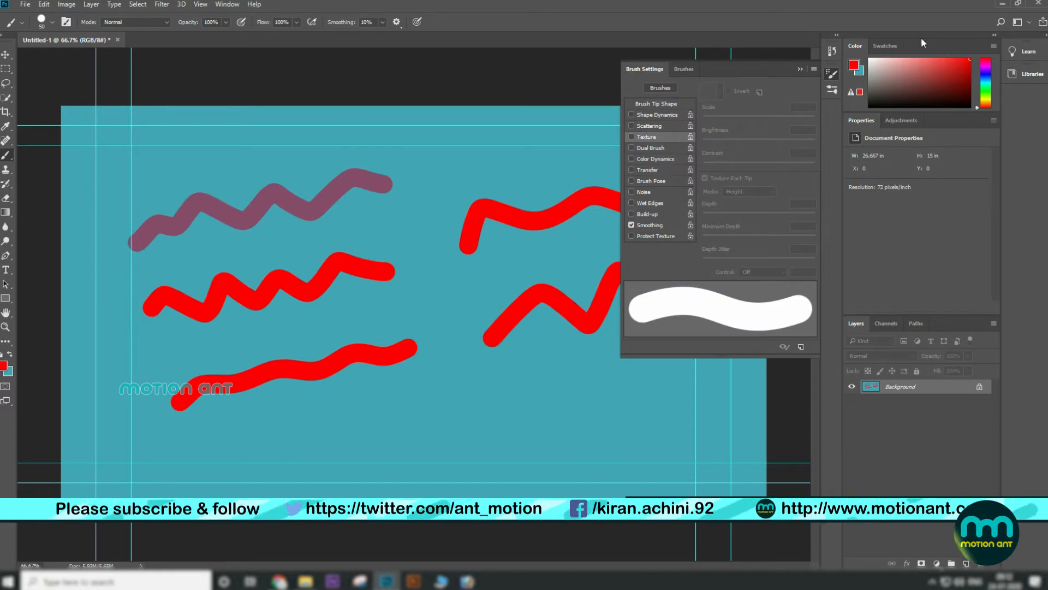
click(632, 136)
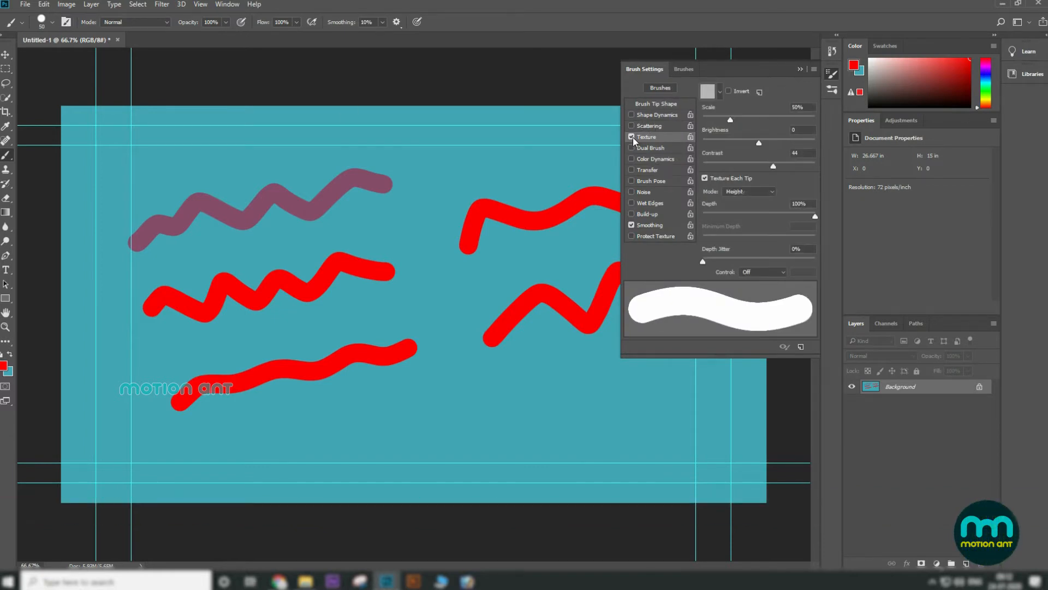
click(633, 137)
click(634, 137)
click(632, 137)
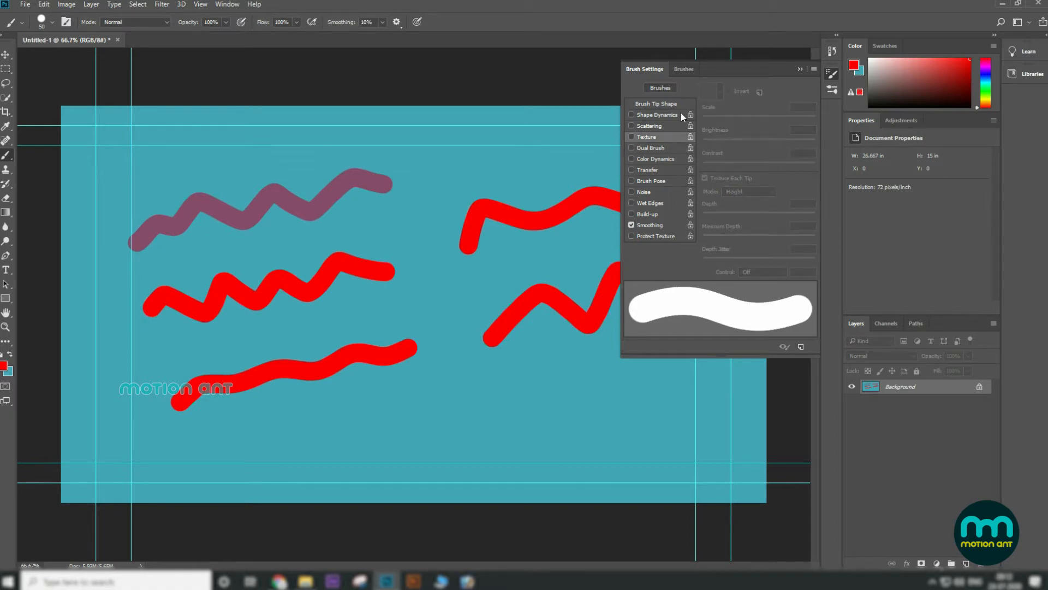
Step: Close the Brush Settings panel, convert the Background into Layer 0, and fill it with the background colour
click(8, 55)
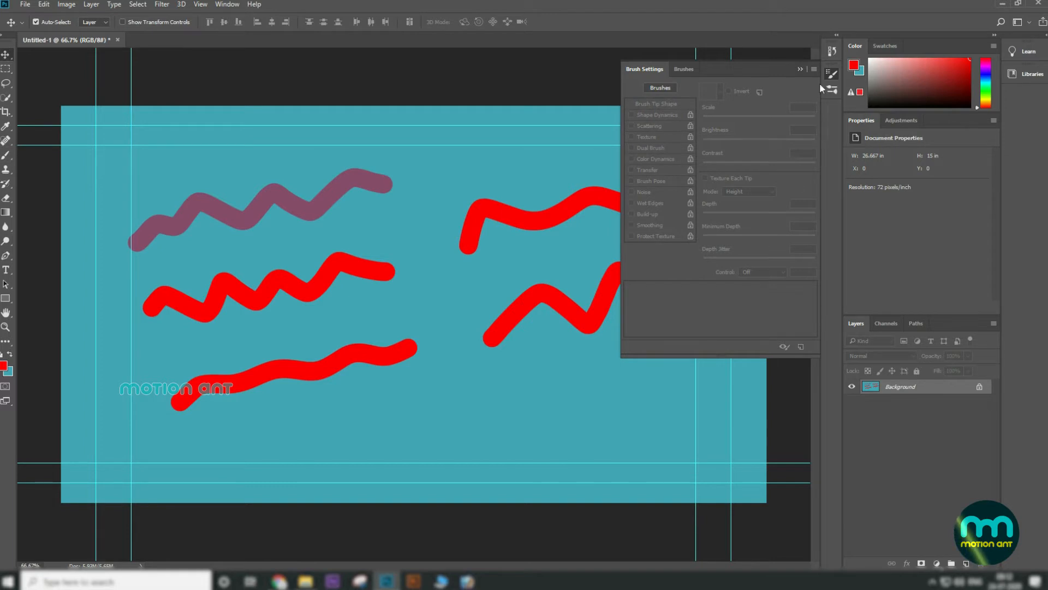
click(801, 69)
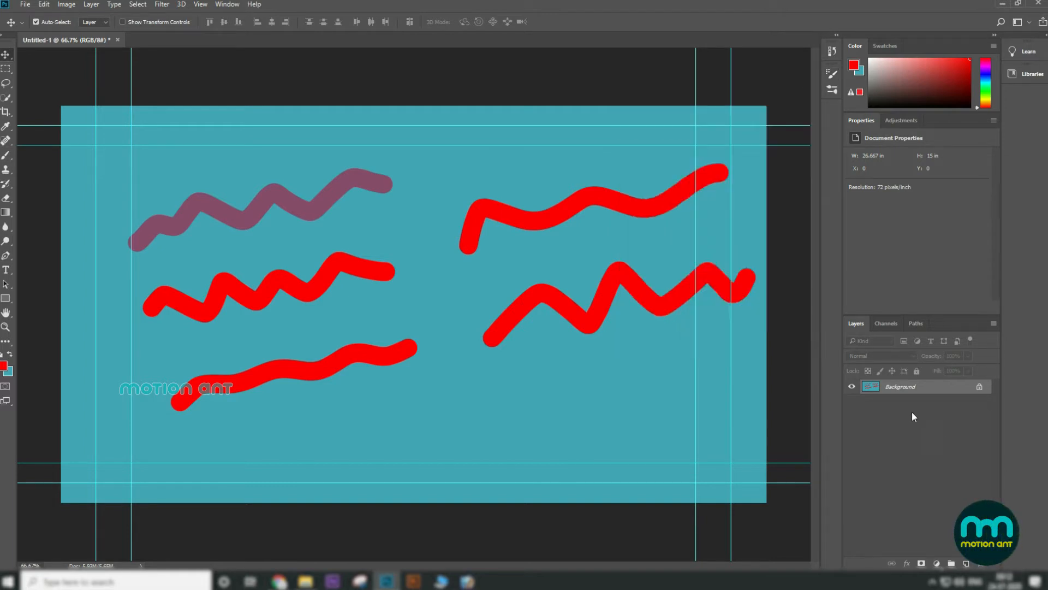
double_click(909, 388)
click(616, 186)
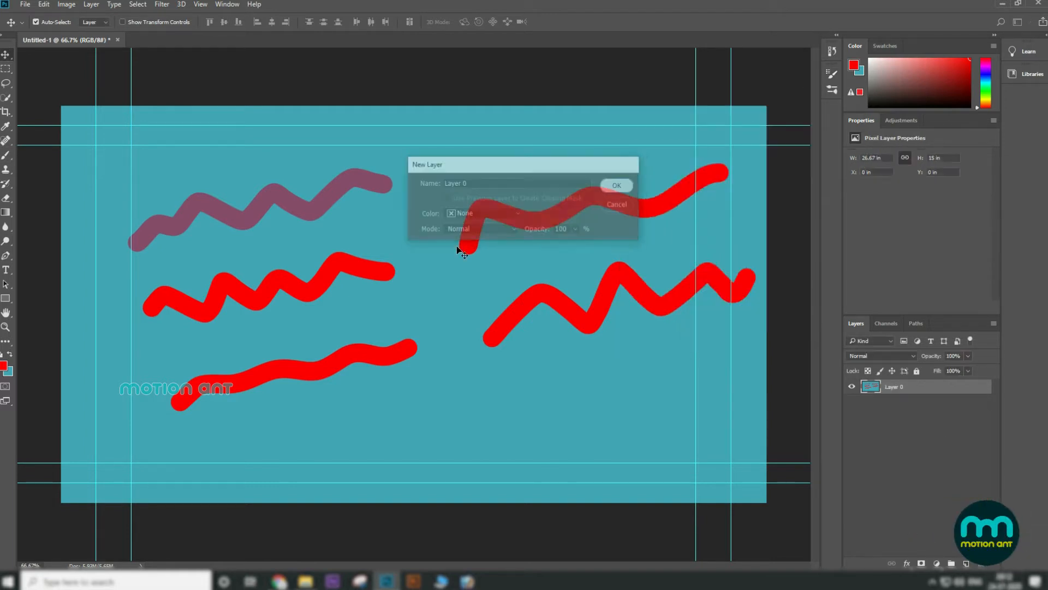
key(ctrl+BackSpace)
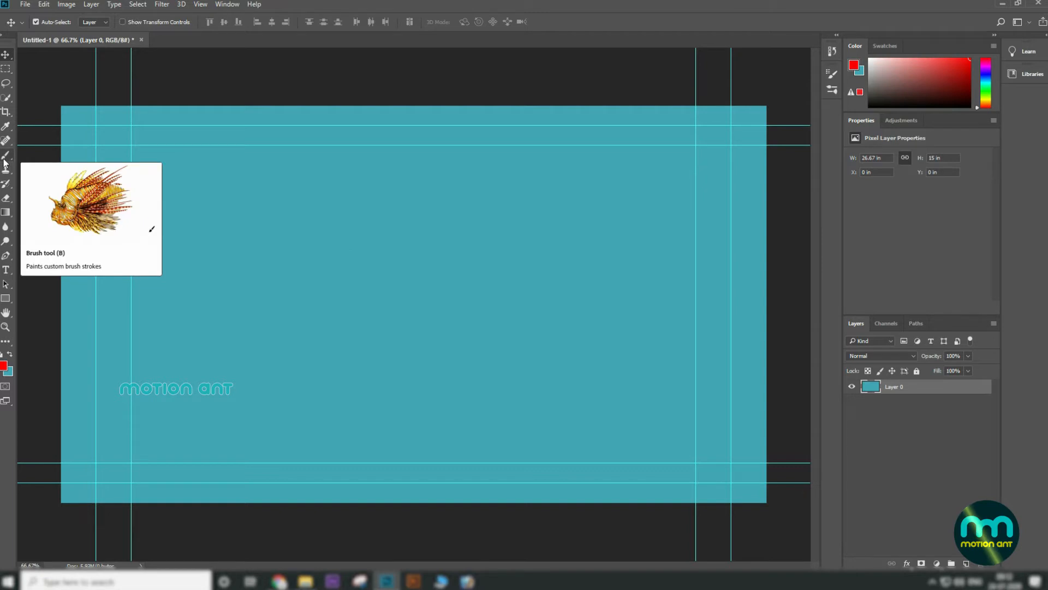
Step: Create a new document from the recent Custom 548 x 452 px at 72 ppi preset
click(25, 5)
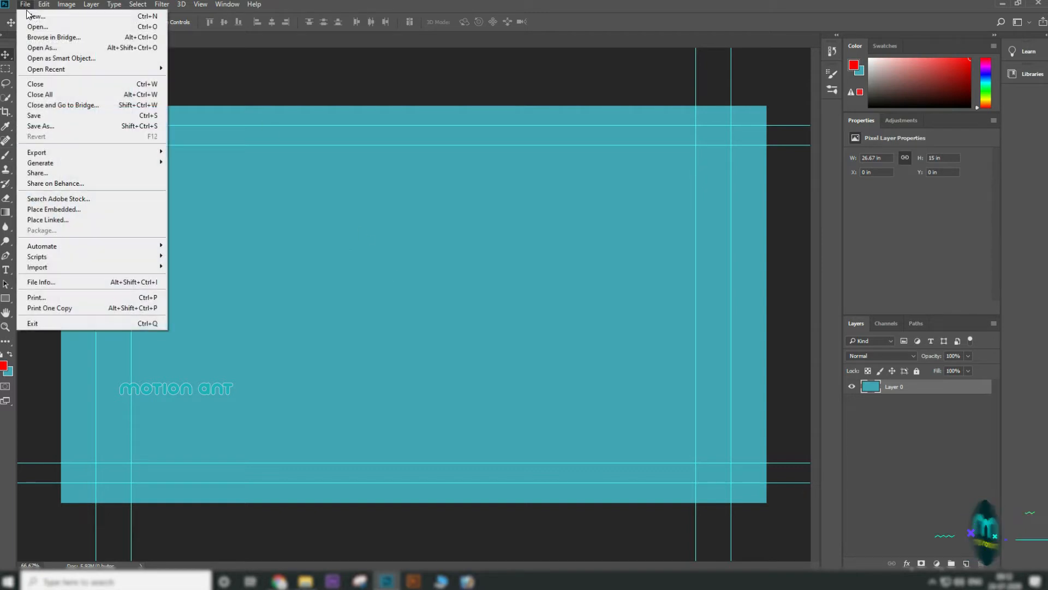
click(27, 14)
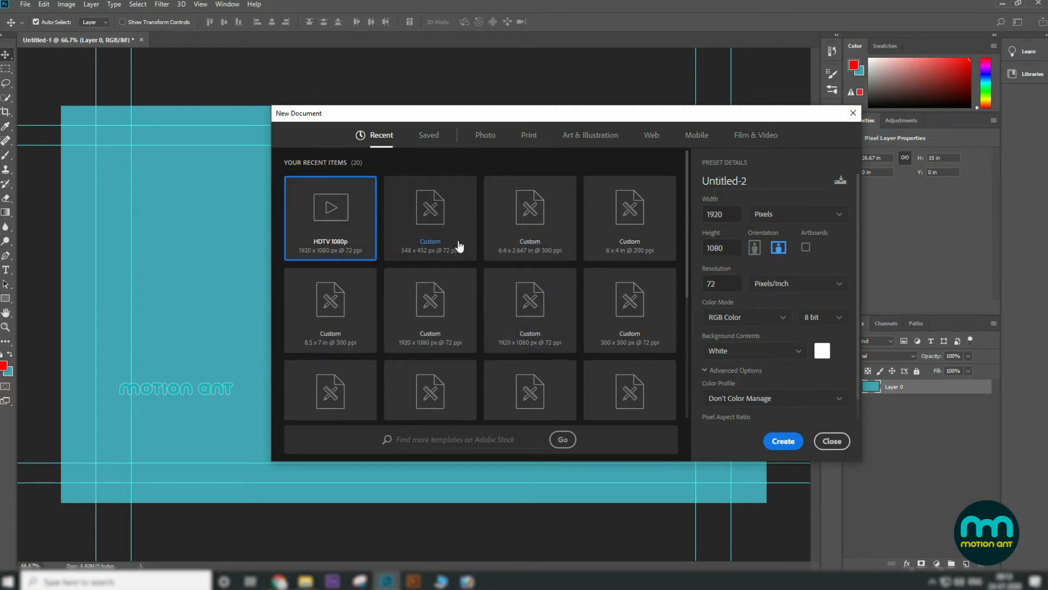
click(451, 219)
click(783, 440)
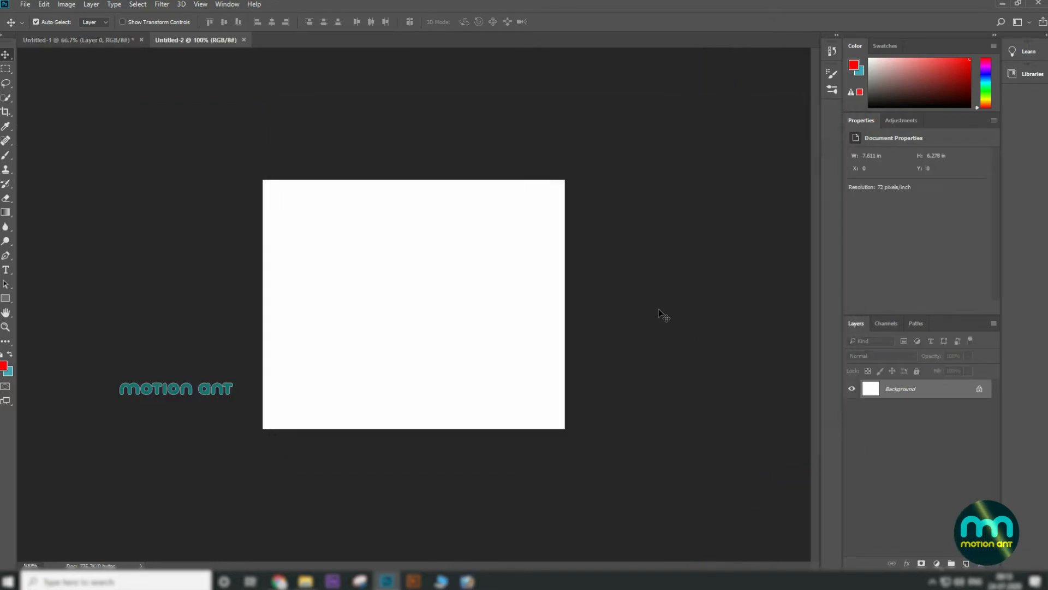
Step: Draw a large red heart and two small hearts with the Heart custom shape, and move them up and to the left
click(9, 159)
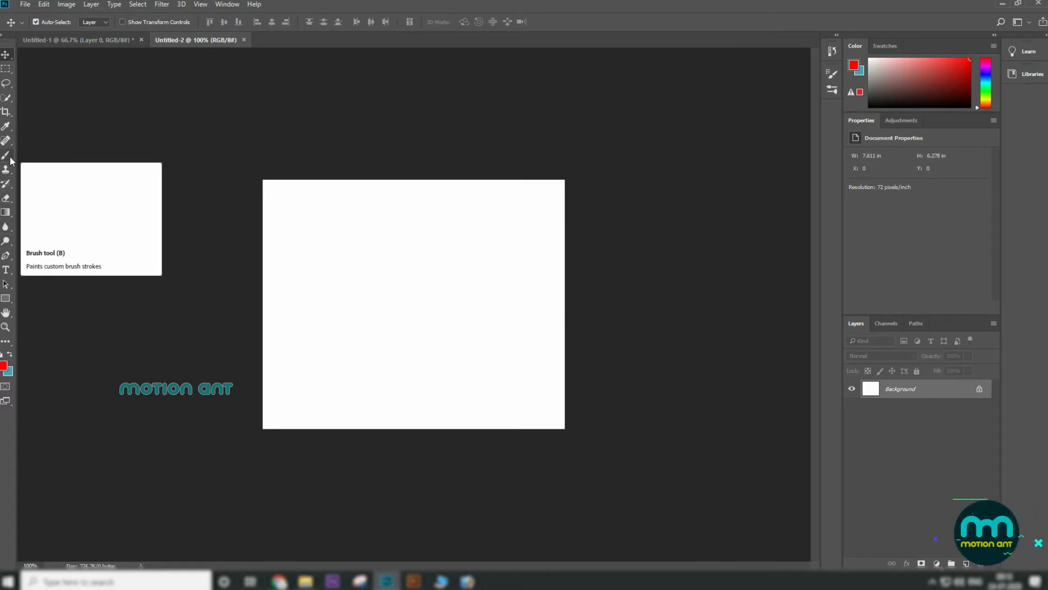
right_click(8, 301)
click(65, 351)
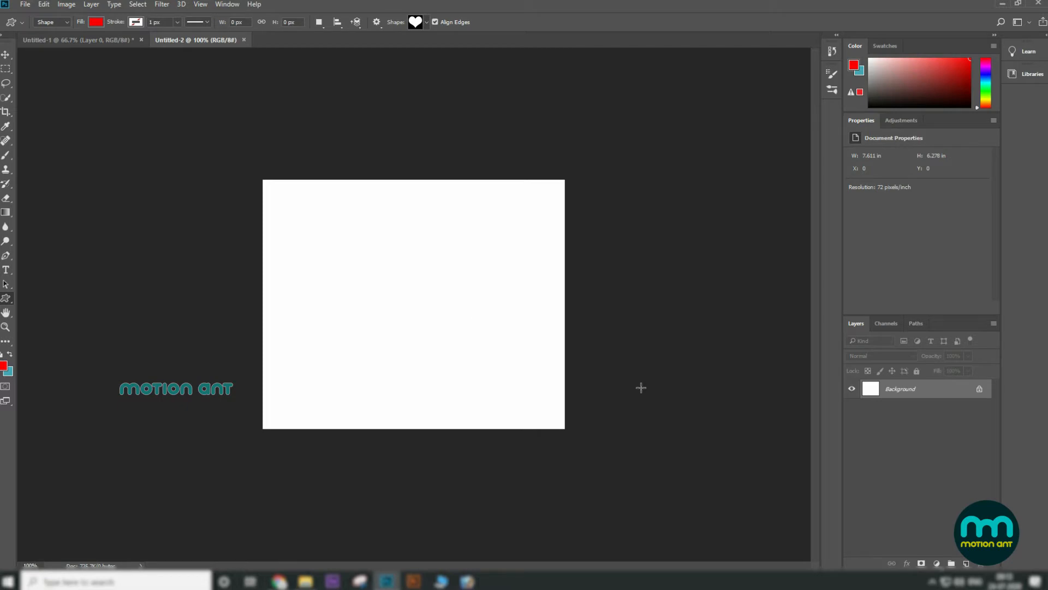
drag(386, 264, 523, 373)
drag(366, 256, 382, 269)
drag(491, 354, 511, 370)
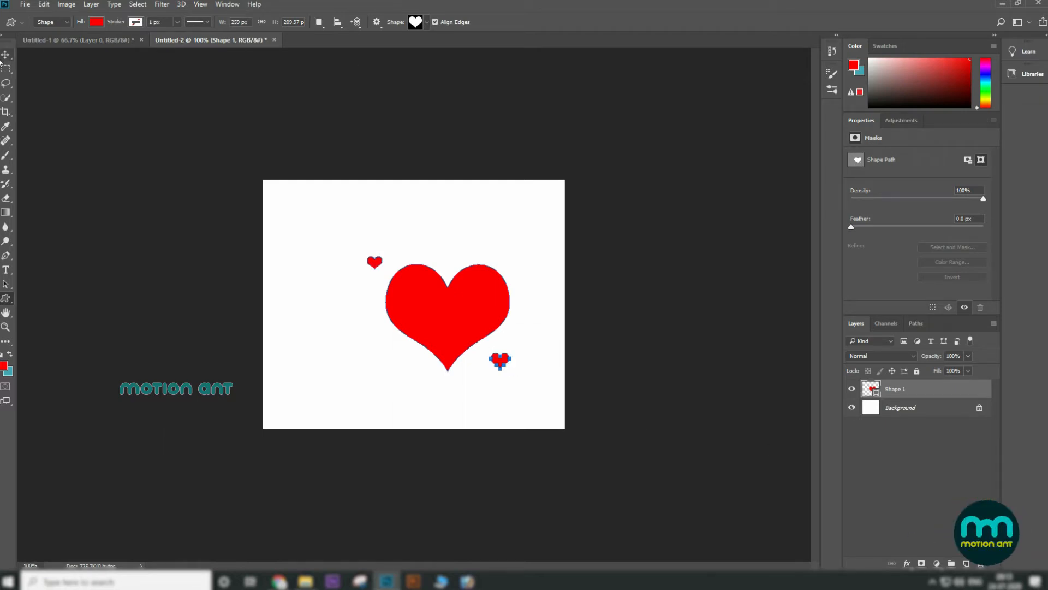
key(v)
drag(479, 314, 436, 299)
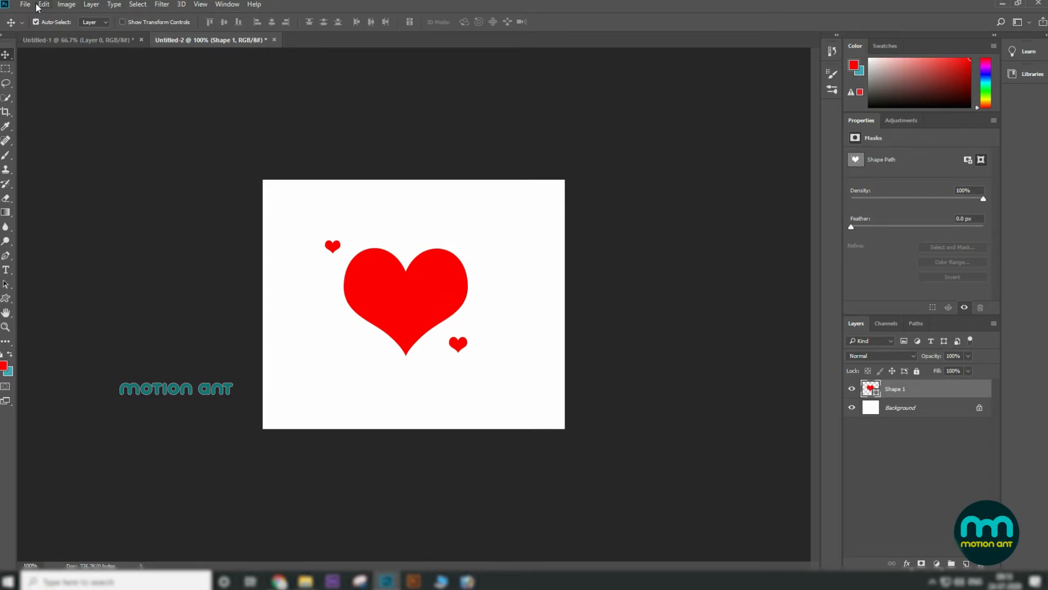
Step: Define a new brush preset from the hearts named "motionant brush"
click(43, 5)
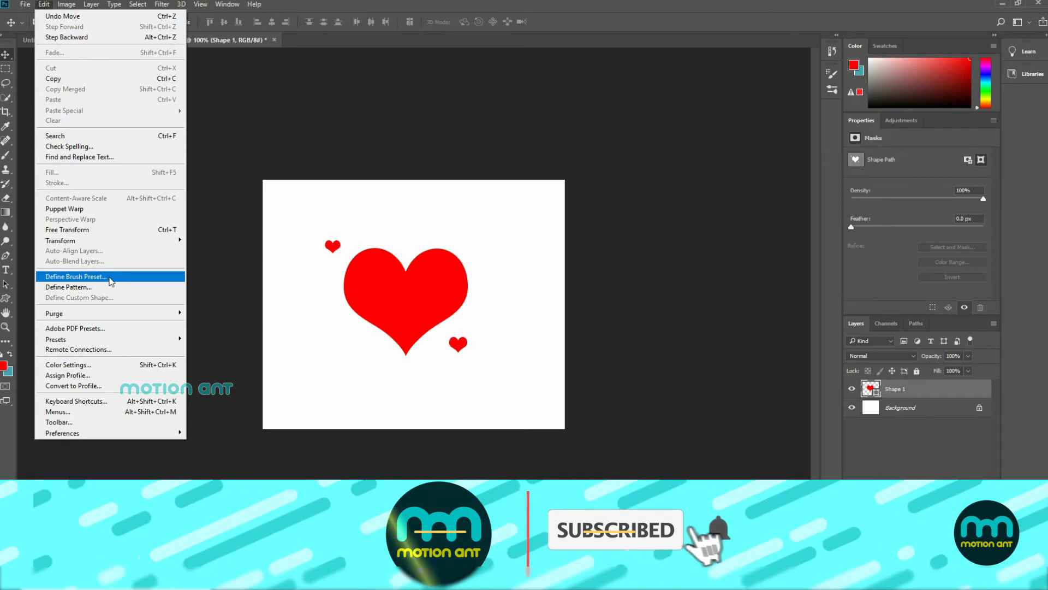
click(111, 281)
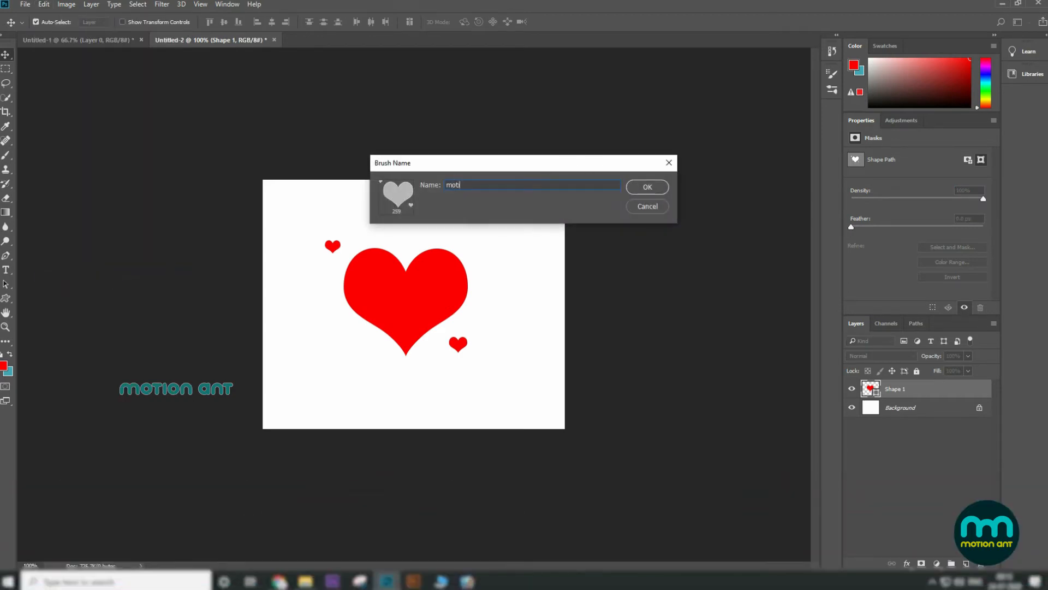
text(motionant )
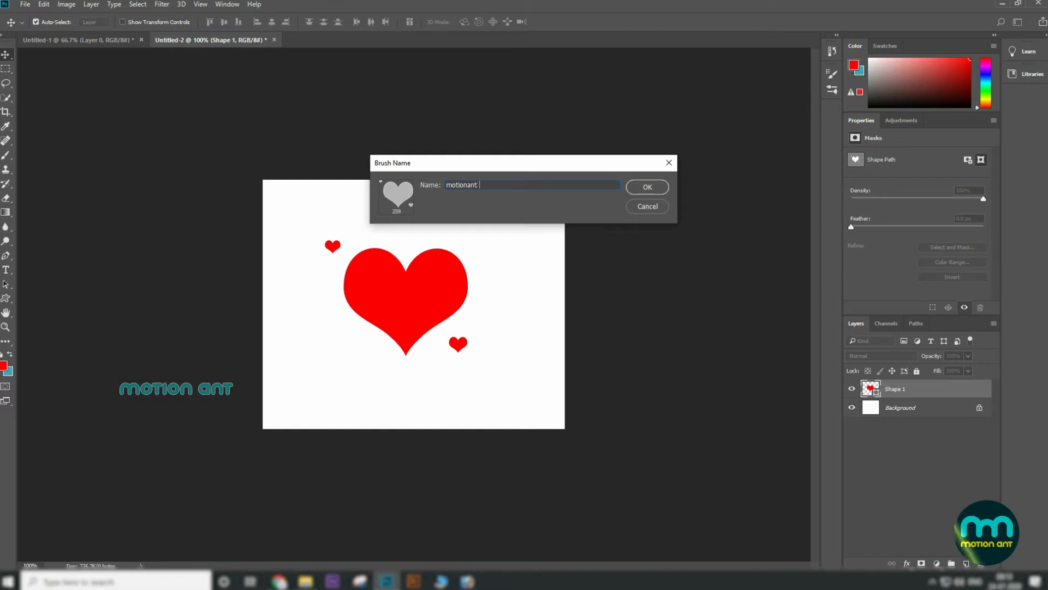
text(brush)
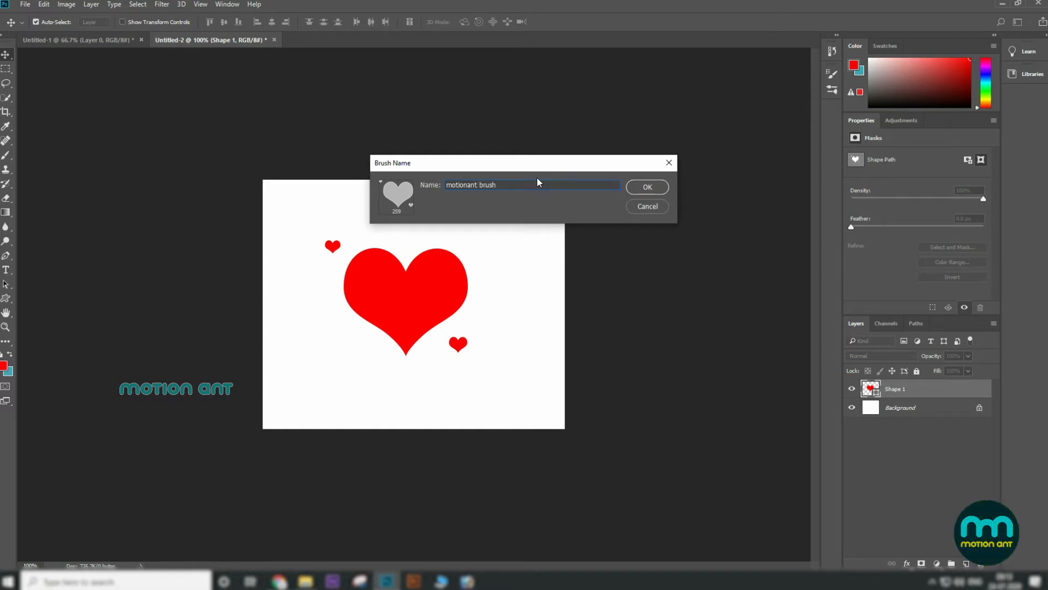
click(645, 188)
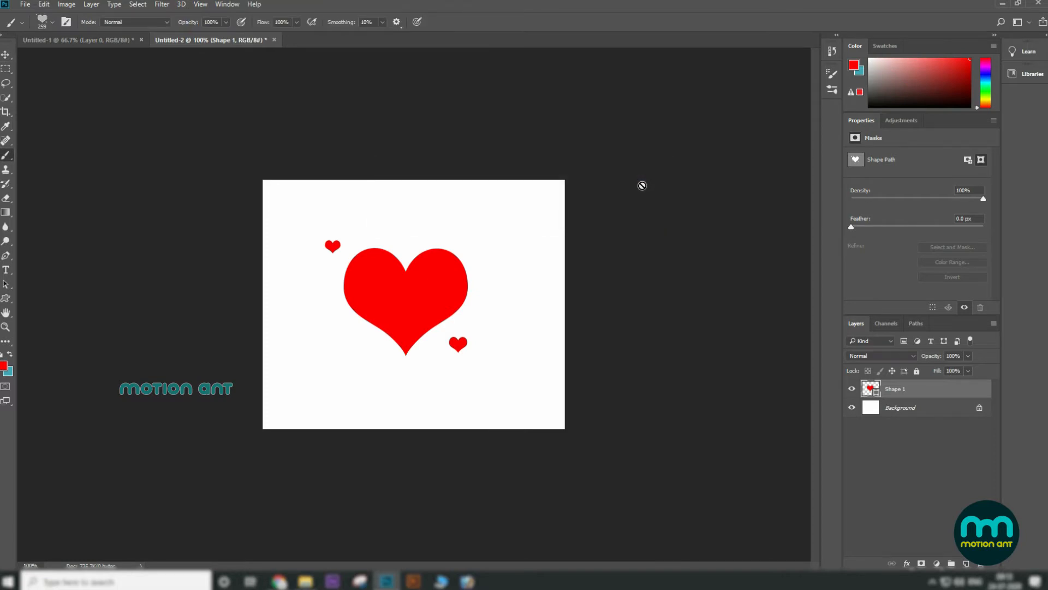
Step: Switch to the first document, choose the Brush tool and open the Brushes panel with the new brush
click(97, 42)
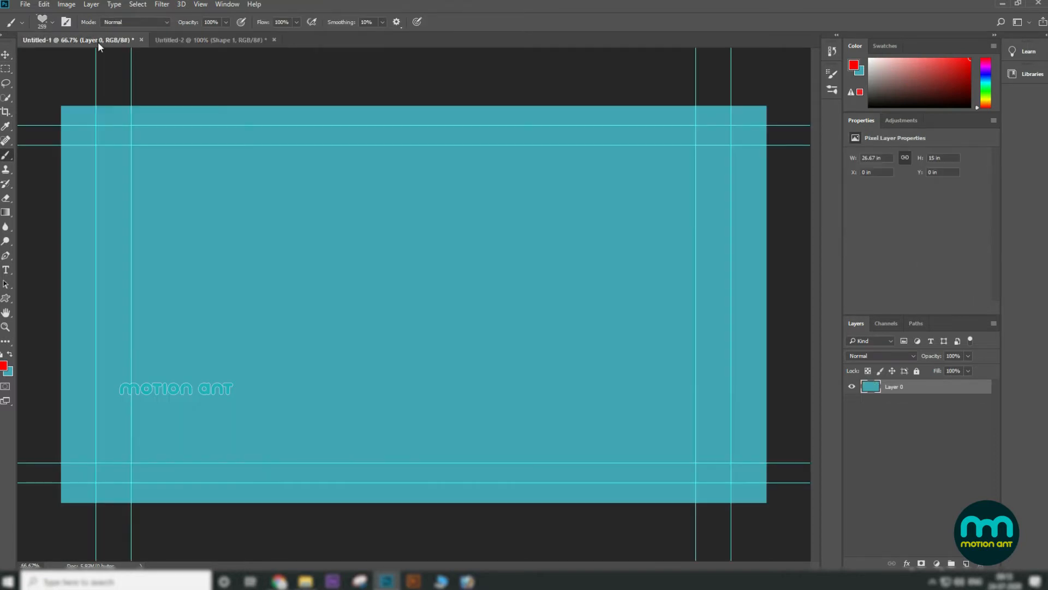
right_click(6, 156)
click(41, 156)
click(54, 22)
click(54, 22)
click(54, 22)
click(54, 22)
click(66, 23)
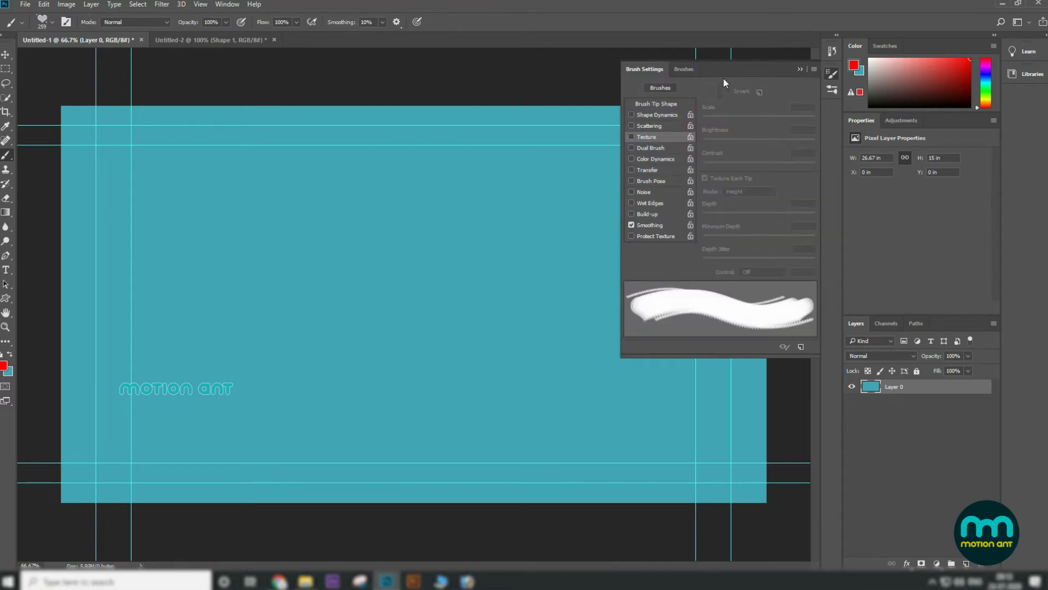
click(683, 69)
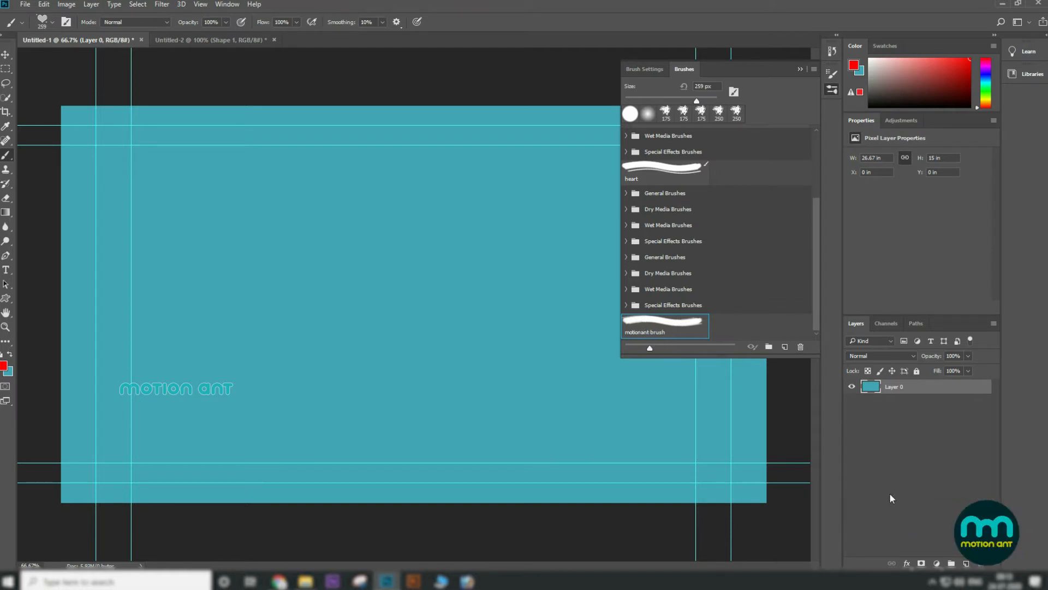
Step: Stamp two hearts with the motionant brush in the upper left area and set the brush size to 300 px
click(230, 241)
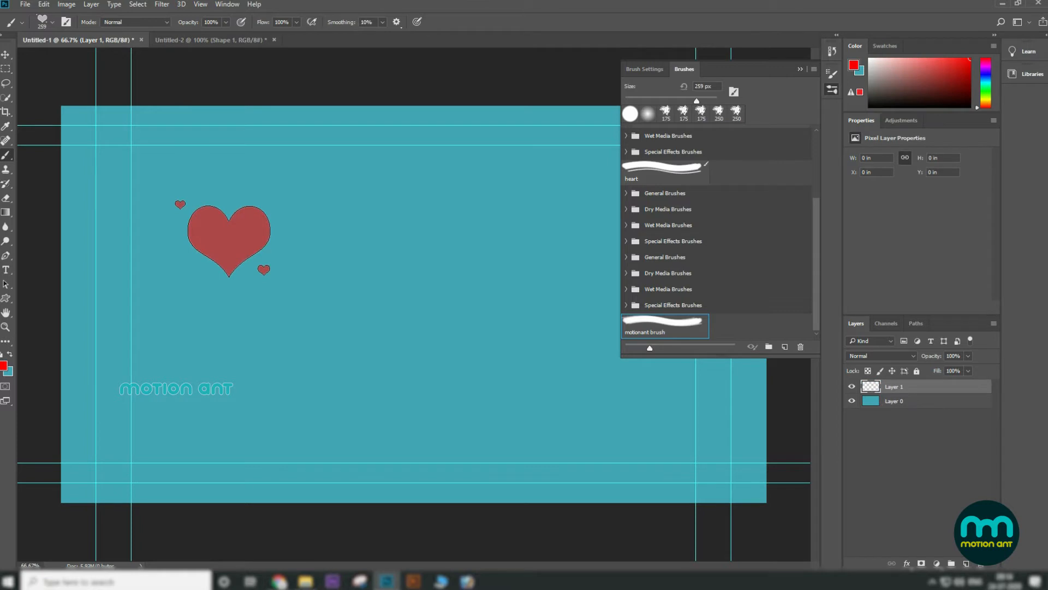
click(396, 240)
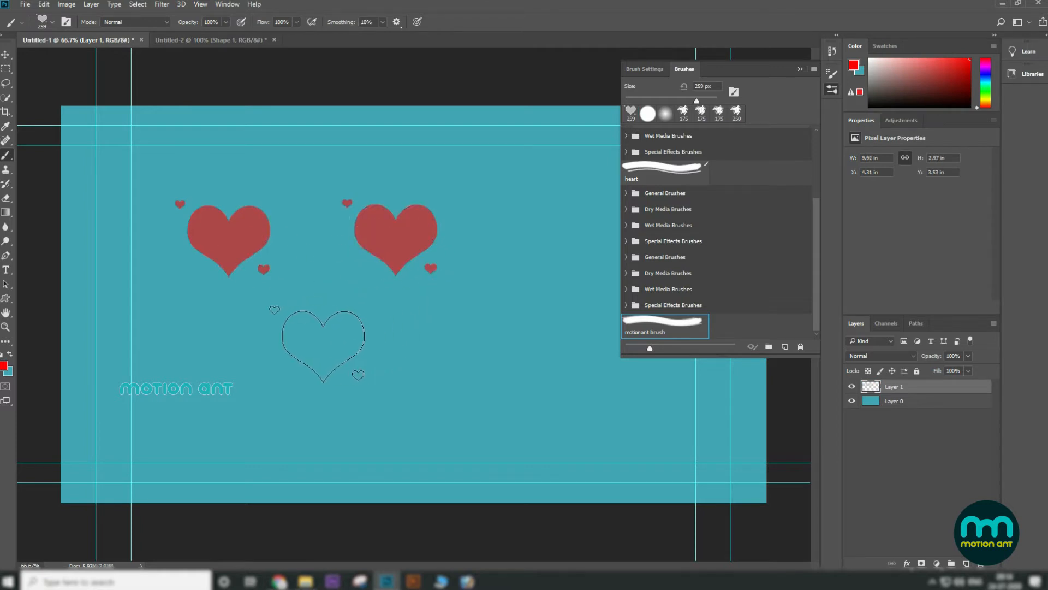
key(bracketright)
key(bracketright)
key(bracketright)
key(bracketright)
key(bracketright)
key(bracketright)
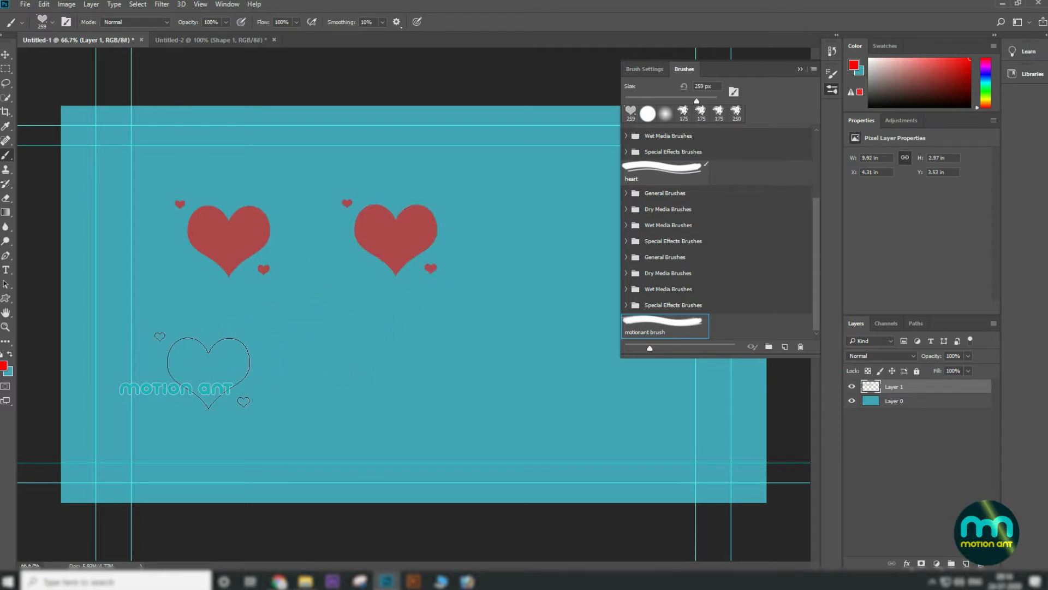
key(bracketleft)
key(bracketleft)
key(bracketleft)
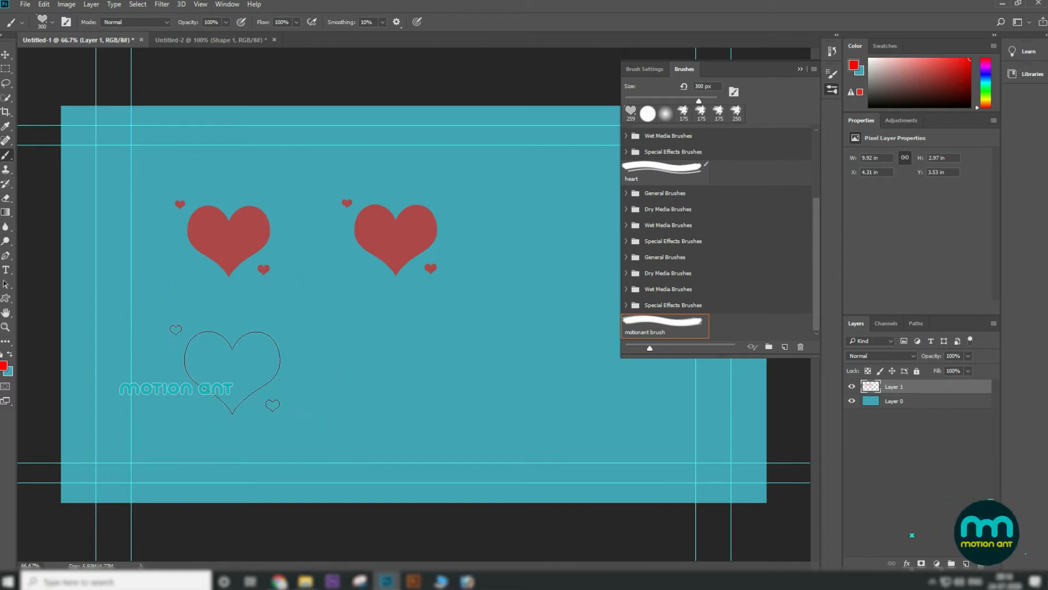
Step: Paint a horizontal heart-brush stroke across the lower left and stamp three hearts along the right side
mouse_move(180, 374)
mouse_down()
mouse_move(234, 382)
mouse_move(427, 376)
mouse_up()
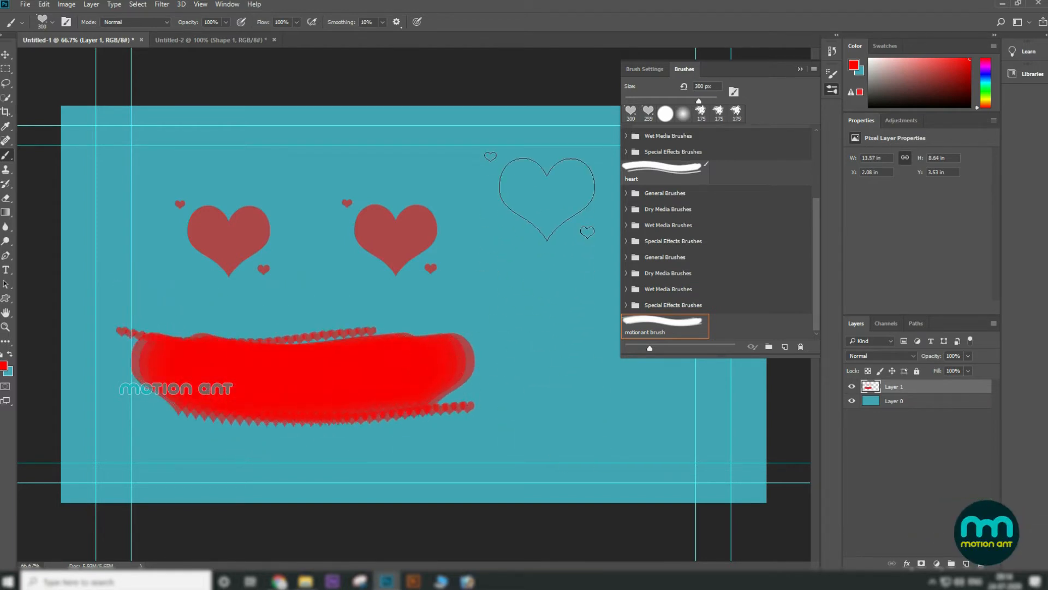
click(547, 199)
click(574, 324)
click(666, 443)
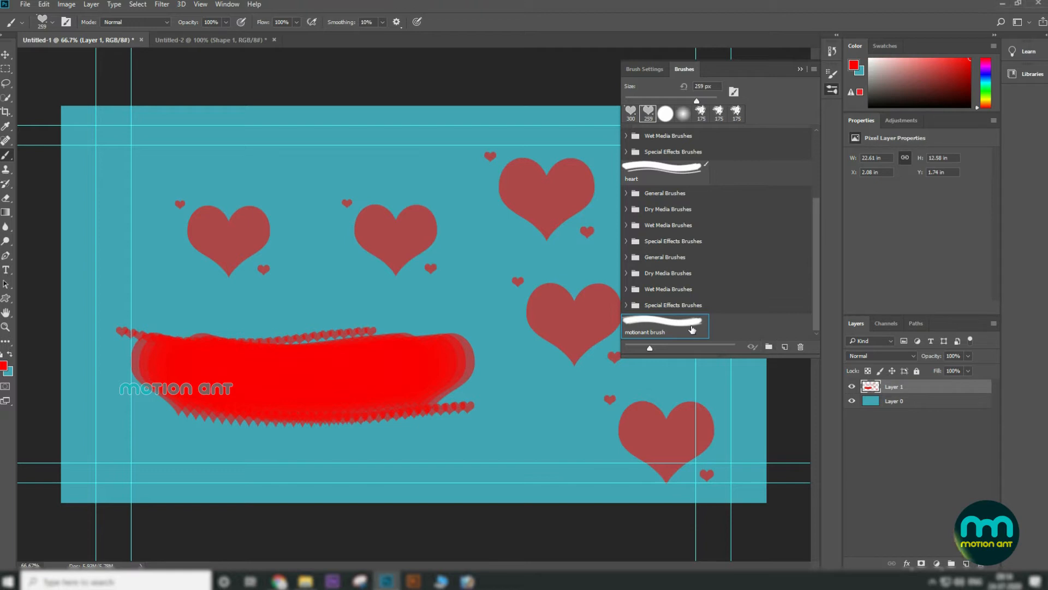
Step: Delete the motionant brush preset from the Brushes panel and close the brush panels
click(801, 347)
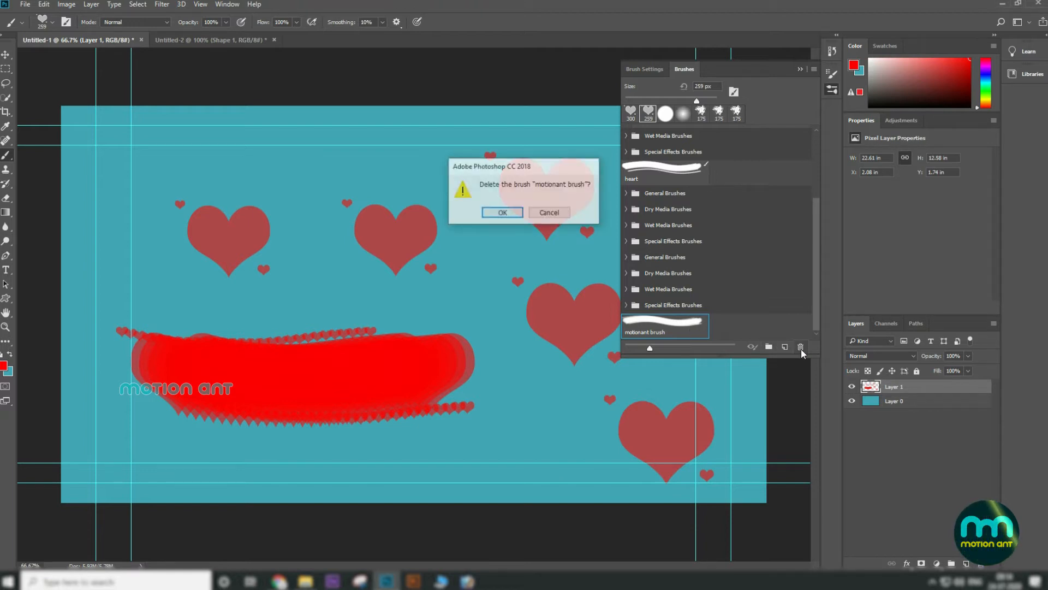
click(502, 213)
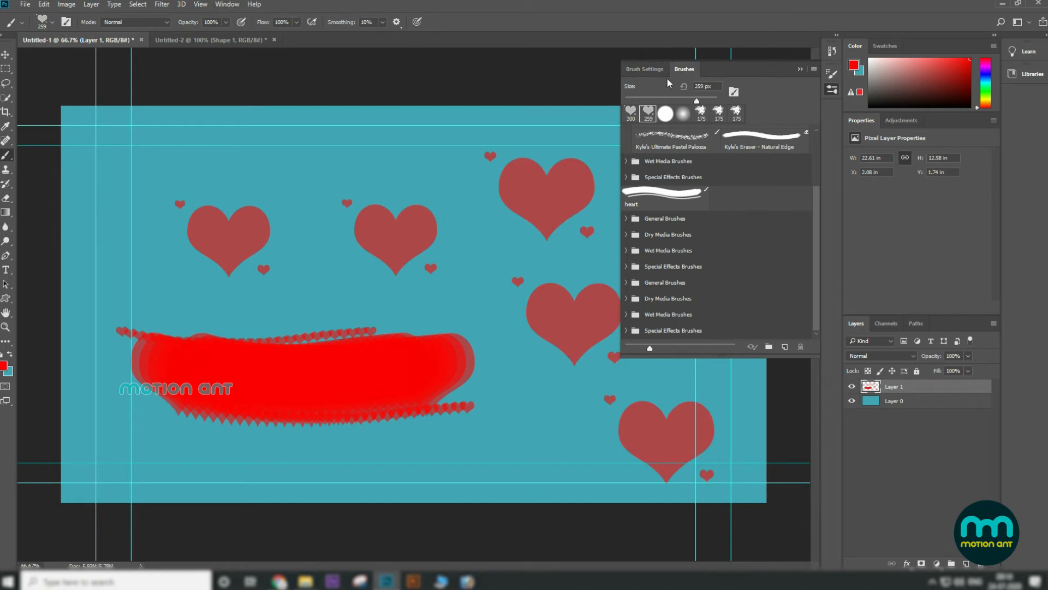
click(642, 70)
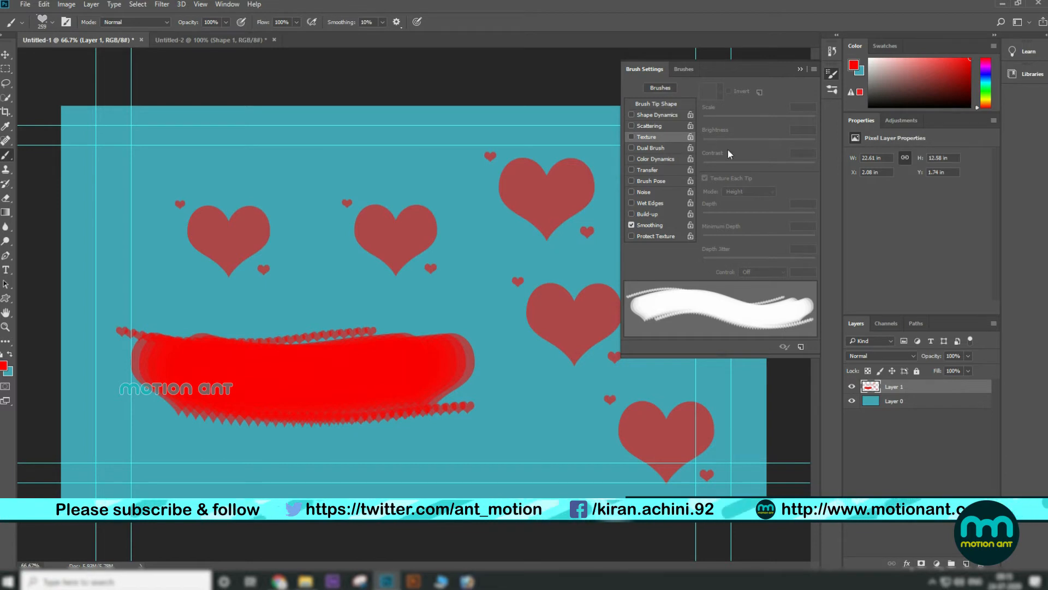
click(686, 68)
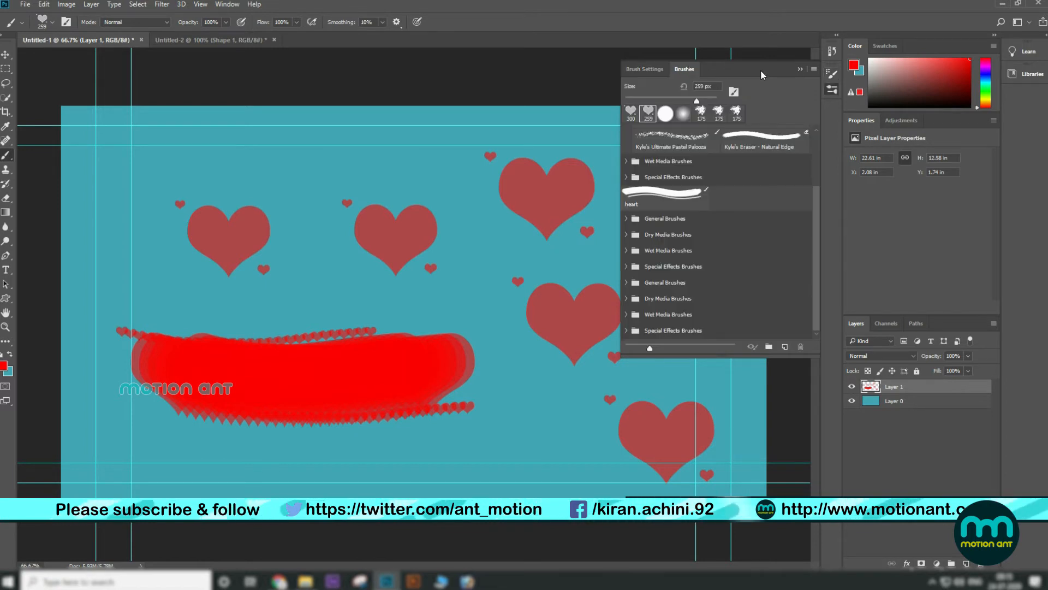
click(805, 70)
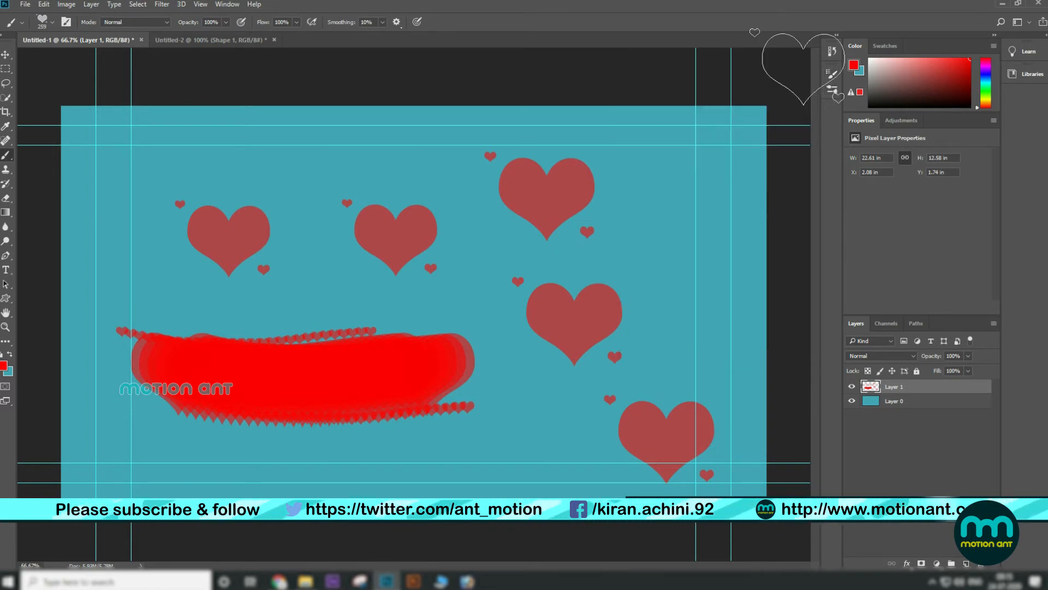
Step: Delete Layer 1 containing the painted hearts
right_click(6, 155)
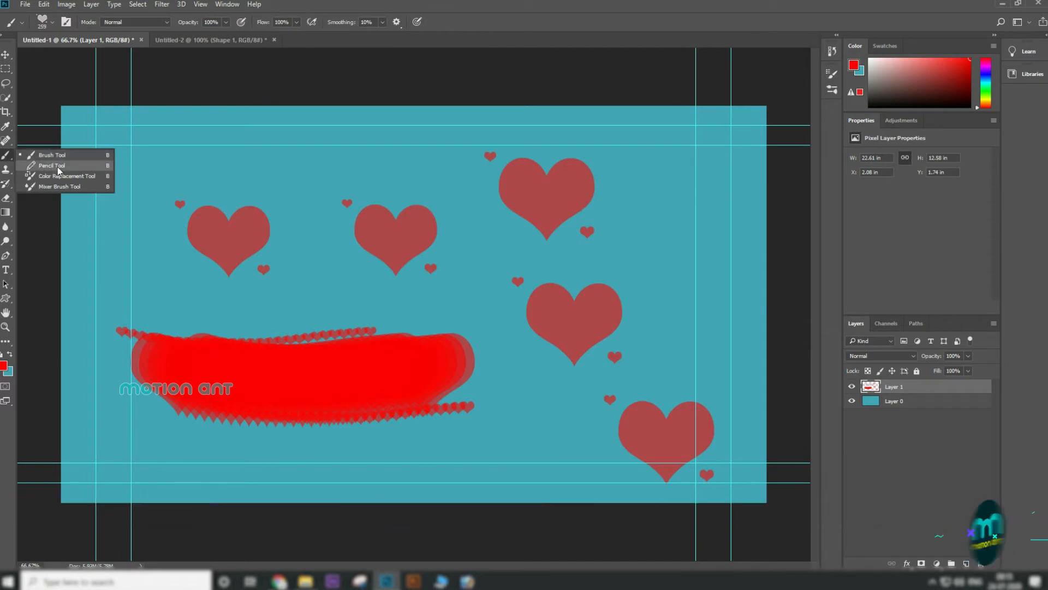
click(912, 393)
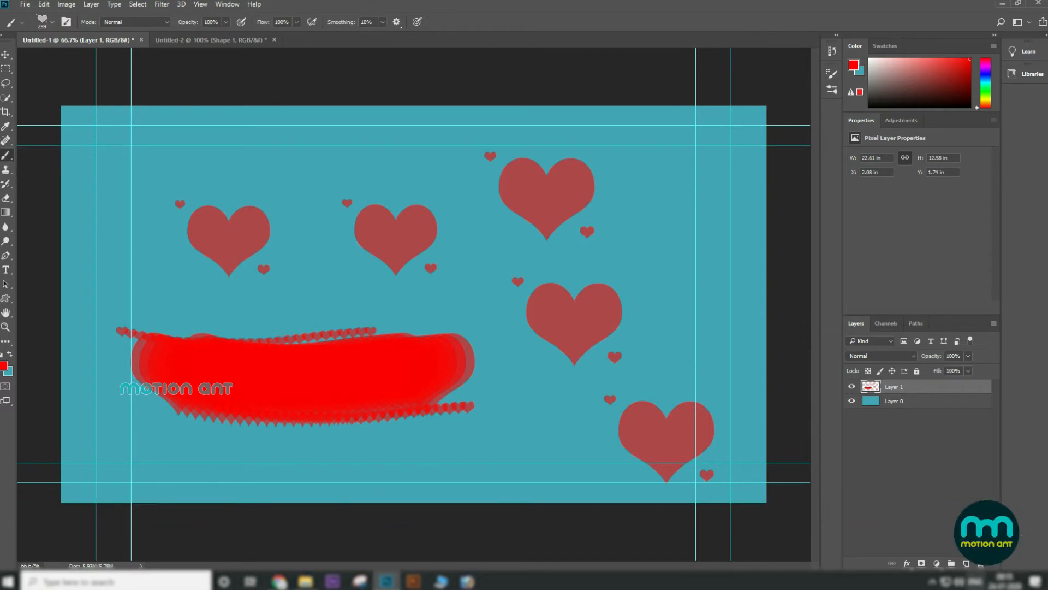
click(981, 564)
click(503, 214)
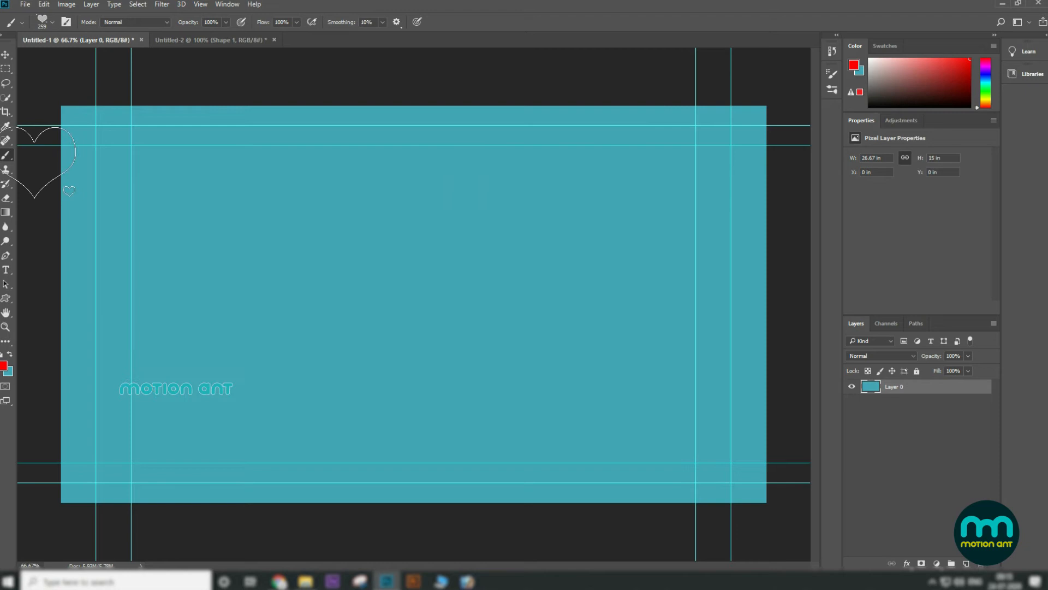
Step: Switch to the Pencil tool and enlarge its size to 100 px
right_click(6, 155)
click(44, 166)
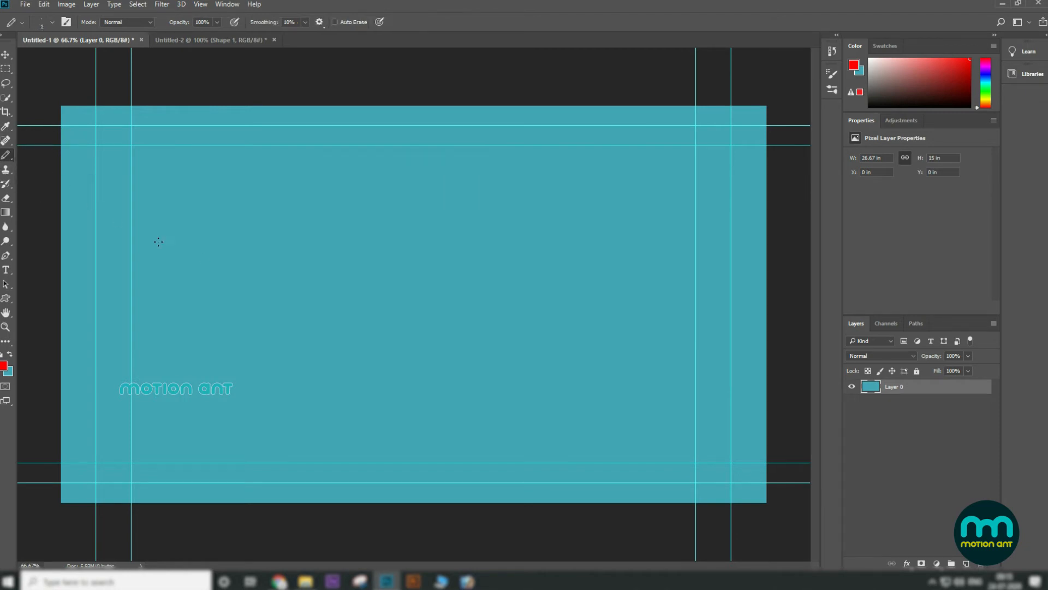
key(bracketright)
key(bracketright)
key(bracketright)
key(bracketright)
key(bracketright)
key(bracketright)
key(bracketright)
key(bracketright)
key(bracketright)
key(bracketright)
key(bracketright)
key(bracketright)
key(bracketright)
key(bracketright)
key(bracketright)
click(22, 23)
click(54, 23)
click(54, 22)
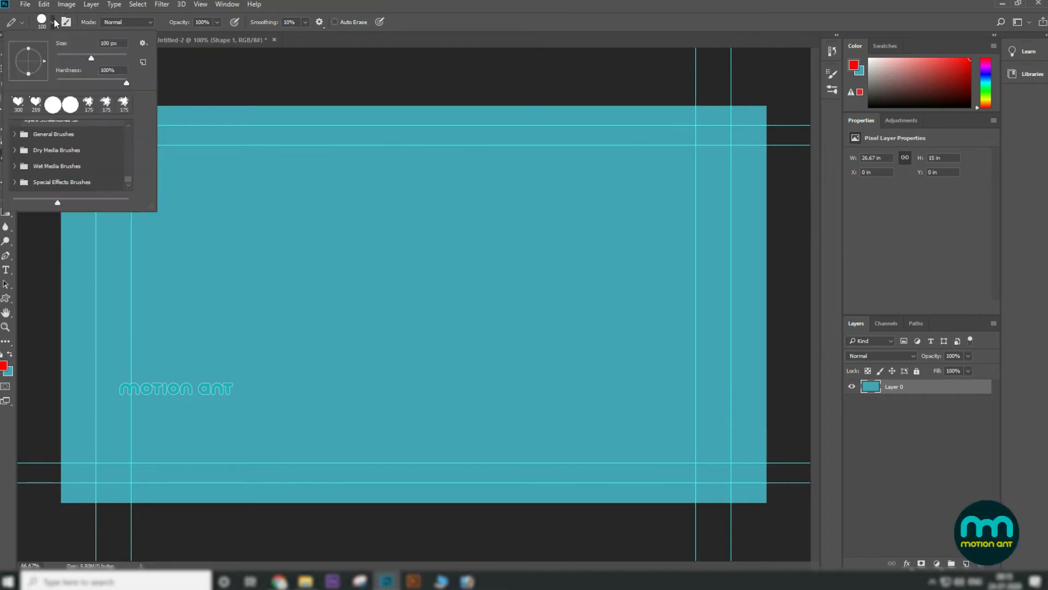
click(13, 149)
double_click(67, 168)
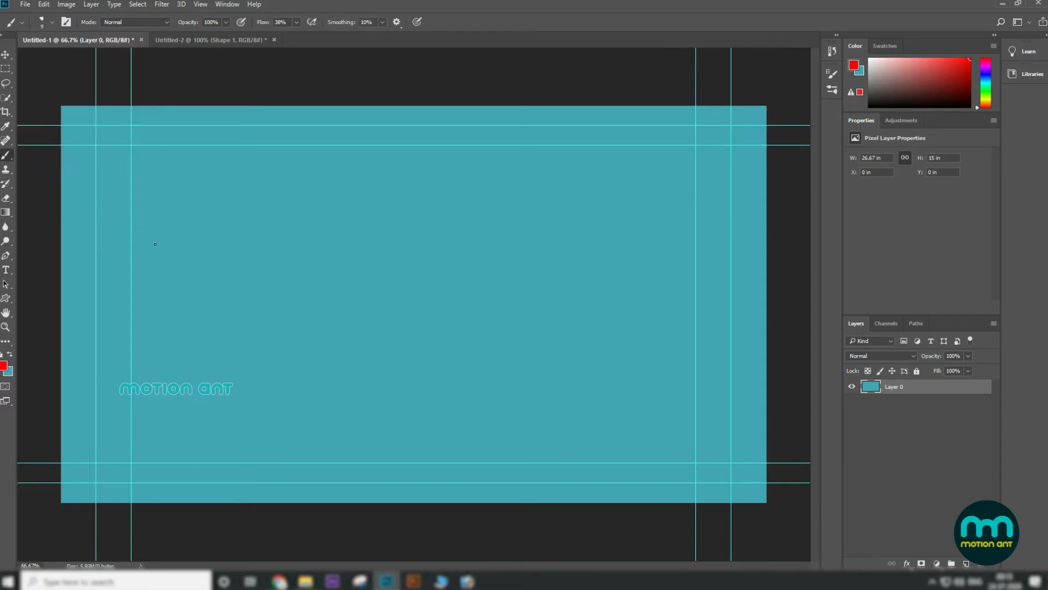
right_click(5, 155)
click(43, 165)
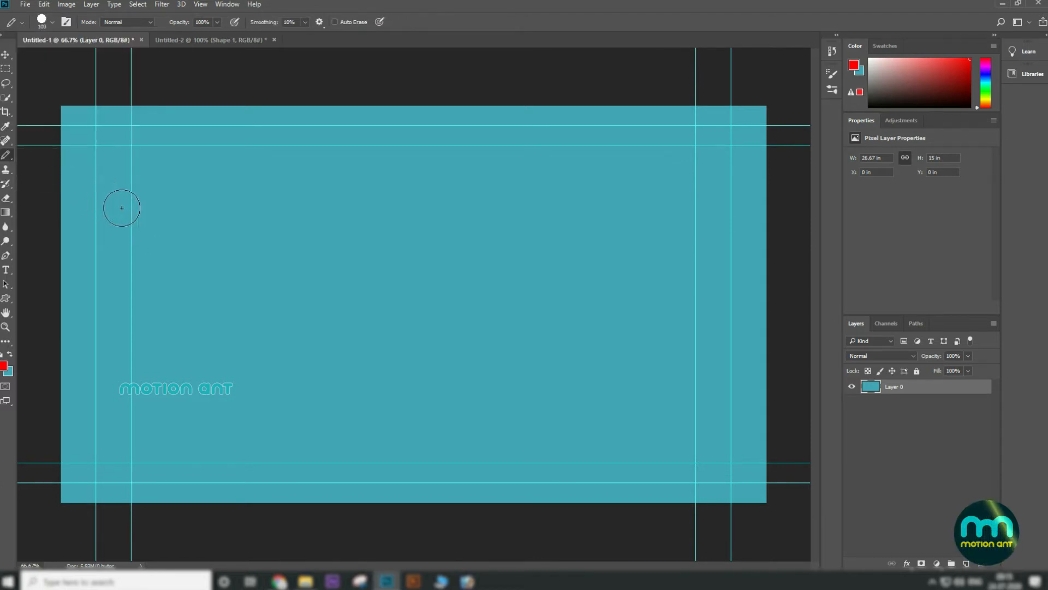
Step: Reduce the pencil size slightly and draw two hard-edged red strokes on the left of the canvas
key(bracketleft)
mouse_move(140, 250)
mouse_down()
mouse_move(205, 160)
mouse_move(246, 167)
mouse_up()
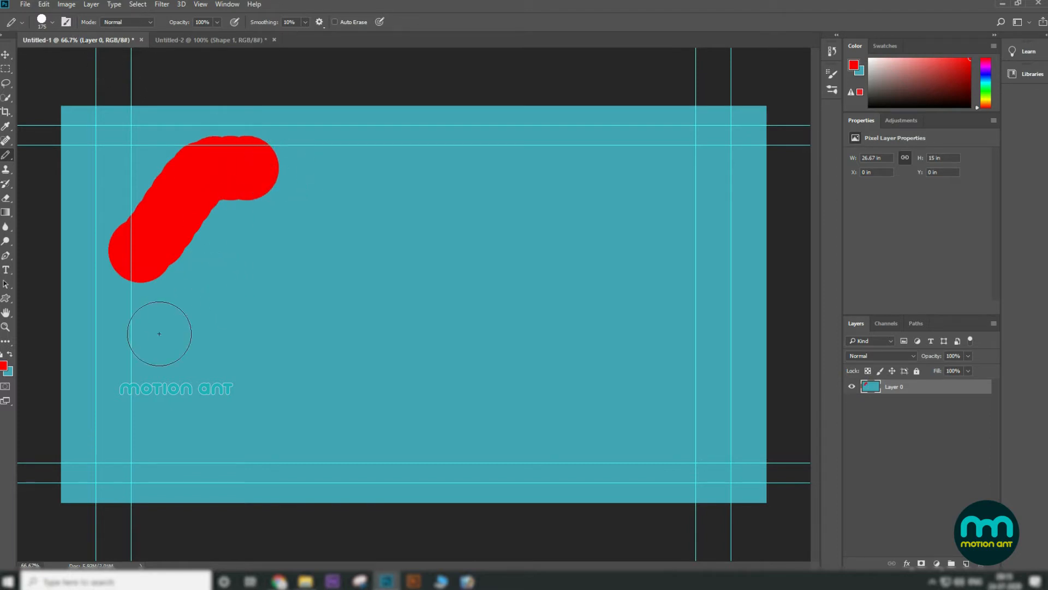
drag(116, 374, 268, 319)
Step: Set pencil smoothing to 100% and draw a horizontal red stroke near the bottom left
click(305, 22)
mouse_move(235, 451)
mouse_down()
mouse_move(339, 446)
mouse_move(394, 403)
mouse_up()
key(bracketright)
key(bracketright)
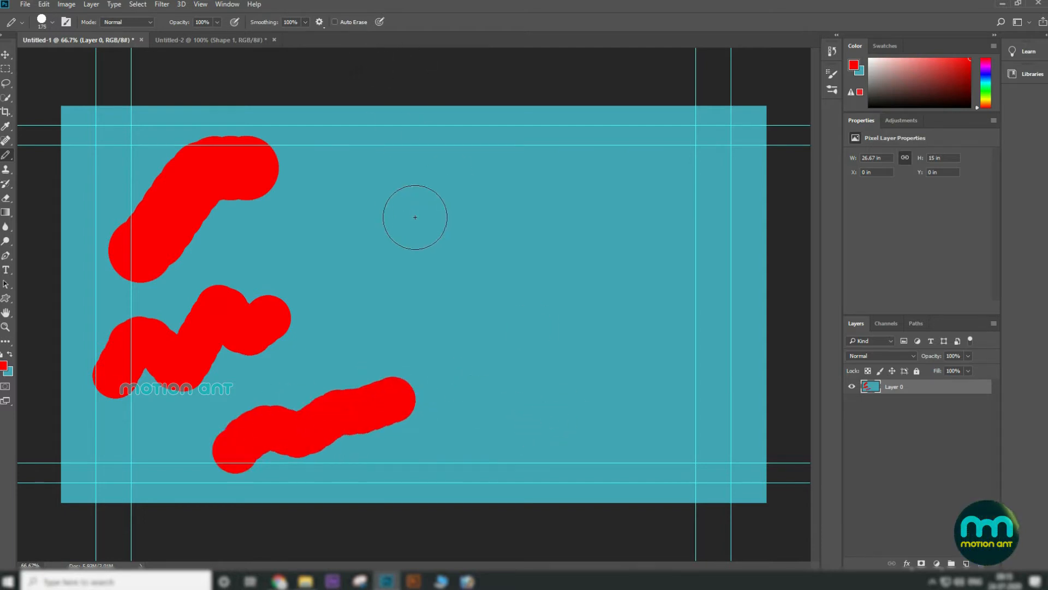
key(bracketleft)
Step: Open the pencil's blending mode list, then open the Brush Settings panel
click(119, 23)
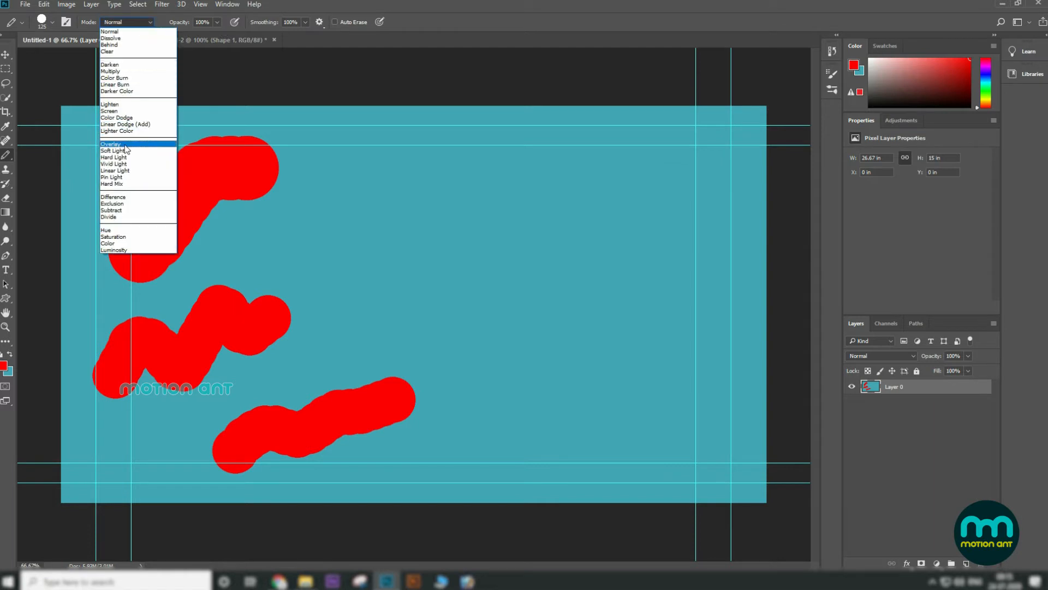
click(66, 24)
click(66, 22)
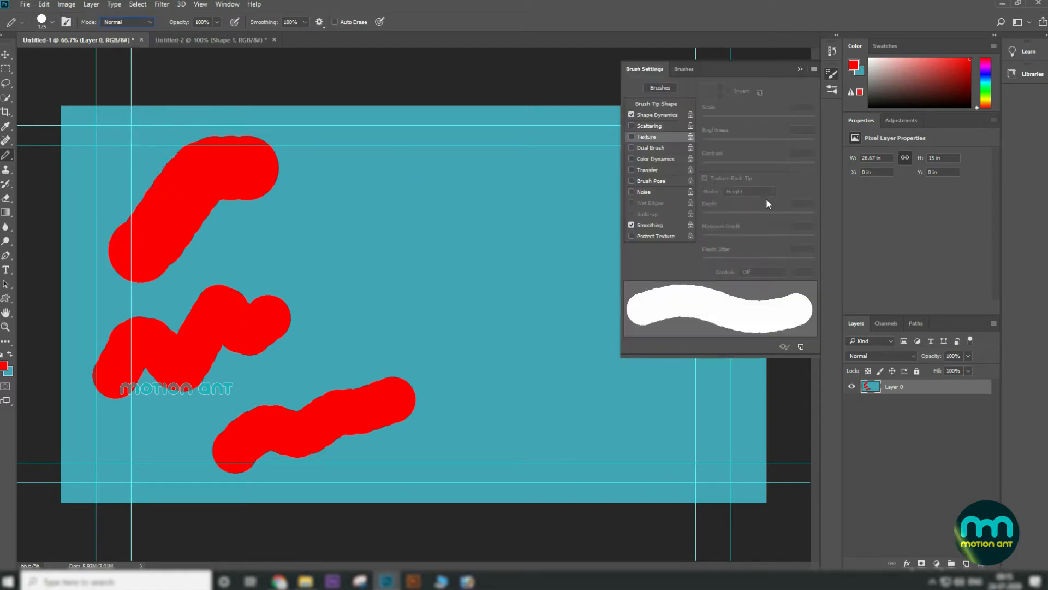
Step: Switch to the Move tool and select Layer 0 on the canvas
click(684, 69)
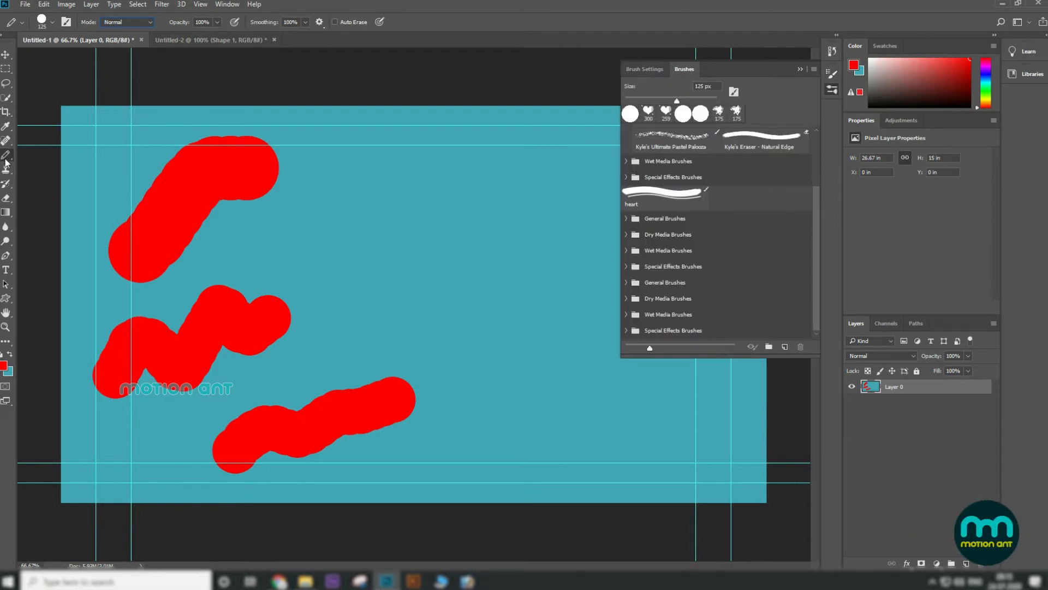
right_click(6, 161)
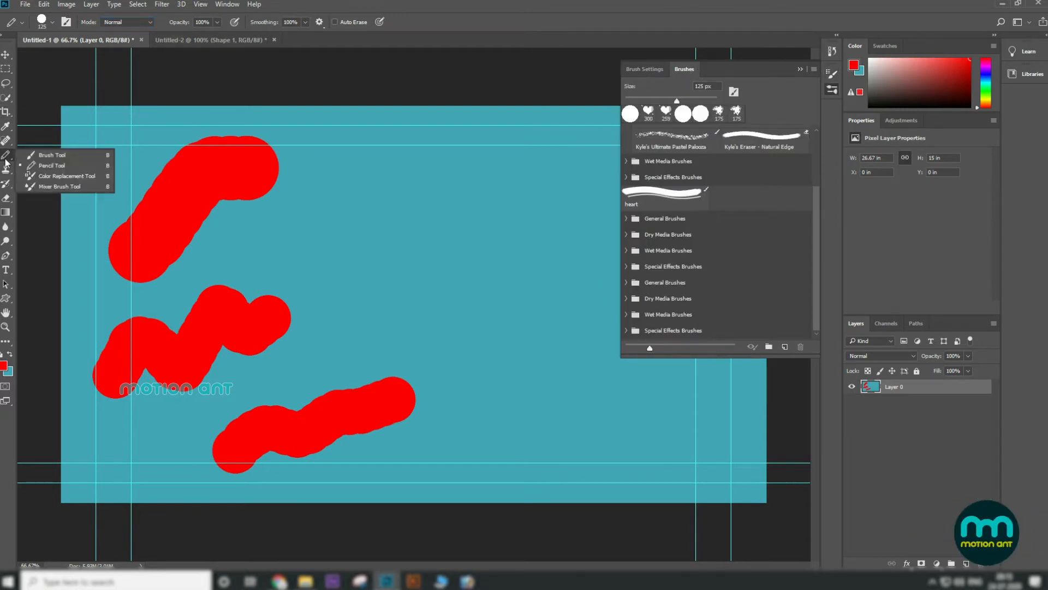
click(6, 55)
right_click(243, 175)
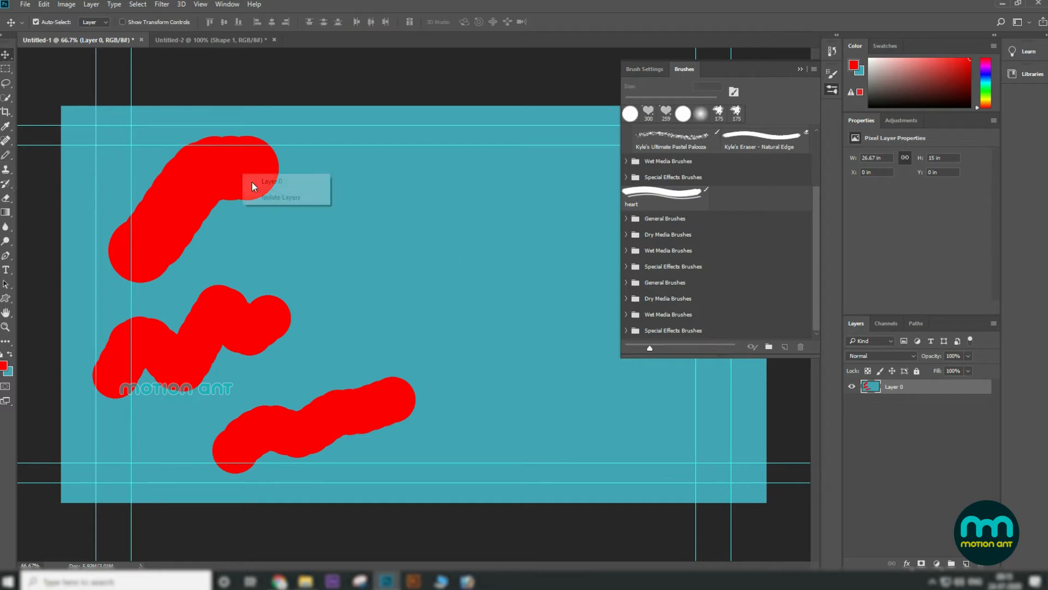
click(263, 181)
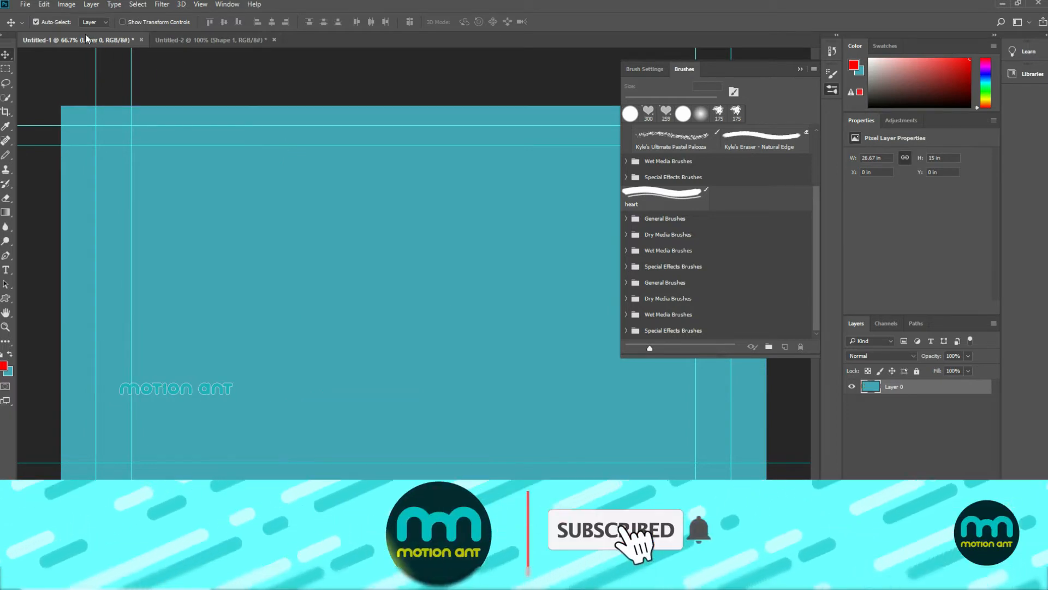
Step: Open the photo pradeep-ranjan-MKCB8DKqfEY-unsplash.jpg from the ps tELUGU tUT Stuff folder
click(25, 5)
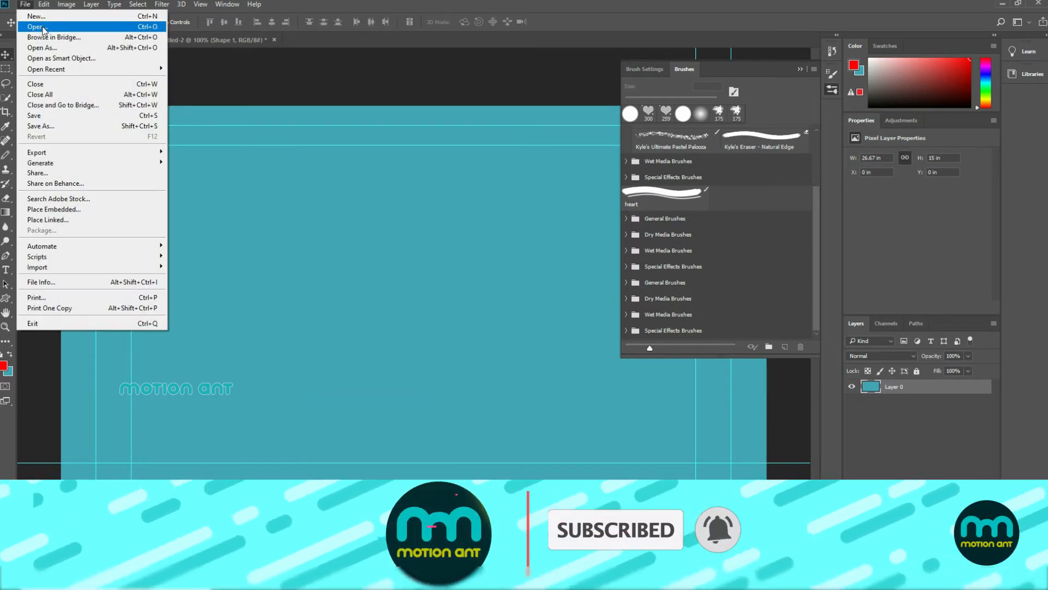
click(37, 27)
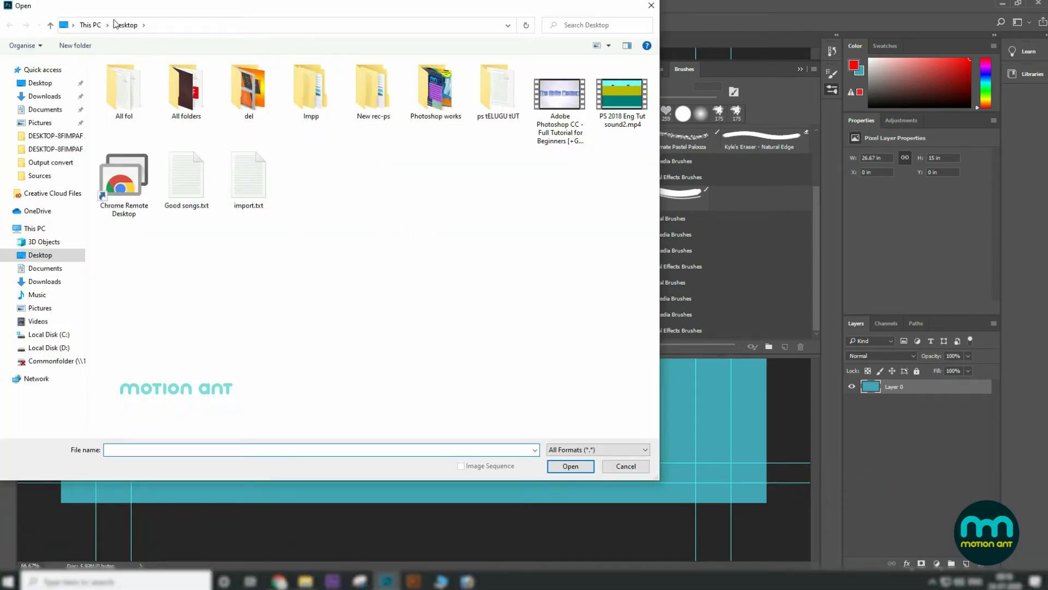
double_click(500, 101)
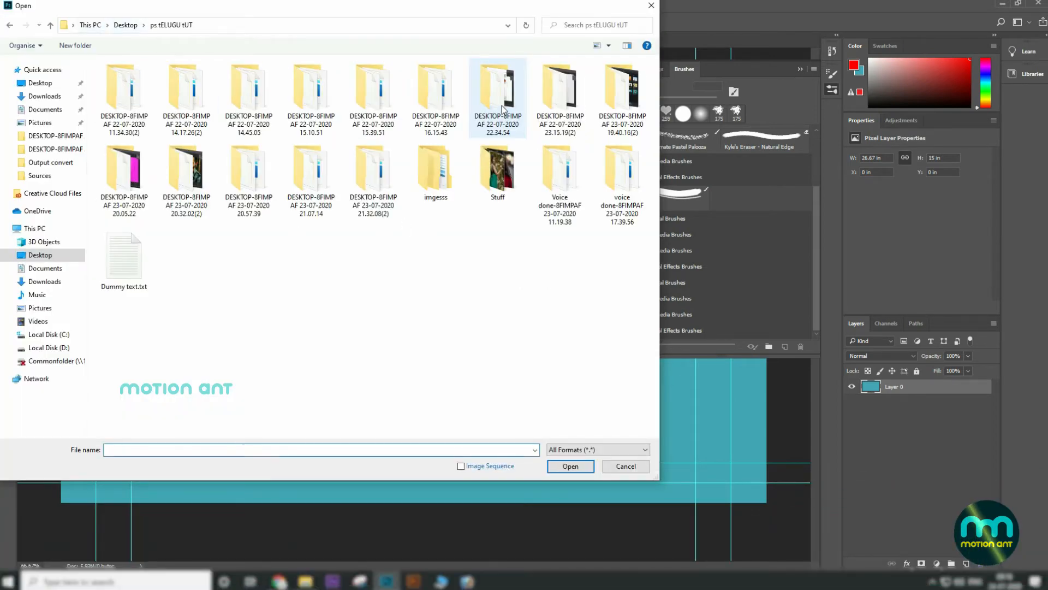
double_click(498, 172)
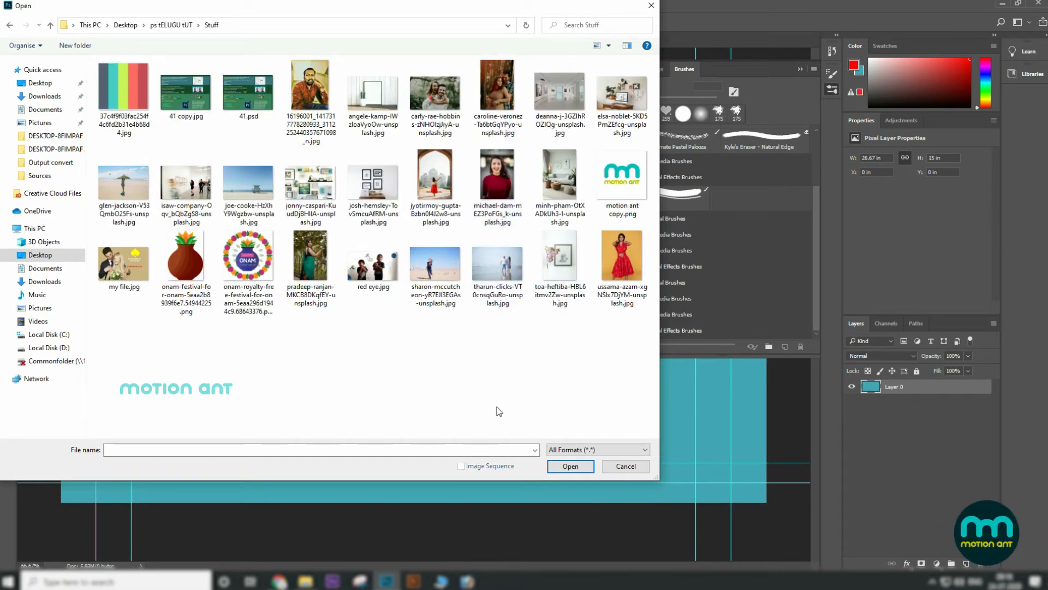
click(334, 272)
click(571, 467)
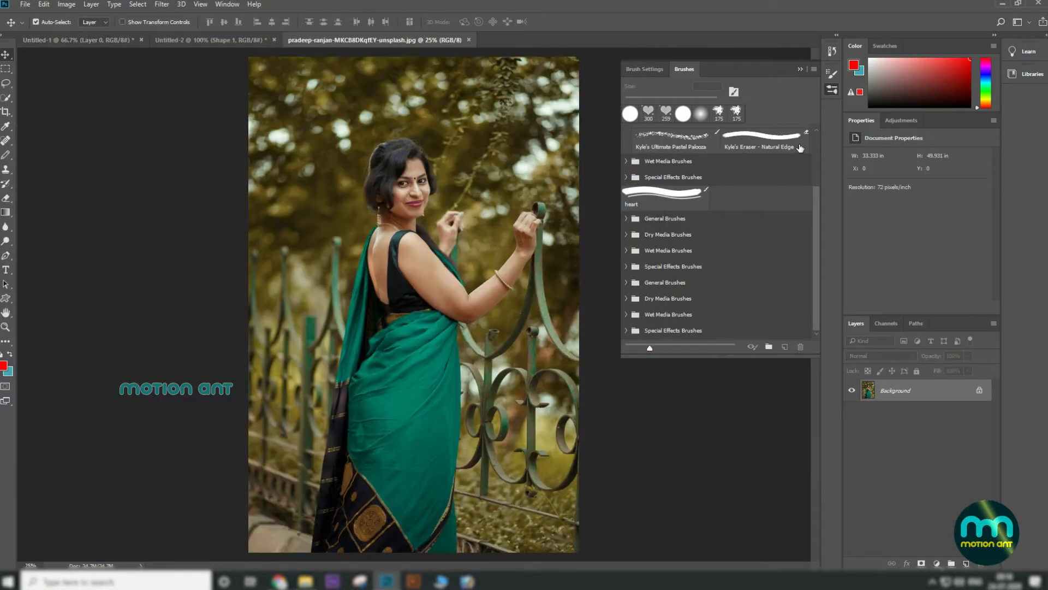
Step: Collapse the Brushes panel and close both untitled documents without saving them
click(801, 69)
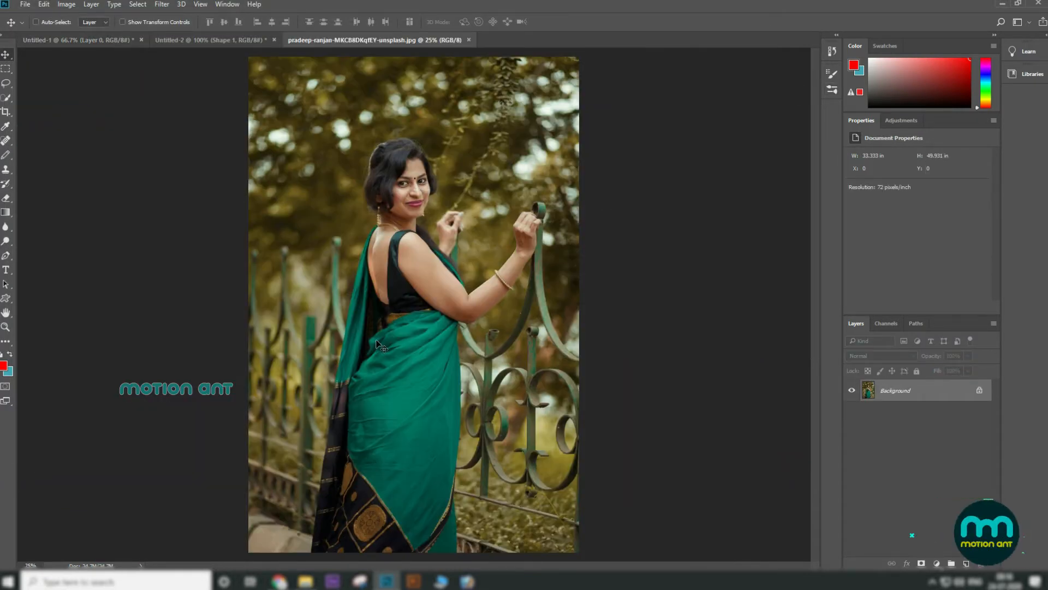
key(ctrl+plus)
key(ctrl+minus)
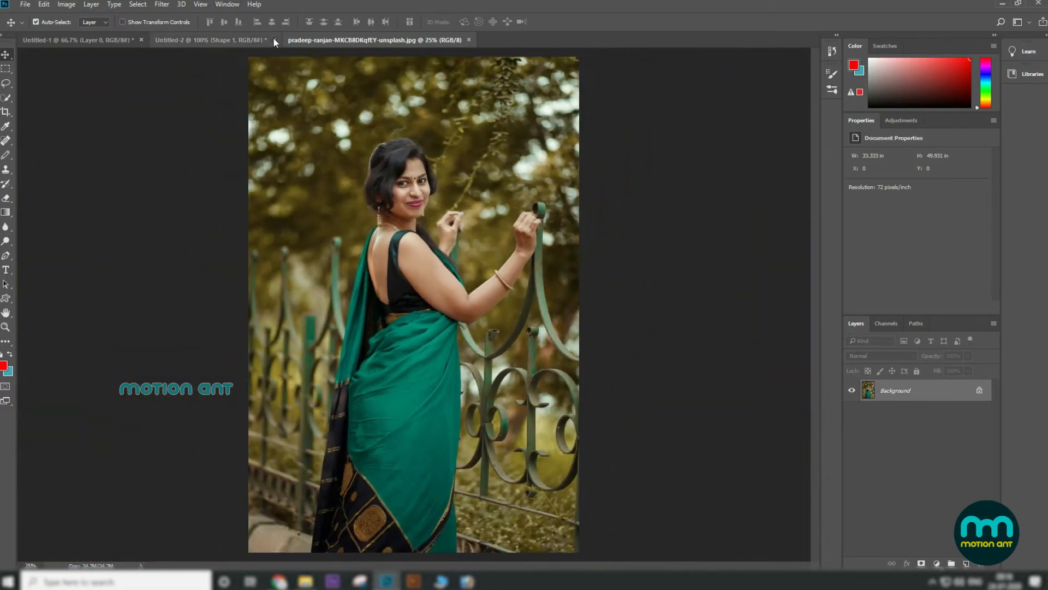
click(274, 40)
click(568, 215)
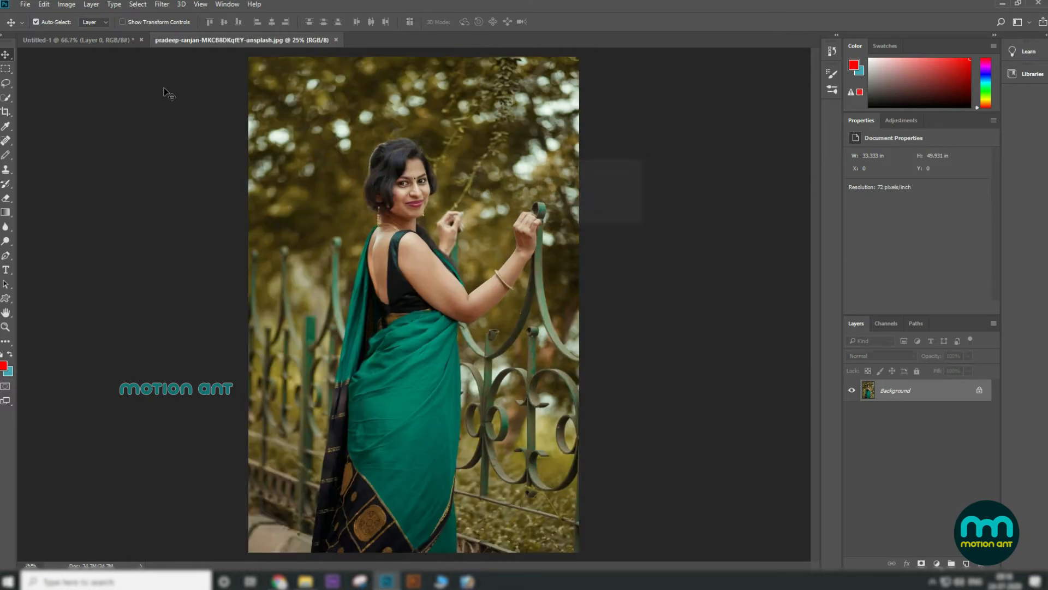
click(125, 41)
click(141, 40)
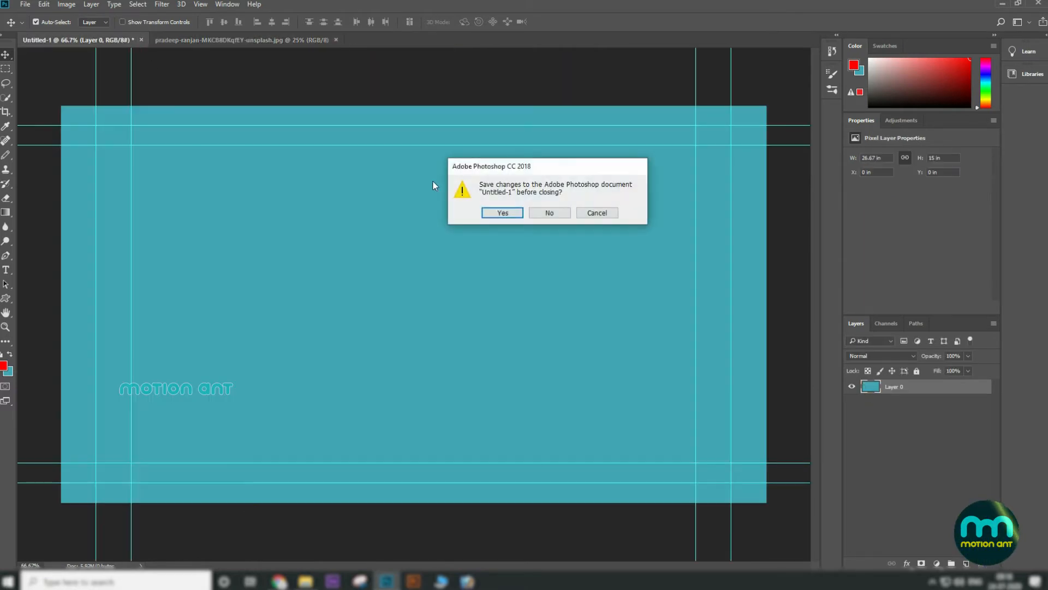
click(544, 214)
Step: Float the photo's document window and duplicate the document, placing the copy beside the original
drag(107, 36, 142, 48)
right_click(144, 52)
click(155, 62)
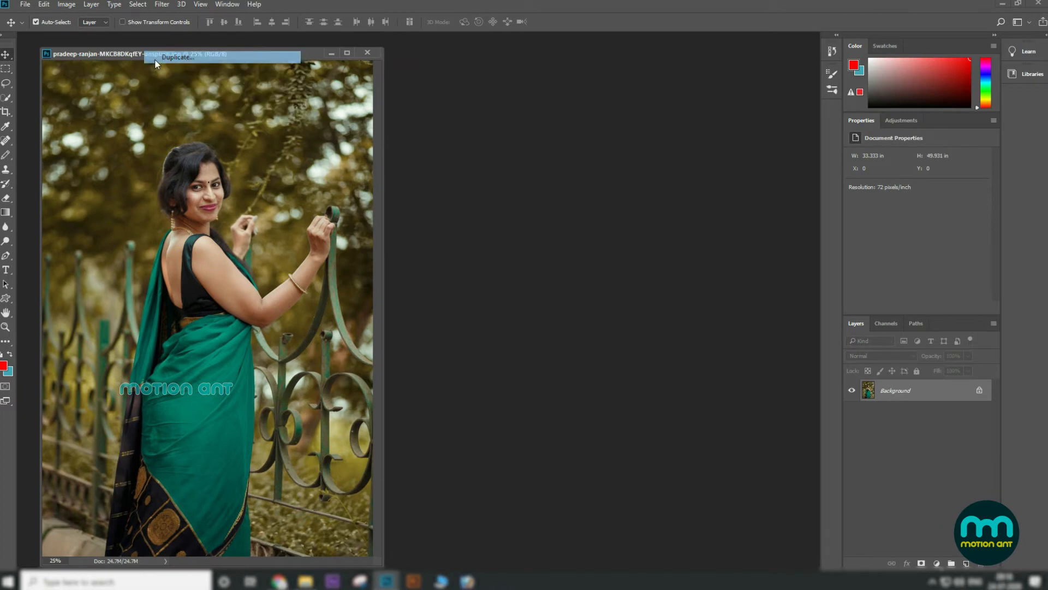
click(608, 191)
drag(230, 73, 546, 68)
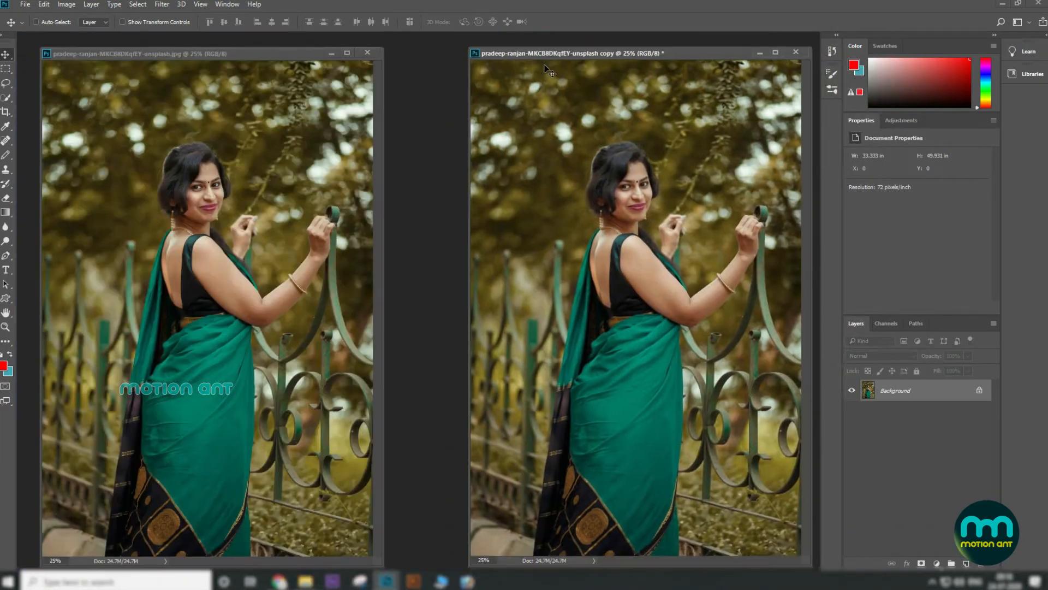
Step: Arrange the original and copy windows side by side, enlarging the original photo's window
key(ctrl+minus)
key(ctrl+minus)
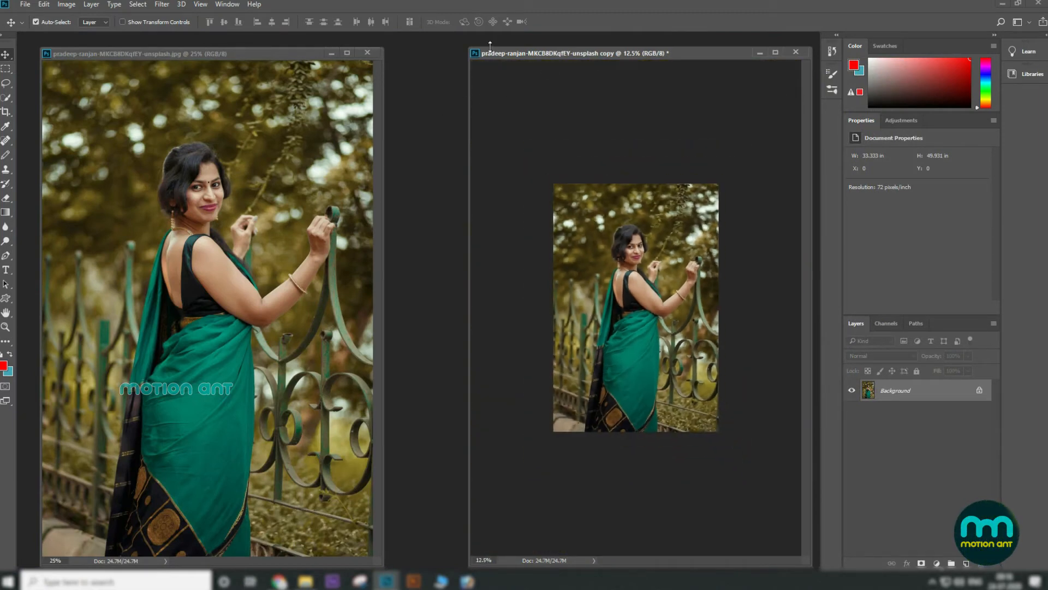
drag(474, 48, 669, 54)
drag(264, 51, 405, 39)
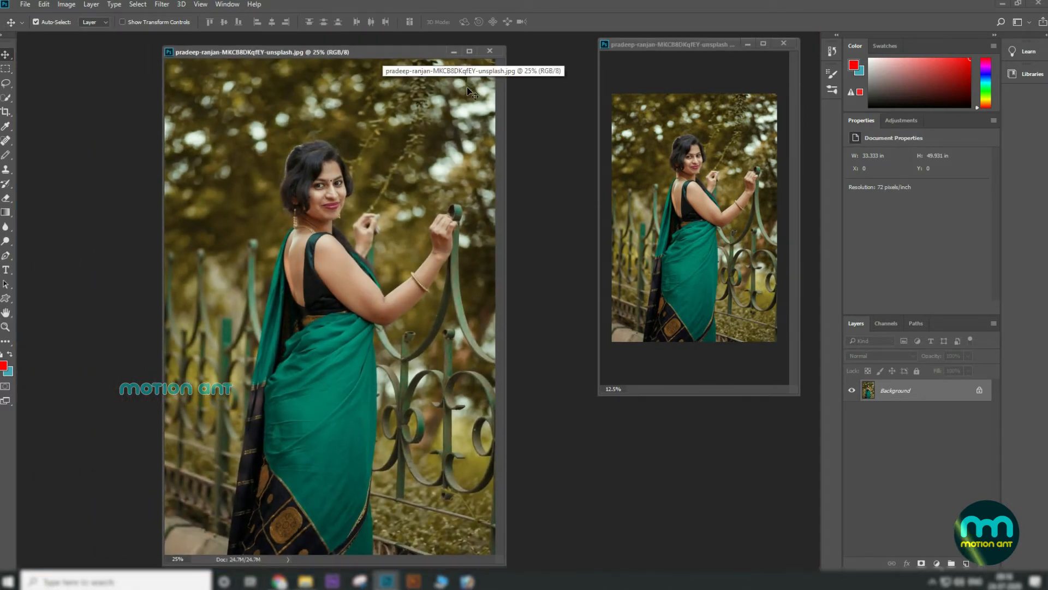
click(470, 51)
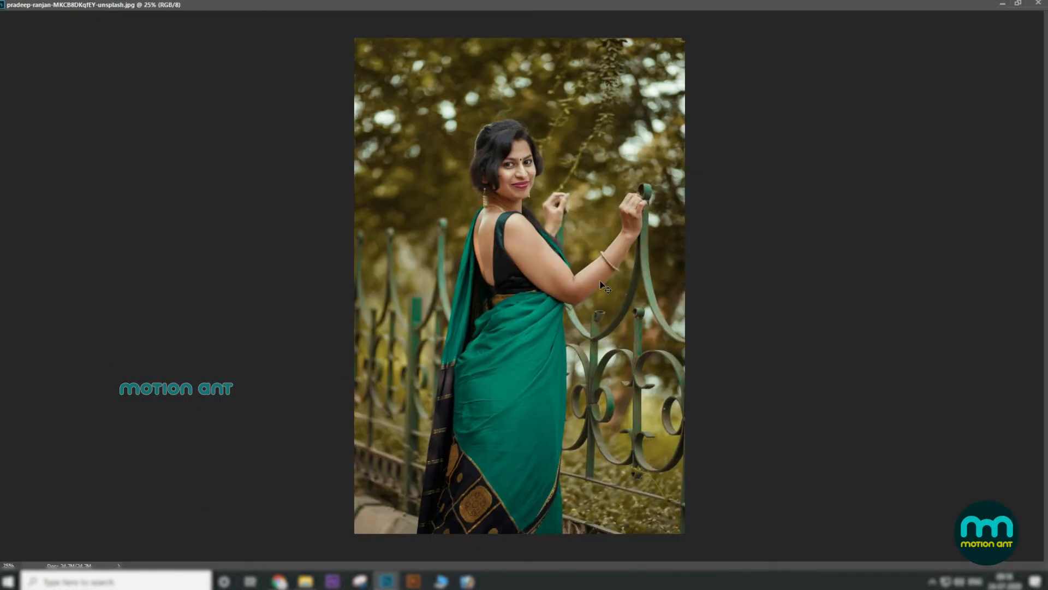
key(ctrl+plus)
click(1019, 4)
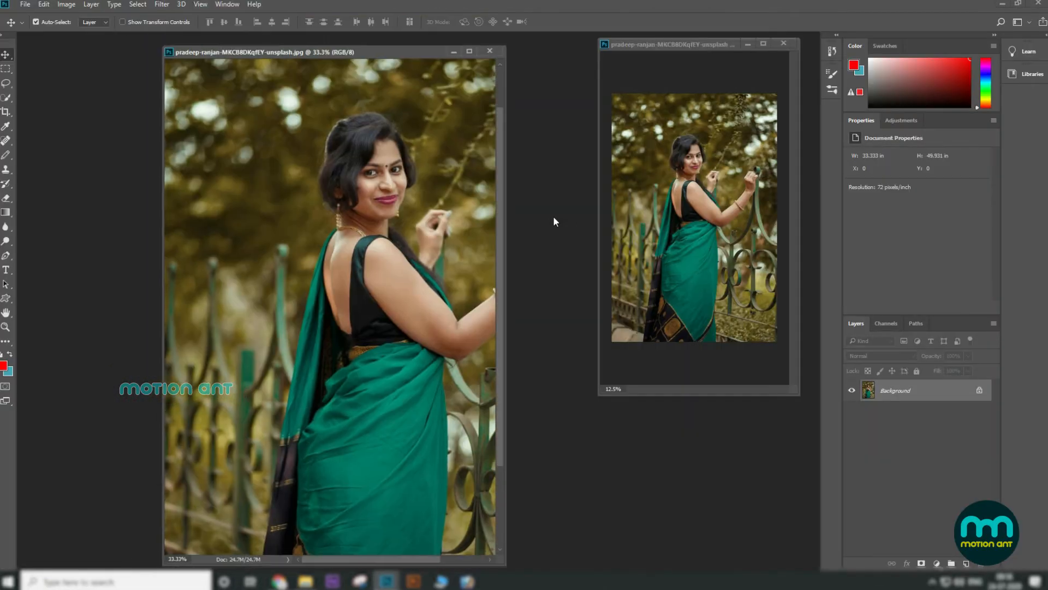
drag(505, 225, 759, 225)
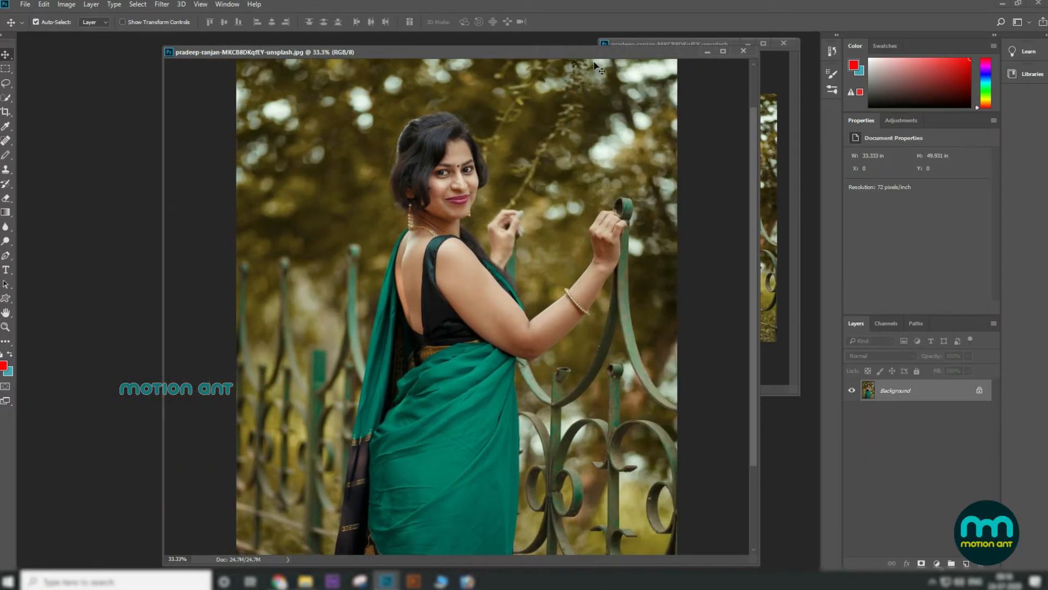
drag(562, 47, 525, 31)
Step: Convert the photo's Background layer into an editable Layer 0
key(ctrl+plus)
key(ctrl+minus)
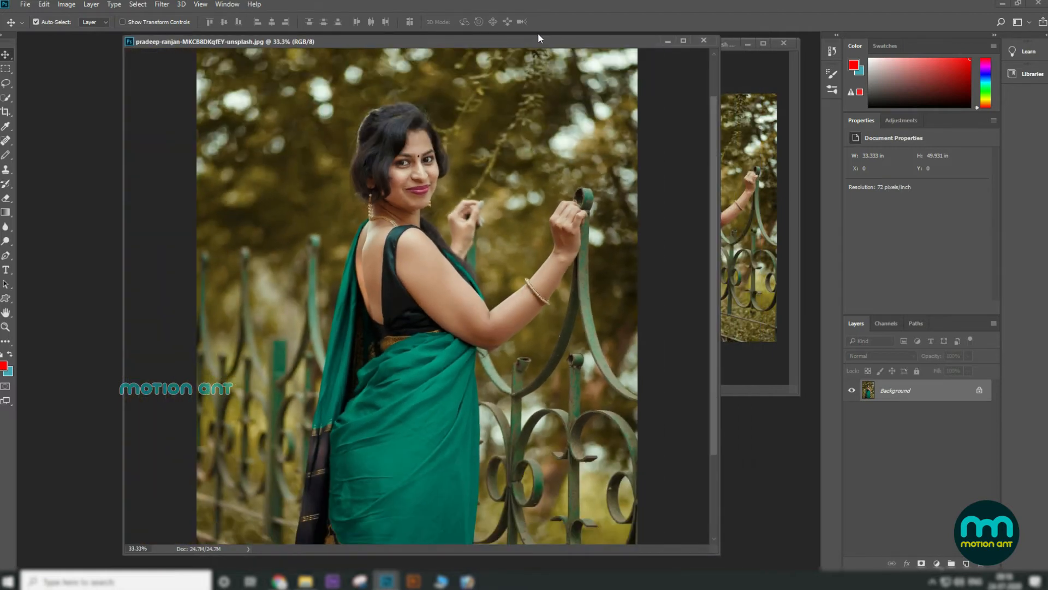
double_click(907, 391)
click(607, 189)
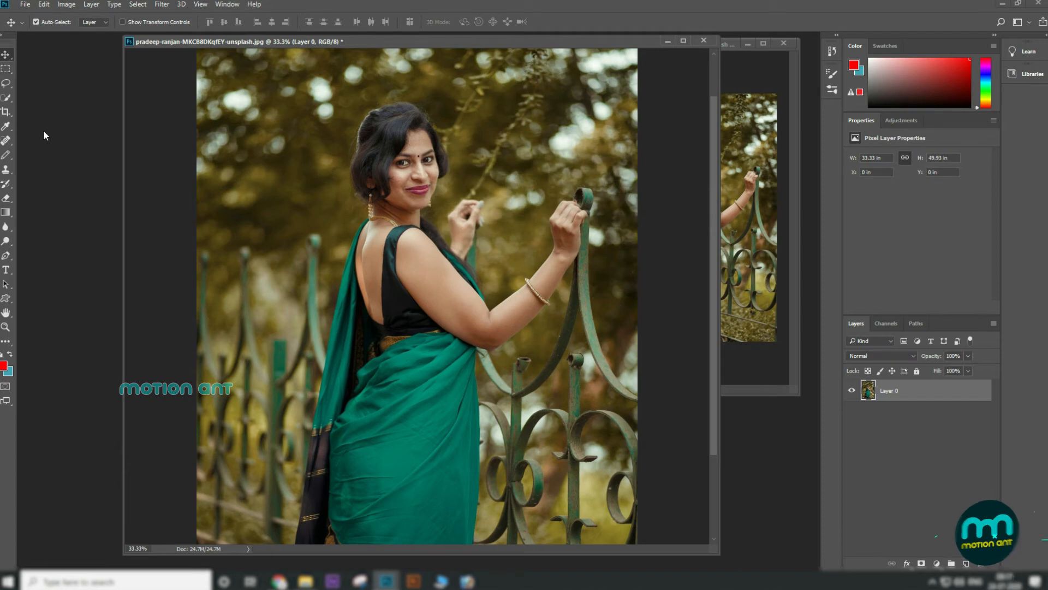
Step: Set the foreground color to #0cceff
click(3, 366)
drag(581, 327, 677, 230)
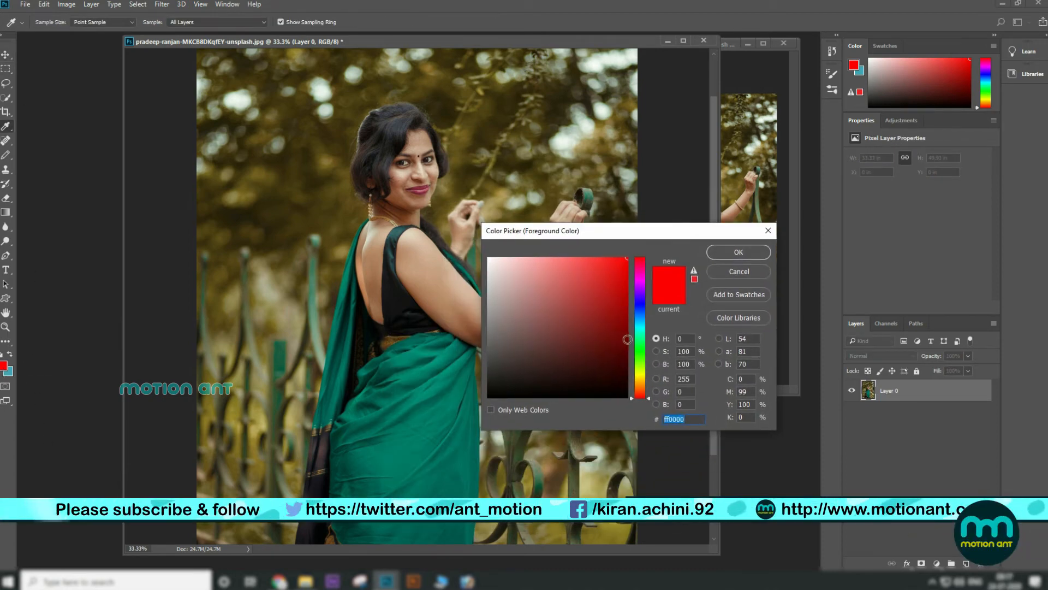
text(06beec)
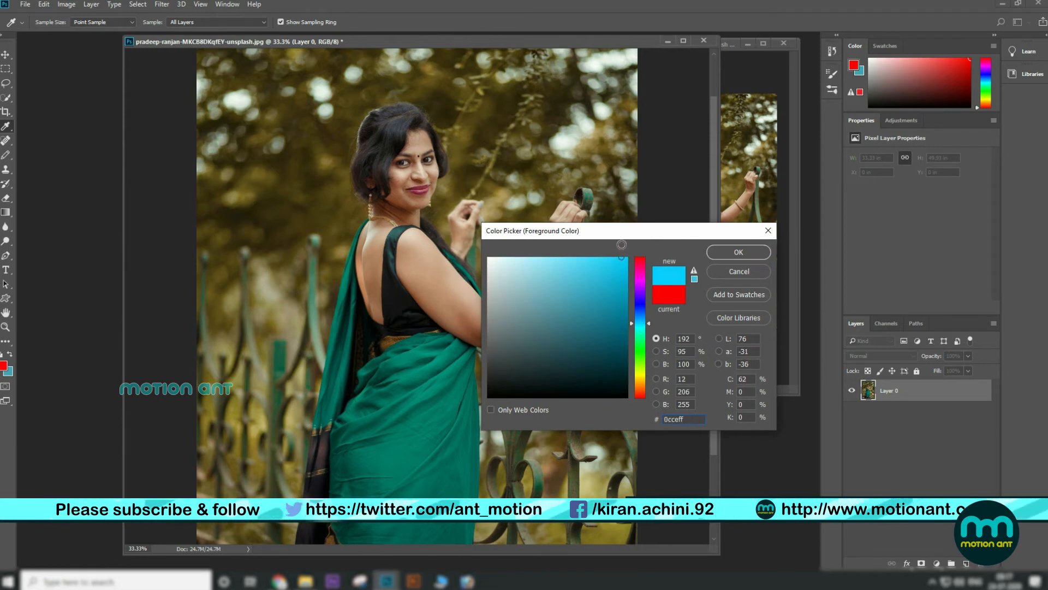
click(739, 253)
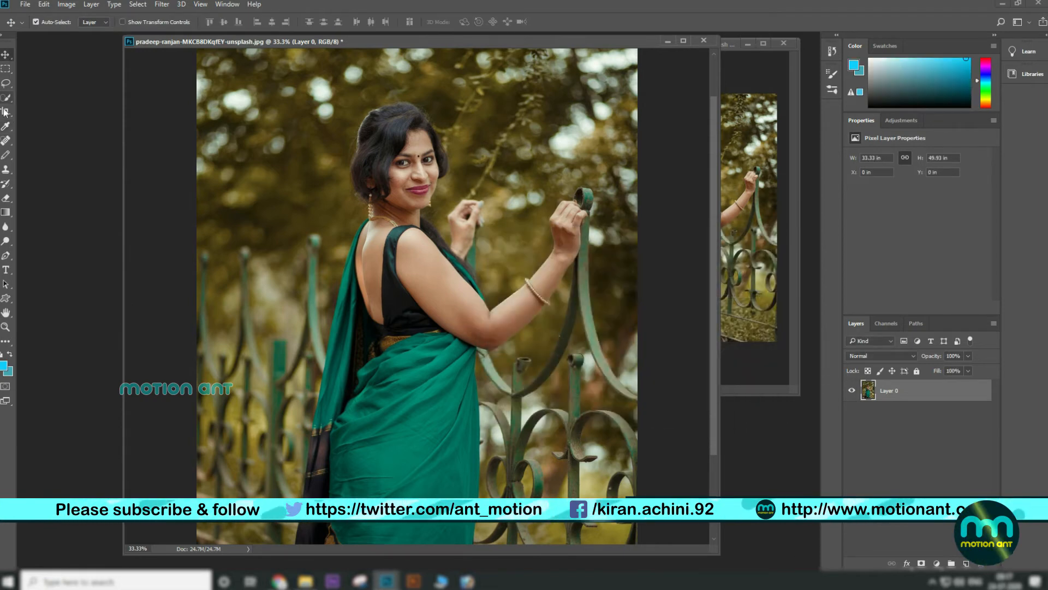
Step: Select the Color Replacement Tool, check its brush options, and set its tolerance to 43%
click(6, 154)
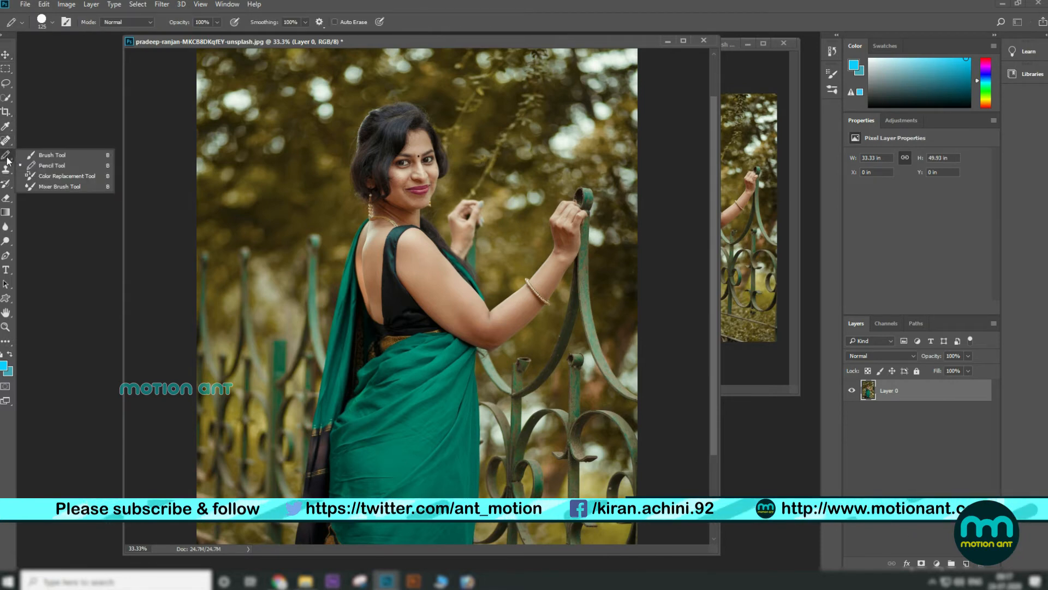
click(63, 176)
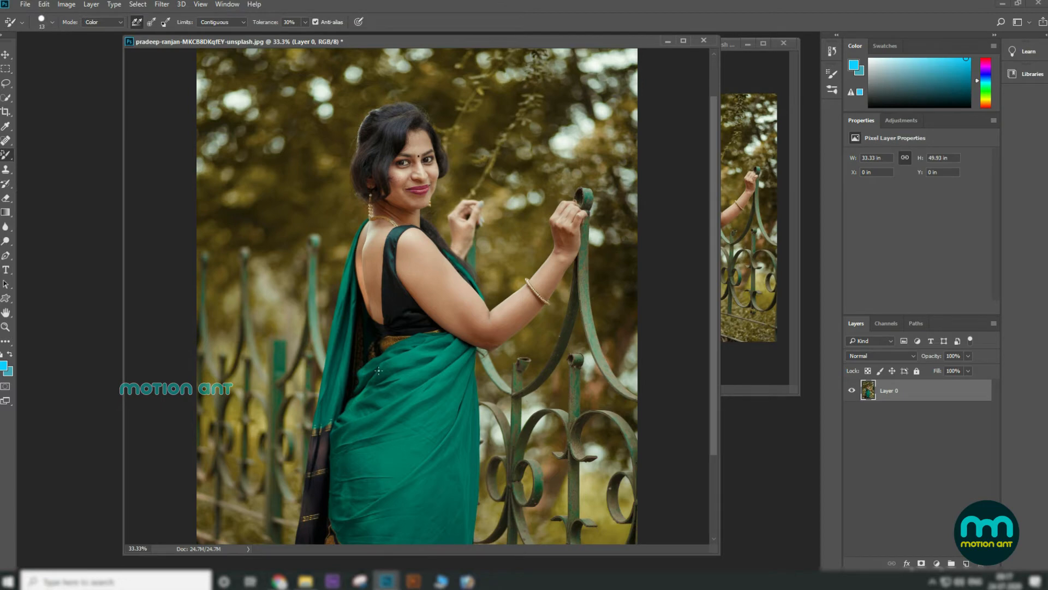
scroll(378, 371, down, 2)
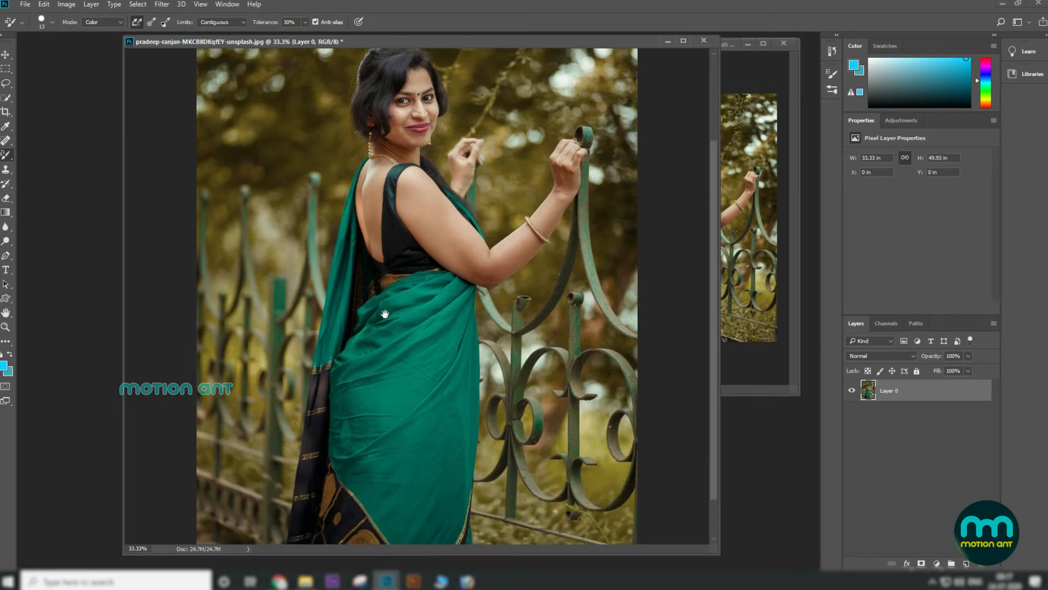
click(52, 22)
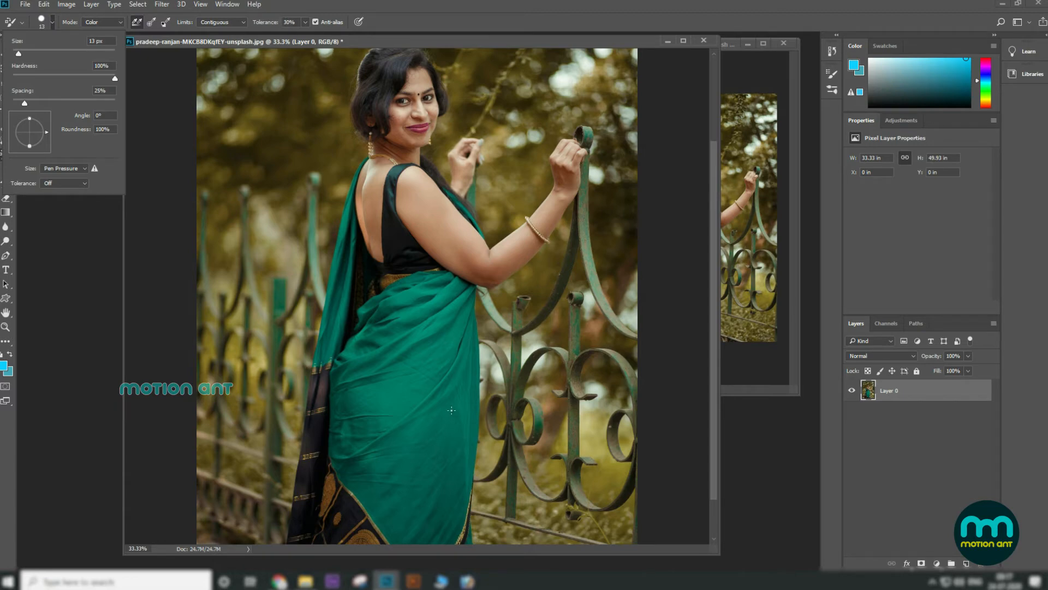
click(305, 22)
drag(305, 34, 312, 34)
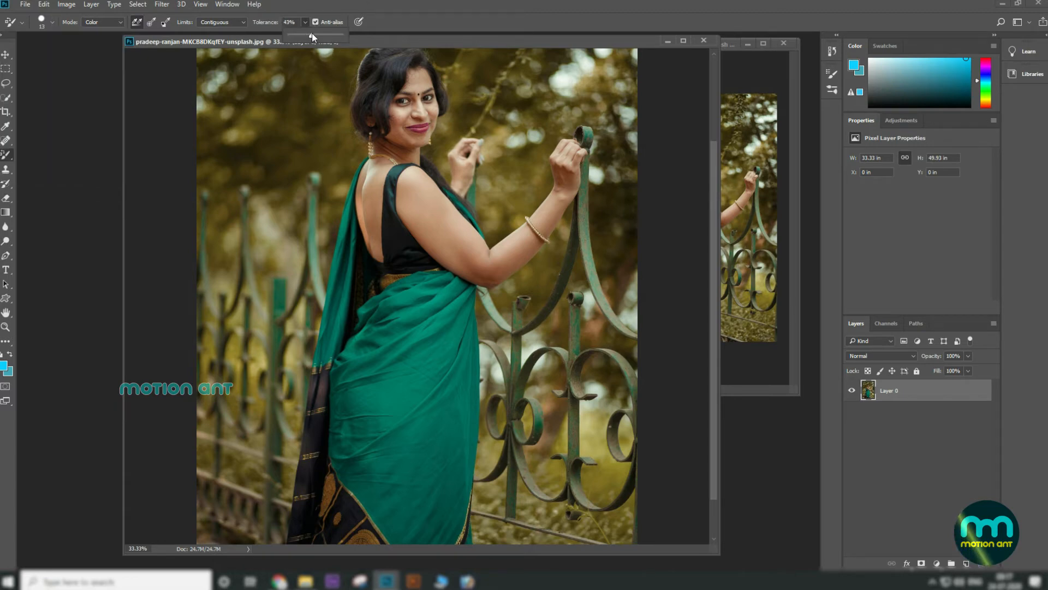
Step: Reselect the Color Replacement Tool and adjust its brush size up and down
click(7, 55)
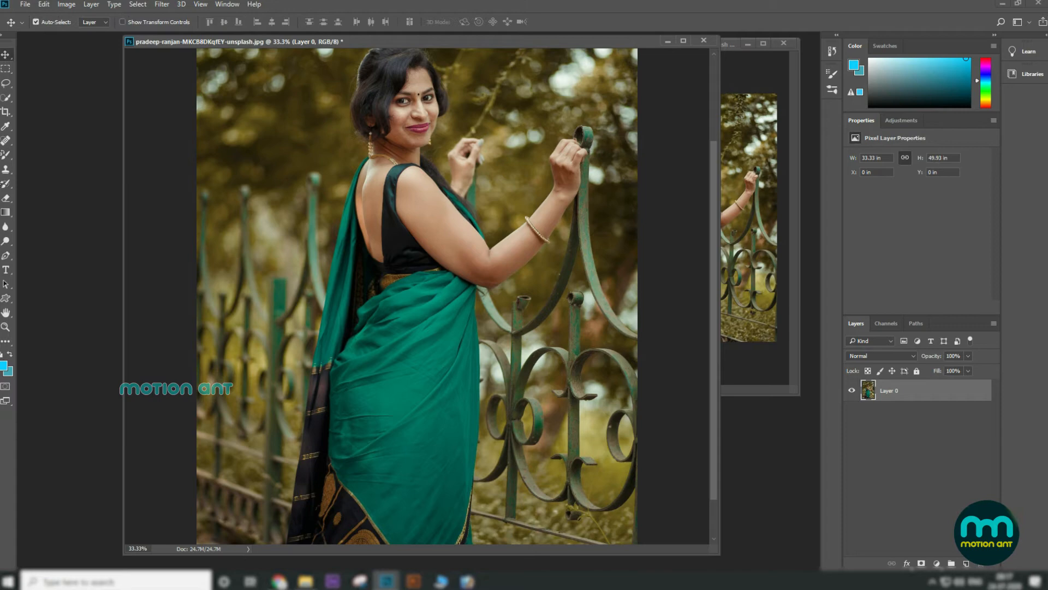
click(8, 156)
click(69, 177)
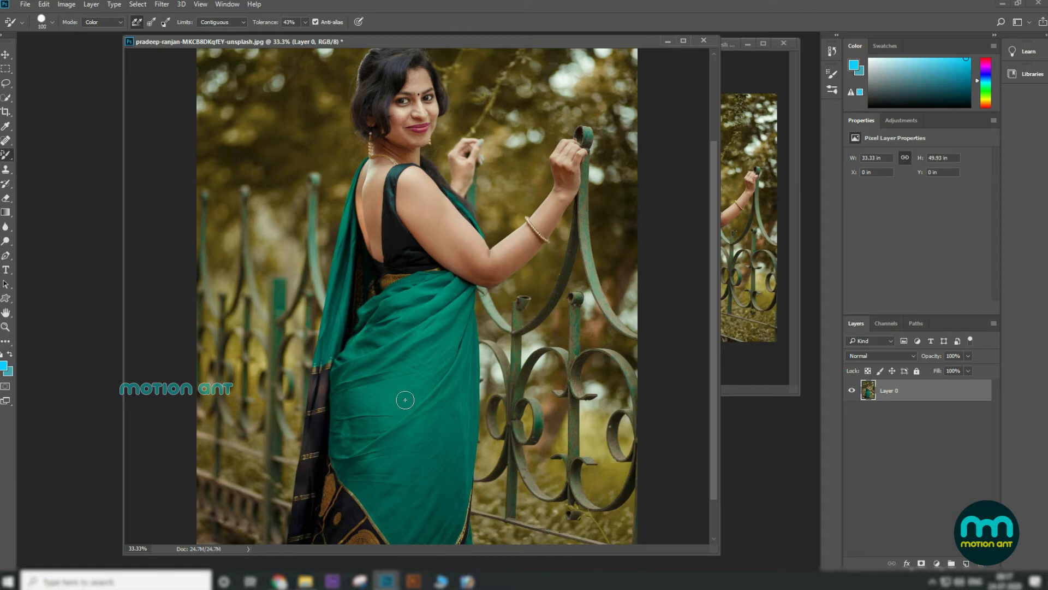
key(bracketright)
key(bracketright)
key(bracketright)
key(bracketright)
key(bracketright)
key(bracketright)
key(bracketright)
key(bracketright)
key(bracketright)
key(bracketright)
key(bracketright)
key(bracketright)
key(bracketleft)
key(bracketleft)
key(bracketleft)
key(bracketleft)
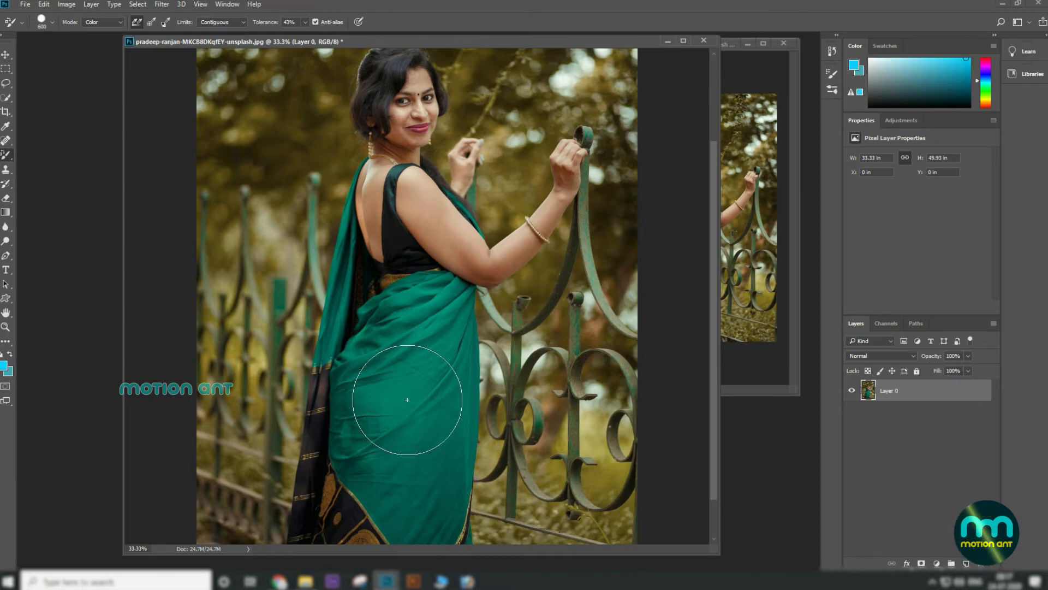
Step: Maximize the document window and recolor the saree's lower drape with Color Replacement Tool strokes
key(ctrl+plus)
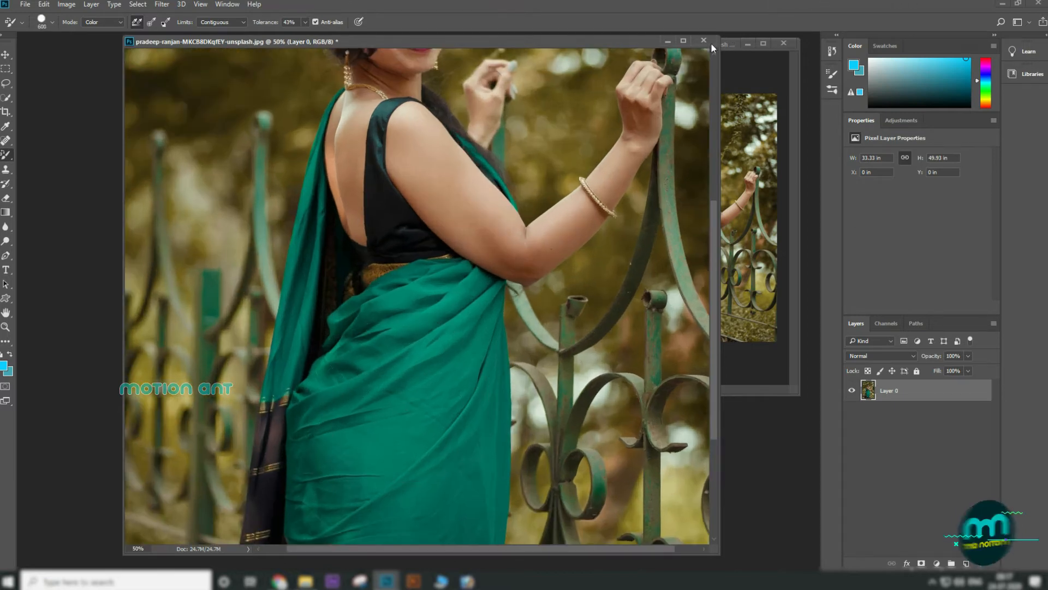
click(683, 41)
drag(508, 370, 498, 198)
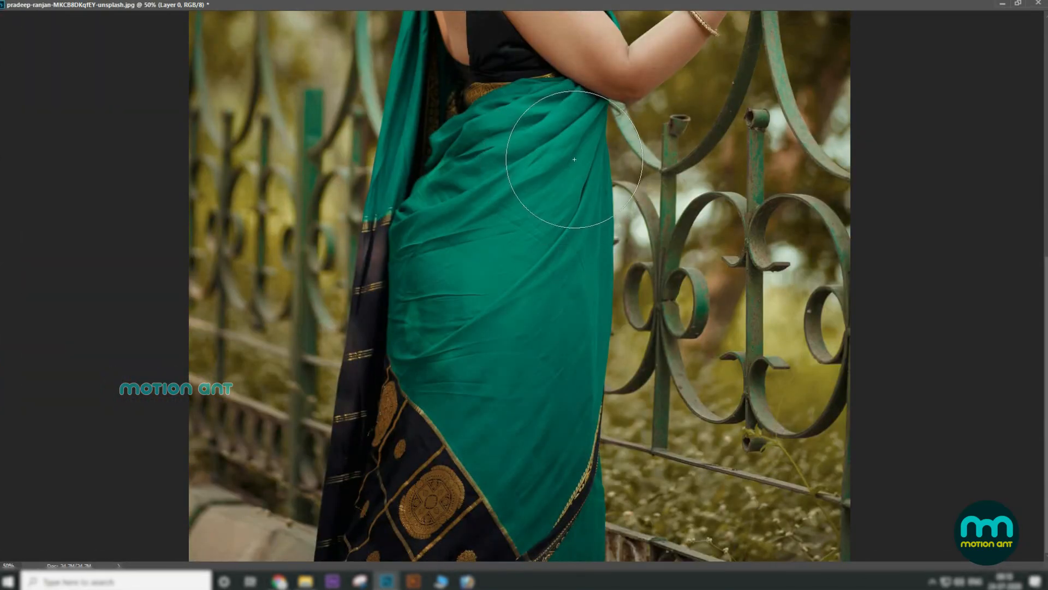
mouse_move(578, 161)
mouse_down()
mouse_move(591, 237)
mouse_move(557, 393)
mouse_up()
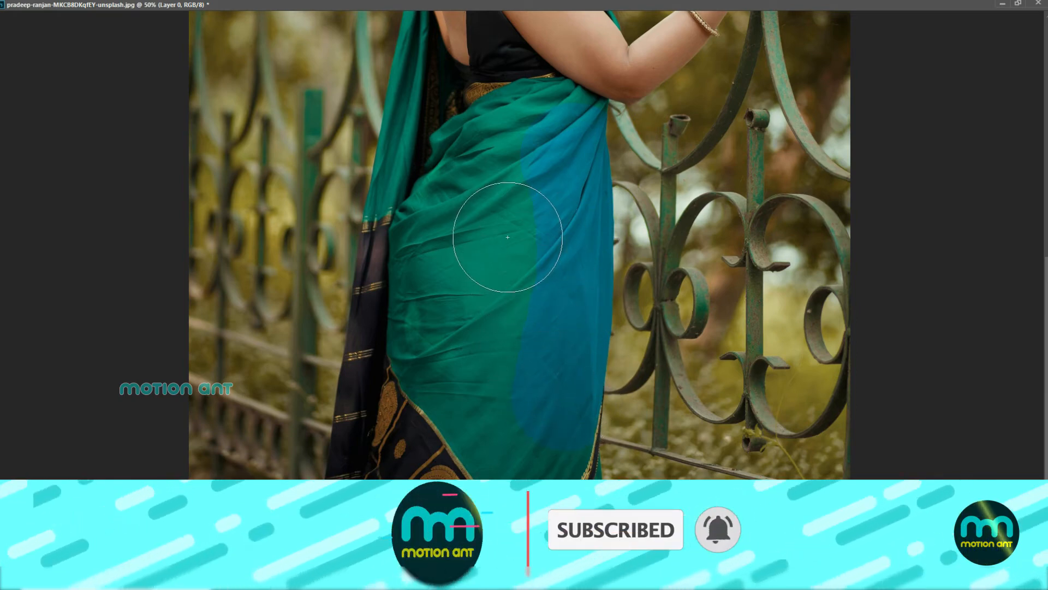
mouse_move(522, 184)
mouse_down()
mouse_move(480, 304)
mouse_move(492, 398)
mouse_move(444, 285)
mouse_move(447, 323)
mouse_up()
Step: Reduce the brush size and recolor the saree's left side up toward the waist
key(bracketleft)
key(bracketleft)
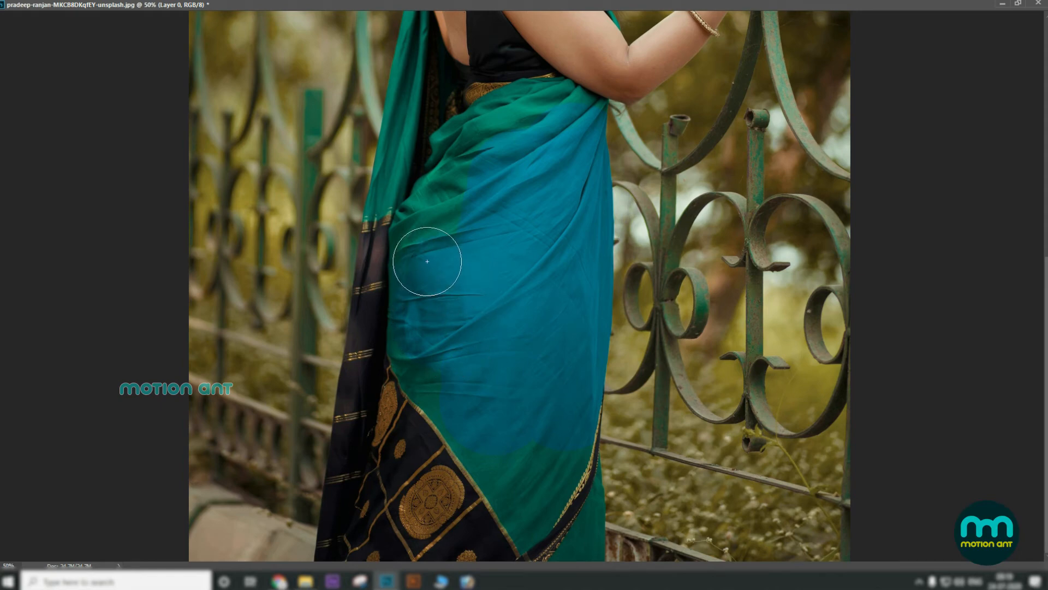
key(ctrl+plus)
mouse_move(421, 269)
mouse_down()
mouse_move(431, 144)
mouse_move(465, 80)
mouse_move(552, 45)
mouse_up()
Step: Resize the brush and recolor the remaining green patches near the saree's bottom border
key(bracketleft)
key(bracketleft)
key(bracketleft)
key(bracketleft)
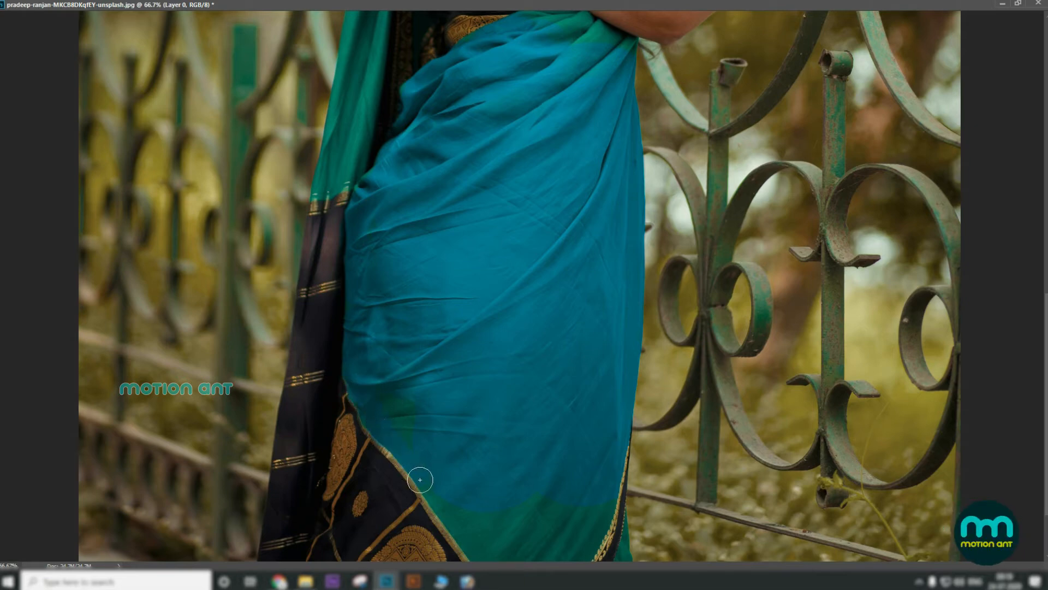
scroll(420, 479, down, 3)
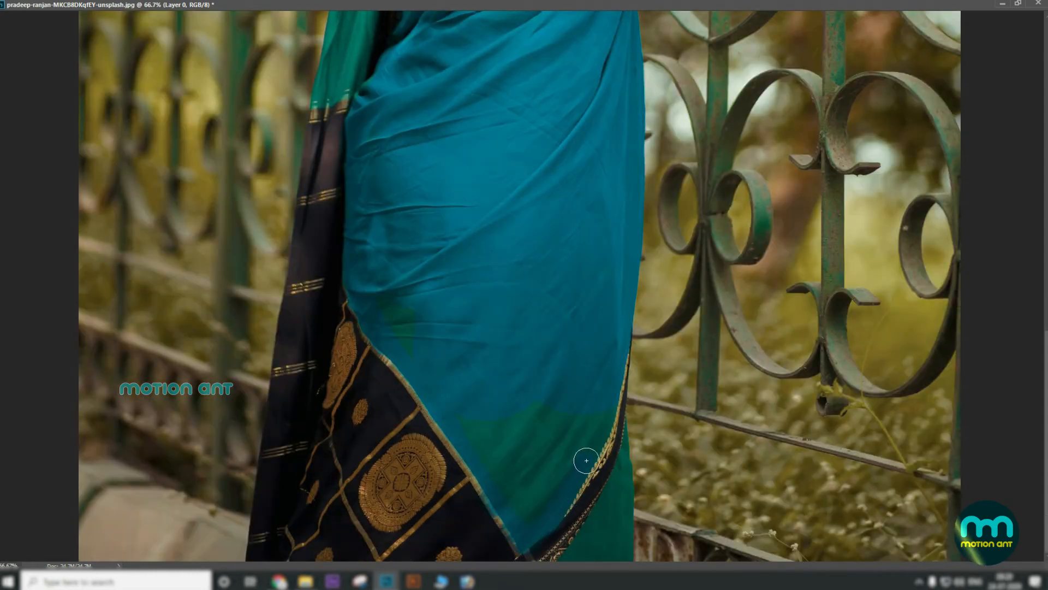
key(bracketright)
key(bracketright)
key(bracketright)
key(bracketright)
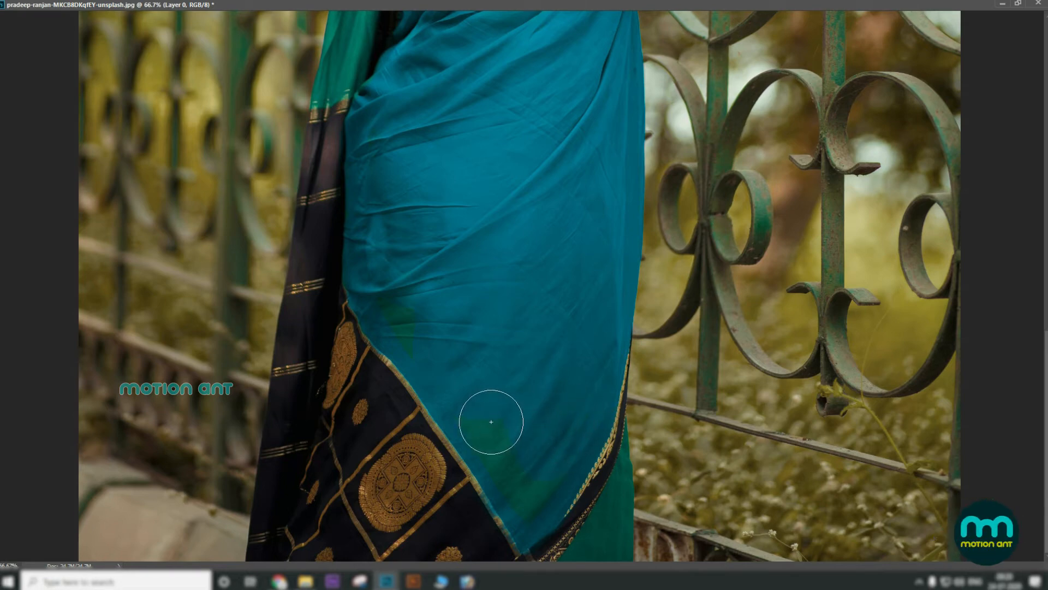
mouse_move(496, 422)
mouse_down()
mouse_move(539, 500)
mouse_move(564, 433)
mouse_up()
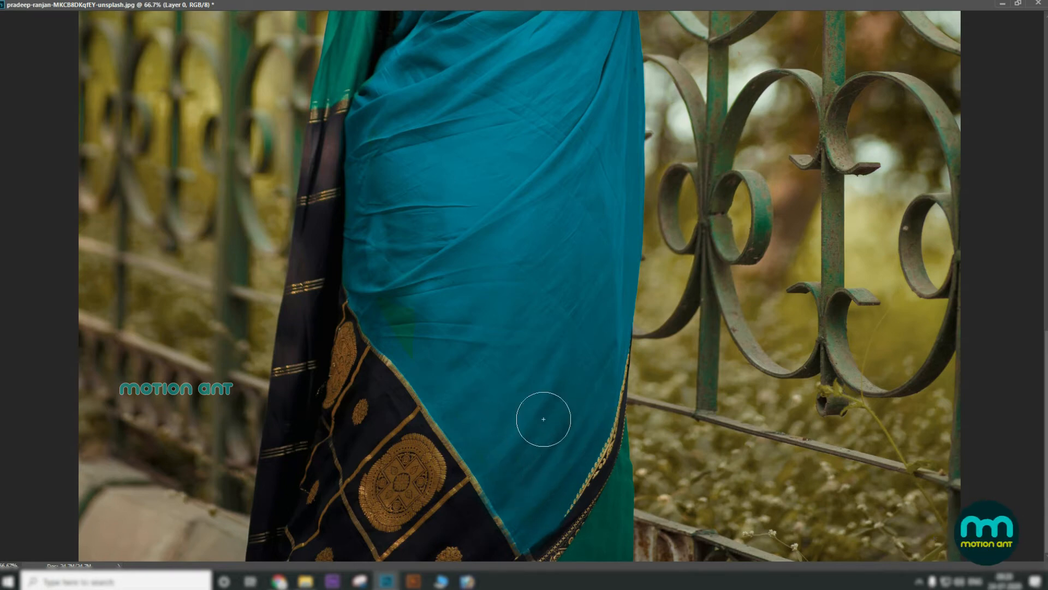
drag(473, 199, 515, 406)
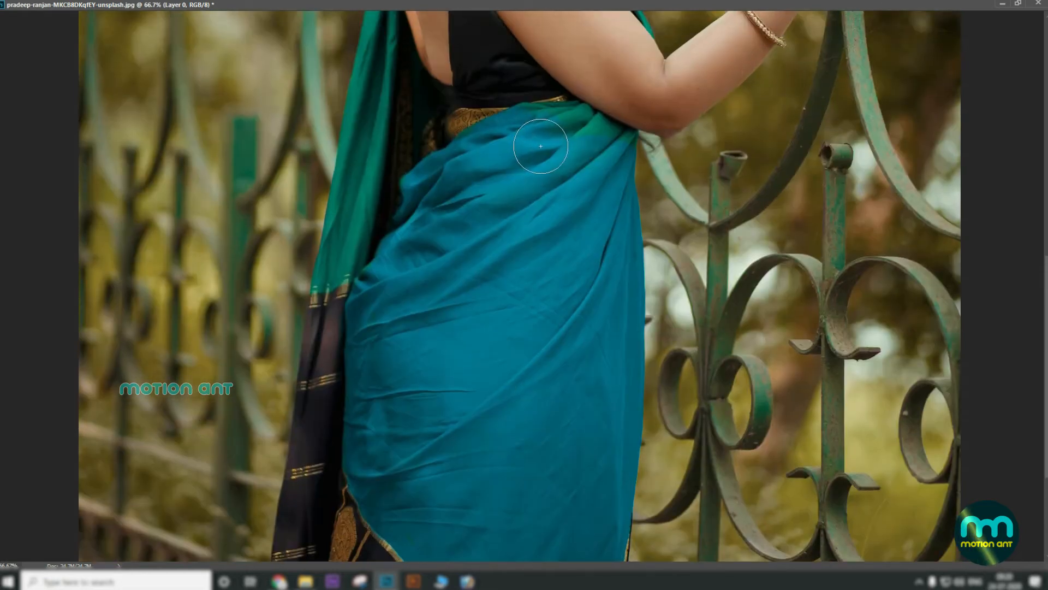
Step: Recolor the saree's upper folds near the waist at 100% zoom with a smaller brush
key(ctrl+1)
mouse_move(541, 145)
mouse_down()
mouse_move(386, 375)
mouse_move(393, 381)
mouse_up()
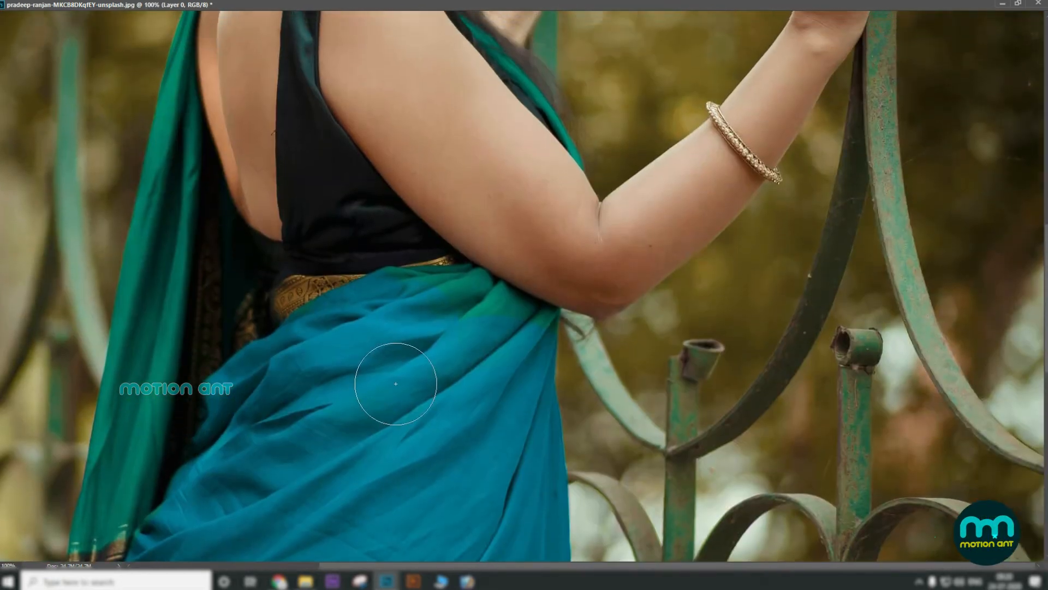
key(bracketleft)
key(bracketleft)
key(bracketleft)
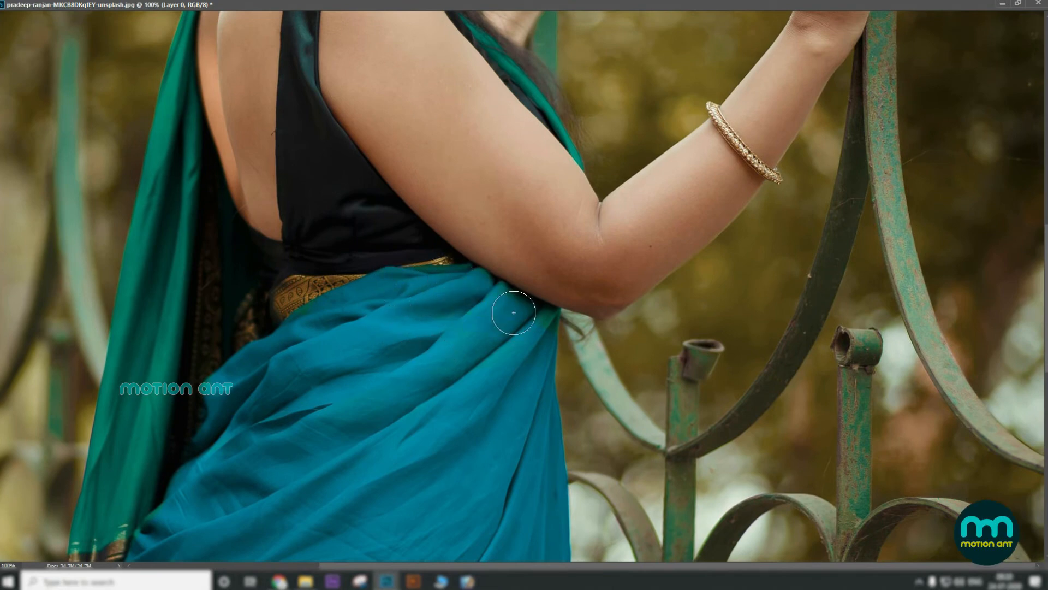
key(bracketleft)
key(bracketleft)
mouse_move(317, 355)
mouse_down()
mouse_move(424, 346)
mouse_move(457, 325)
mouse_up()
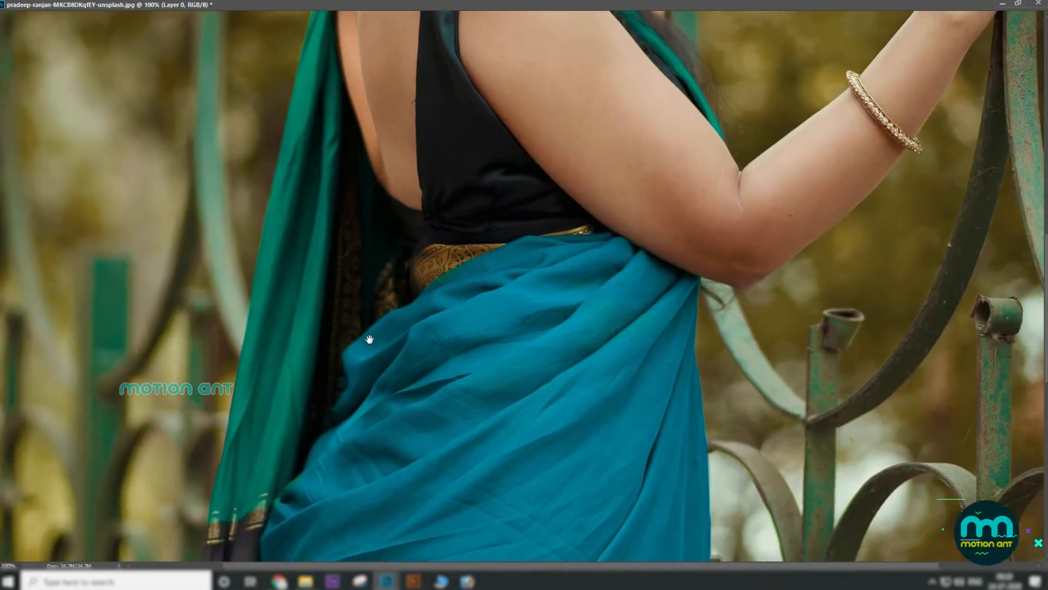
Step: Recolor the pallu hanging down from the shoulder
drag(352, 394, 398, 222)
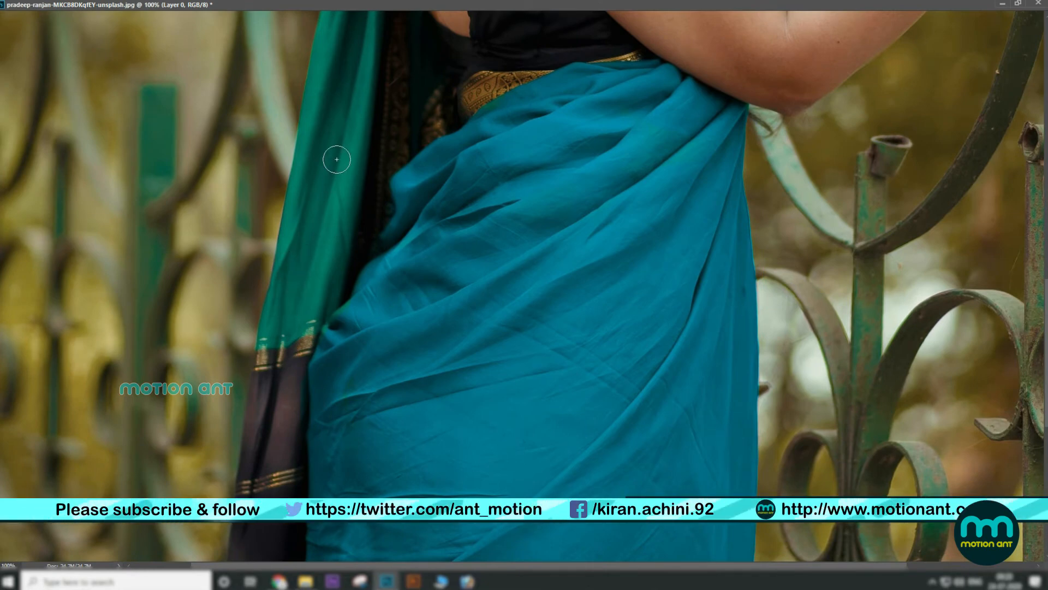
drag(340, 113, 338, 355)
mouse_move(364, 131)
mouse_down()
mouse_move(360, 211)
mouse_move(286, 452)
mouse_up()
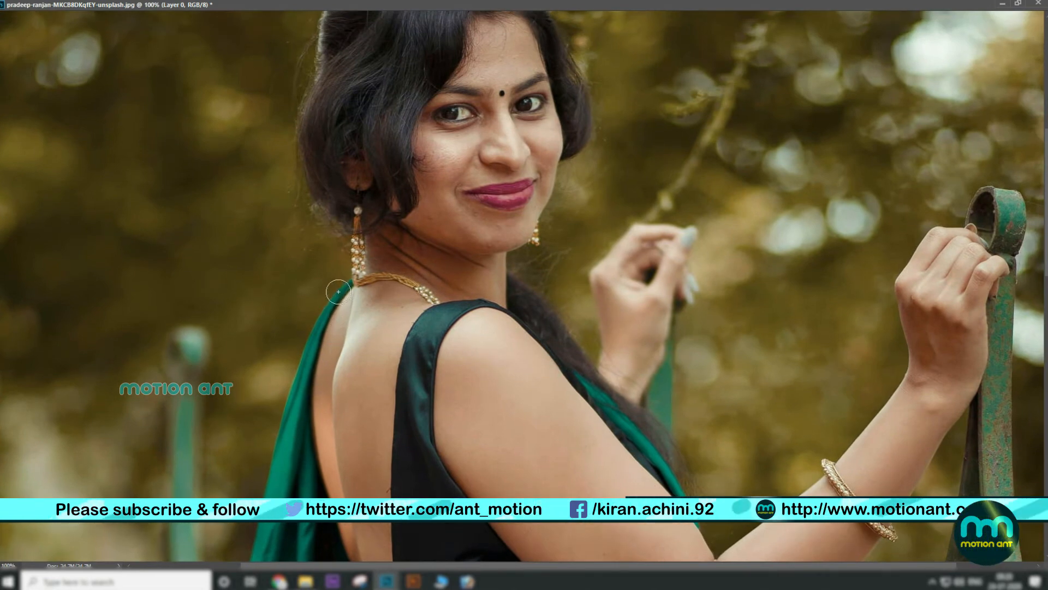
Step: Try recoloring the pallu at the shoulder with a larger brush, then undo the last strokes
key(])
key(])
key(])
key(])
mouse_move(341, 290)
mouse_down()
mouse_move(311, 322)
mouse_move(330, 306)
mouse_move(308, 348)
mouse_up()
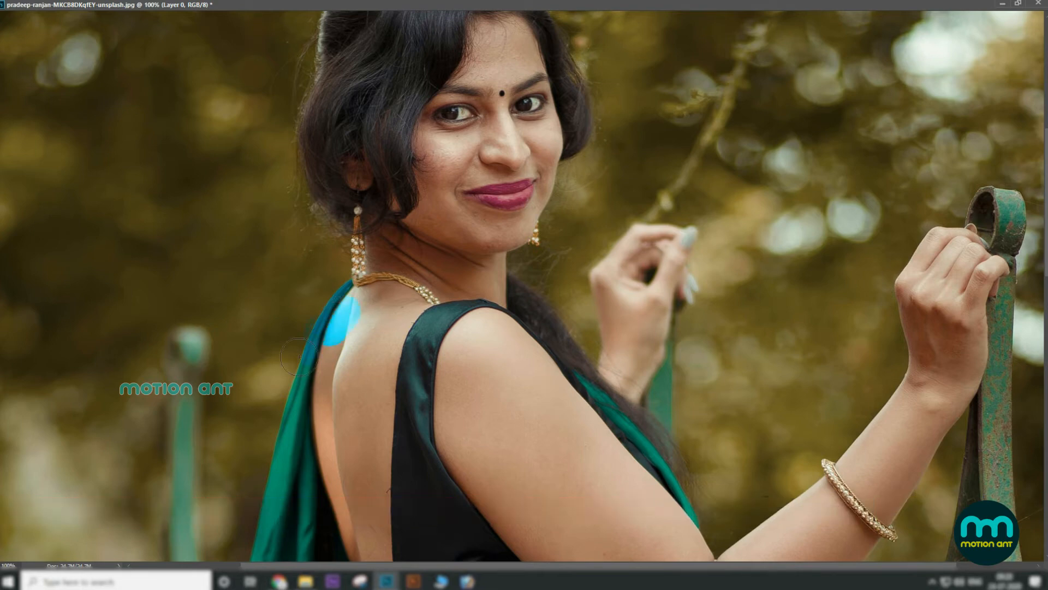
key(ctrl+z)
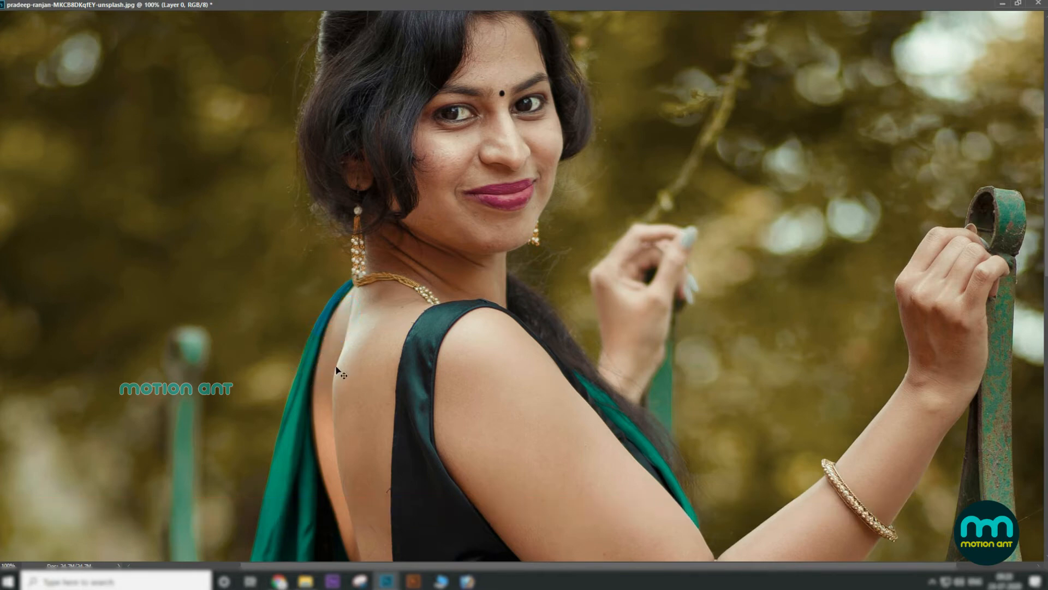
key(ctrl+alt+z)
key(ctrl+alt+z)
Step: Recolor the pallu from the shoulder downward with a smaller brush
key([)
key([)
key([)
key([)
drag(311, 409, 332, 240)
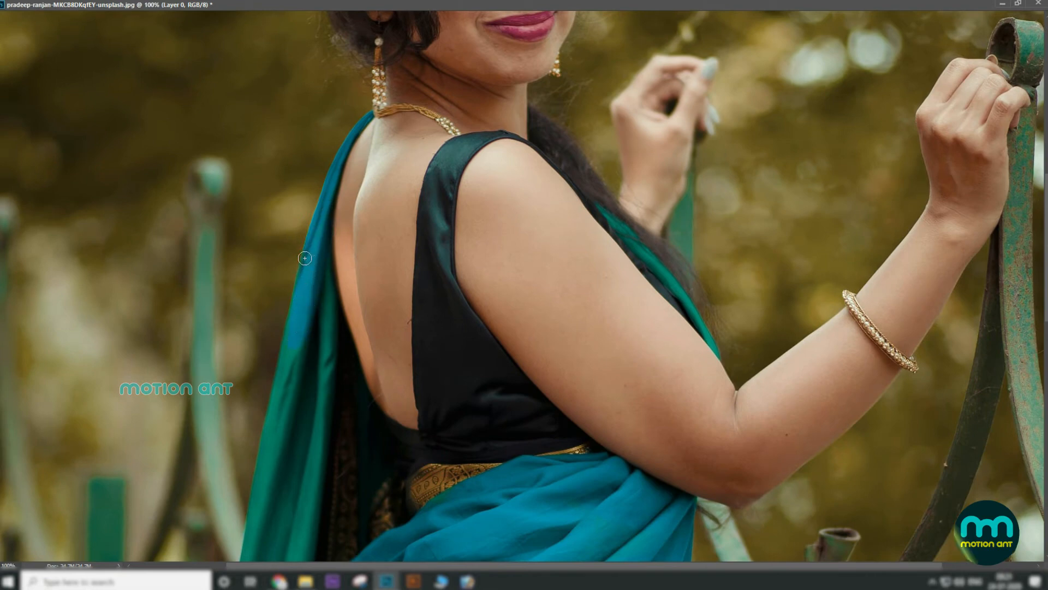
mouse_move(280, 367)
mouse_down()
mouse_move(311, 334)
mouse_move(338, 238)
mouse_move(322, 263)
mouse_up()
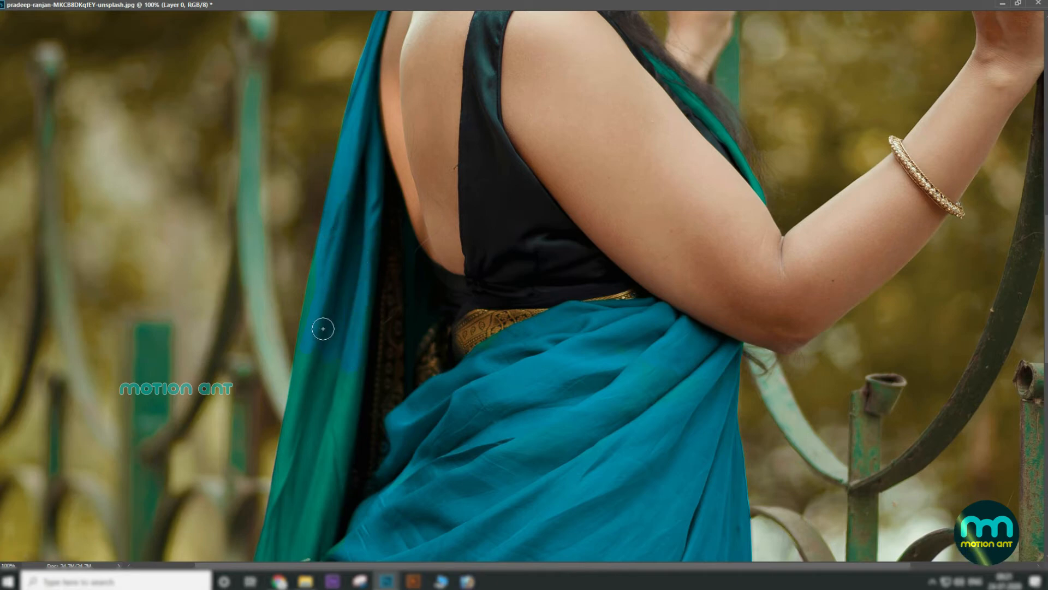
mouse_move(323, 327)
mouse_down()
mouse_move(366, 105)
mouse_move(375, 128)
mouse_move(359, 170)
mouse_up()
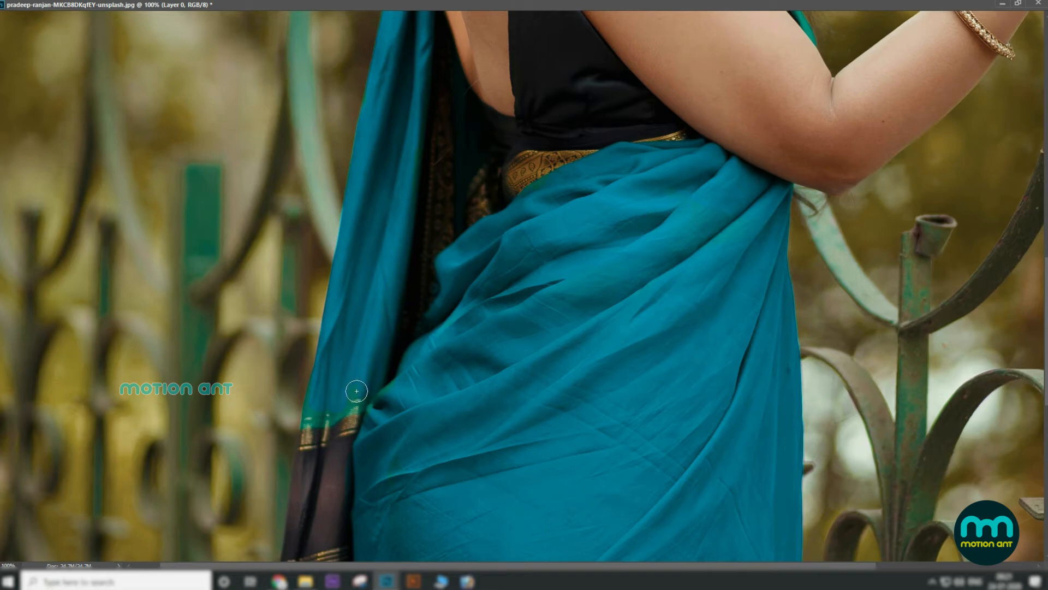
mouse_move(339, 402)
mouse_down()
mouse_move(352, 398)
mouse_move(313, 412)
mouse_move(405, 405)
mouse_move(391, 399)
mouse_up()
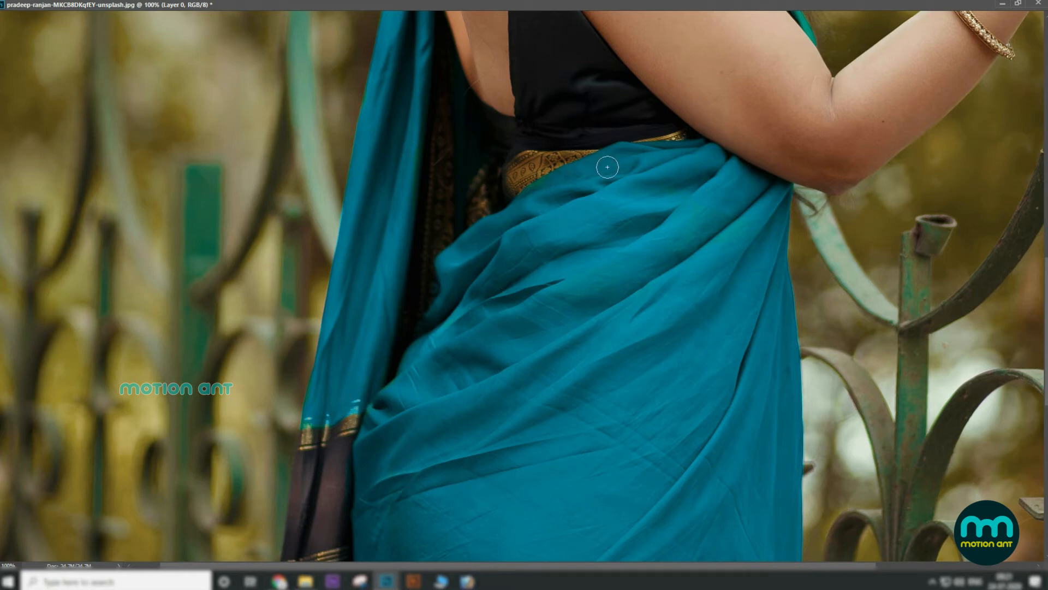
mouse_move(589, 244)
mouse_down()
mouse_move(501, 498)
mouse_move(513, 358)
mouse_move(466, 446)
mouse_up()
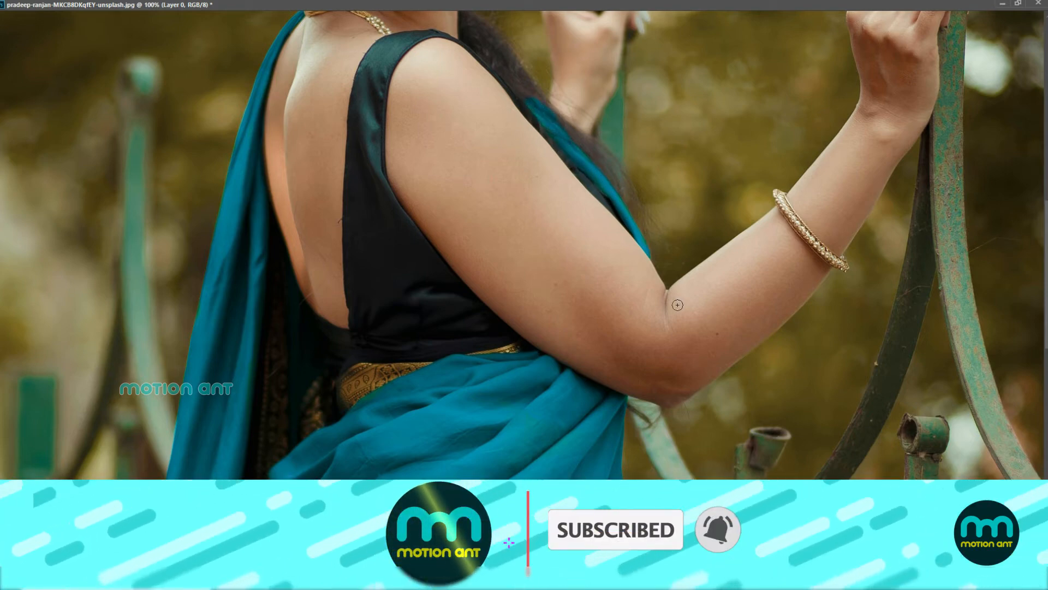
Step: Zoom out and back in to review the recolored saree
key(ctrl+minus)
key(ctrl+minus)
key(ctrl+minus)
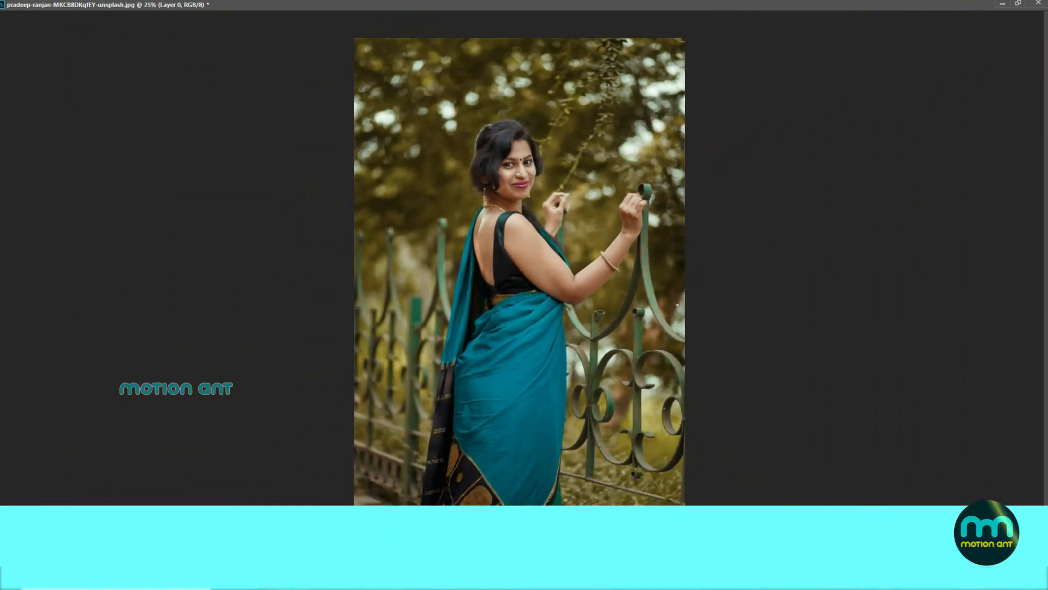
key(ctrl+plus)
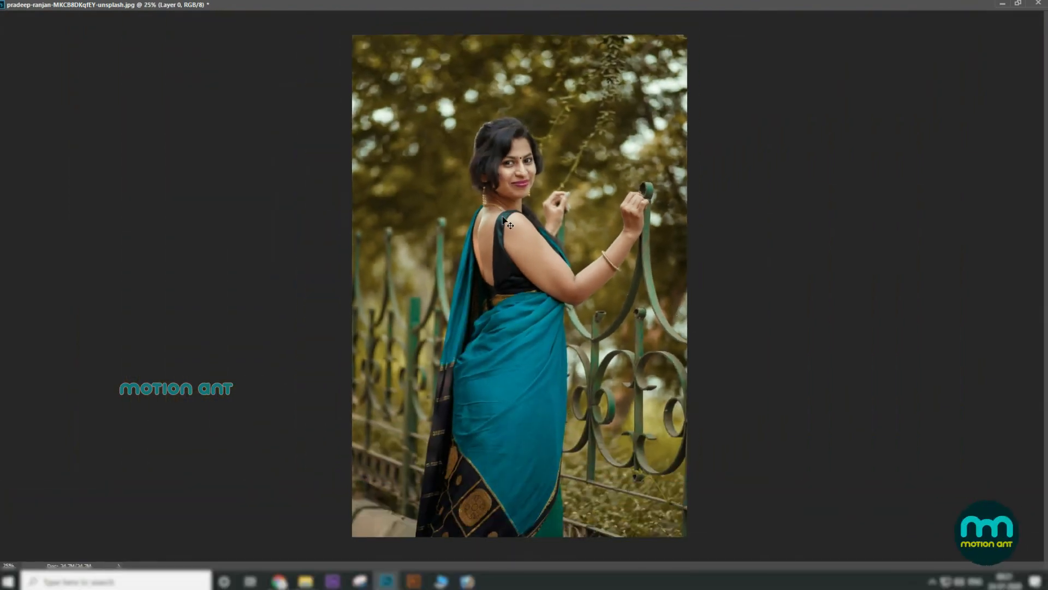
key(ctrl+minus)
key(ctrl+minus)
key(ctrl+minus)
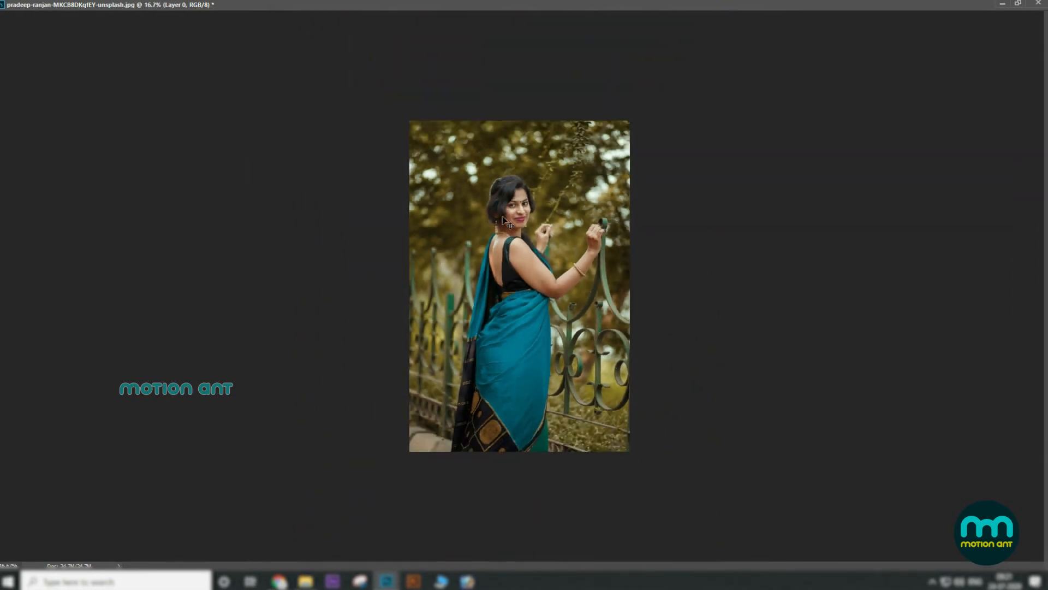
key(ctrl+plus)
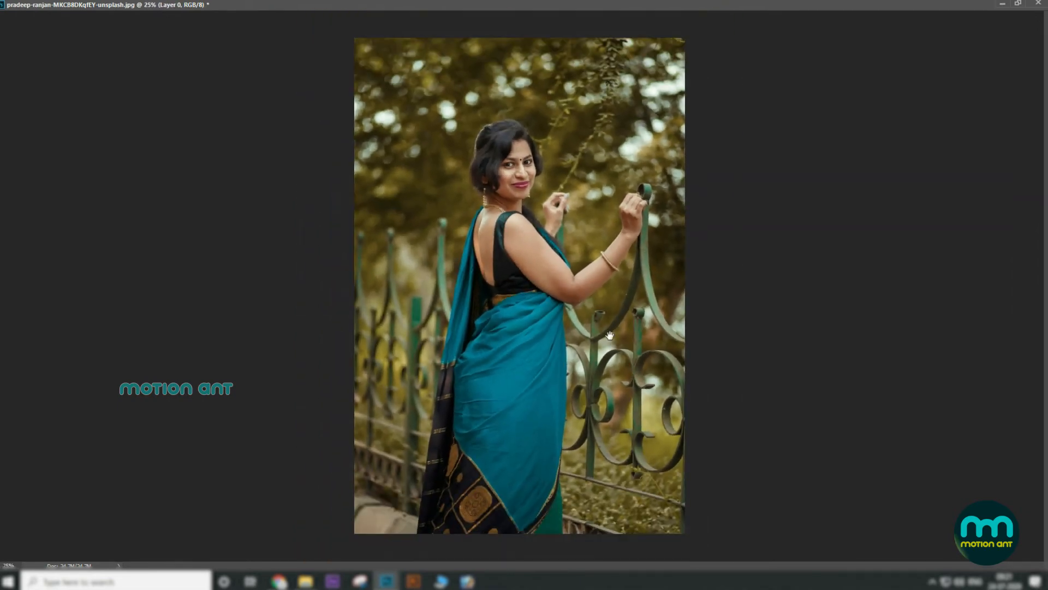
key(ctrl+plus)
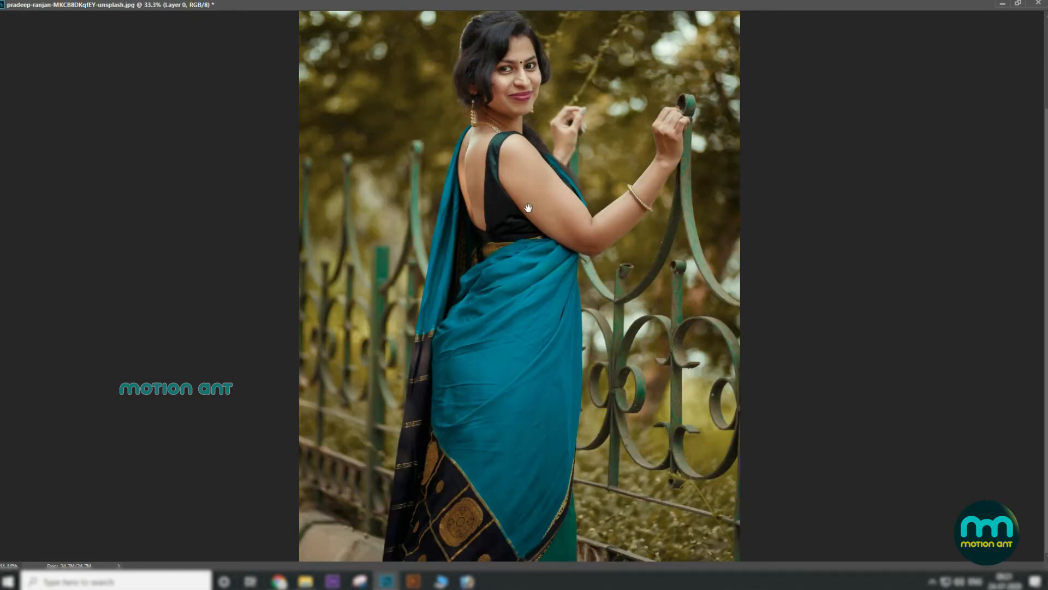
key(ctrl+plus)
key(ctrl+plus)
drag(548, 339, 494, 63)
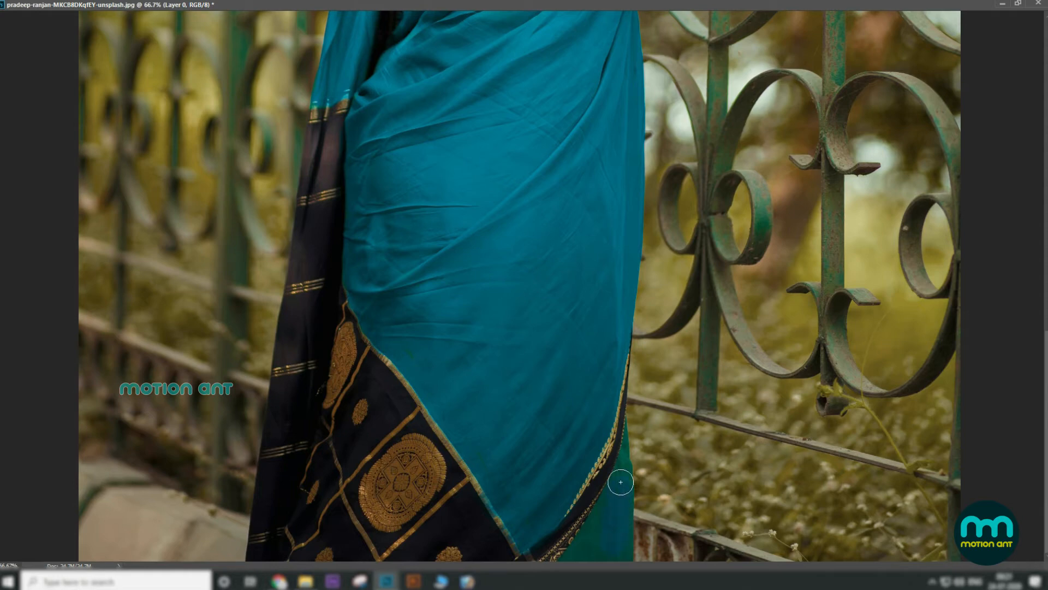
Step: Touch up the green spot at the saree's bottom edge and zoom out
drag(628, 425, 628, 434)
key(ctrl+minus)
key(ctrl+minus)
key(ctrl+minus)
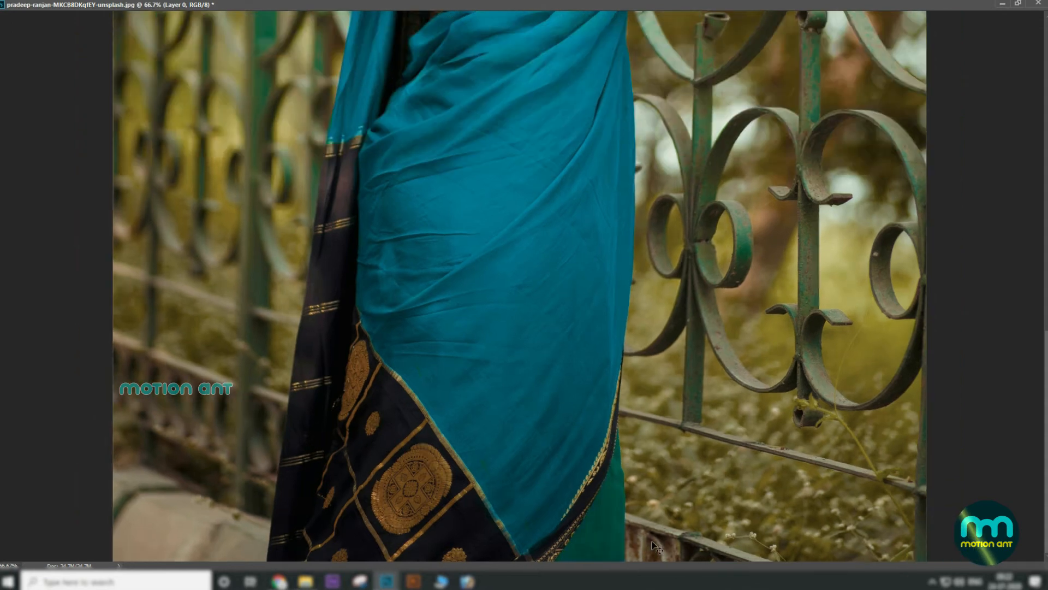
Step: Restore the document window and reposition it in the workspace
click(1019, 5)
key(v)
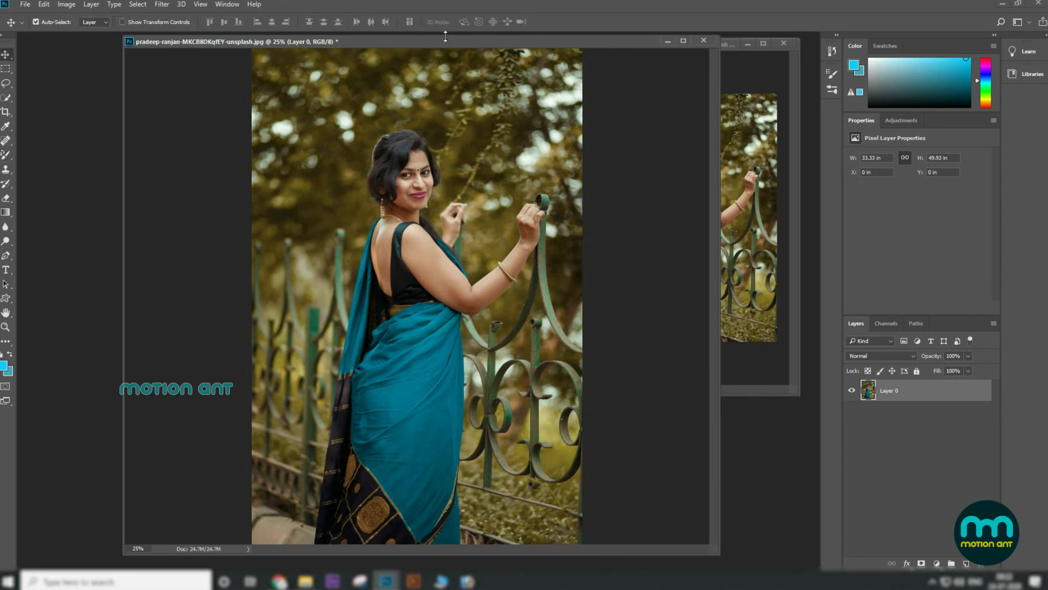
drag(460, 40, 313, 25)
click(684, 238)
click(293, 352)
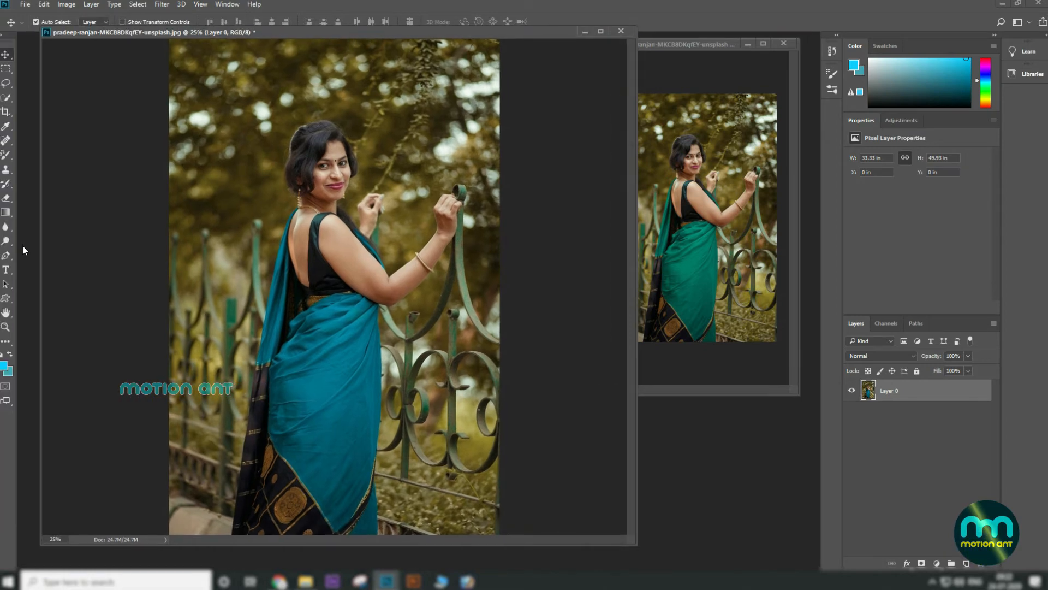
drag(145, 231, 205, 233)
Step: Check the #0cceff foreground color in the color picker and reselect the Color Replacement Tool
click(4, 366)
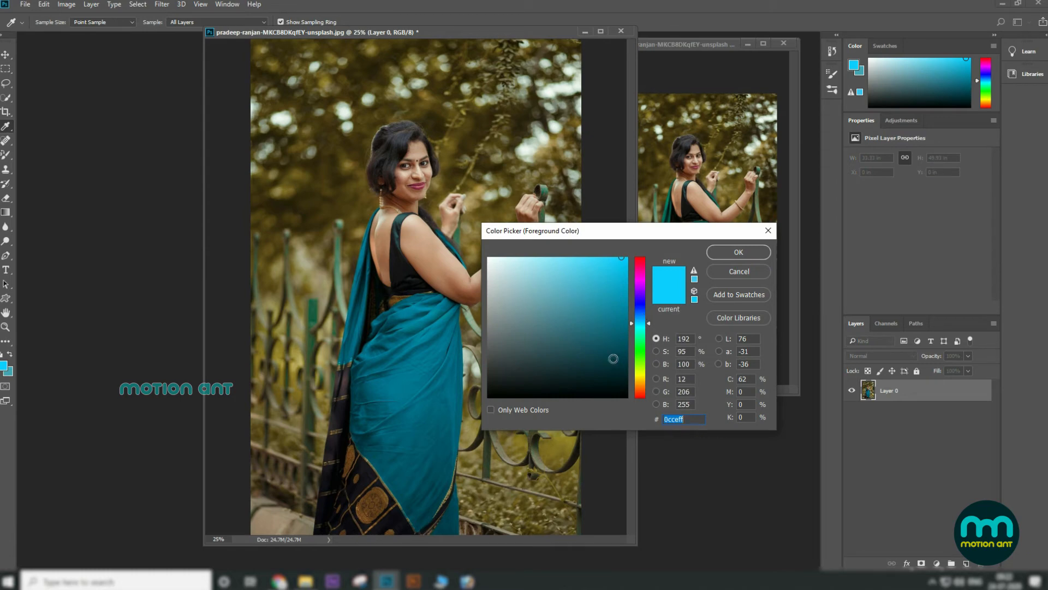
click(738, 253)
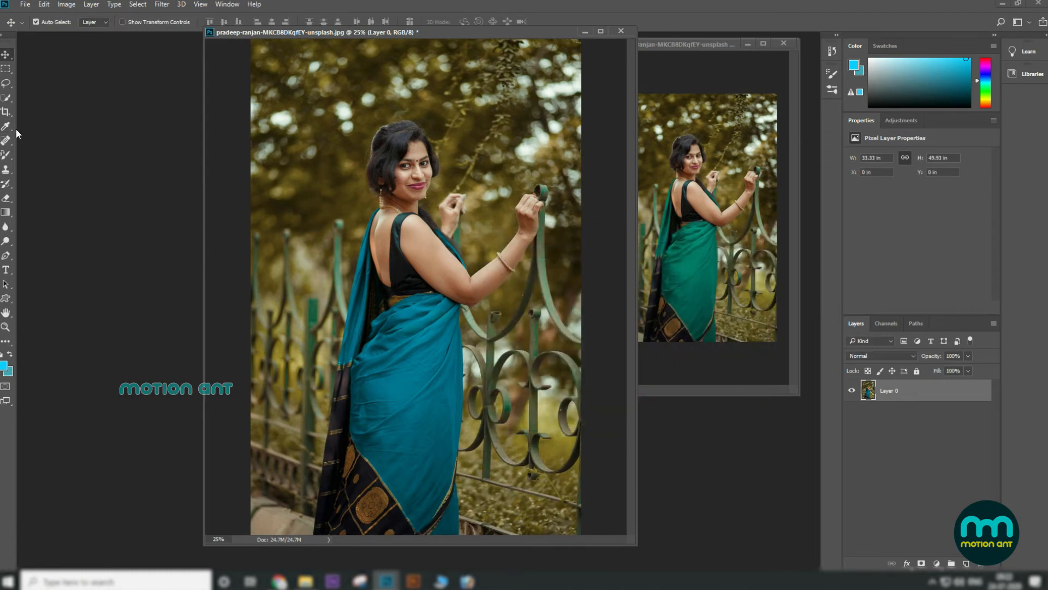
click(5, 158)
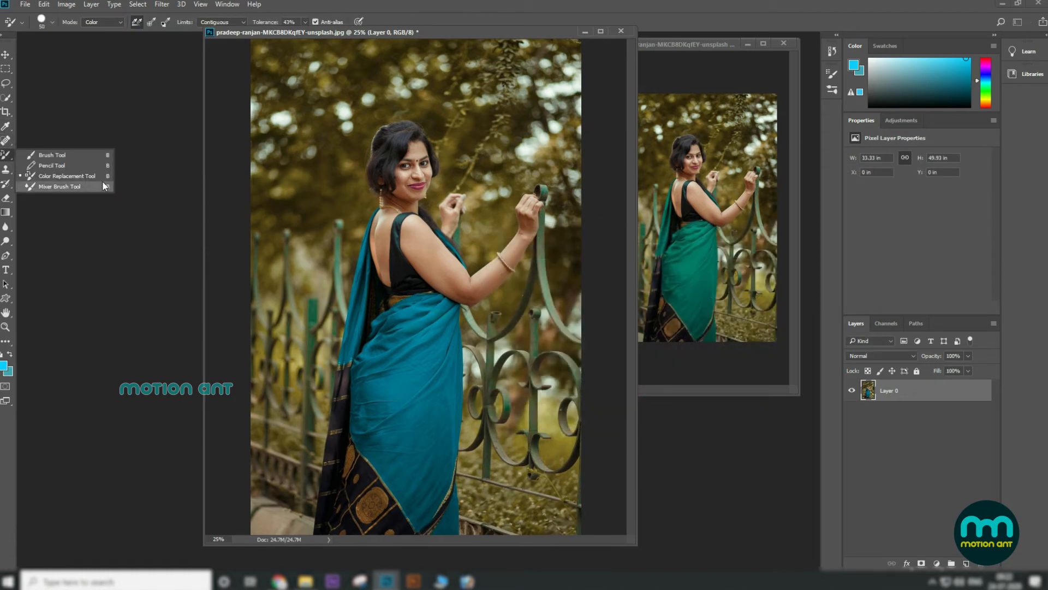
click(97, 177)
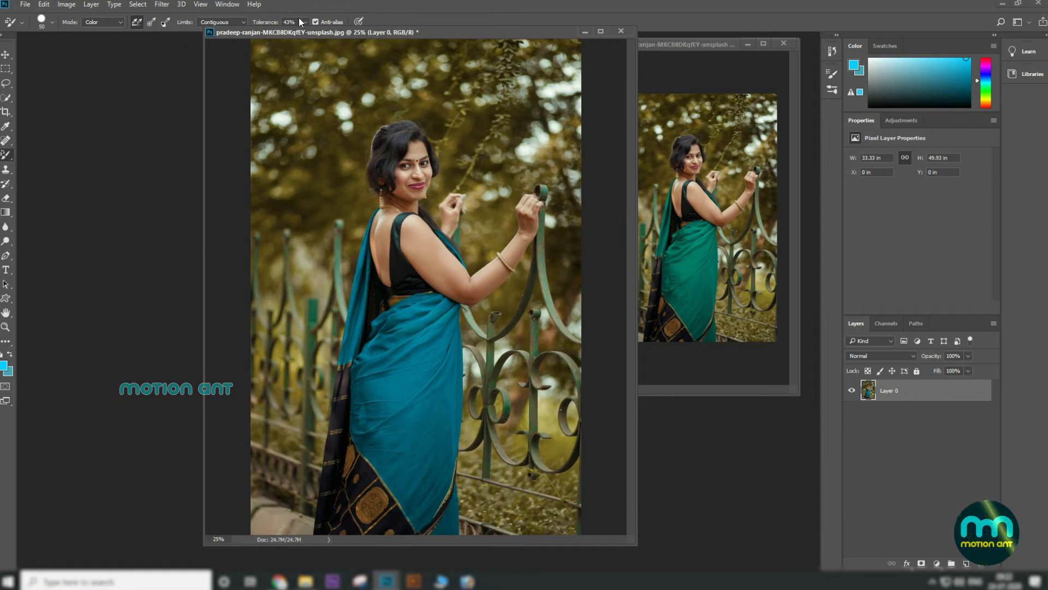
Step: Rearrange the document windows and maximize the copy of the original photo
click(6, 58)
click(690, 271)
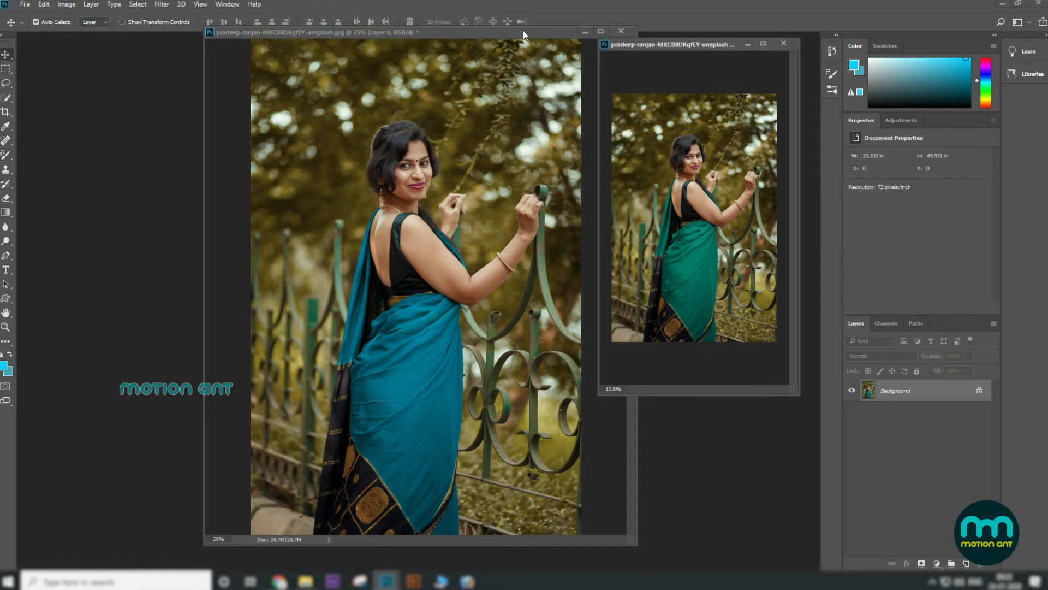
drag(524, 33, 243, 43)
drag(663, 43, 416, 71)
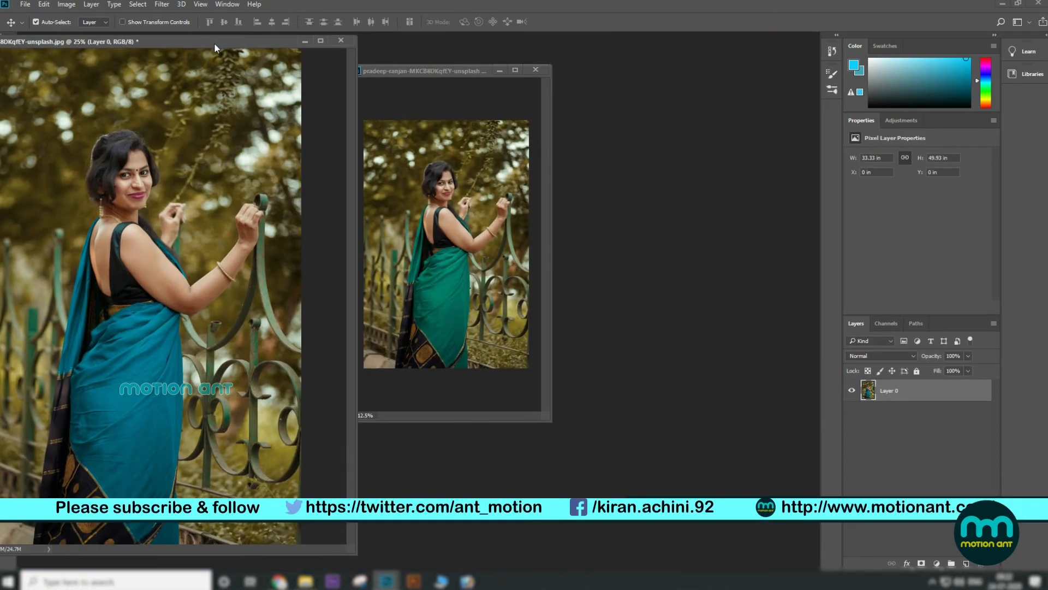
drag(214, 42, 350, 48)
click(515, 69)
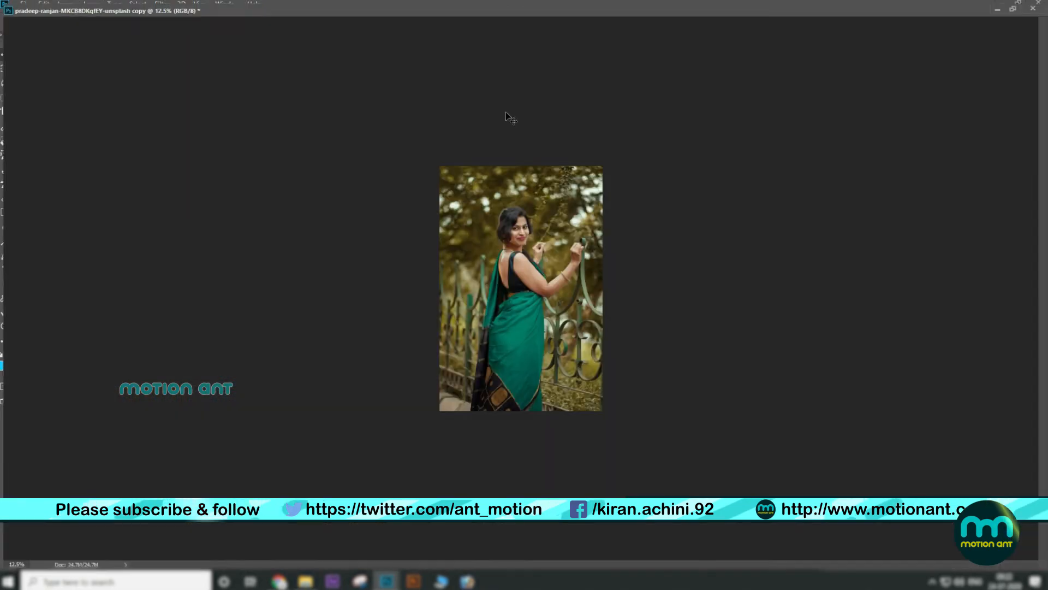
Step: Set the foreground color to pure red, #ff0000, in the color picker
key(ctrl+plus)
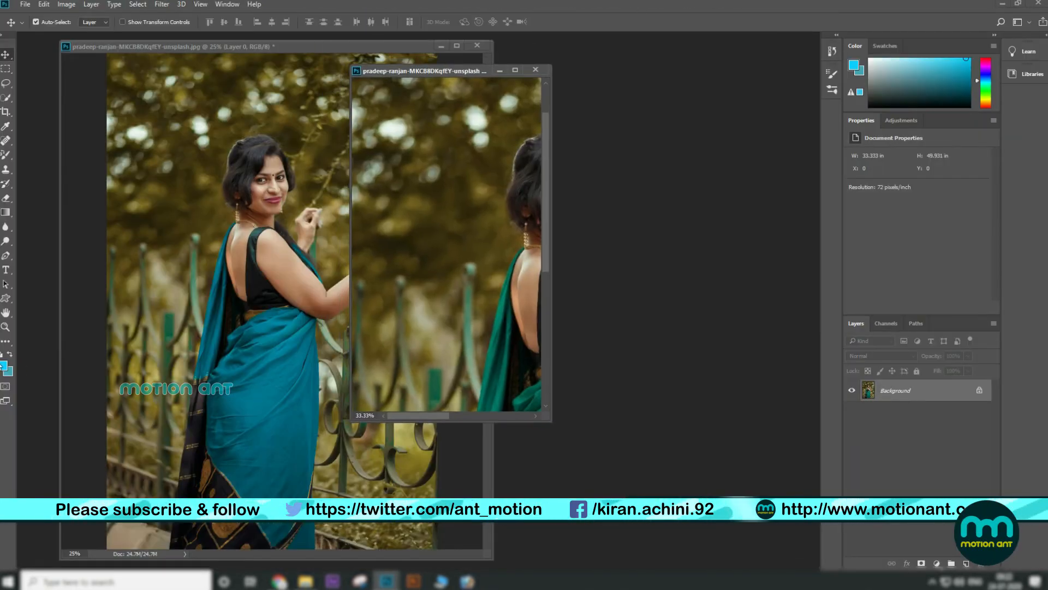
click(4, 366)
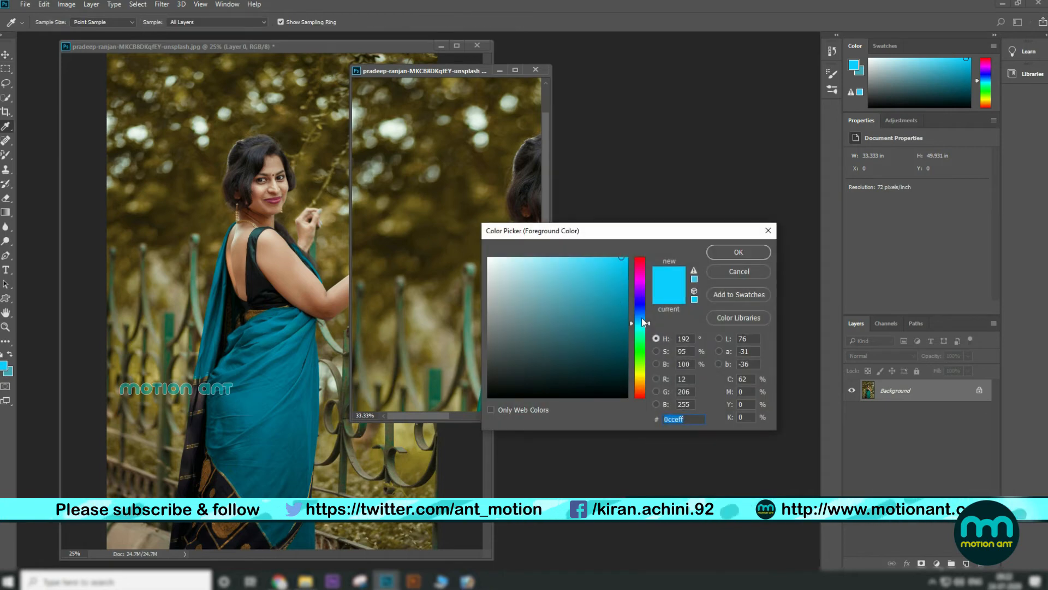
drag(641, 318, 789, 263)
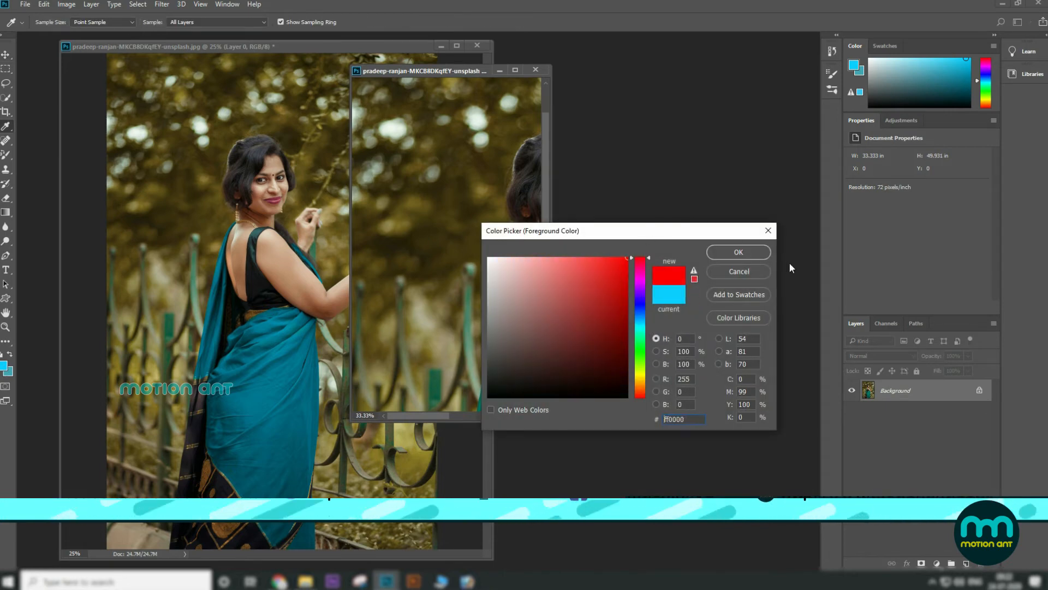
click(739, 252)
Step: Select the Color Replacement Tool and set its Tolerance to 100%
click(515, 70)
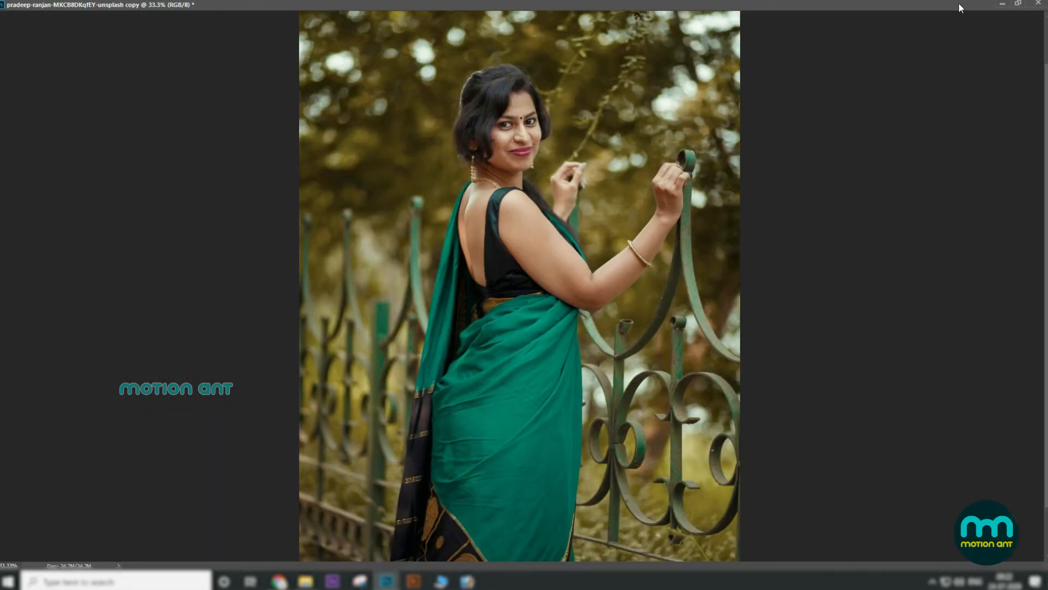
click(1017, 4)
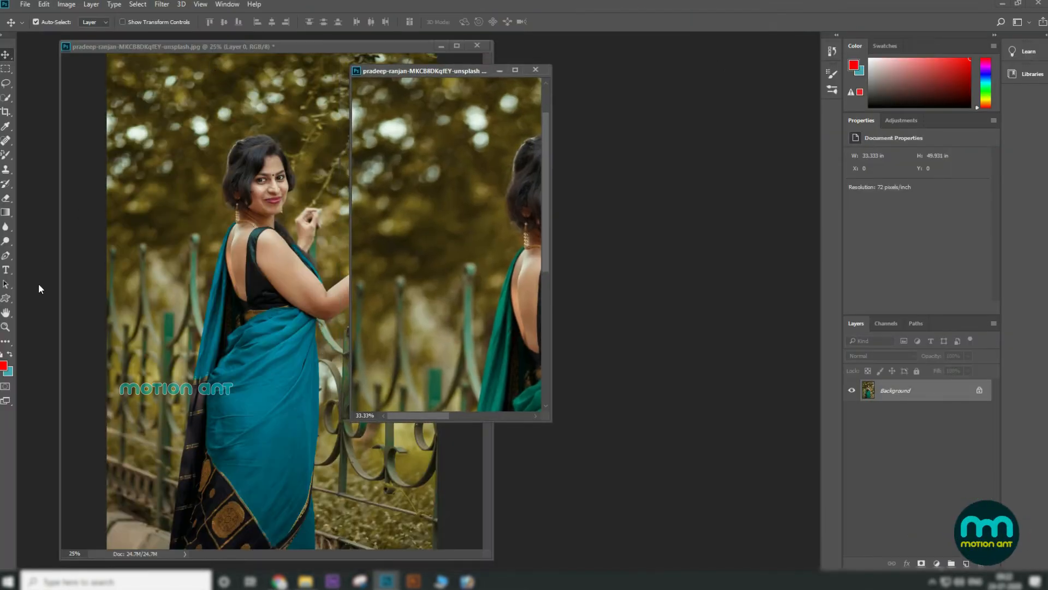
click(7, 156)
drag(307, 34, 417, 31)
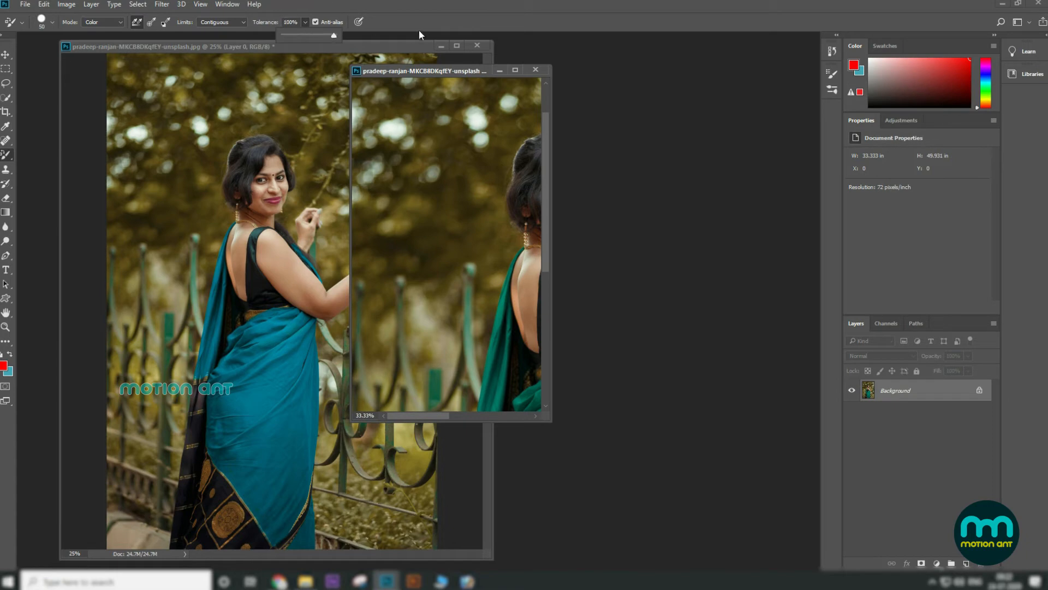
Step: Try painting red over the copy's saree at larger and smaller brush sizes, undoing each stroke
click(516, 70)
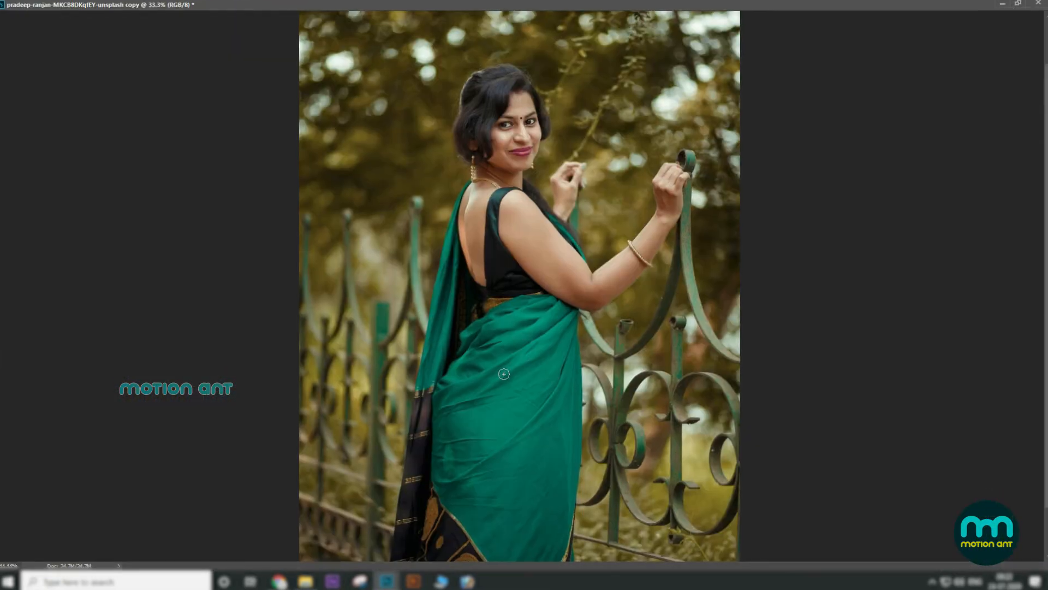
key(bracketright)
key(bracketright)
key(bracketright)
key(bracketright)
key(bracketright)
key(bracketright)
key(bracketright)
key(bracketright)
key(bracketright)
key(bracketright)
click(516, 402)
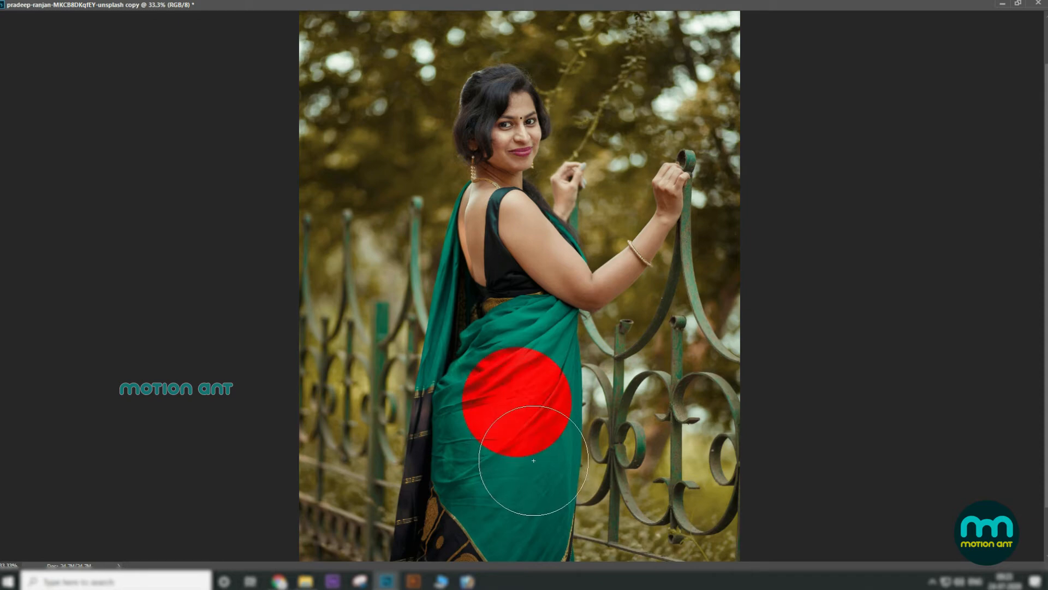
key(ctrl+z)
key(bracketleft)
key(bracketleft)
key(bracketleft)
key(bracketleft)
click(525, 420)
click(540, 475)
mouse_move(534, 356)
mouse_down()
mouse_move(477, 444)
mouse_move(483, 333)
mouse_up()
key(ctrl+z)
key(ctrl+z)
key(ctrl+z)
click(546, 421)
key(ctrl+z)
click(1019, 5)
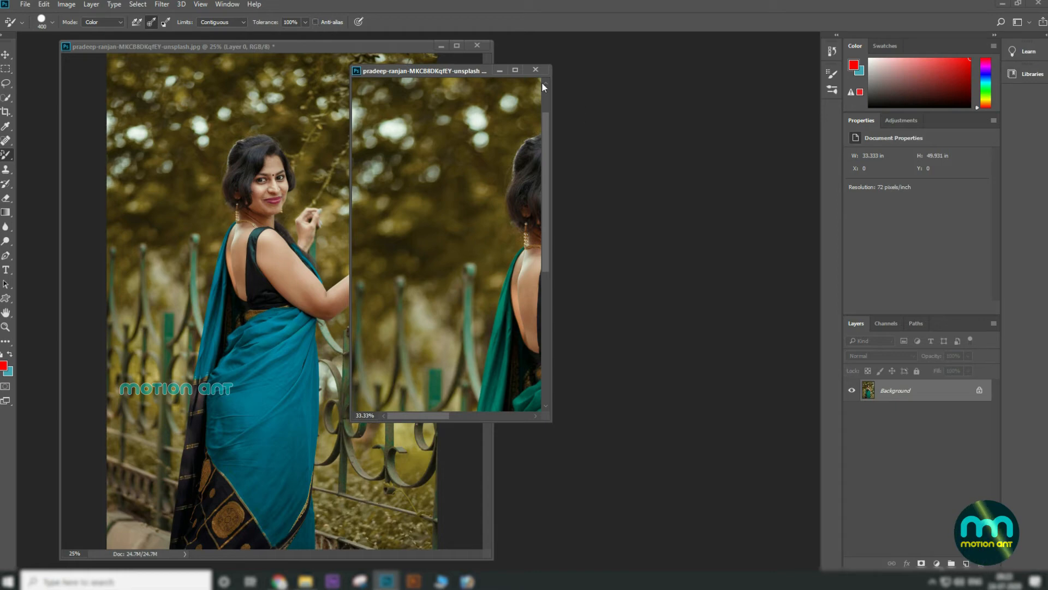
Step: Paint red strokes across the middle of the copy's saree, undoing the last stroke
click(516, 70)
mouse_move(474, 407)
mouse_down()
mouse_move(524, 457)
mouse_move(523, 478)
mouse_move(529, 421)
mouse_up()
mouse_move(504, 377)
mouse_down()
mouse_move(532, 368)
mouse_move(568, 386)
mouse_move(569, 370)
mouse_move(567, 410)
mouse_up()
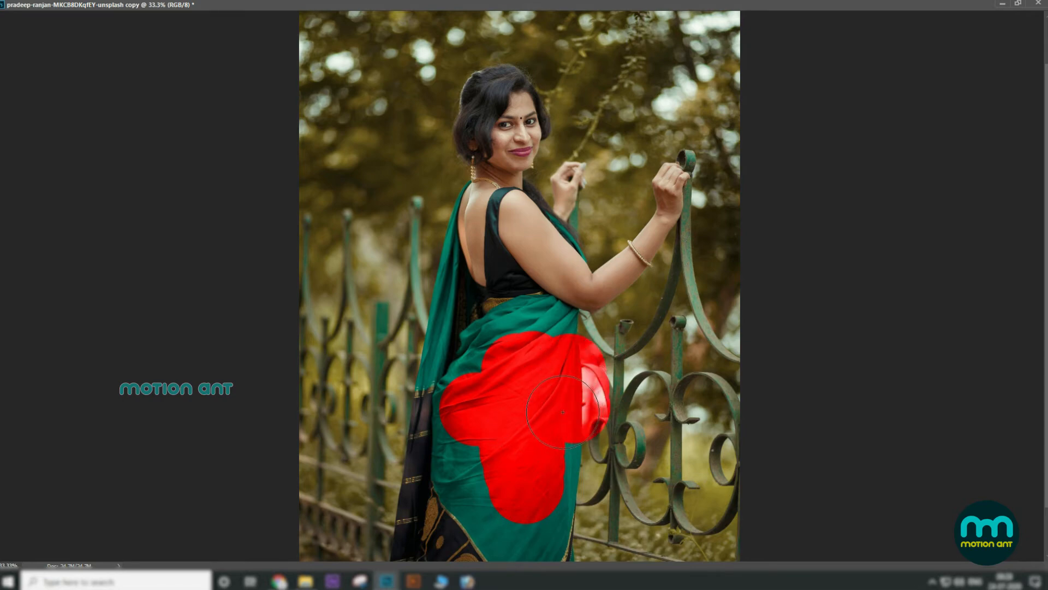
key(ctrl+z)
click(1018, 3)
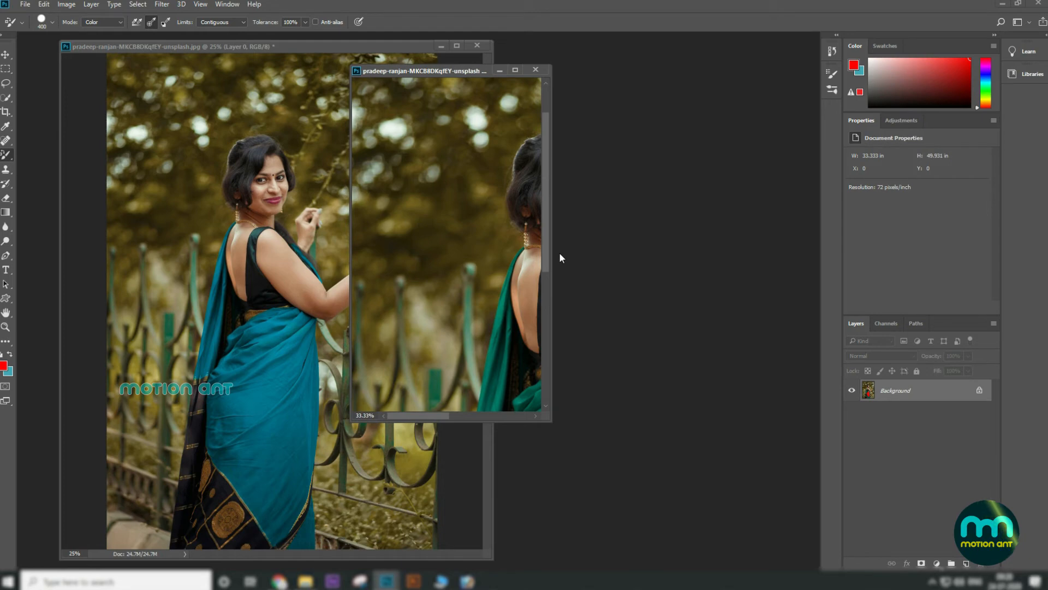
Step: Zoom out on the copy and move its window to the right of the original
key(ctrl+minus)
key(ctrl+minus)
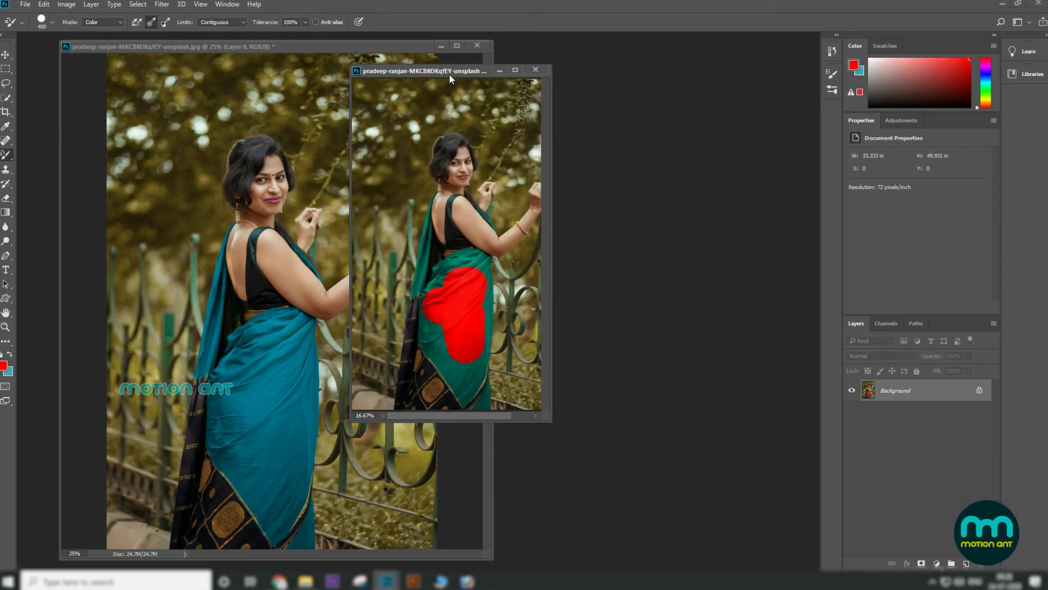
drag(450, 76, 596, 94)
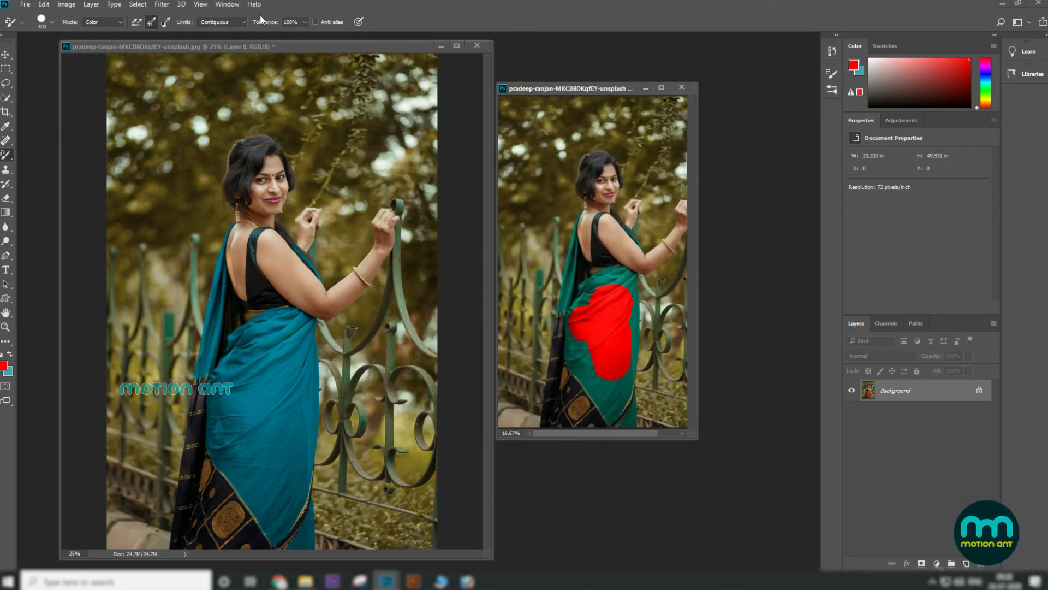
Step: Examine the Color Replacement Tool's Tolerance slider and Mode options
click(305, 23)
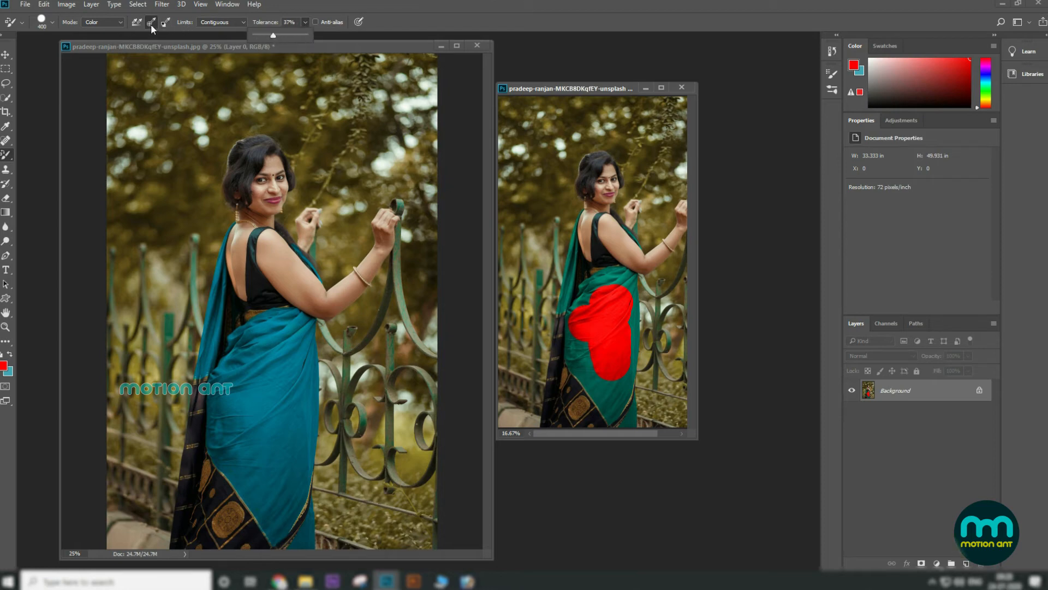
click(109, 21)
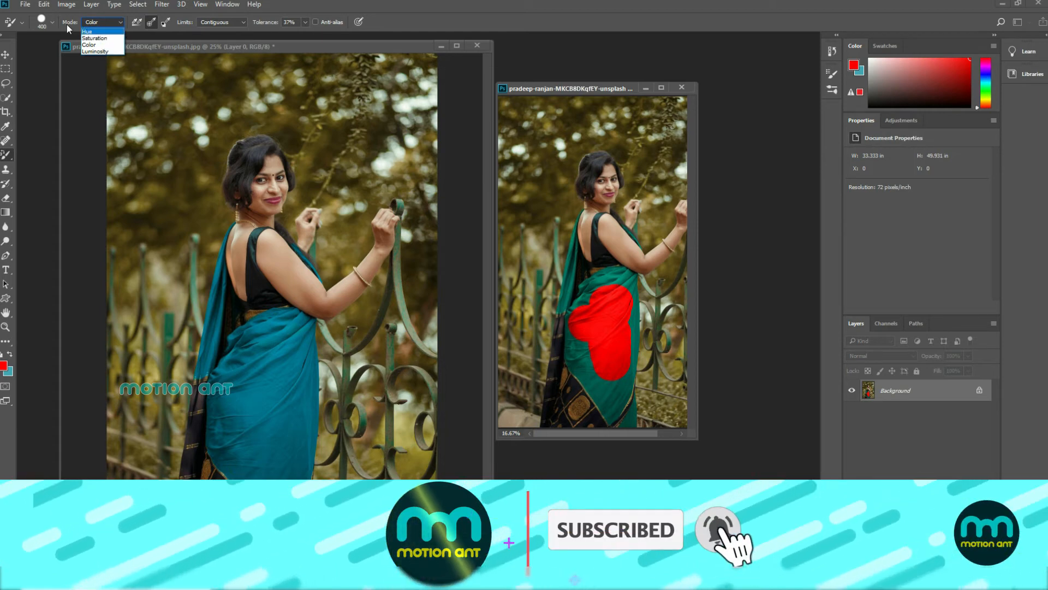
click(11, 155)
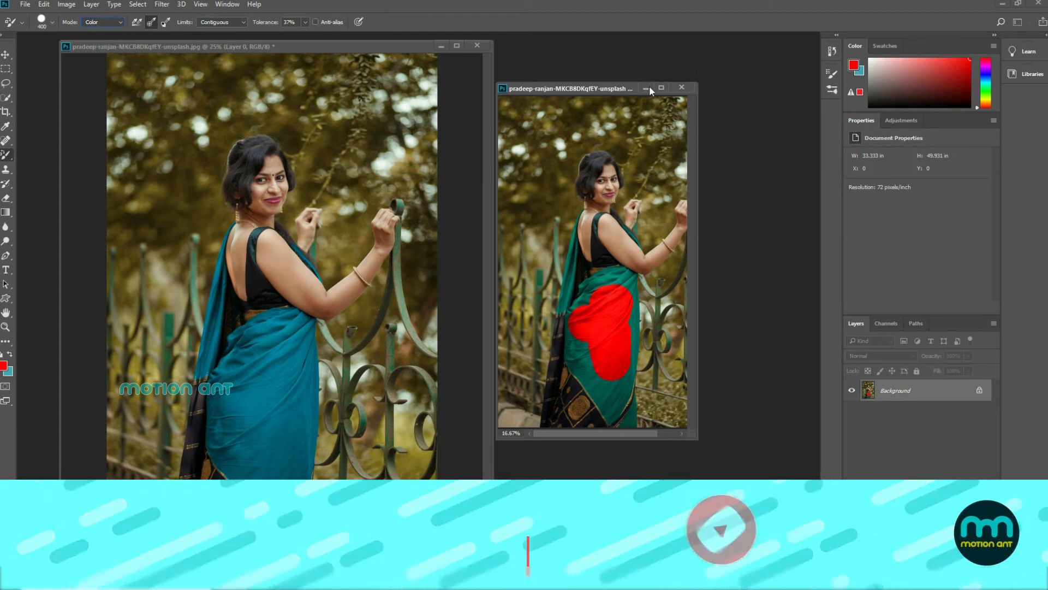
Step: Close the red-painted copy of the photo without saving its changes
click(683, 84)
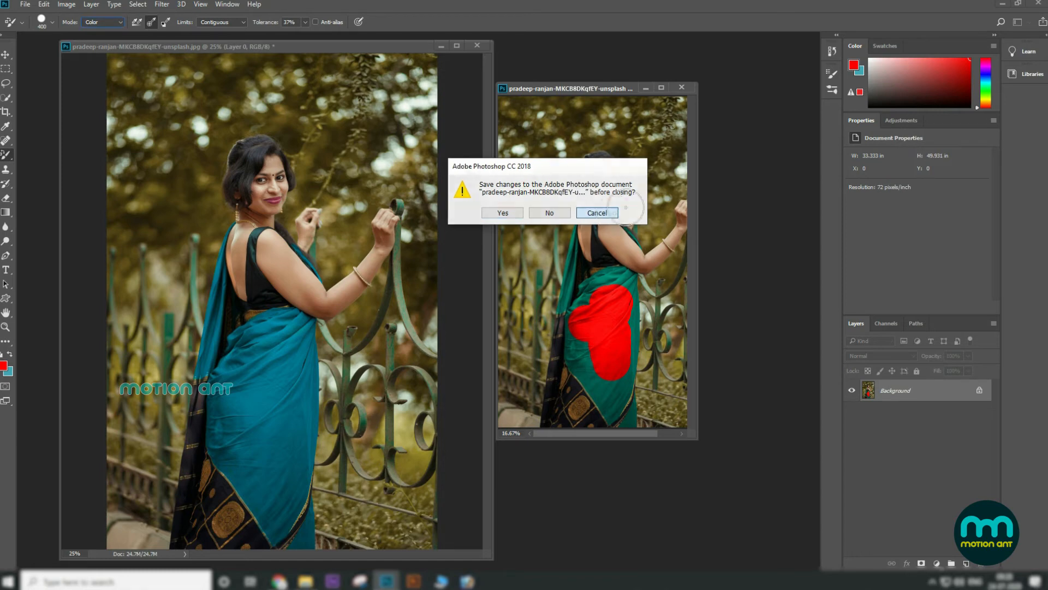
click(598, 212)
drag(585, 87, 629, 79)
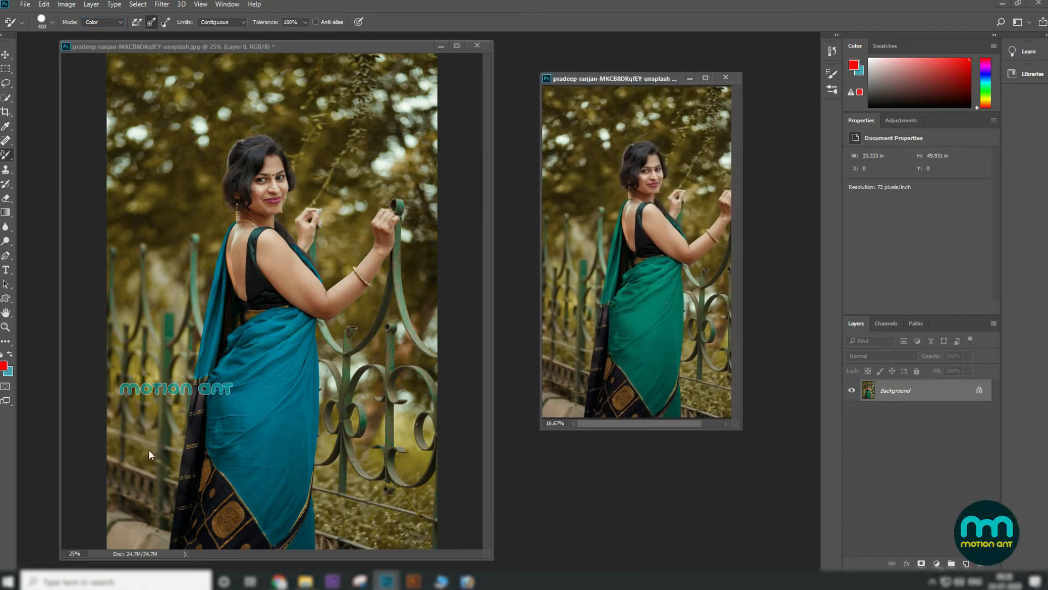
click(734, 78)
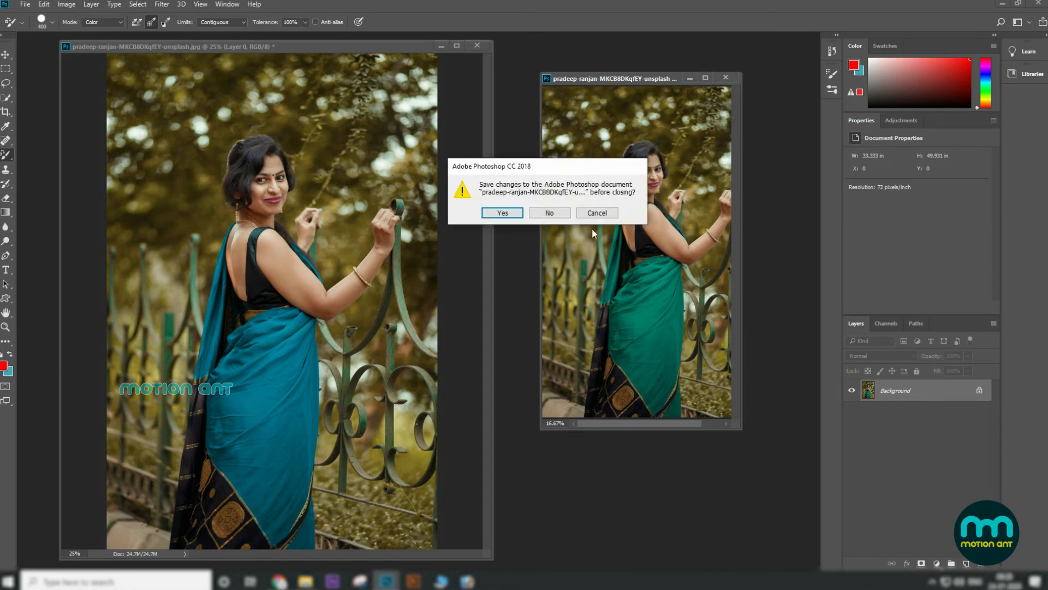
click(549, 213)
click(455, 46)
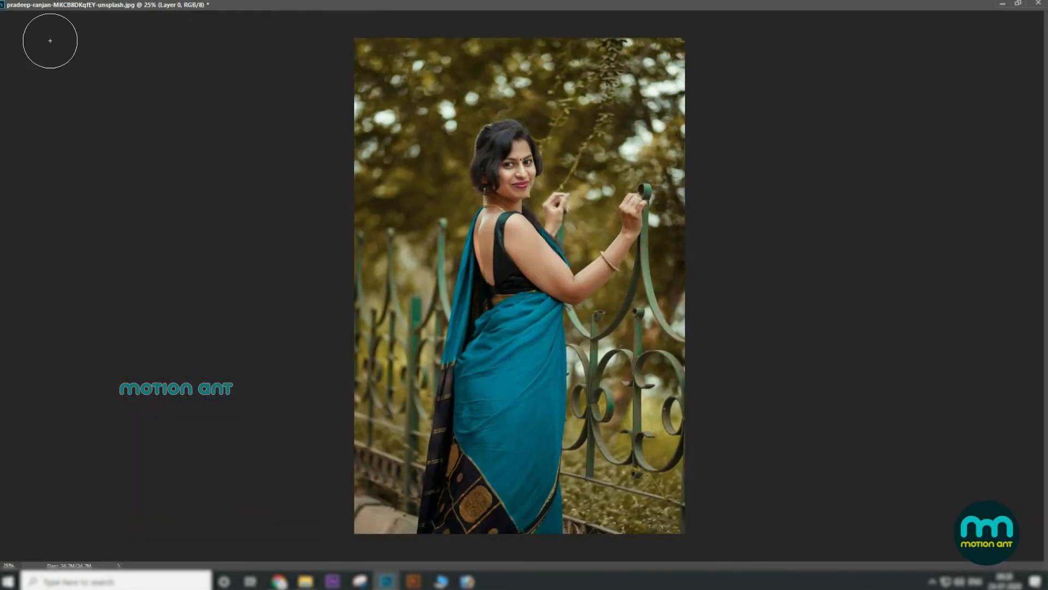
click(1018, 4)
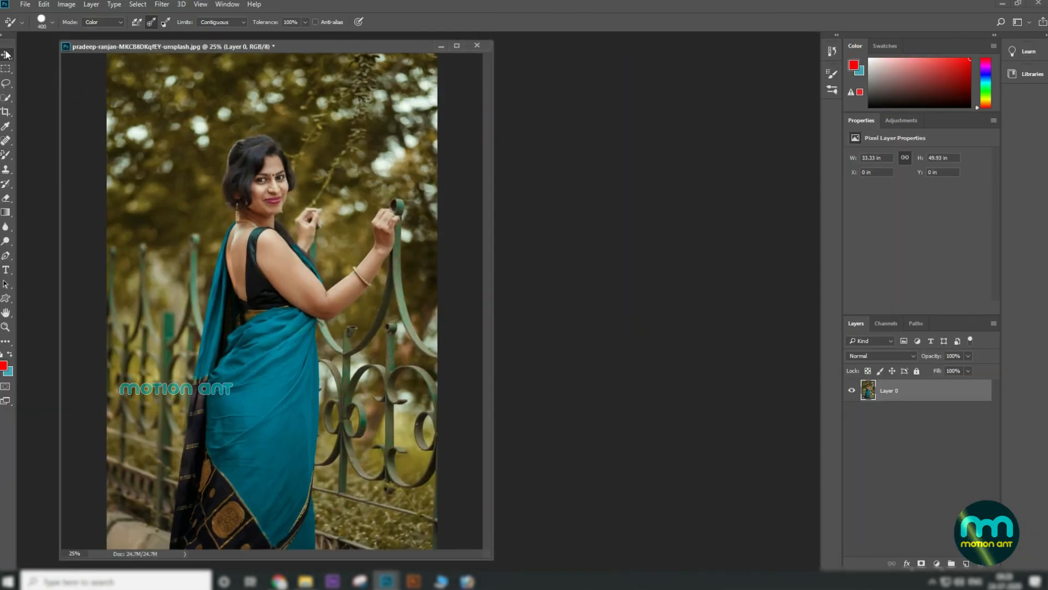
right_click(265, 389)
key(Escape)
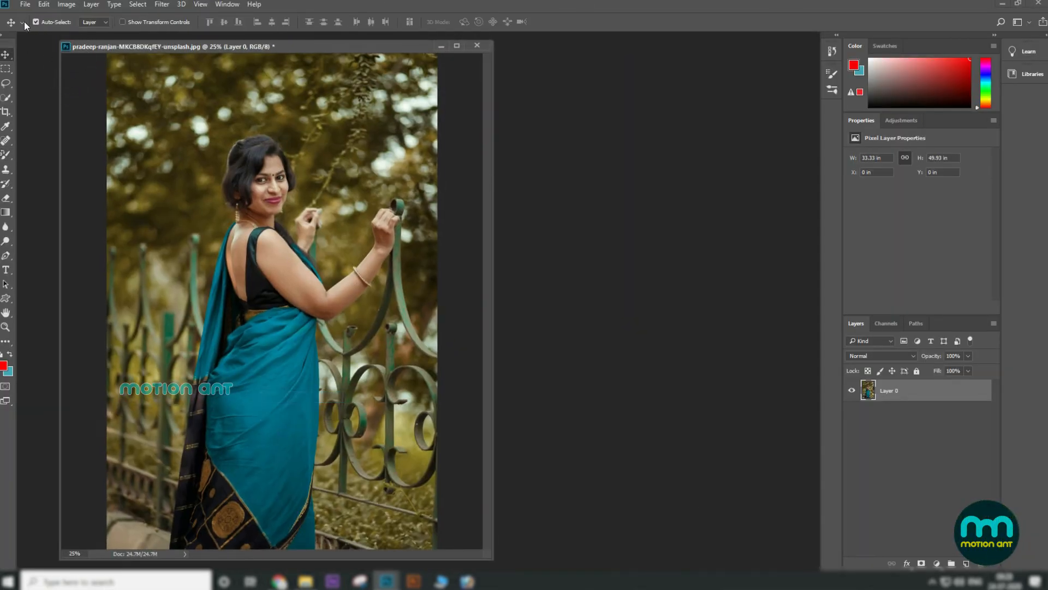
Step: Open the Replace Color adjustment and sample the teal saree, adding several more points to the sample
click(67, 4)
mouse_move(80, 32)
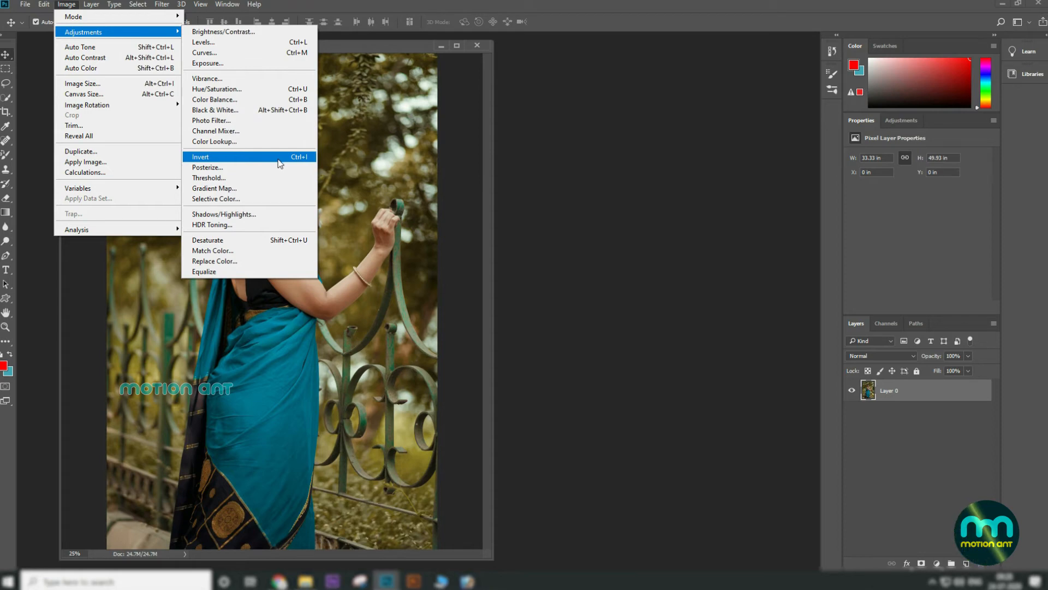
click(237, 262)
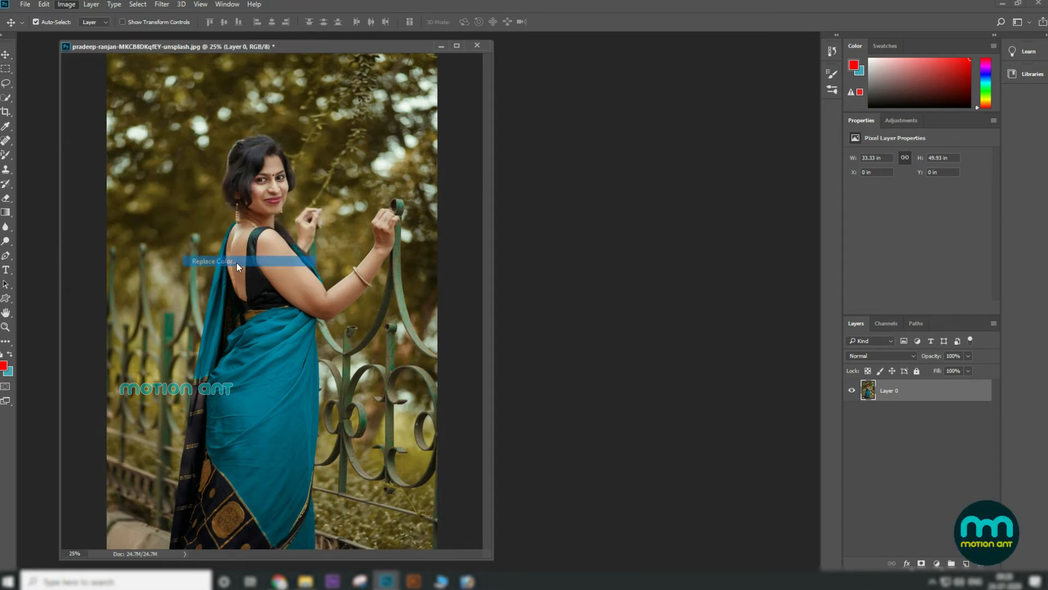
click(269, 371)
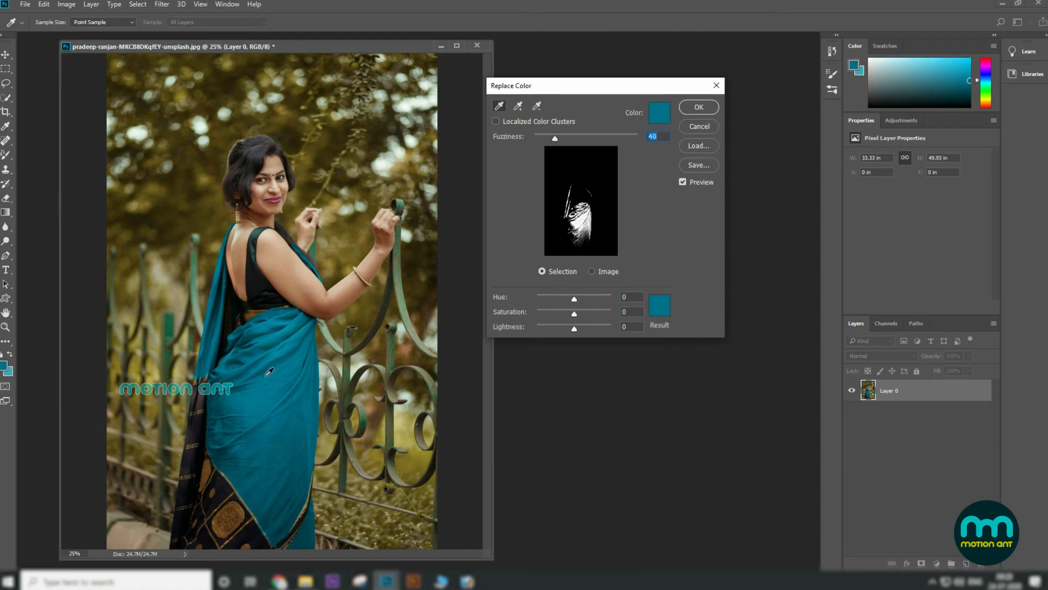
click(516, 109)
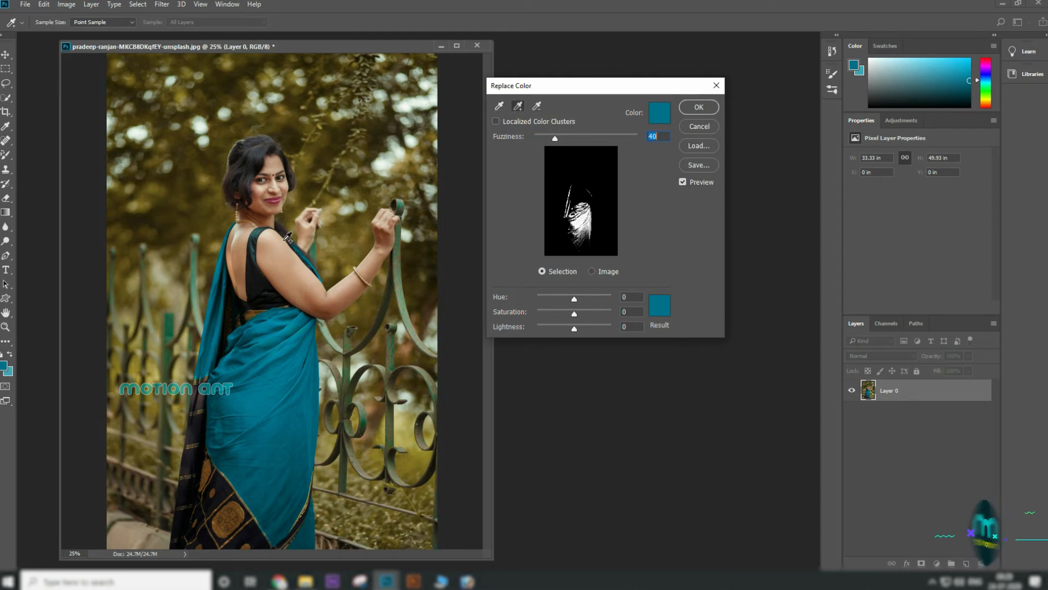
click(309, 262)
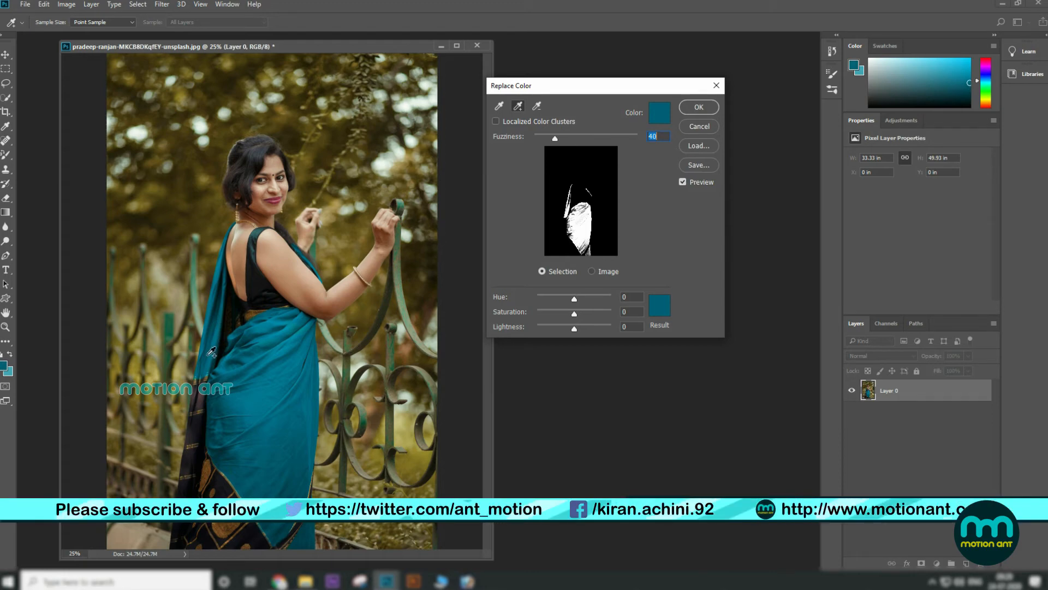
click(309, 528)
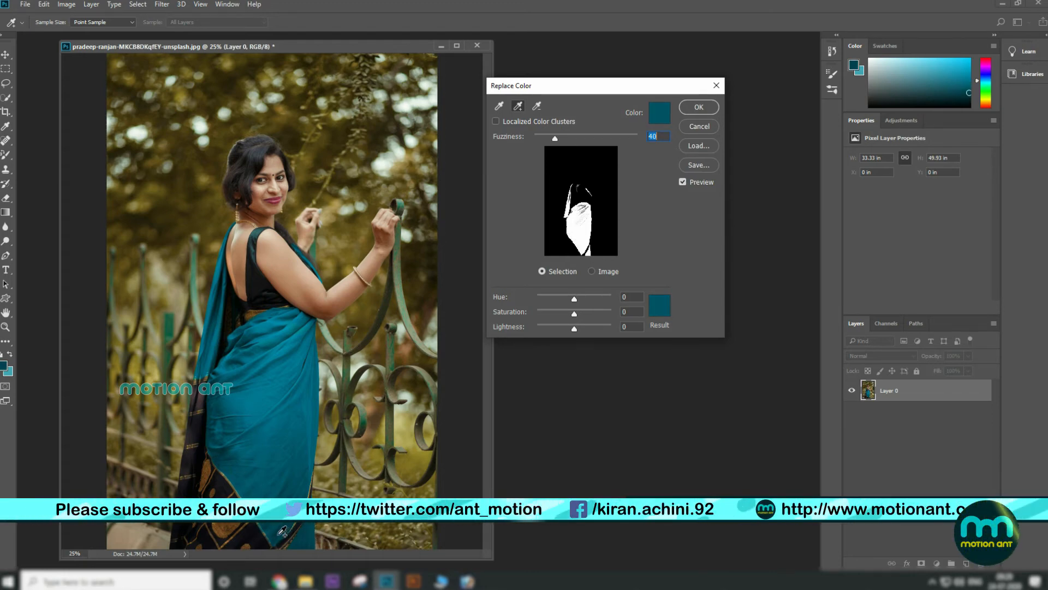
click(307, 369)
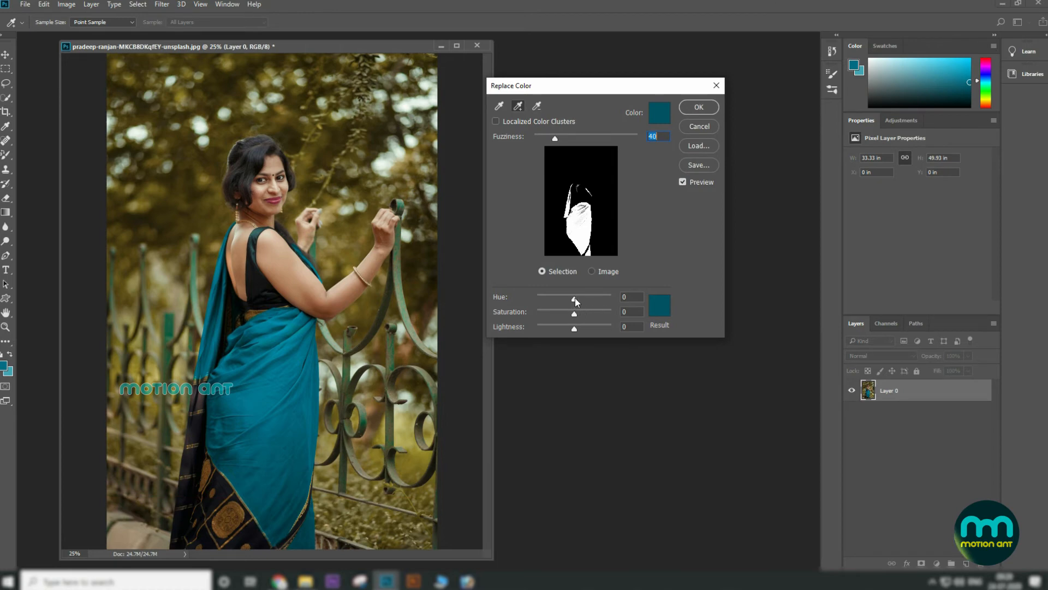
Step: Shift the Hue to +25, resample the saree, and cancel the Replace Color dialog
mouse_move(574, 298)
mouse_down()
mouse_move(550, 302)
mouse_move(600, 301)
mouse_move(579, 303)
mouse_up()
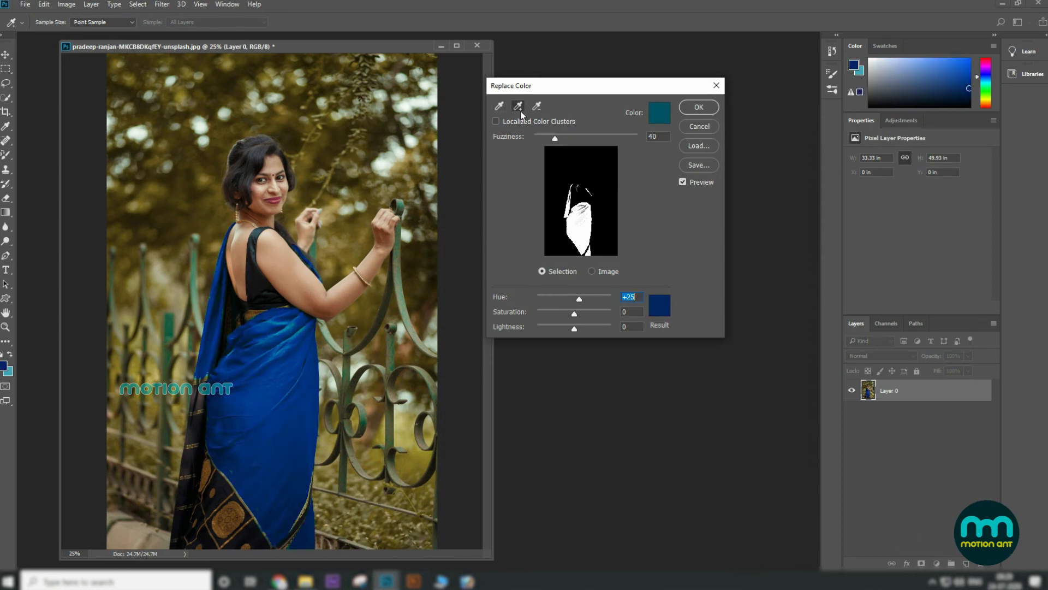
click(290, 346)
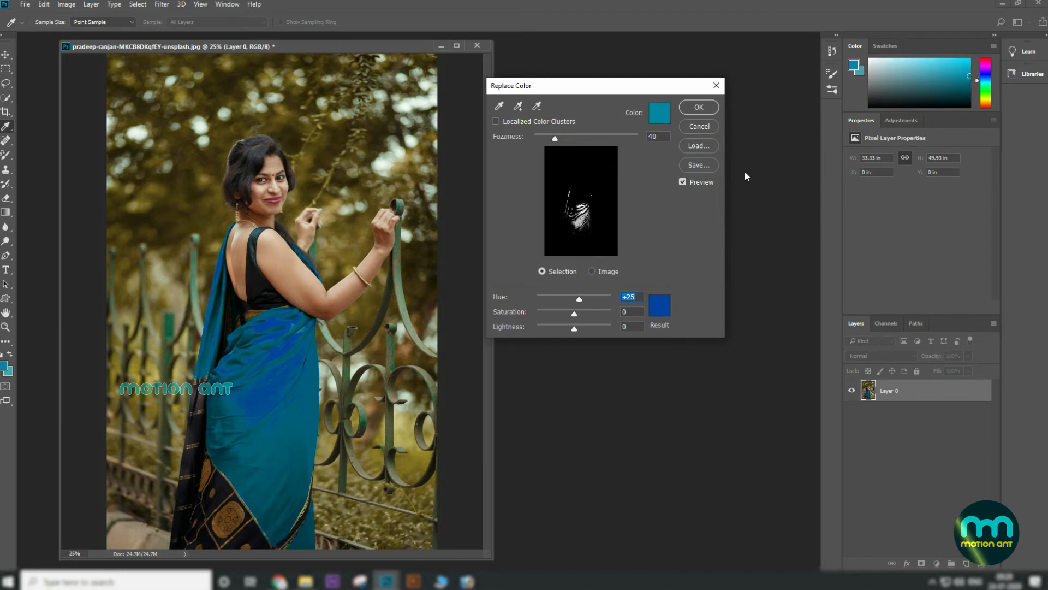
click(704, 128)
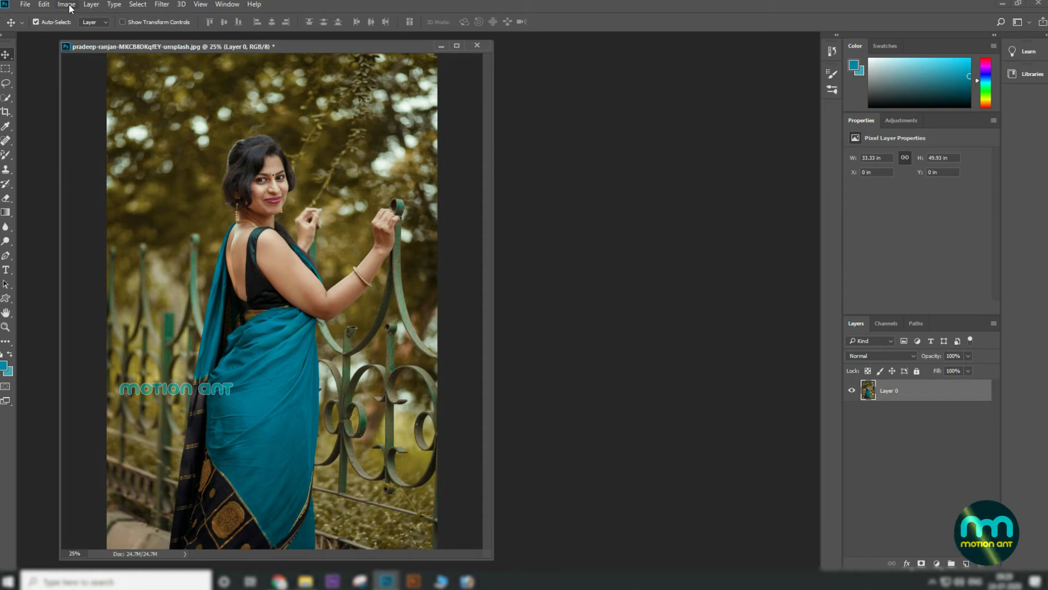
Step: Reopen Replace Color, sample the teal saree and add its other areas to the sample
click(43, 4)
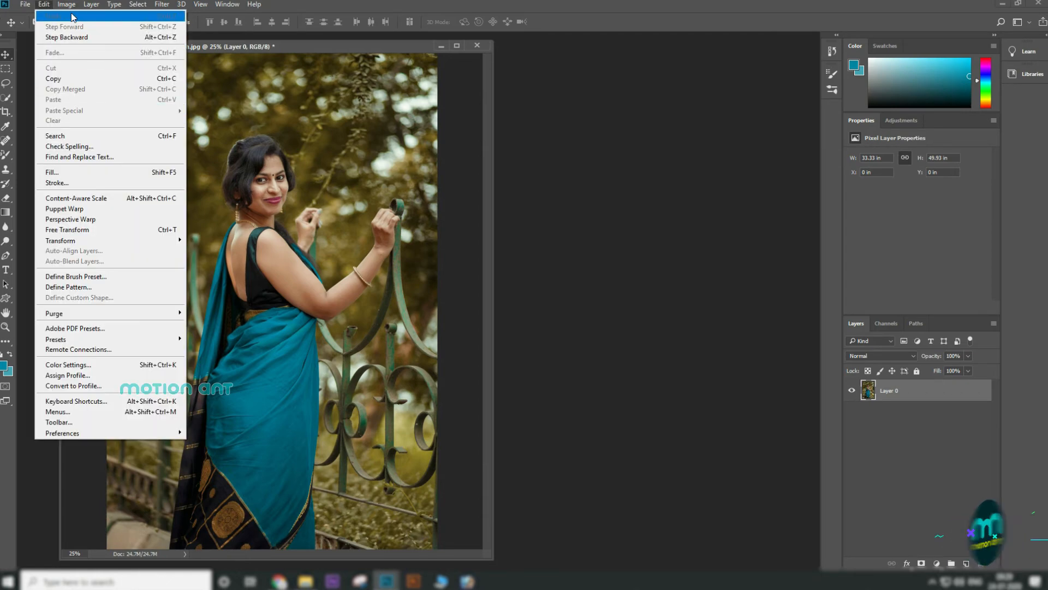
mouse_move(70, 4)
mouse_move(83, 34)
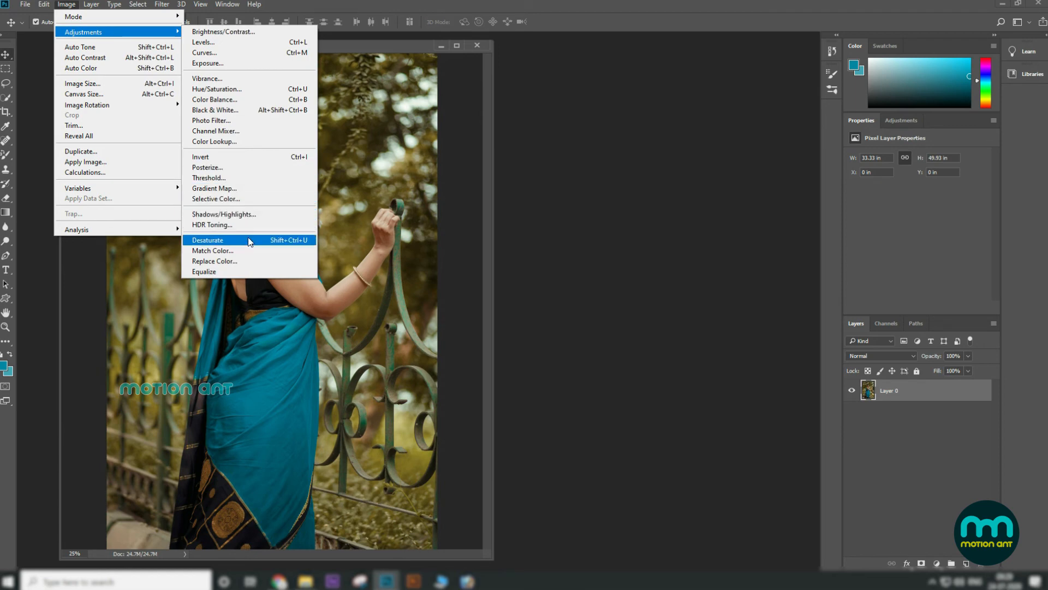
click(247, 260)
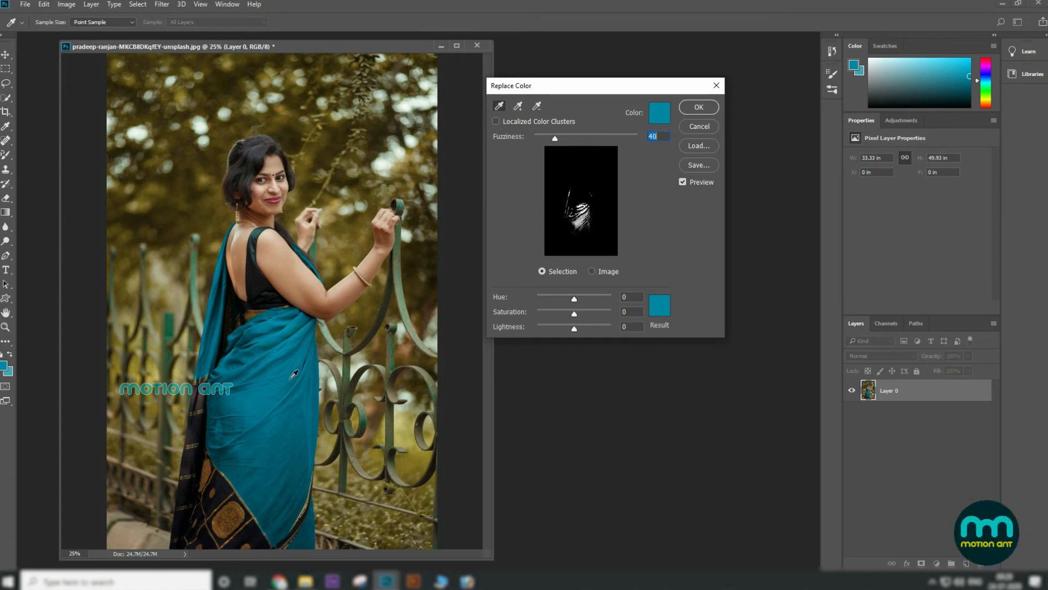
click(273, 379)
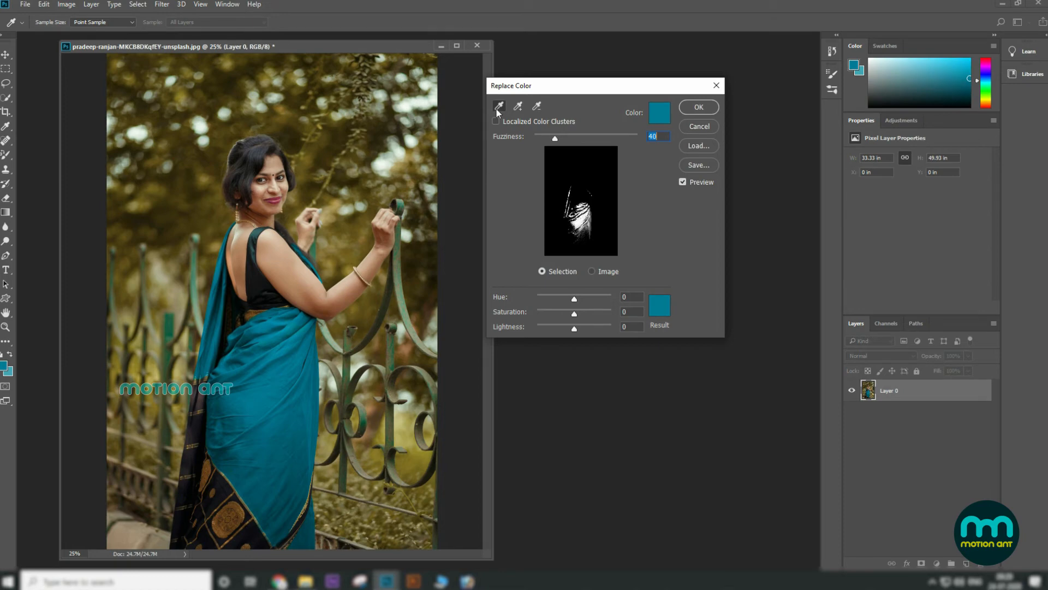
key(ctrl)
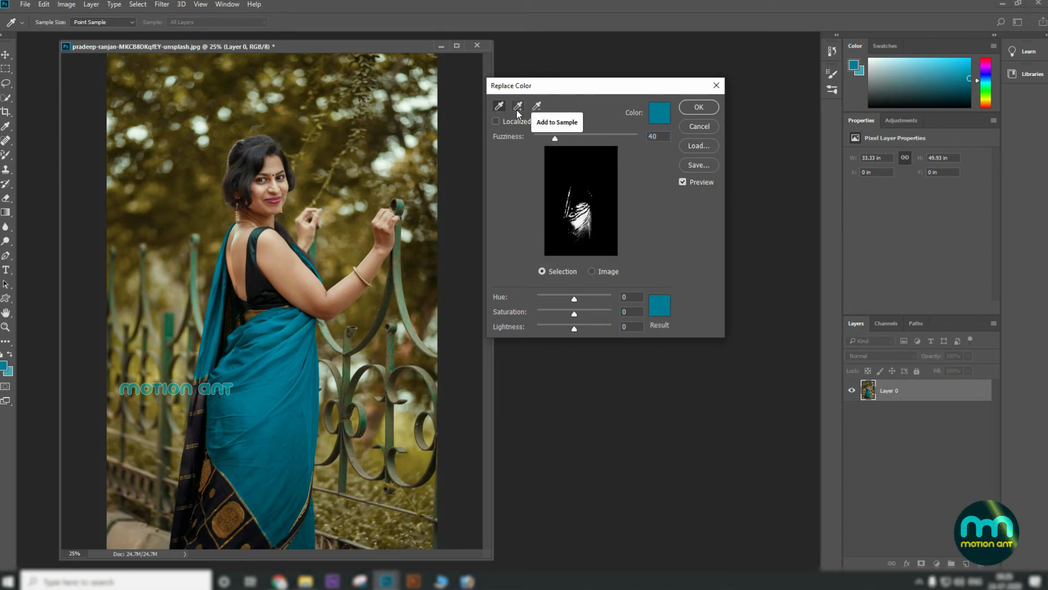
click(518, 109)
click(218, 273)
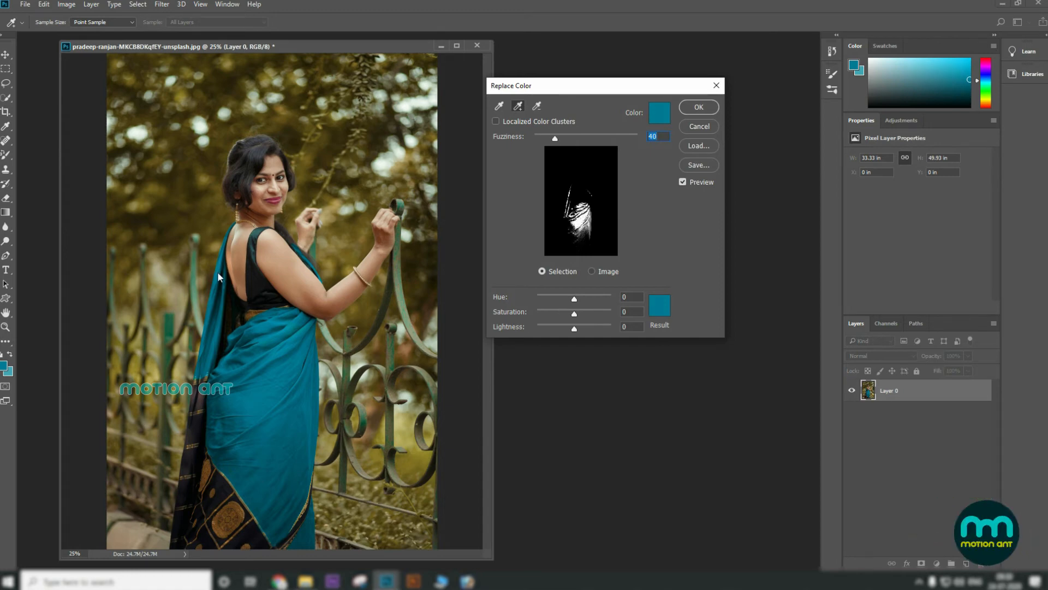
click(222, 299)
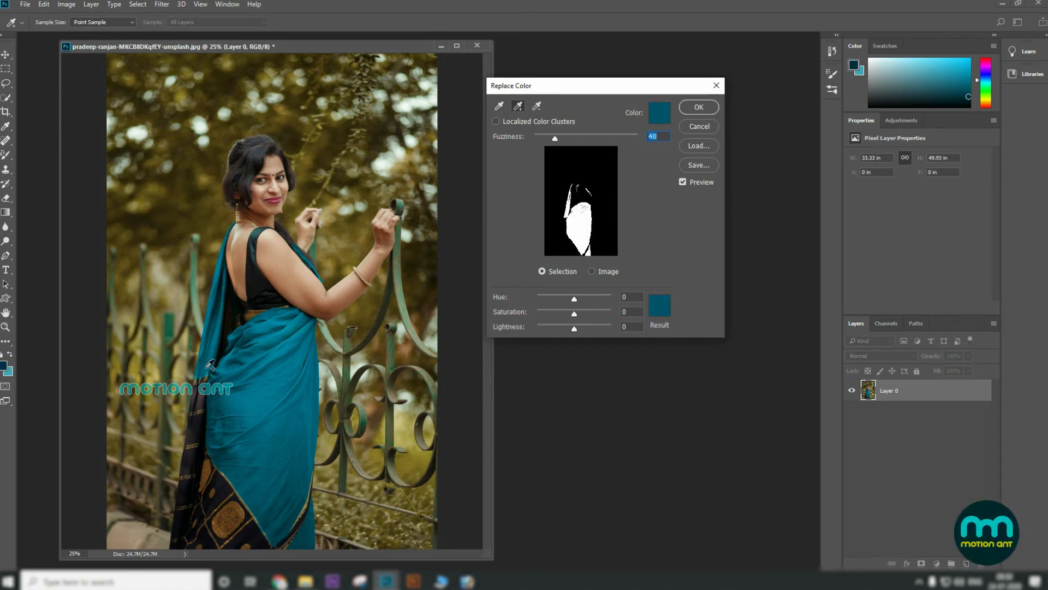
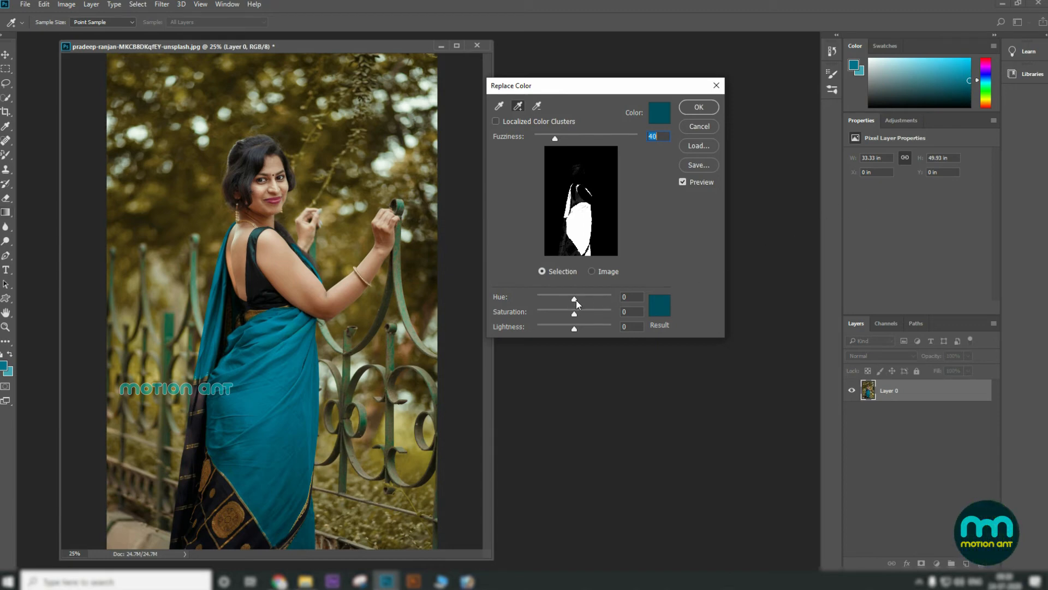
Step: Set the Replace Color Hue to -17, Saturation to +4 and Lightness to +7, then apply it
drag(573, 297, 601, 304)
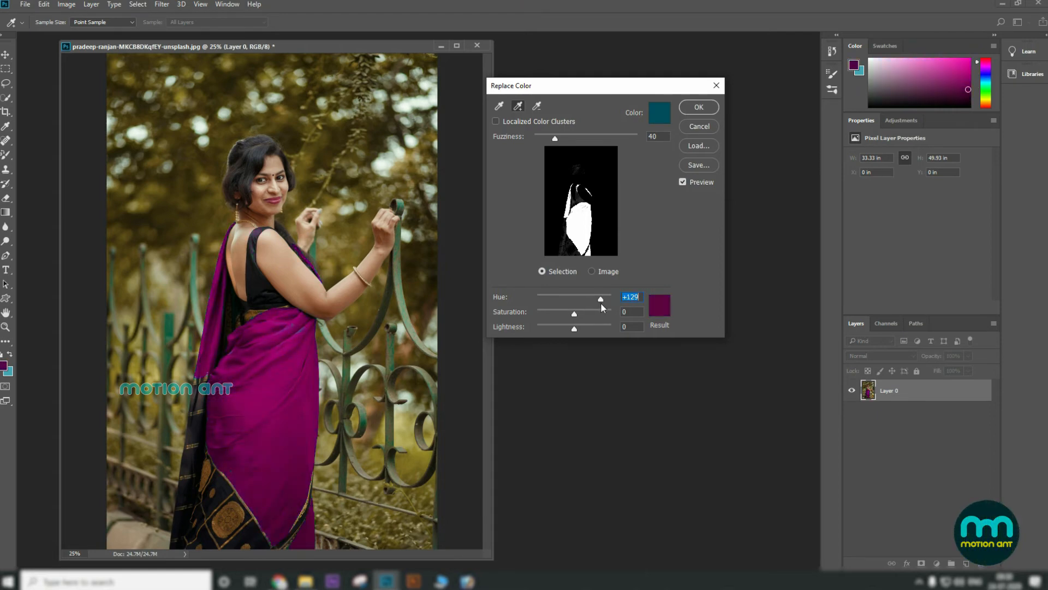
drag(574, 315, 613, 335)
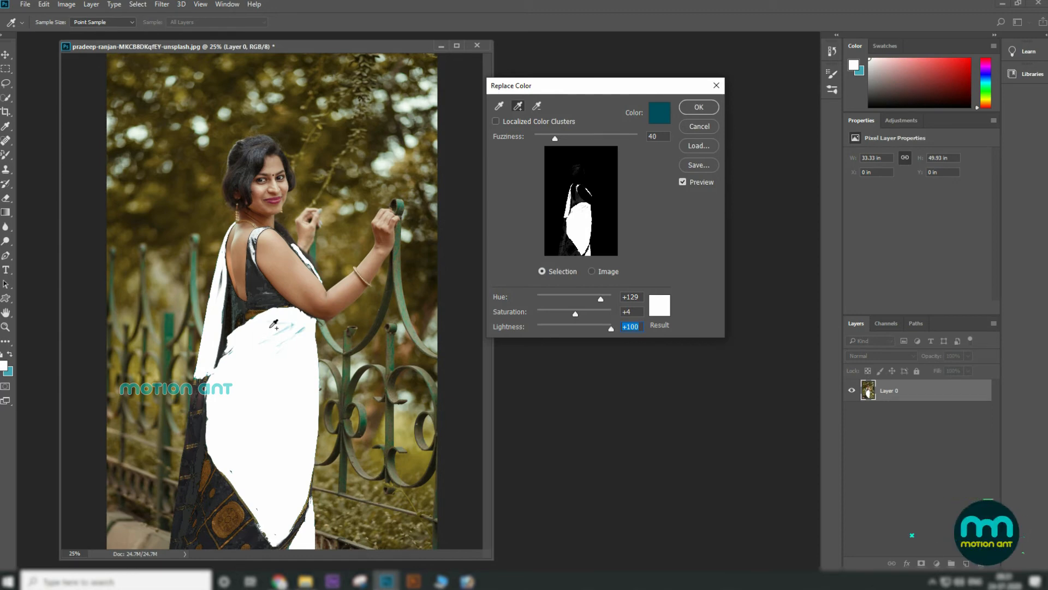
drag(613, 331, 572, 301)
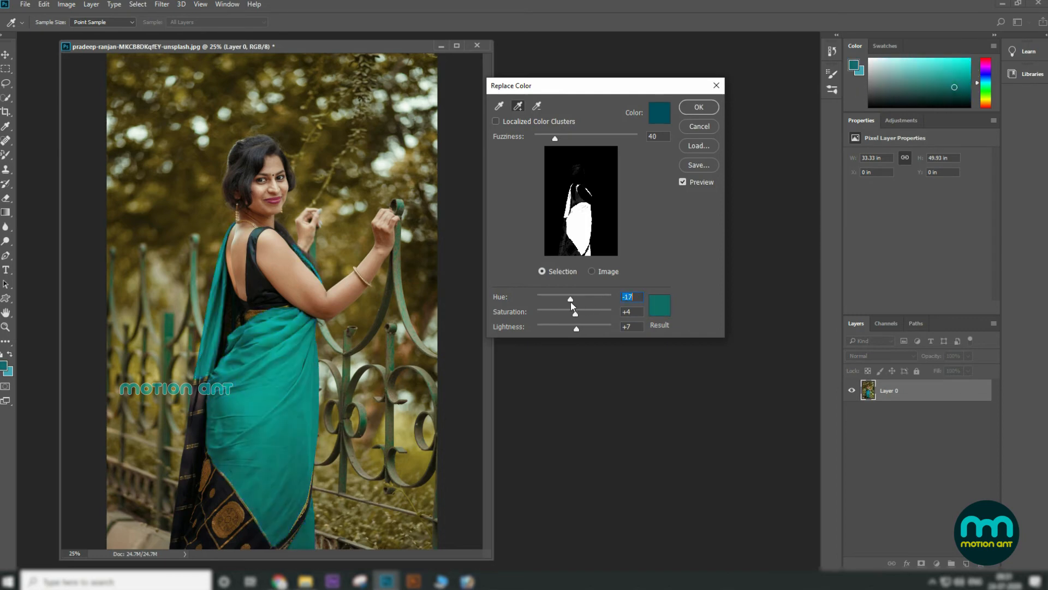
click(698, 107)
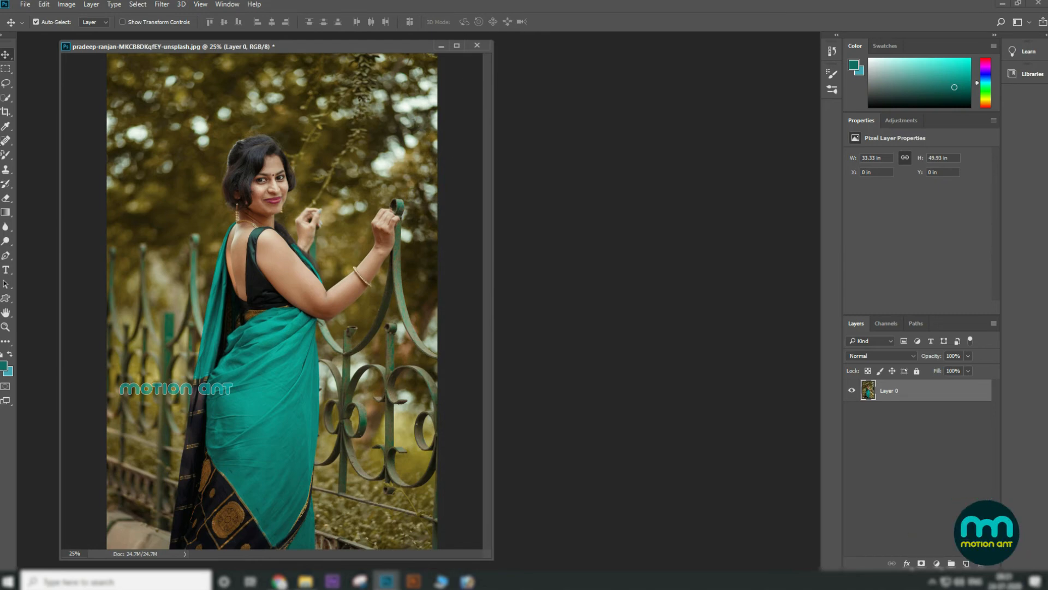
Step: Switch to the Mixer Brush Tool and add a new empty layer above the photo
click(5, 155)
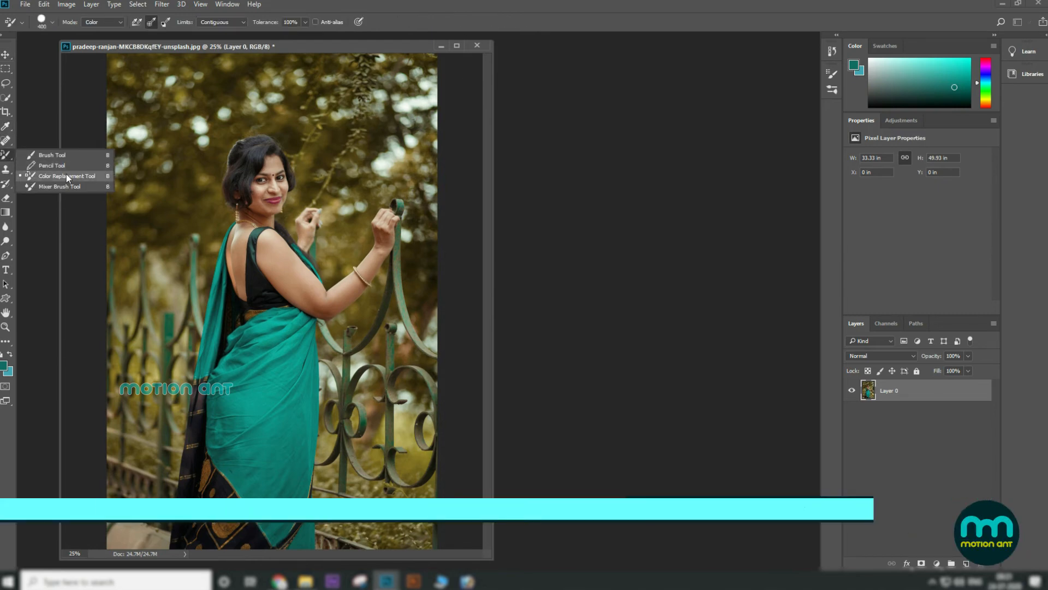
click(70, 186)
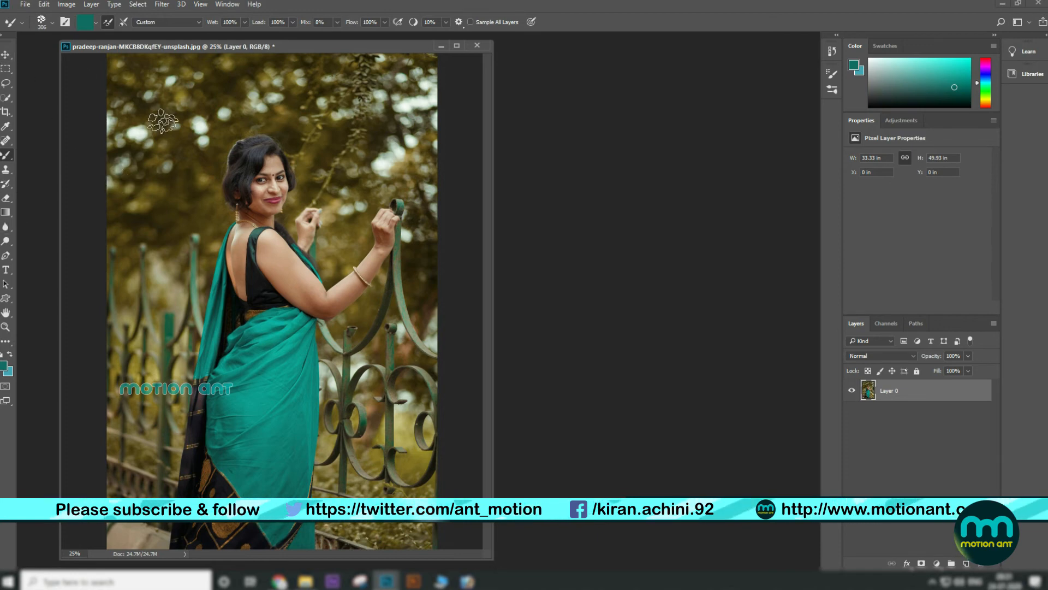
click(968, 563)
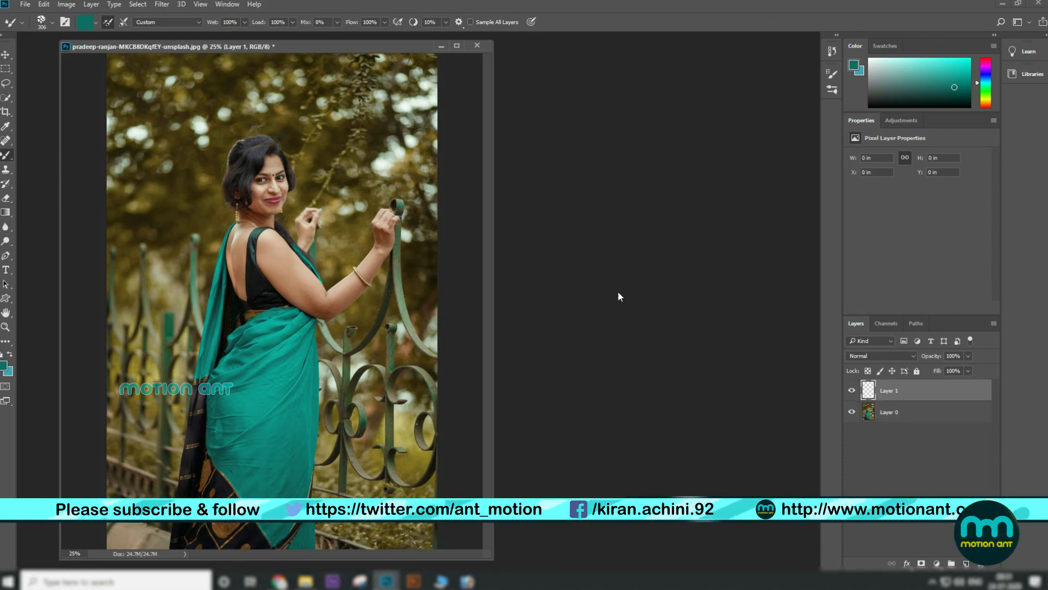
Step: Choose the Soft Round brush from General Brushes, enlarge it to about 1200 px, and paint a teal stroke upper left
click(53, 22)
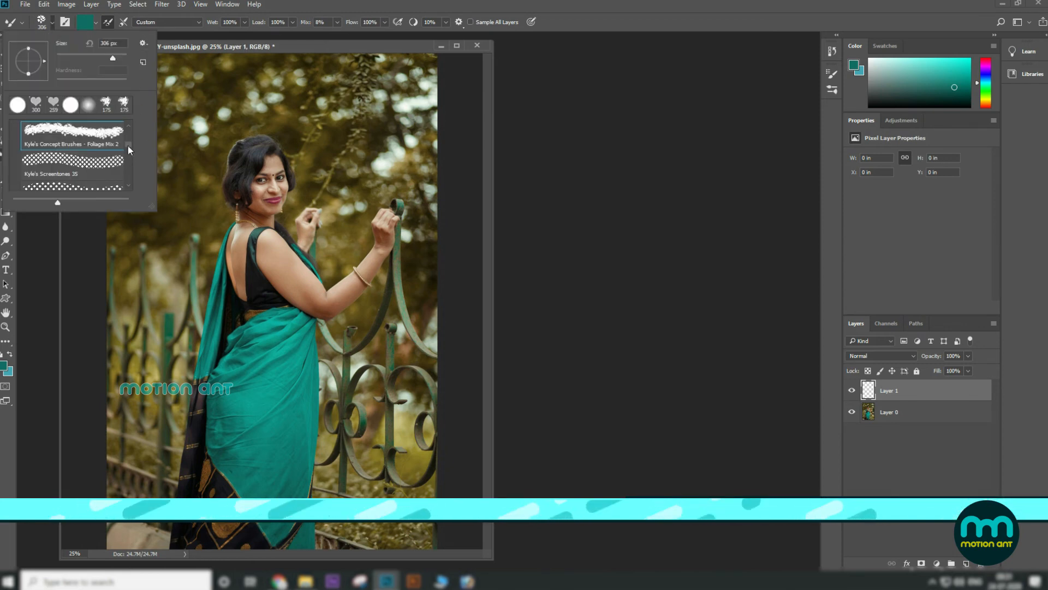
scroll(129, 163, up, 2)
drag(129, 144, 129, 121)
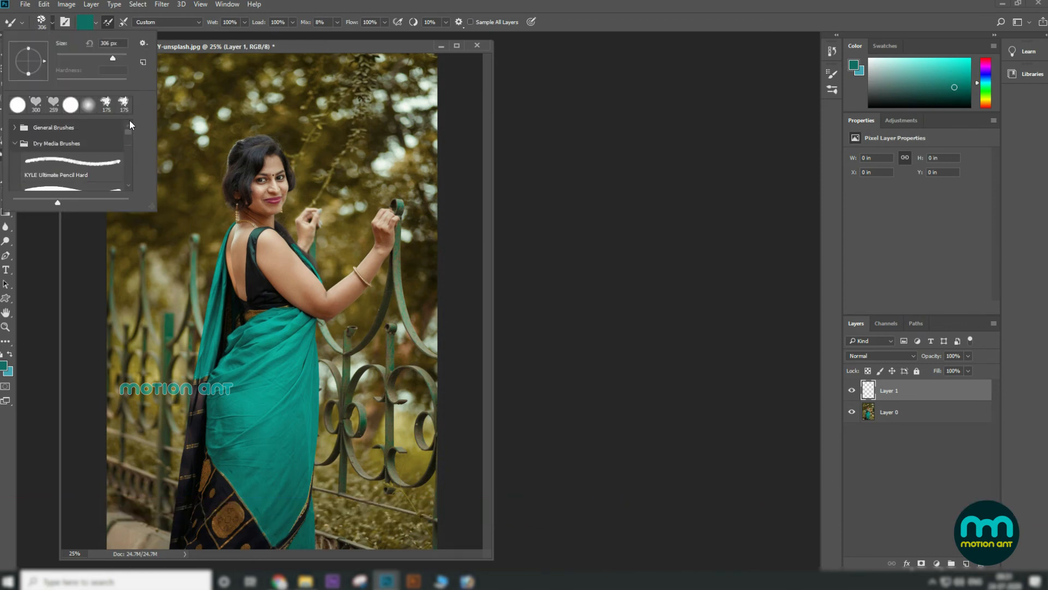
click(13, 128)
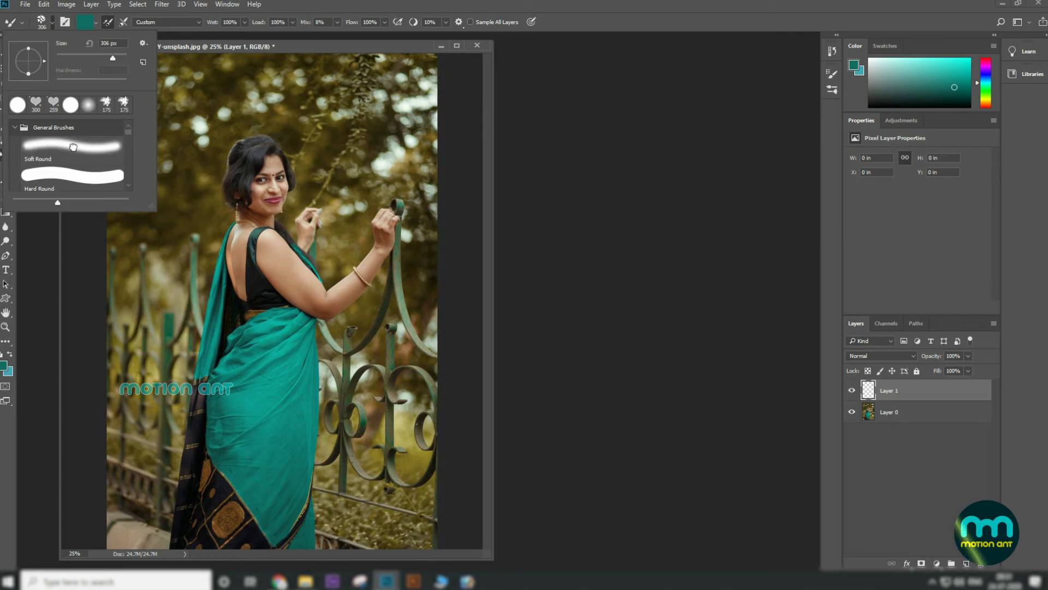
double_click(73, 146)
key(bracketright)
key(bracketright)
key(bracketright)
drag(159, 173, 172, 136)
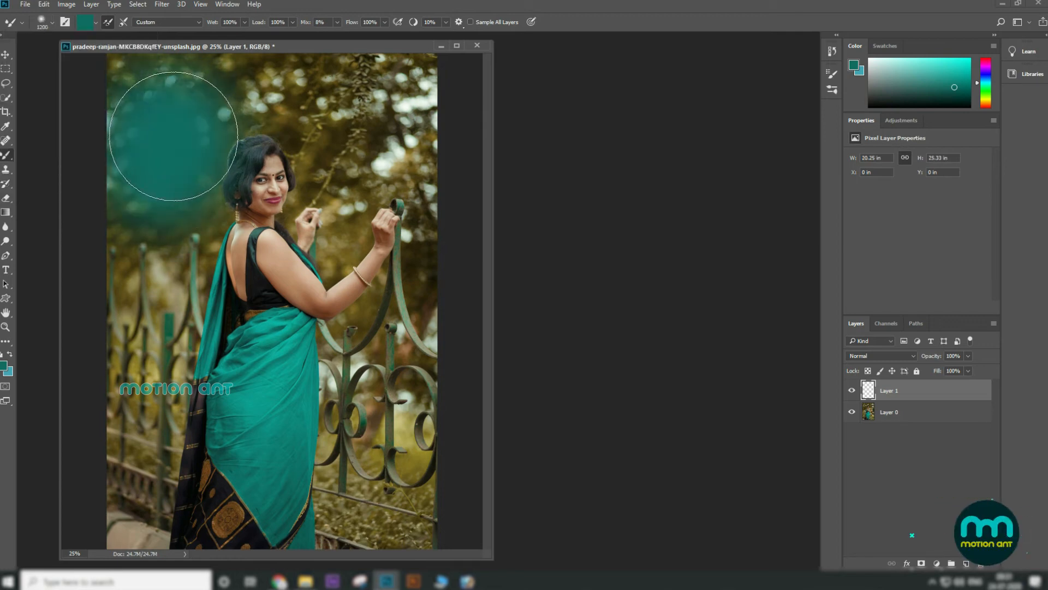
Step: Set the foreground color to red ff0000 and paint a red stroke overlapping the teal one
click(2, 367)
drag(640, 330, 647, 246)
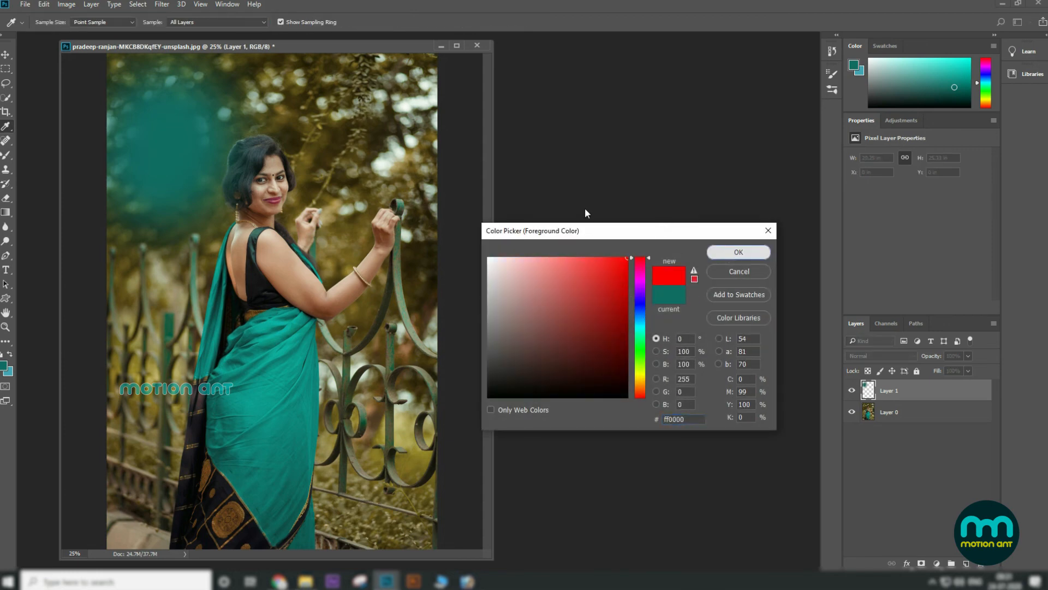
mouse_move(218, 134)
mouse_down()
mouse_move(205, 164)
mouse_move(198, 143)
mouse_move(224, 141)
mouse_move(229, 163)
mouse_move(309, 149)
mouse_up()
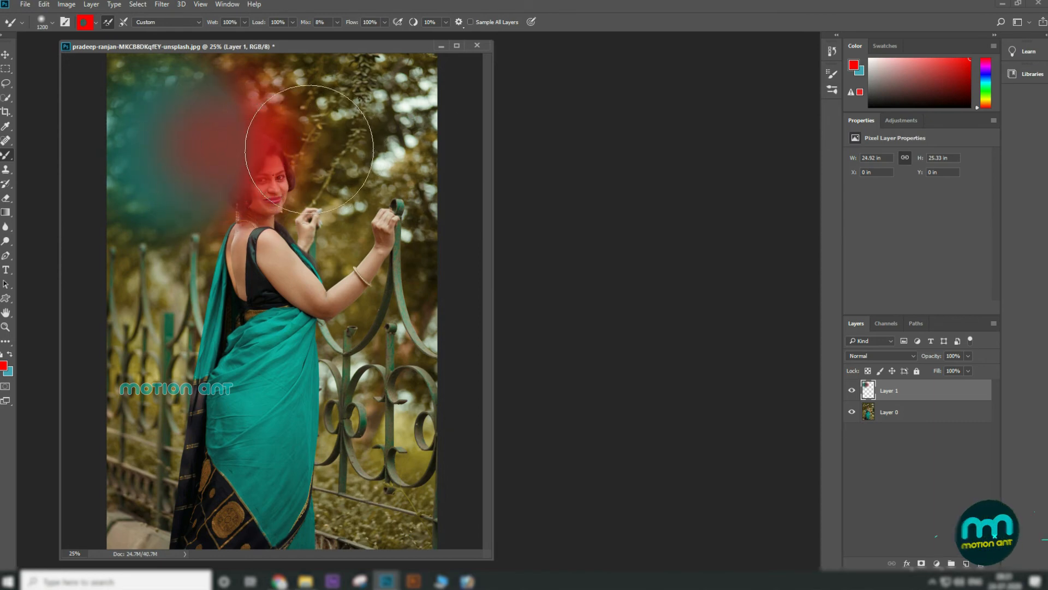
Step: Set the foreground color to bright green, hide the photo layer, and paint a green stroke below the red and teal
click(3, 367)
drag(643, 316, 647, 348)
click(754, 253)
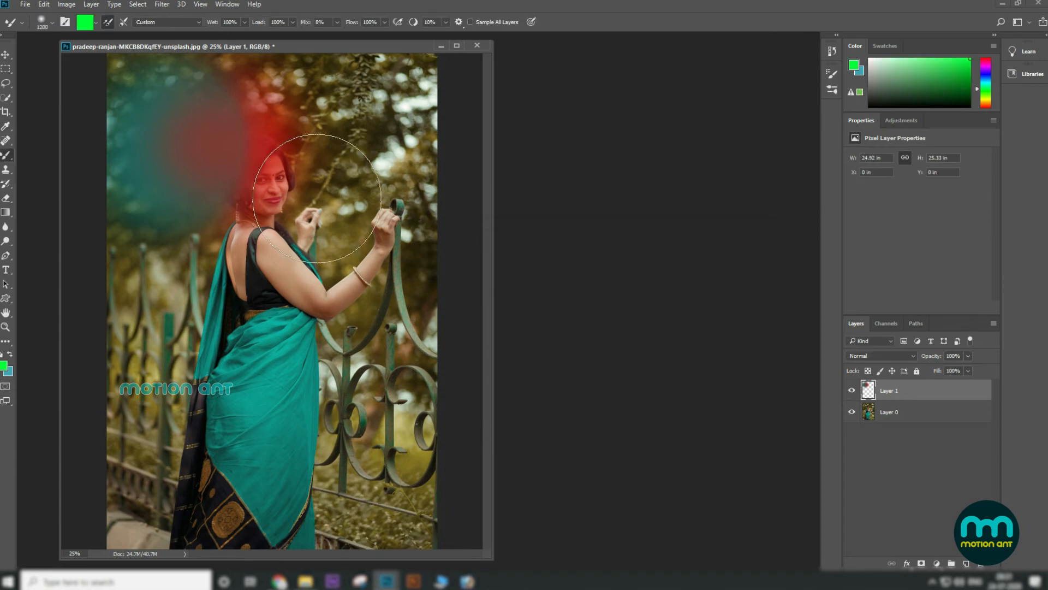
click(852, 412)
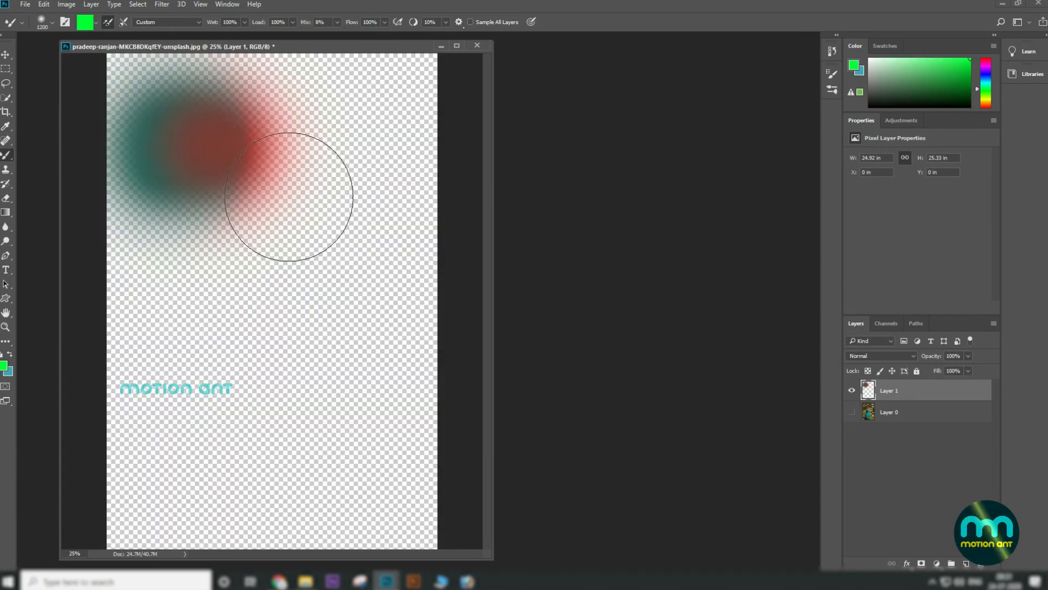
mouse_move(234, 229)
mouse_down()
mouse_move(199, 222)
mouse_move(245, 252)
mouse_up()
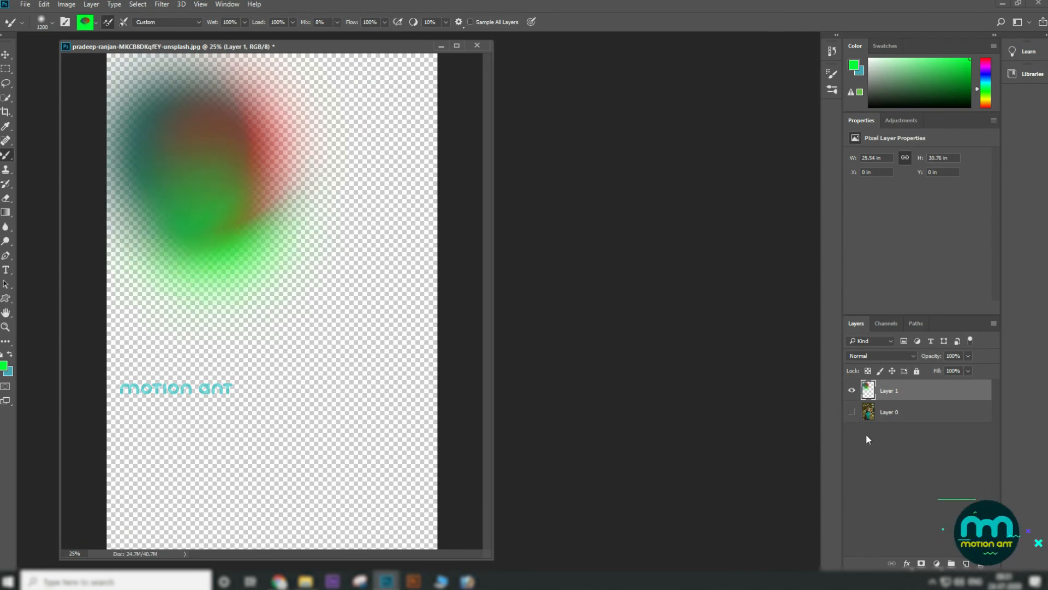
Step: Show and select the photo layer, pick a dark teal color, swap it to background, and fill the layer with it
click(851, 413)
click(920, 413)
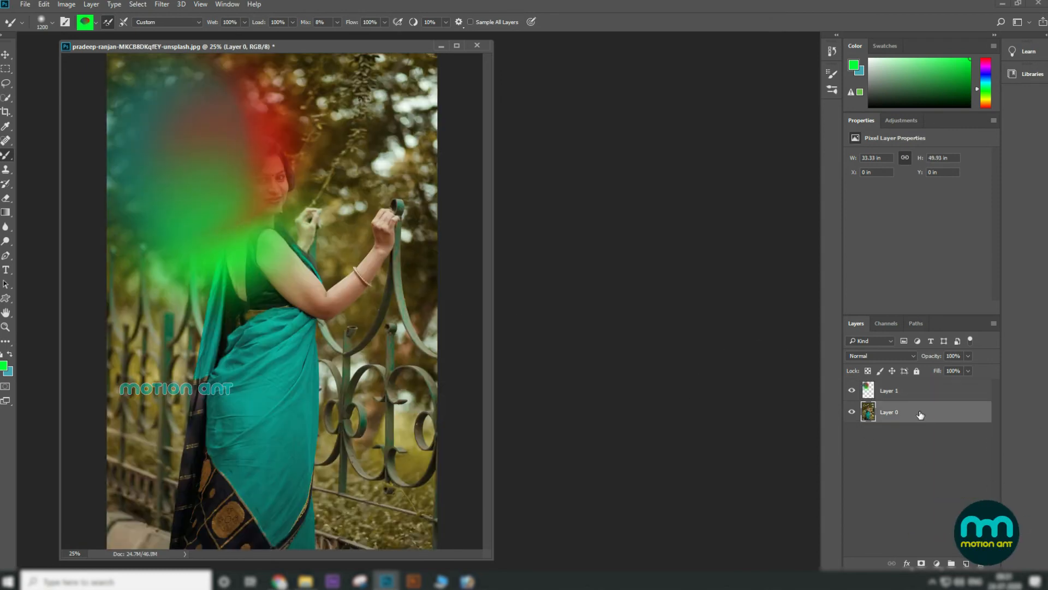
click(4, 368)
click(640, 322)
click(739, 251)
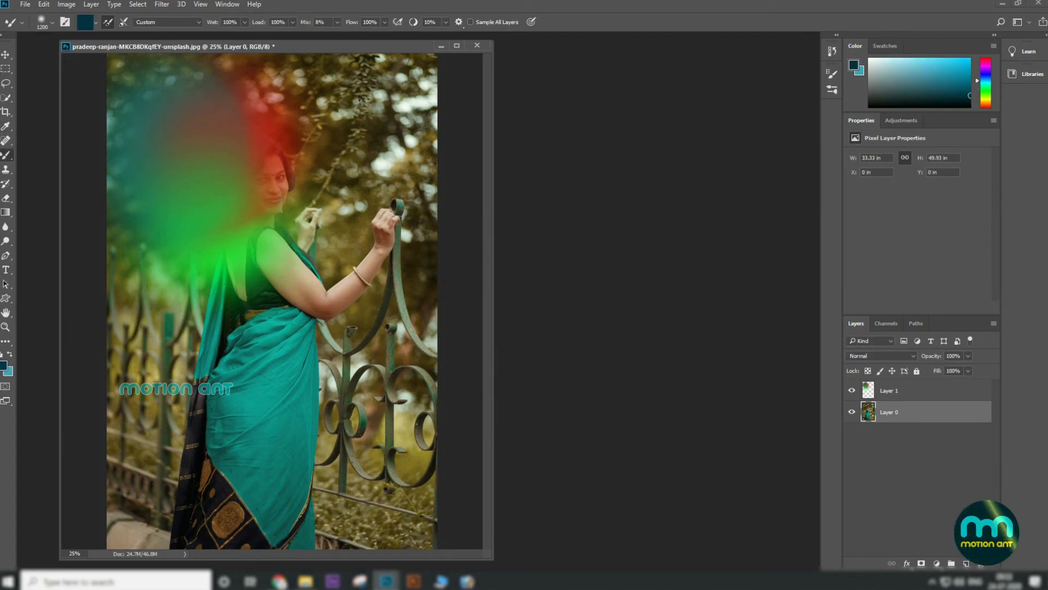
click(9, 356)
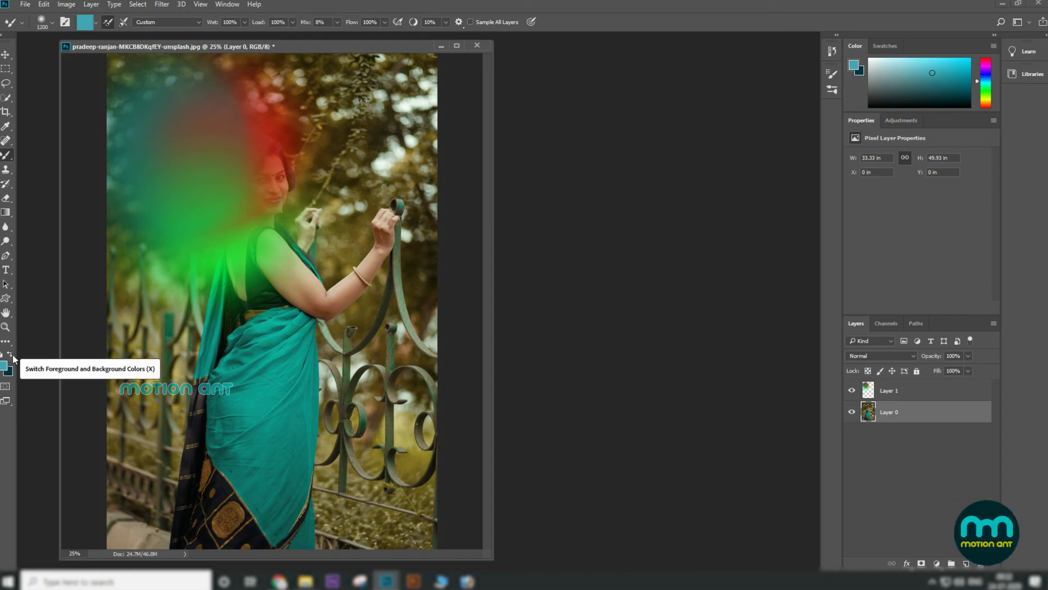
key(ctrl+BackSpace)
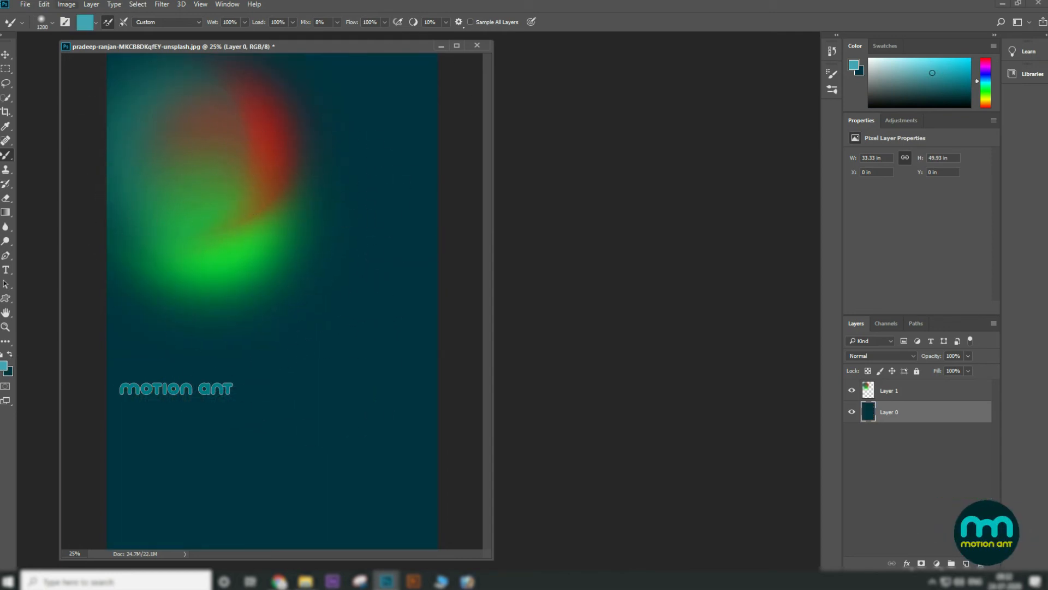
Step: Close the document without saving changes
click(5, 57)
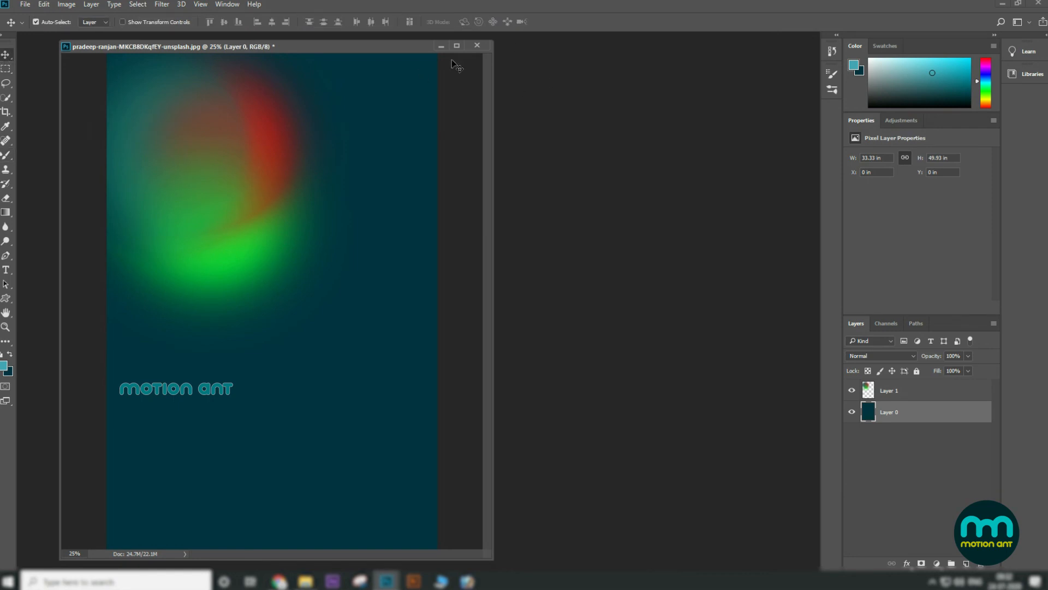
click(483, 47)
click(549, 212)
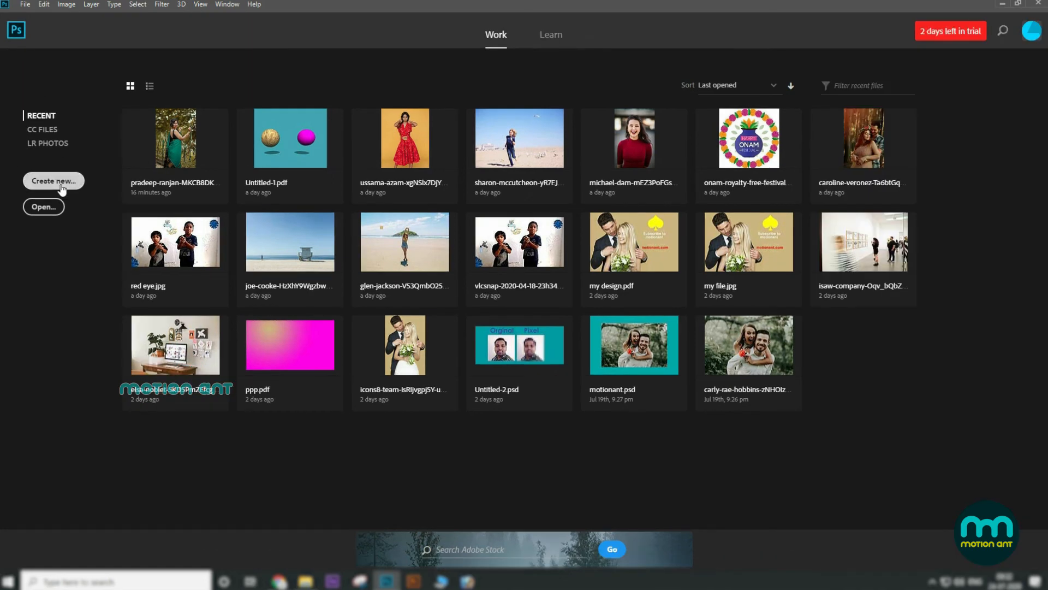
Step: Create a new Film & Video HDTV 1080p document of 1920 x 1080 pixels
click(53, 180)
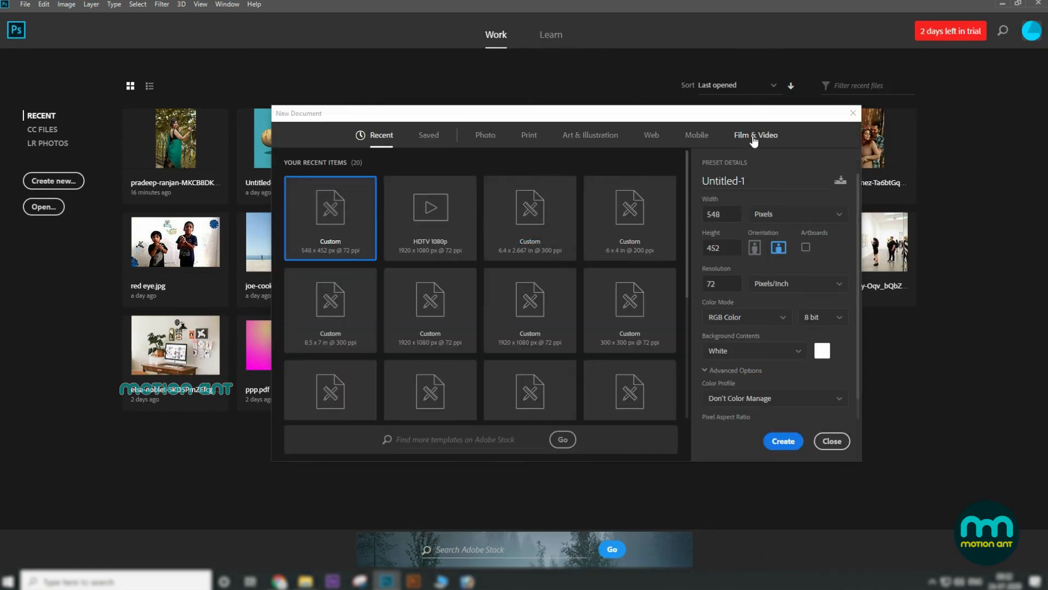
click(754, 137)
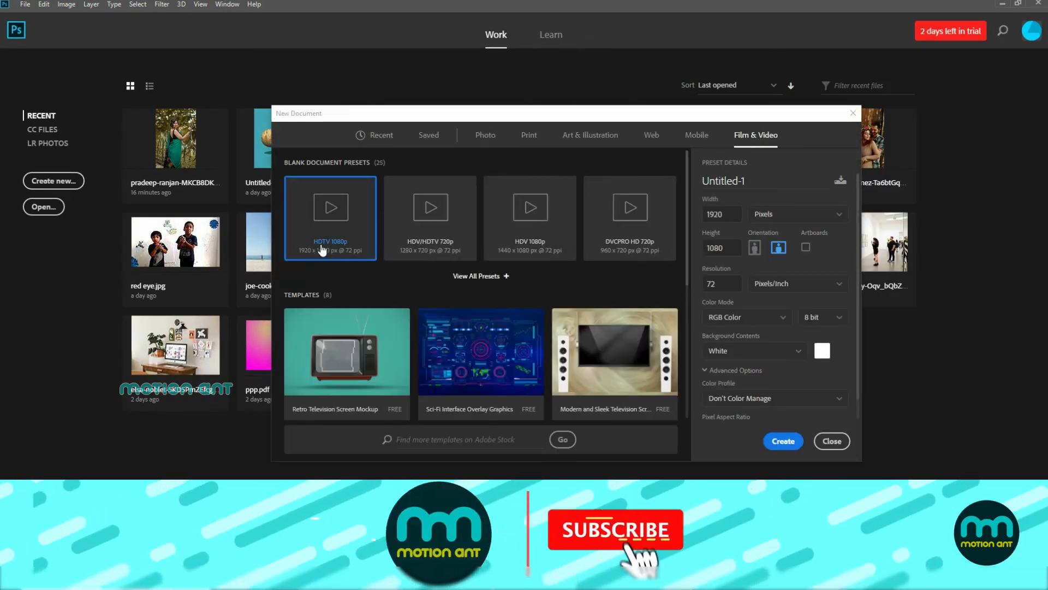
click(786, 442)
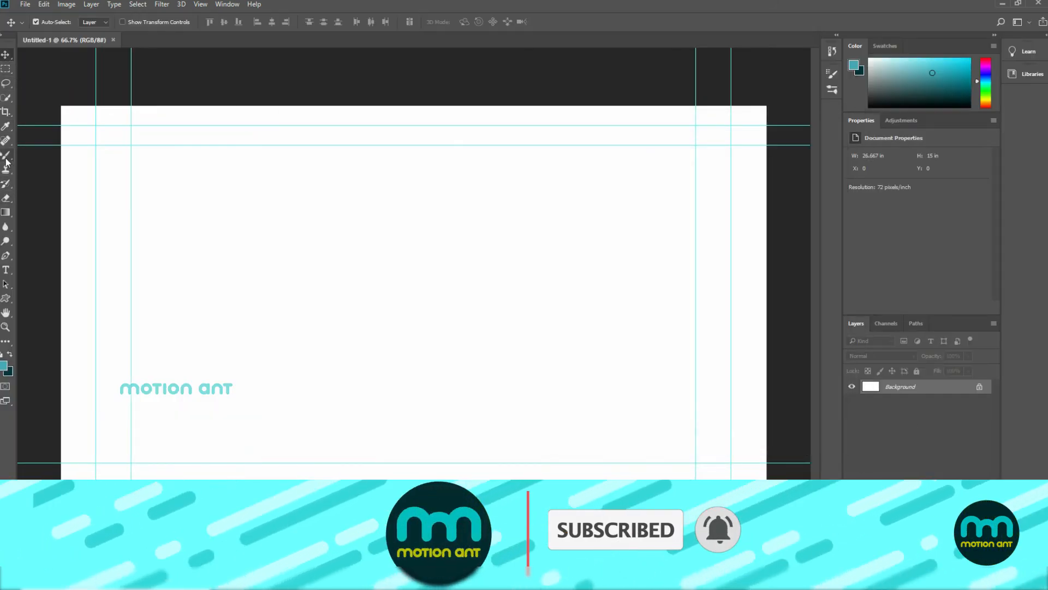
click(6, 159)
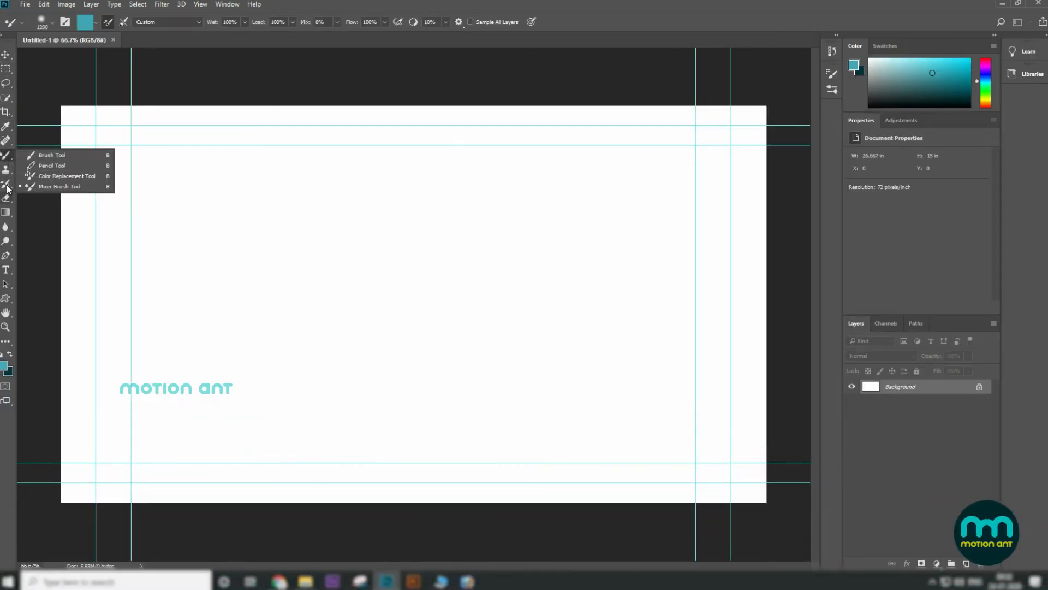
click(7, 171)
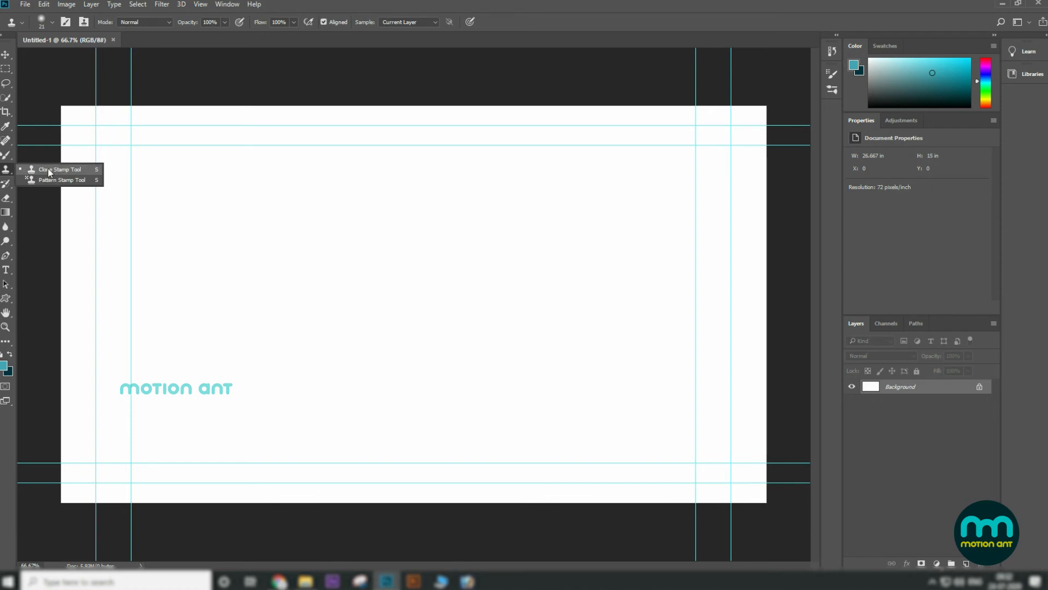
click(11, 55)
Step: Open the image ussama-azam-xgNSlx7DjYM-unsplash.jpg
click(27, 6)
click(44, 28)
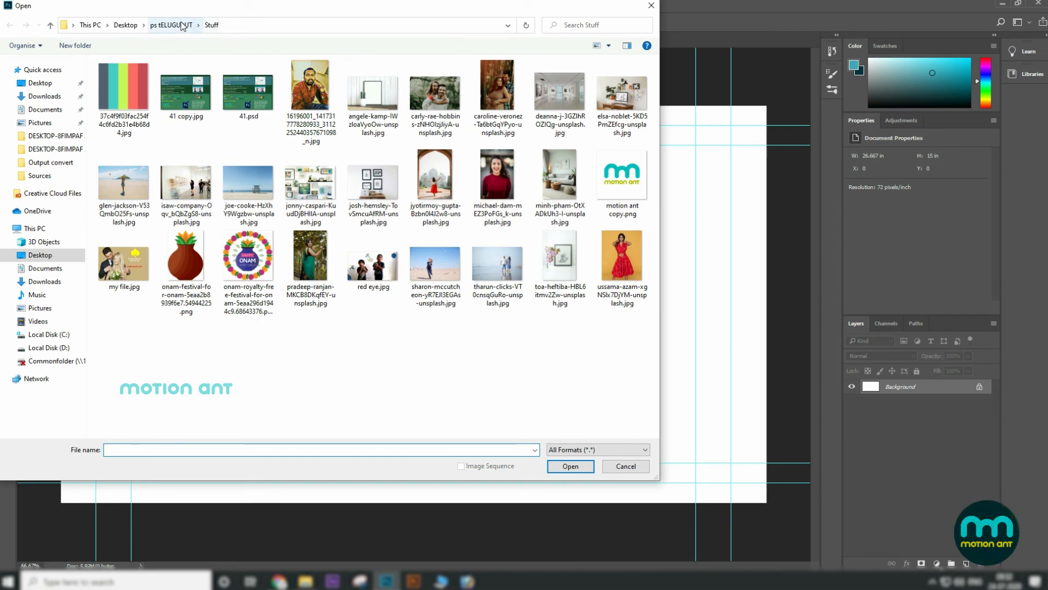
click(377, 266)
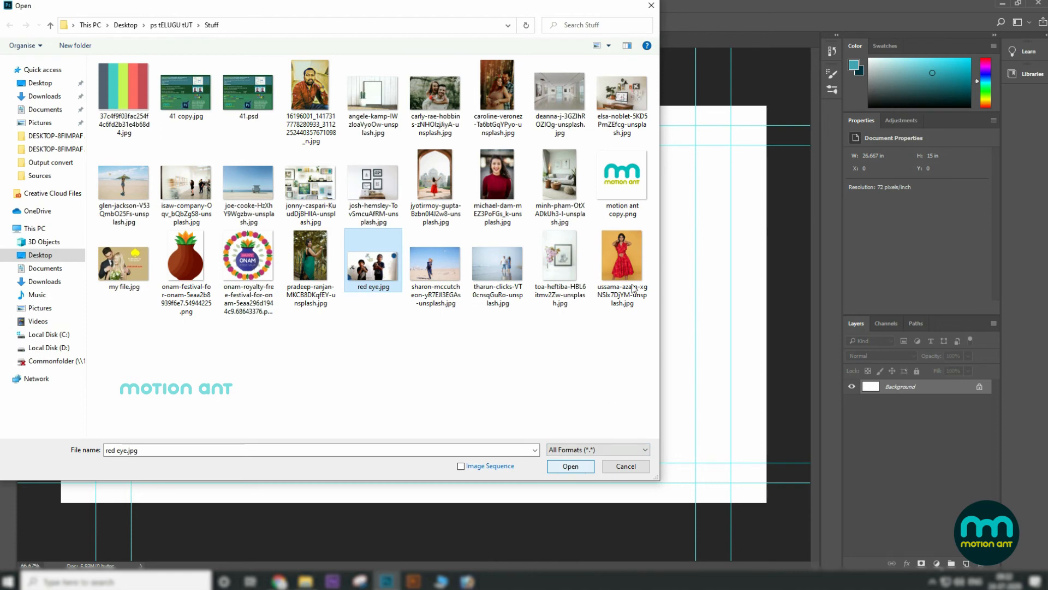
click(626, 260)
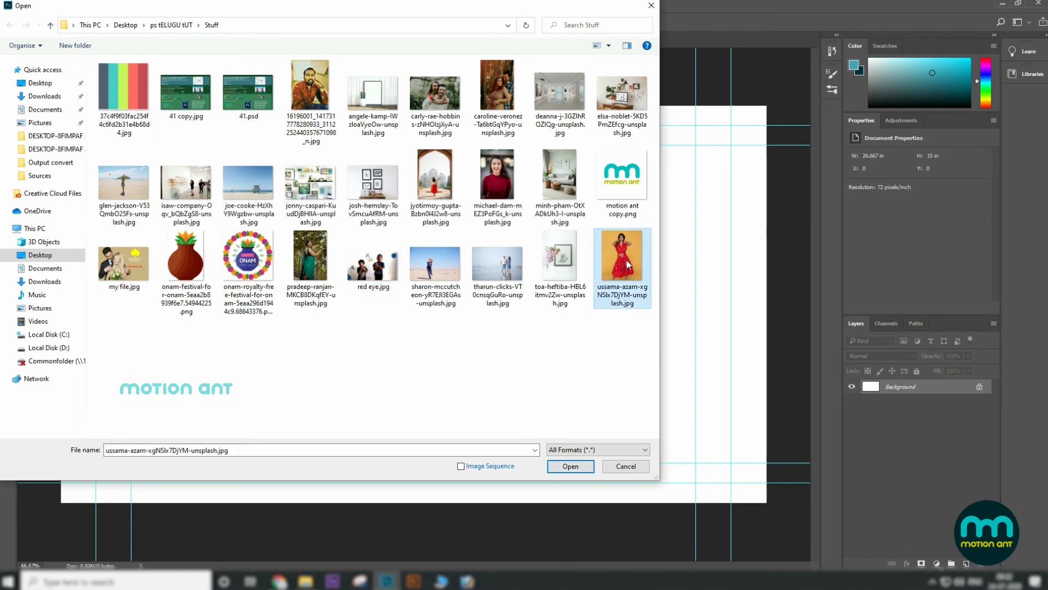
click(573, 467)
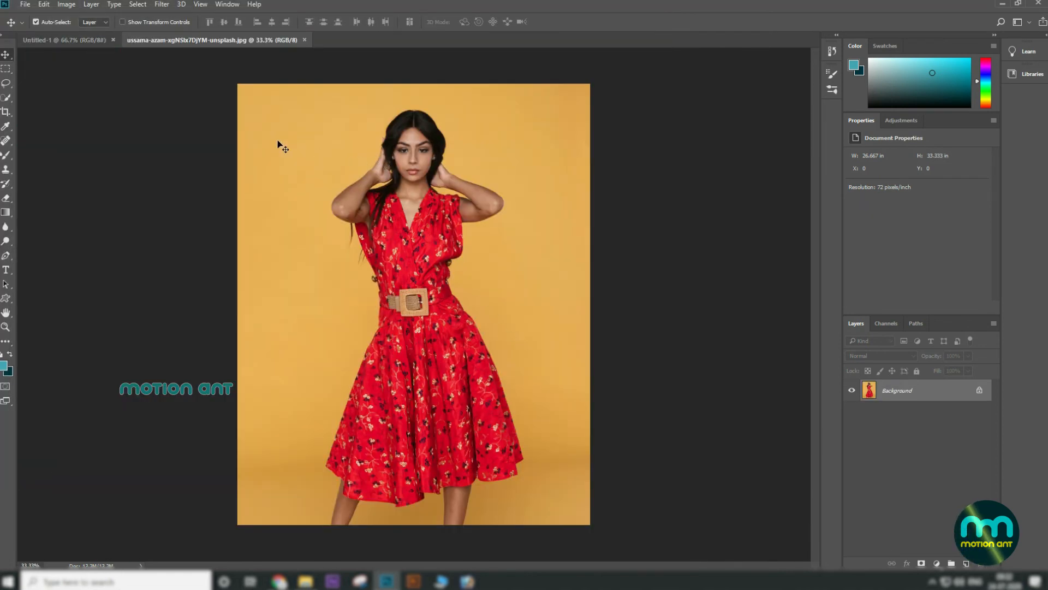
Step: Drag the red-dress photo into the Untitled-1 document as a new layer and close the photo's own window
drag(216, 40, 334, 166)
drag(474, 228, 608, 234)
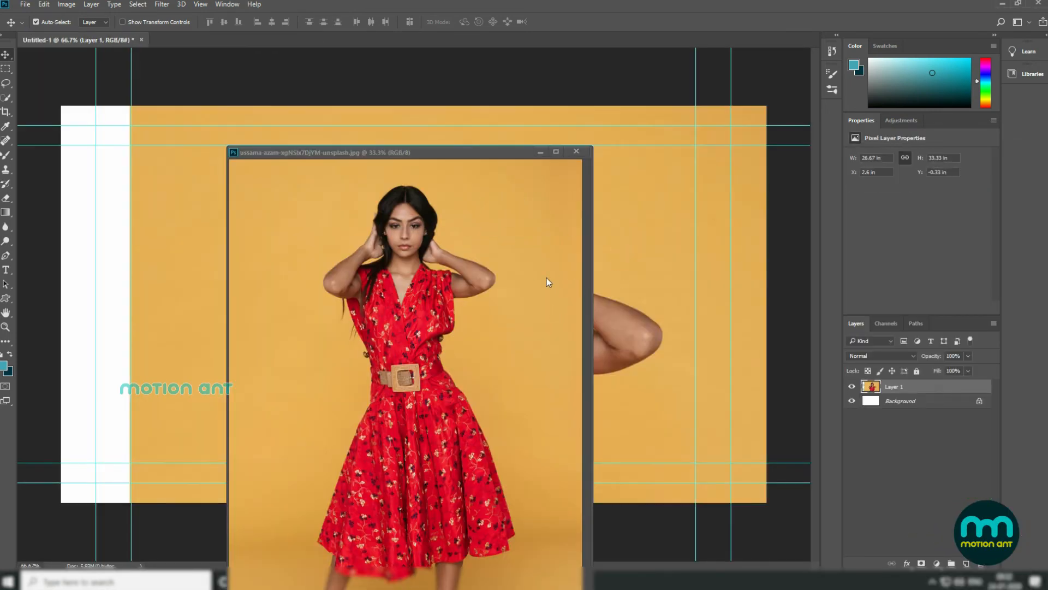
click(573, 161)
click(577, 153)
Step: Scale the red-dress photo layer down to a portrait-sized image and position it in the middle of the document
drag(519, 299, 460, 294)
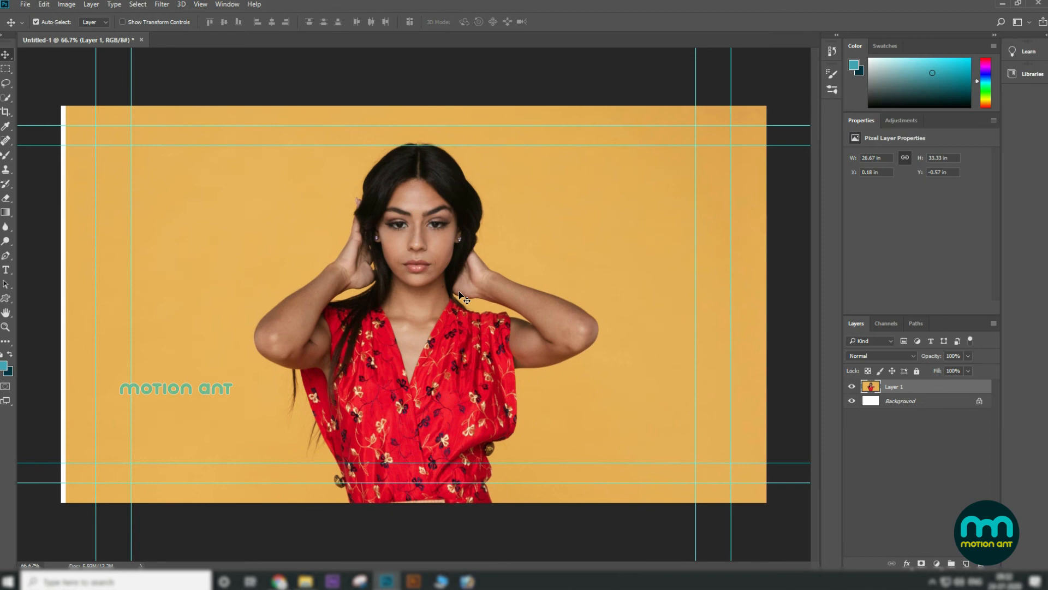
key(ctrl+minus)
key(ctrl+t)
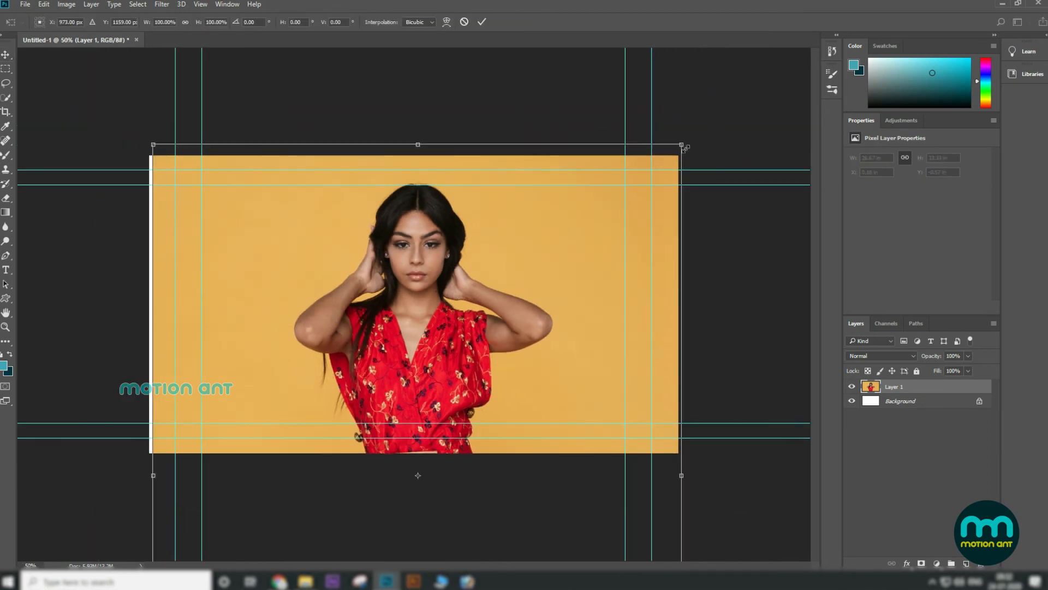
drag(682, 145, 524, 342)
drag(462, 411, 357, 252)
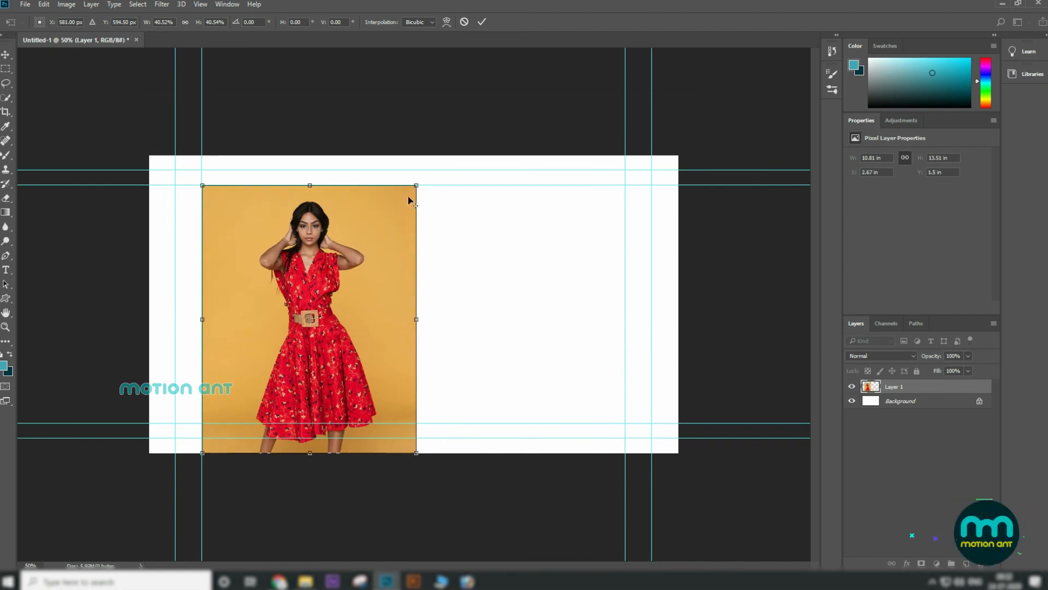
drag(416, 186, 409, 194)
drag(359, 258, 479, 265)
key(Return)
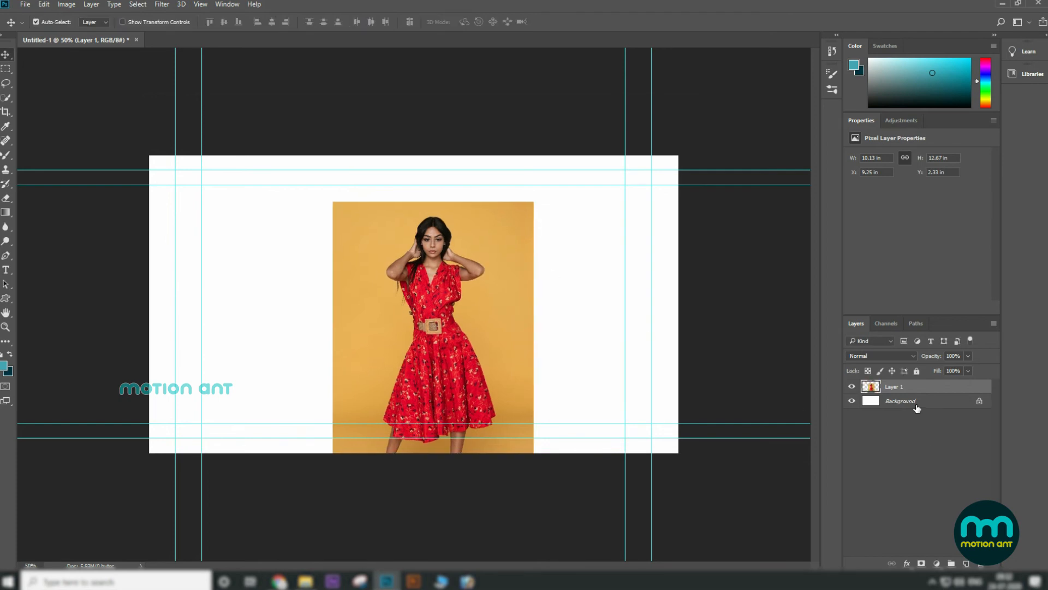
Step: Sample the photo's yellow backdrop as the background colour and fill the Background layer with it
click(901, 401)
click(8, 371)
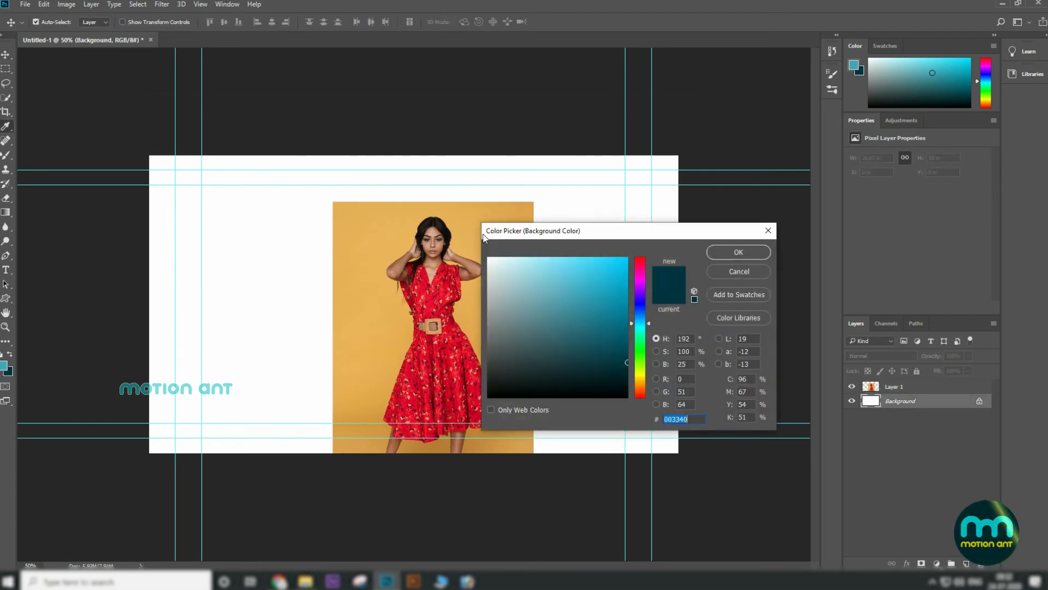
click(513, 208)
click(743, 253)
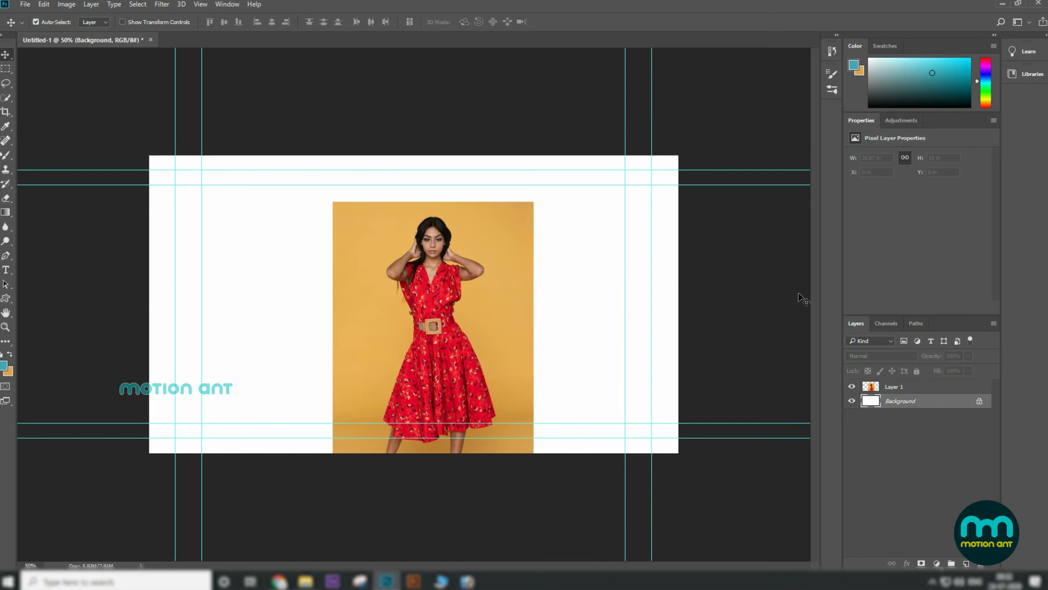
key(ctrl+BackSpace)
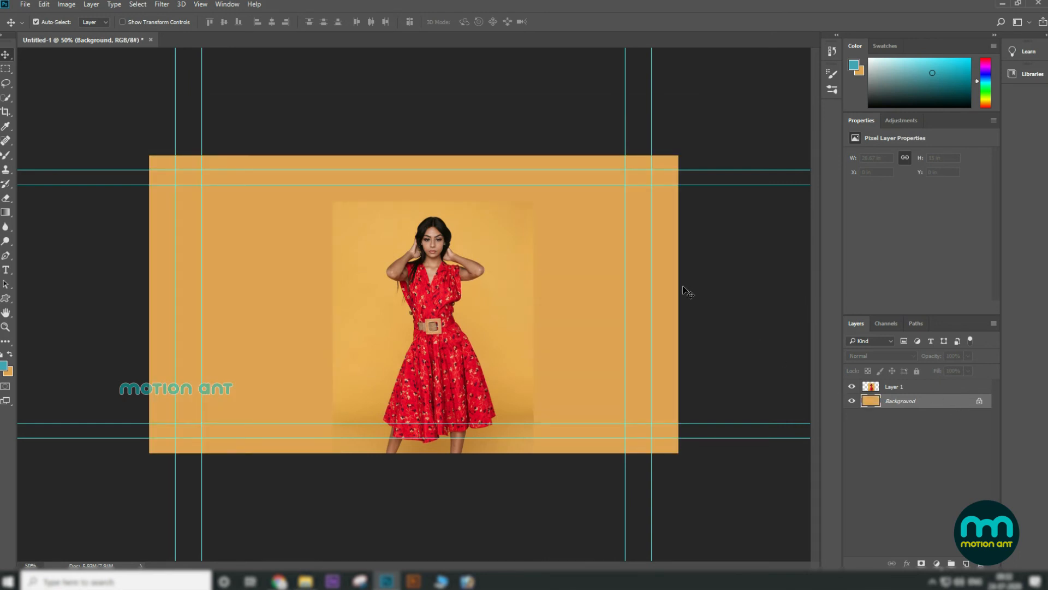
Step: Select the photo layer and switch to the Eraser Tool
right_click(530, 256)
click(539, 257)
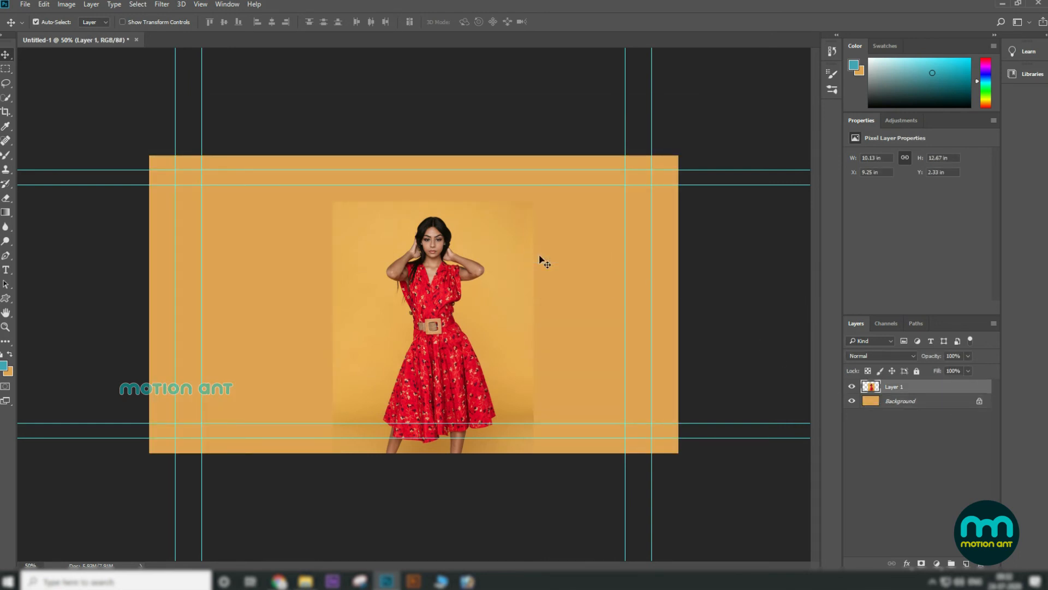
key(shift+e)
right_click(5, 200)
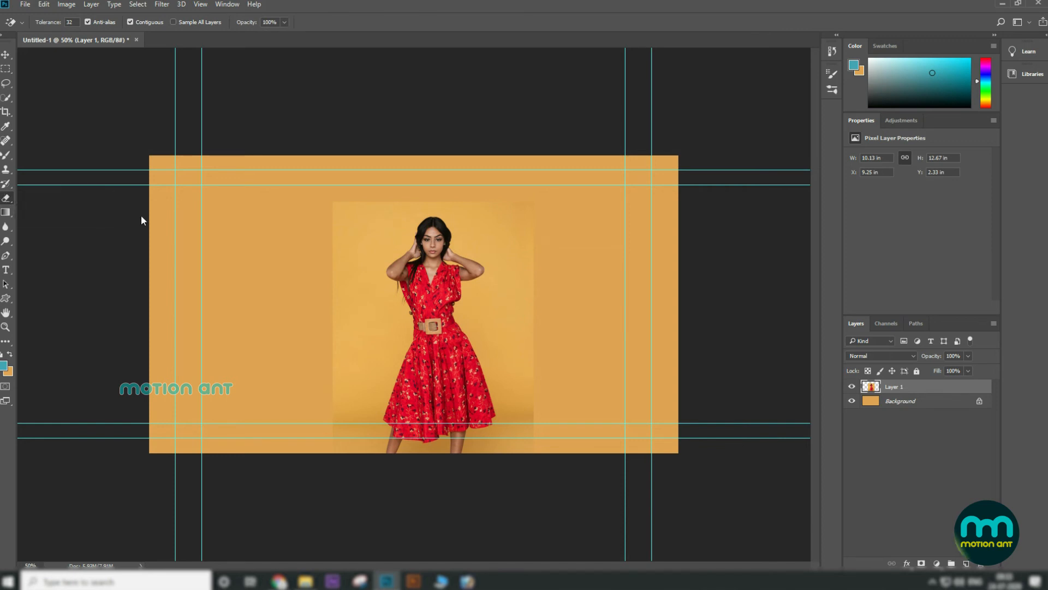
click(63, 197)
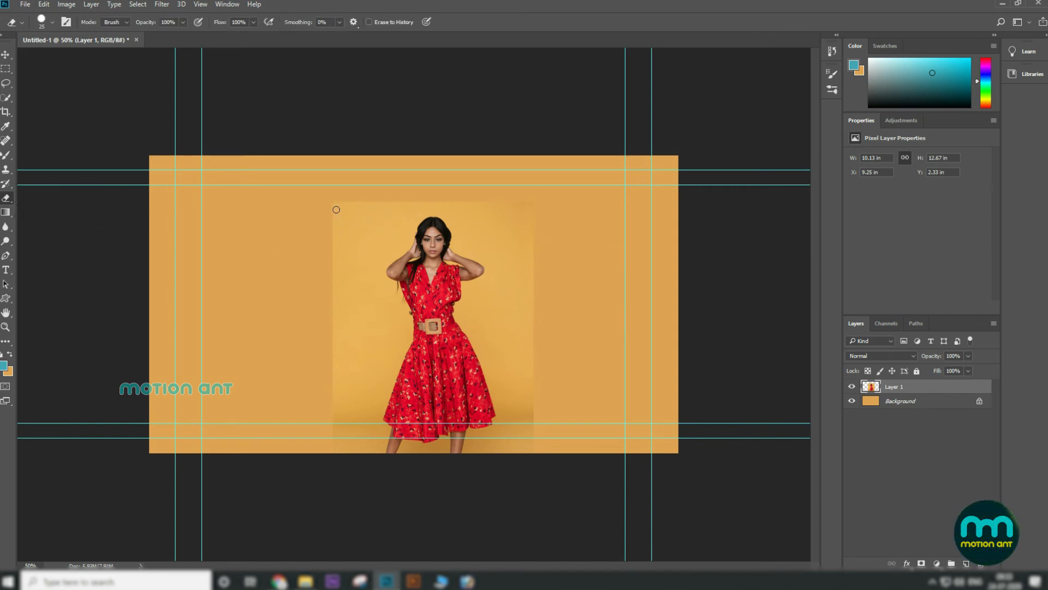
Step: Enlarge the eraser brush, try an erase stroke near the photo's edge, and undo it
key(bracketright)
key(bracketright)
key(bracketright)
key(bracketright)
key(bracketright)
key(bracketright)
key(bracketright)
key(bracketright)
key(bracketright)
key(bracketright)
key(bracketright)
key(bracketright)
key(bracketright)
drag(335, 196, 306, 189)
key(ctrl+z)
Step: Switch the eraser to the Soft Round brush at 100% opacity and flow and erase the photo's edges to blend into the background
click(52, 21)
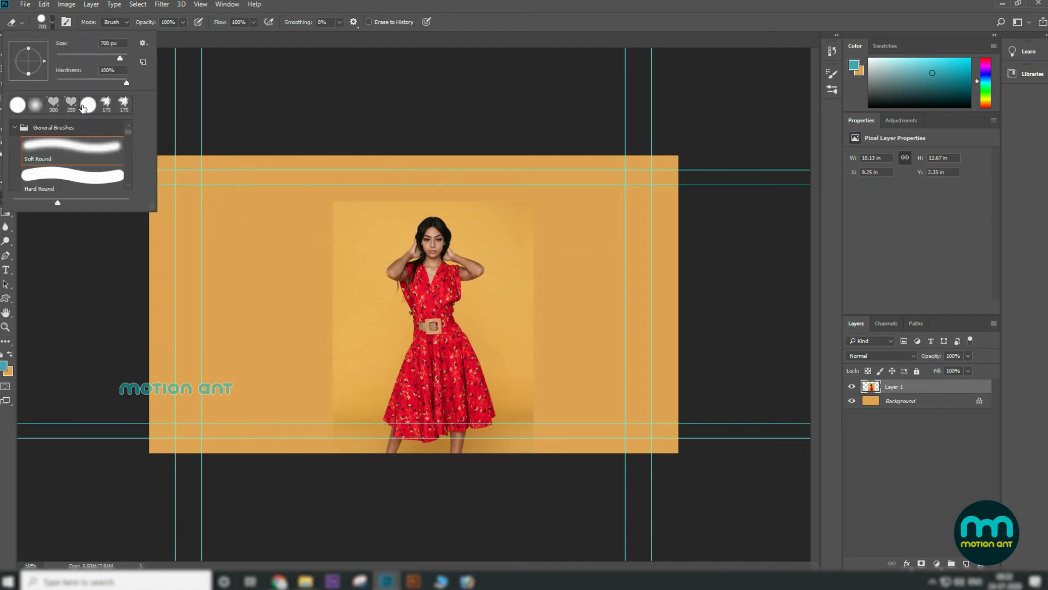
double_click(93, 150)
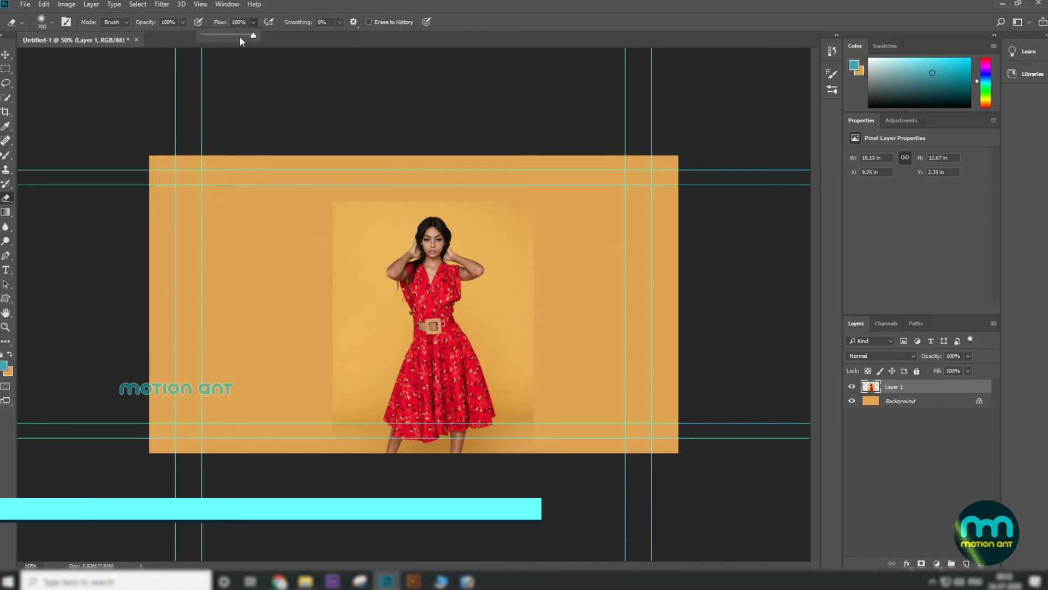
drag(240, 36, 156, 35)
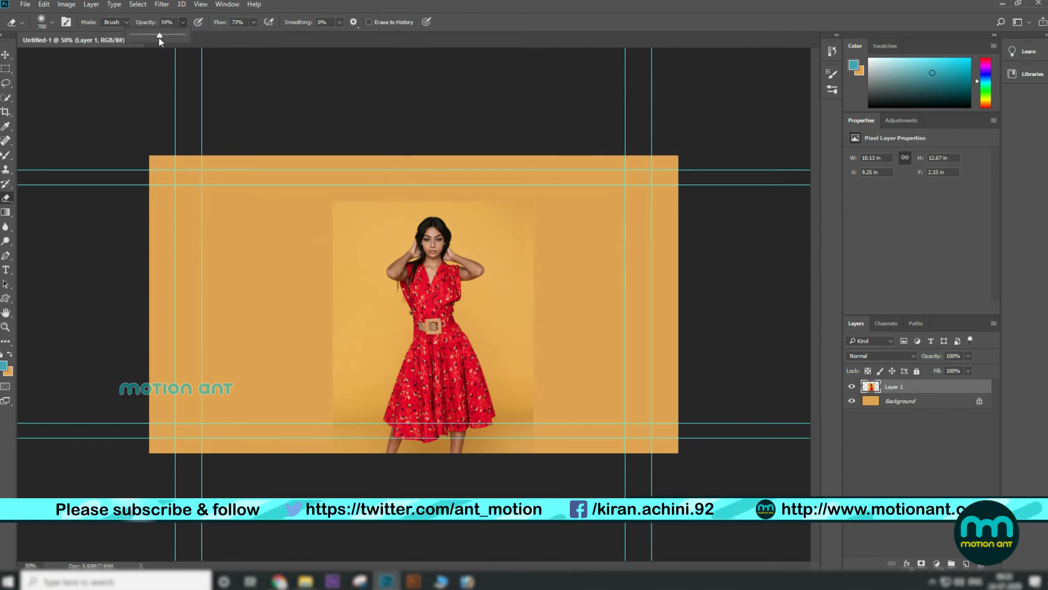
click(253, 21)
drag(253, 36, 270, 35)
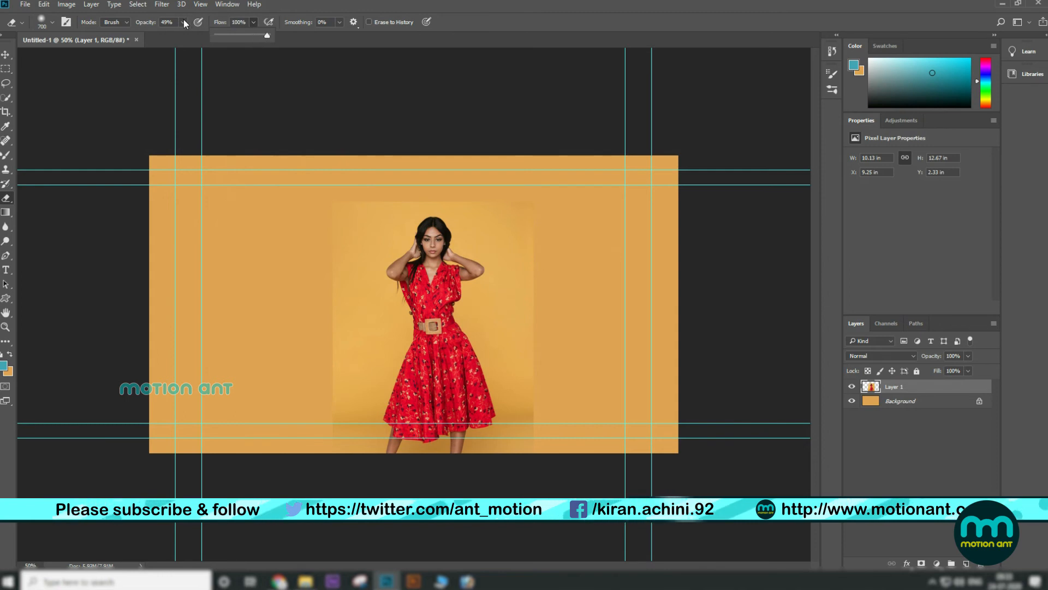
click(183, 22)
drag(184, 35, 213, 35)
click(298, 224)
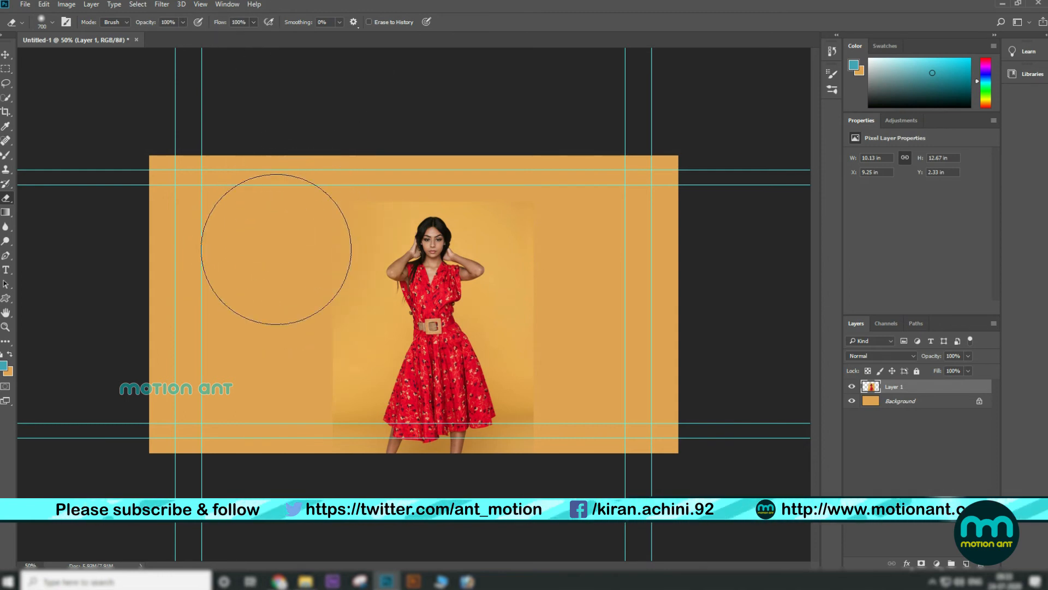
key(bracketleft)
key(bracketleft)
key(bracketleft)
key(bracketleft)
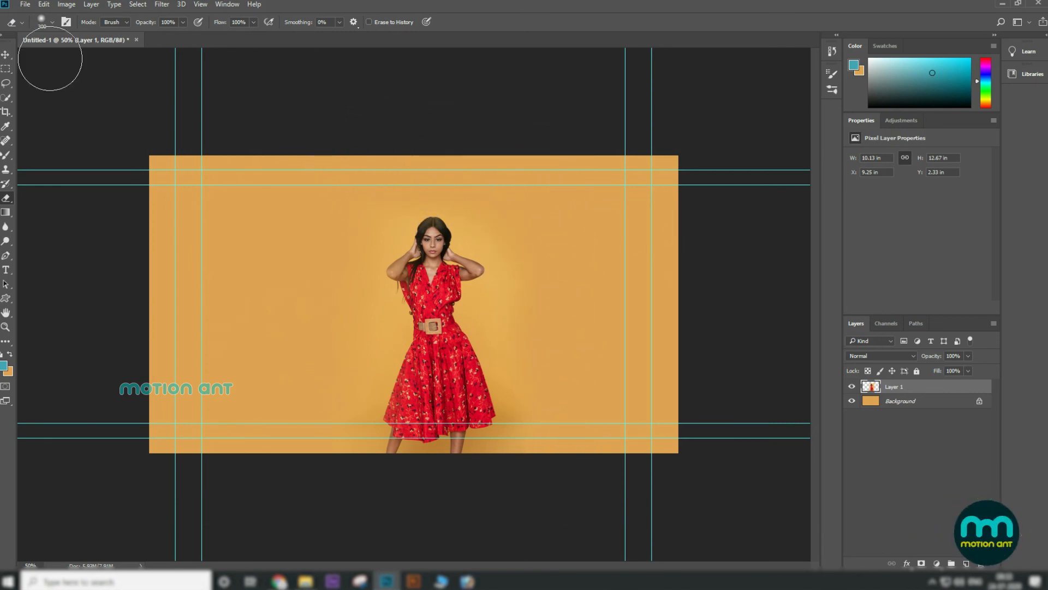
Step: Merge the photo layer into the Background and convert the result into a normal layer named Layer 0
click(11, 54)
shift+click(919, 406)
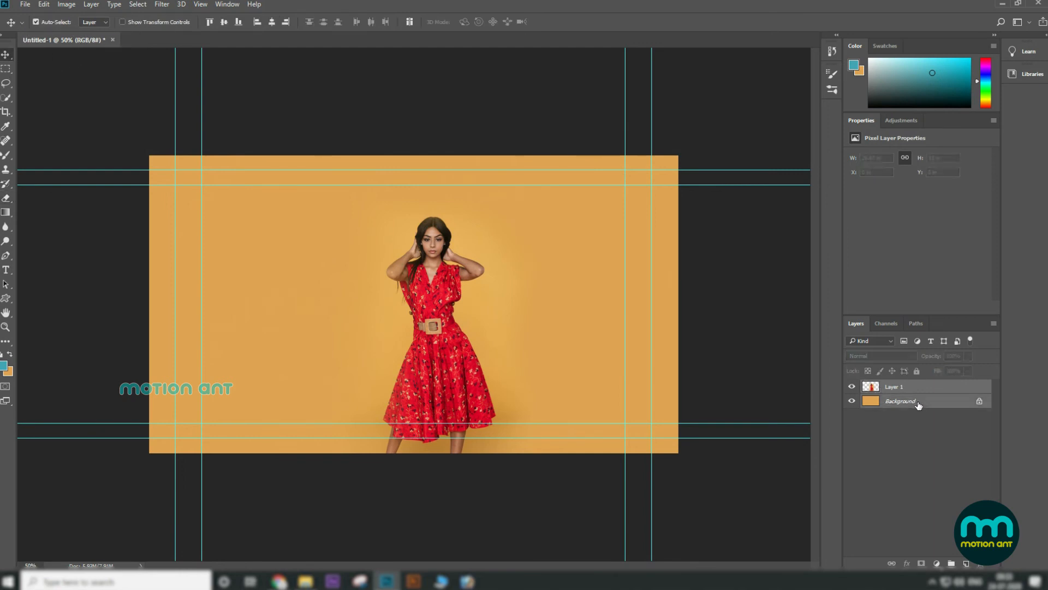
key(ctrl+e)
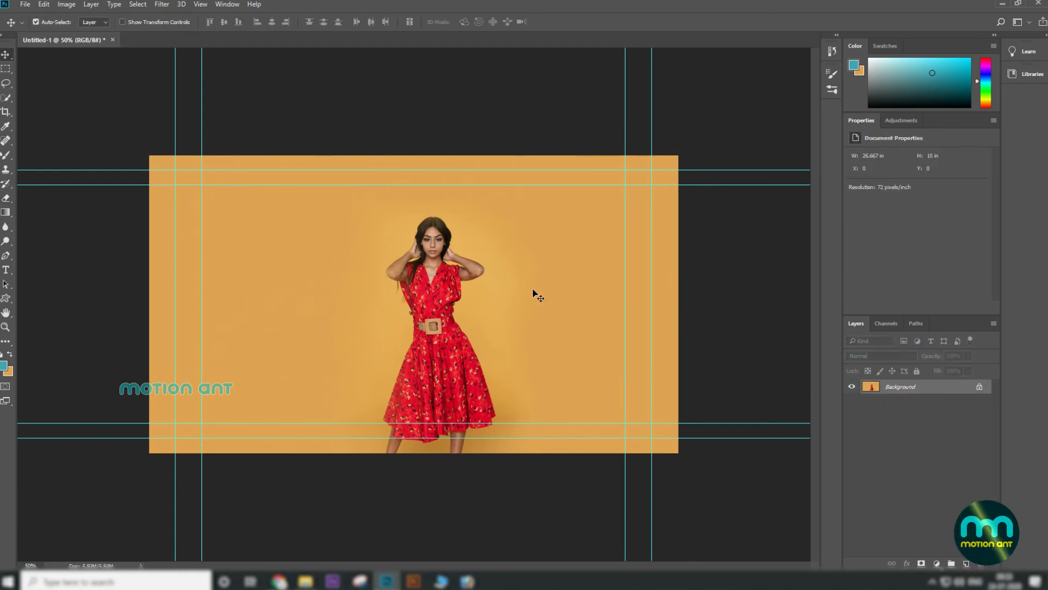
double_click(916, 389)
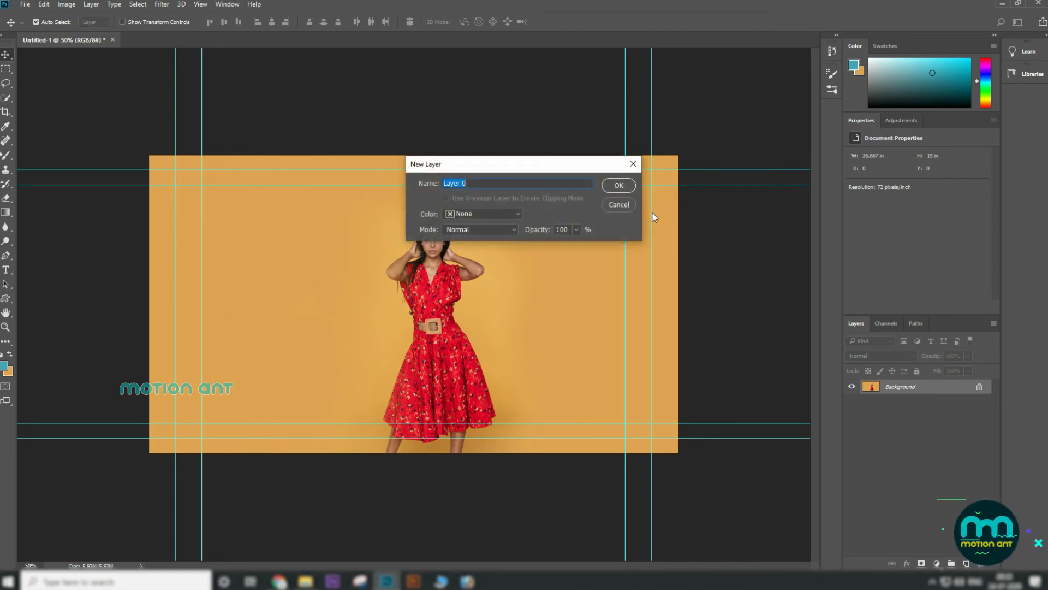
click(617, 186)
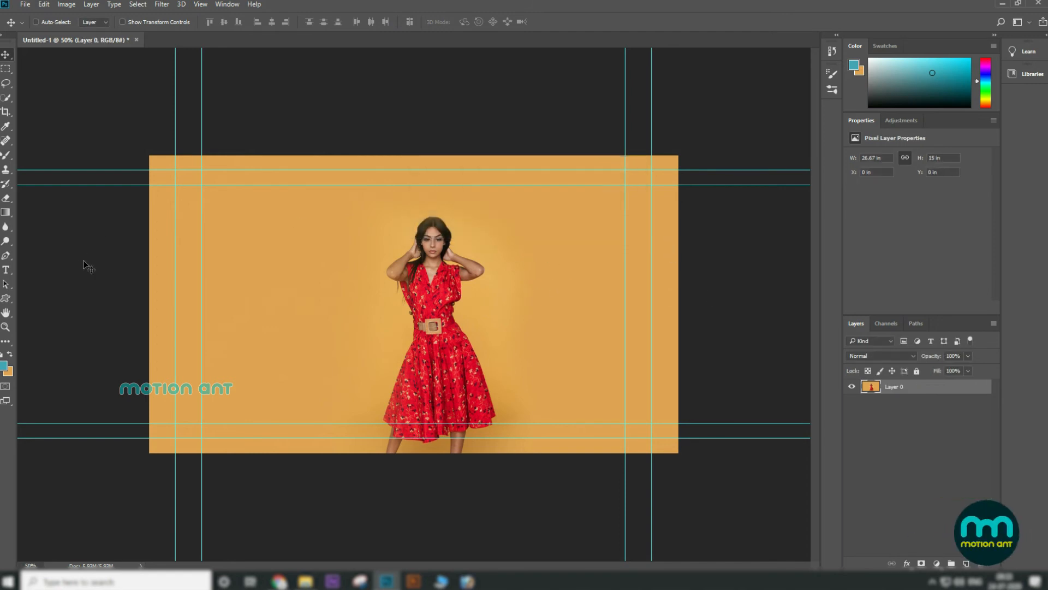
Step: Clone the woman with the Clone Stamp Tool, sampling her and painting a full duplicate to her right
key(ctrl+plus)
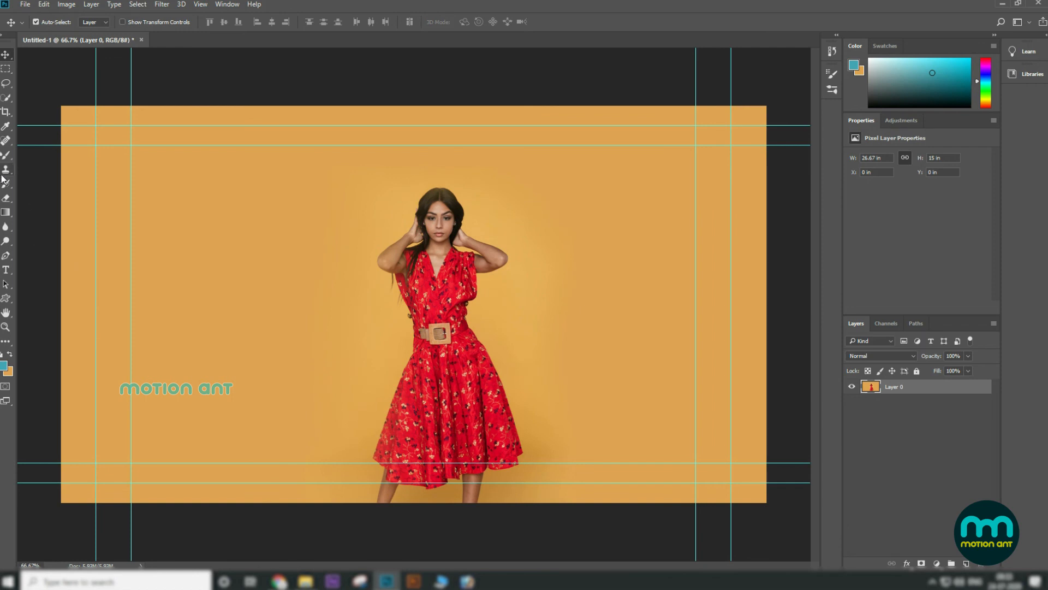
click(5, 170)
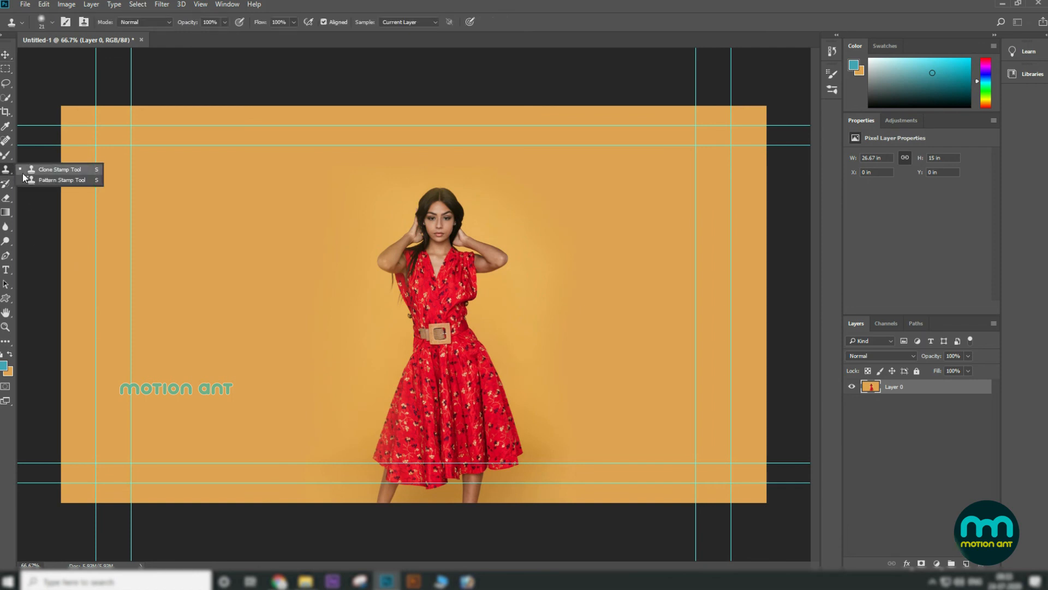
click(51, 172)
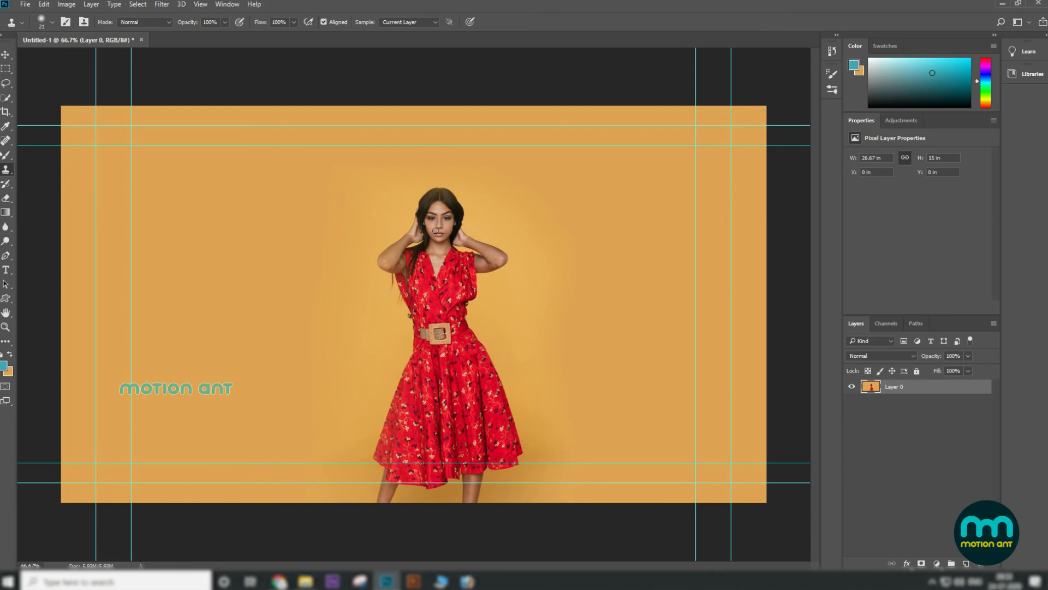
key(bracketright)
key(bracketright)
key(bracketright)
key(bracketright)
key(bracketright)
key(bracketright)
key(bracketright)
key(bracketright)
key(bracketright)
key(bracketleft)
key(bracketleft)
key(bracketleft)
key(bracketleft)
key(bracketleft)
key(bracketright)
key(bracketright)
key(bracketleft)
key(bracketleft)
alt+click(441, 236)
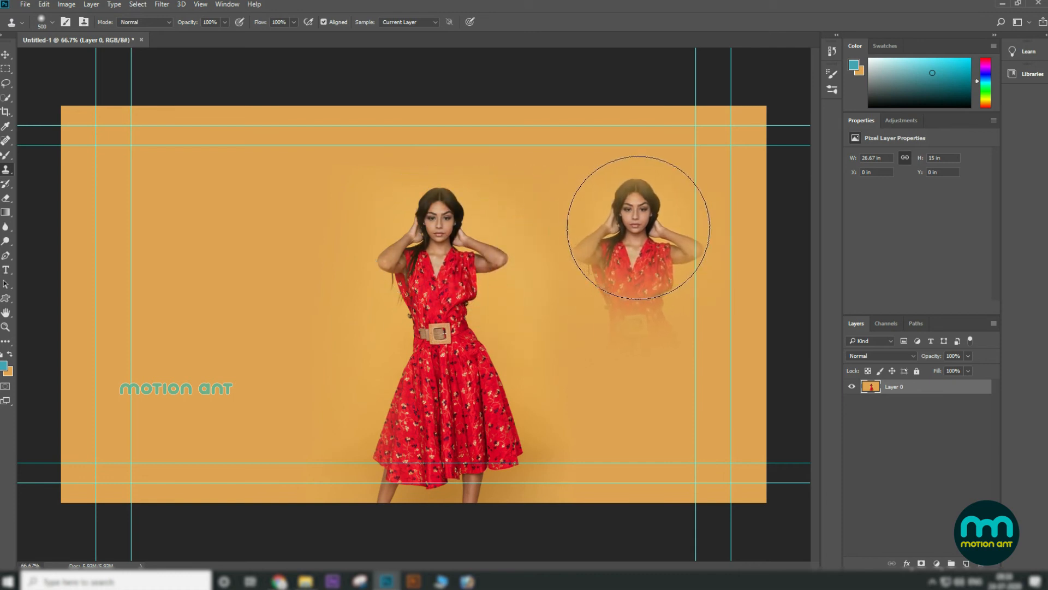
click(638, 227)
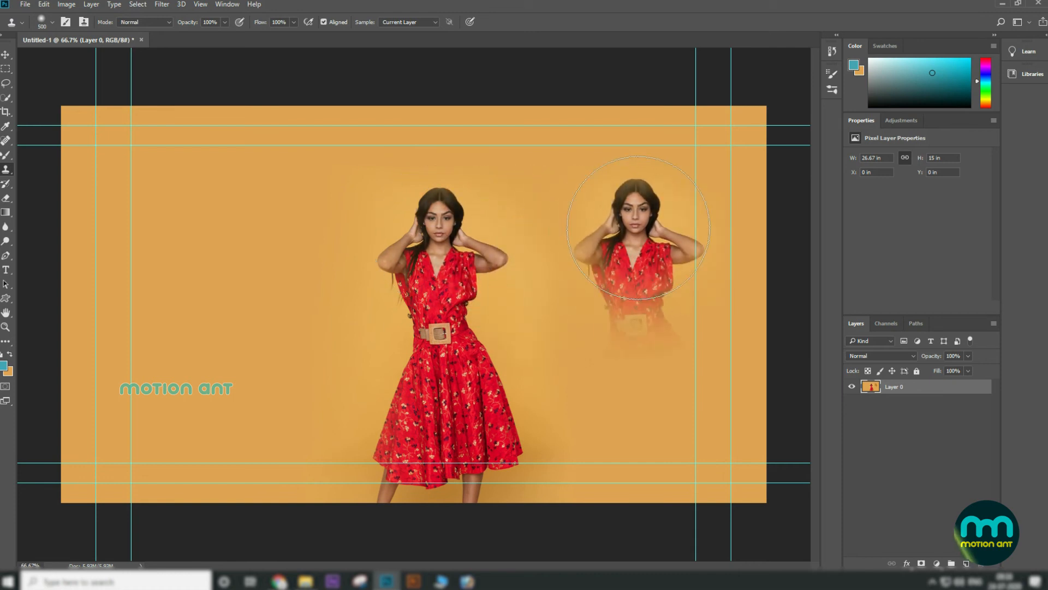
mouse_move(639, 230)
mouse_down()
mouse_move(646, 476)
mouse_move(632, 513)
mouse_up()
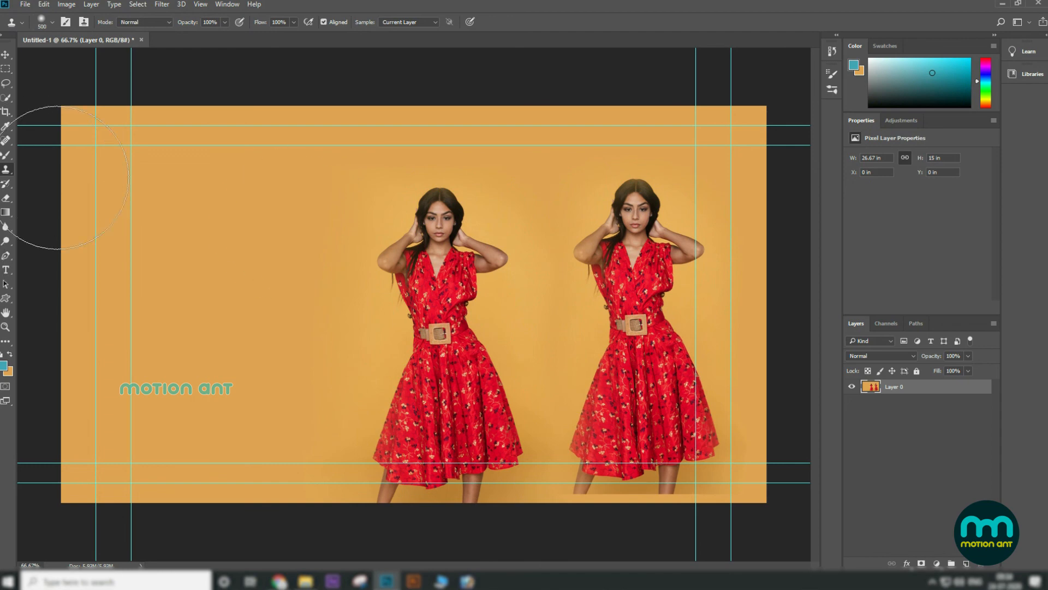
Step: Resample with a smaller Clone Stamp brush and paint a third copy of the woman on the document's left side
alt+click(211, 241)
key([)
key([)
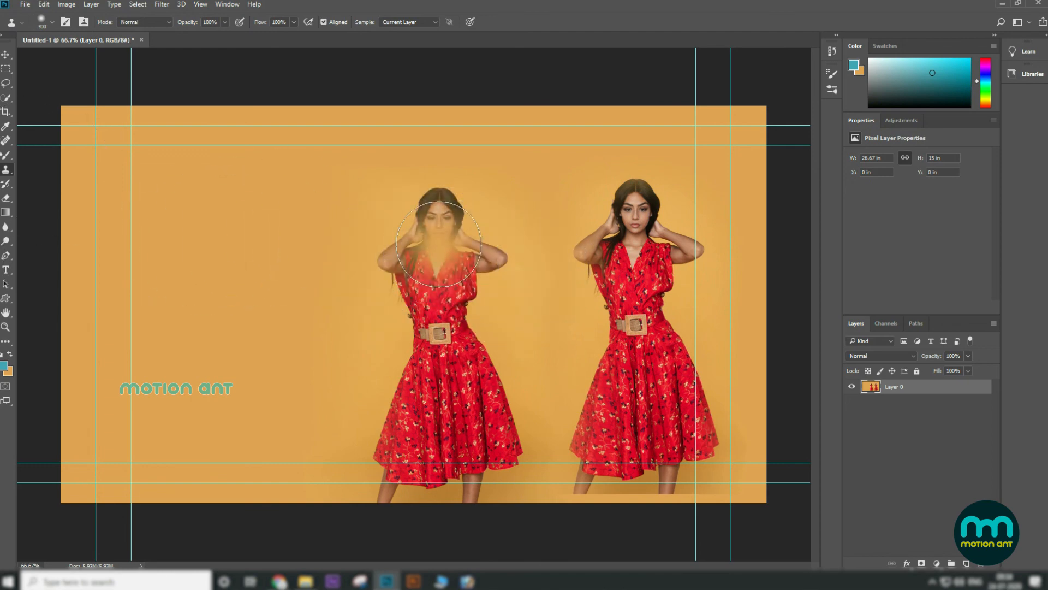
key([)
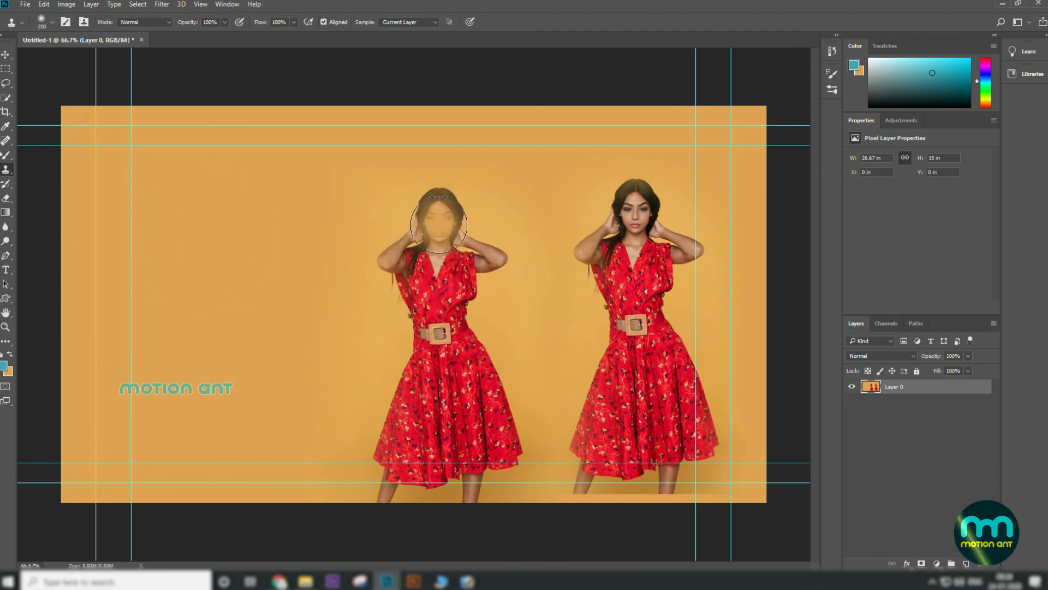
key(bracketright)
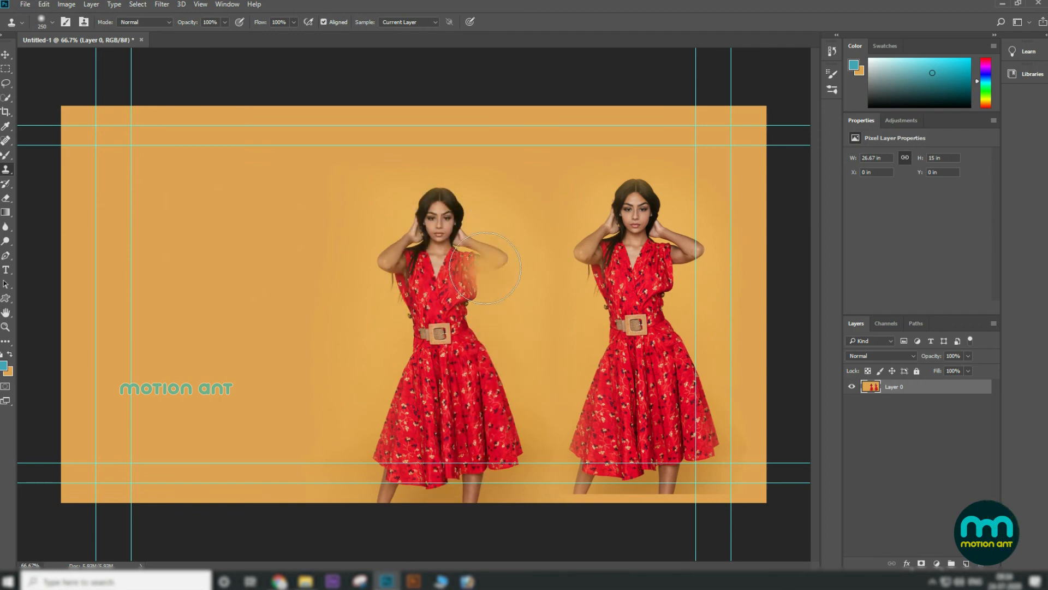
key(bracketright)
key(bracketleft)
key(bracketleft)
key(bracketleft)
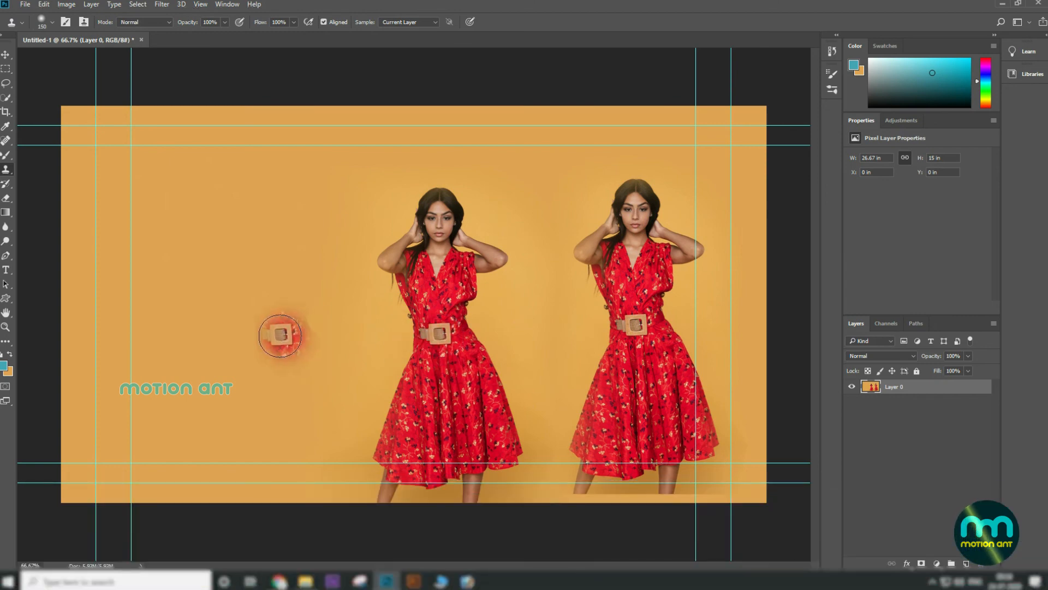
drag(251, 337, 244, 231)
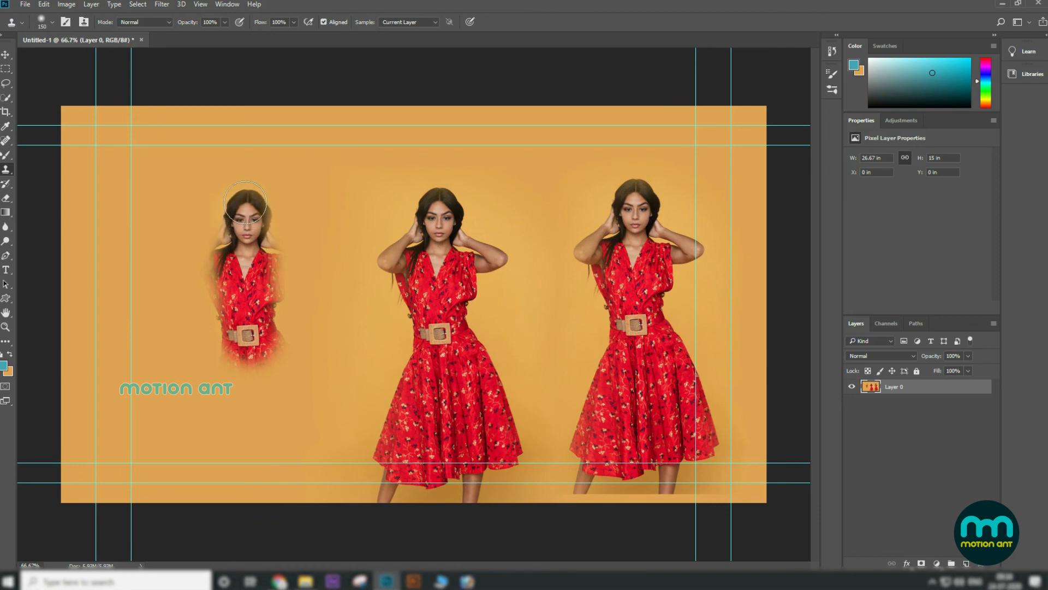
mouse_move(258, 264)
mouse_down()
mouse_move(306, 284)
mouse_move(290, 274)
mouse_move(312, 256)
mouse_up()
mouse_move(224, 270)
mouse_down()
mouse_move(191, 258)
mouse_move(232, 364)
mouse_move(200, 492)
mouse_move(260, 470)
mouse_move(230, 433)
mouse_move(273, 363)
mouse_move(284, 382)
mouse_move(266, 423)
mouse_move(297, 419)
mouse_move(299, 485)
mouse_move(241, 480)
mouse_up()
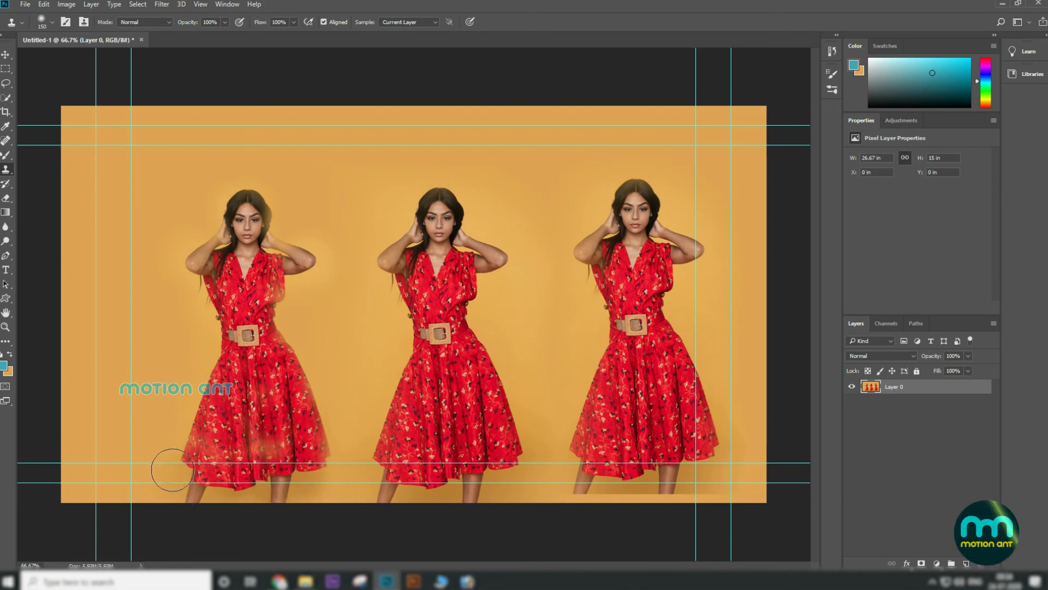
Step: Undo the last few Clone Stamp strokes on the left copy
drag(116, 437, 137, 457)
click(5, 54)
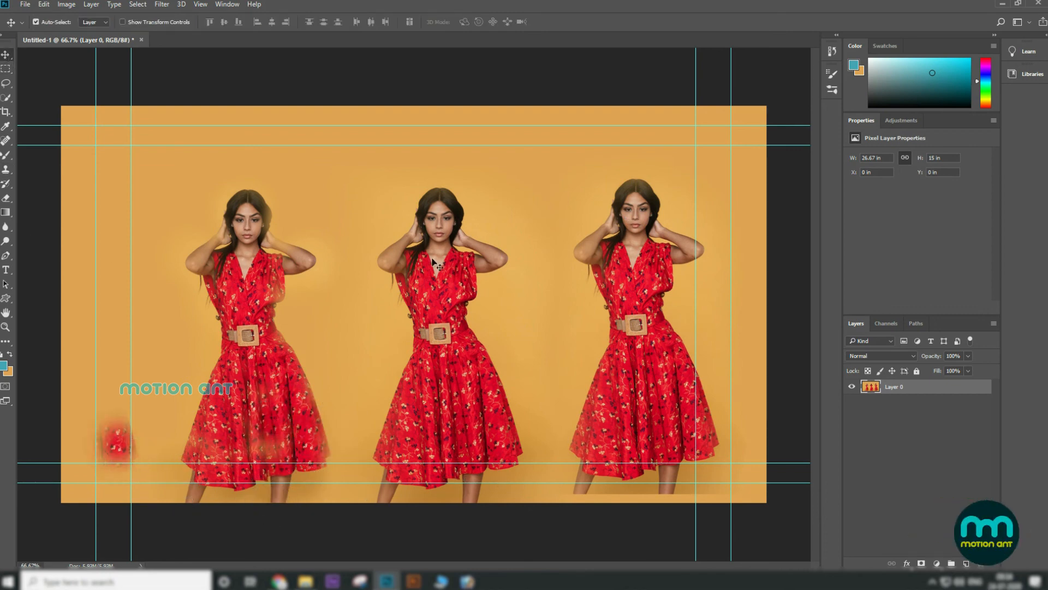
key(ctrl+z)
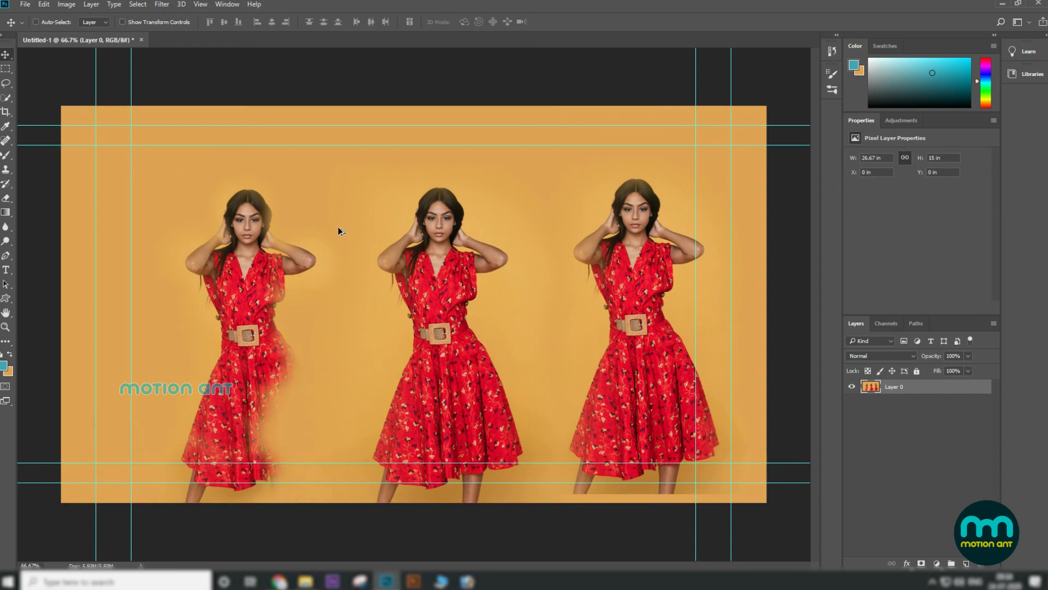
key(ctrl+z)
key(ctrl+z)
key(ctrl+z)
key(ctrl+z)
key(ctrl+z)
key(ctrl+z)
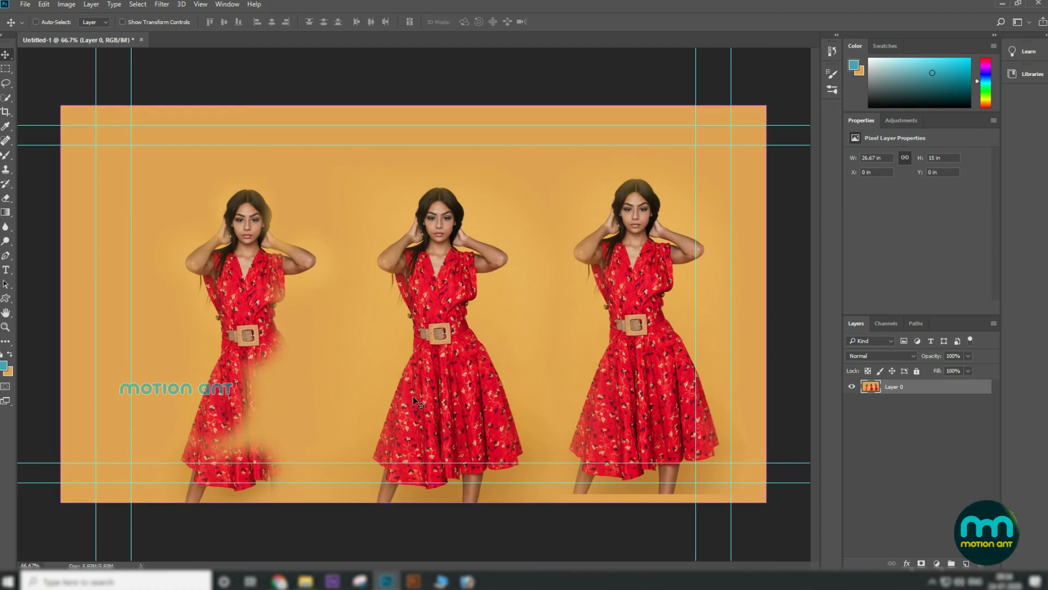
Step: Open the red-dress photo ussama-azam-xgN5lx7DjYM-unsplash.jpg as a new document
click(27, 6)
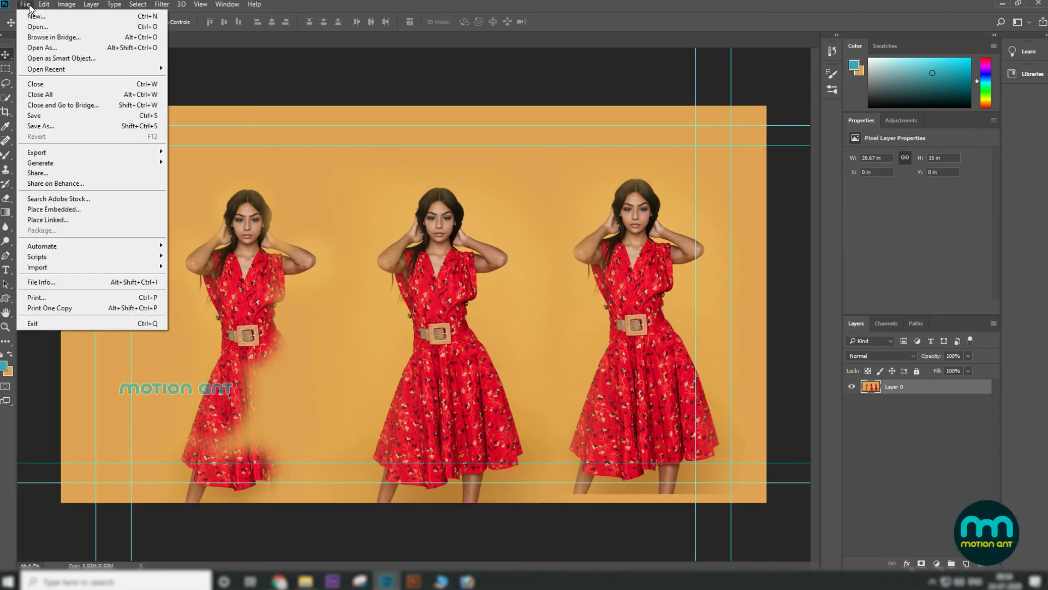
click(386, 330)
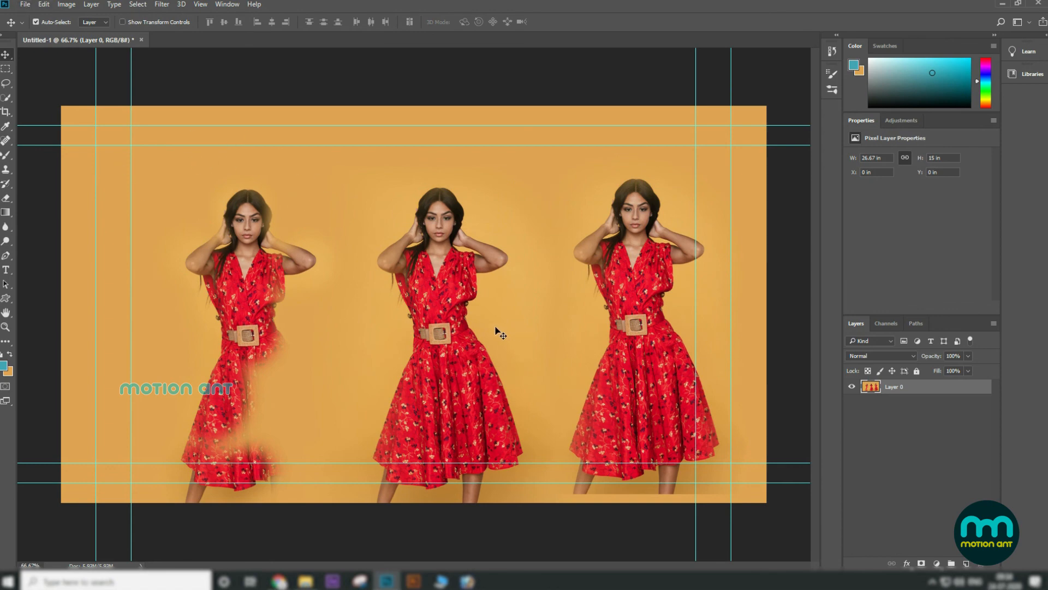
key(ctrl+BackSpace)
click(24, 5)
click(33, 29)
click(639, 262)
click(579, 467)
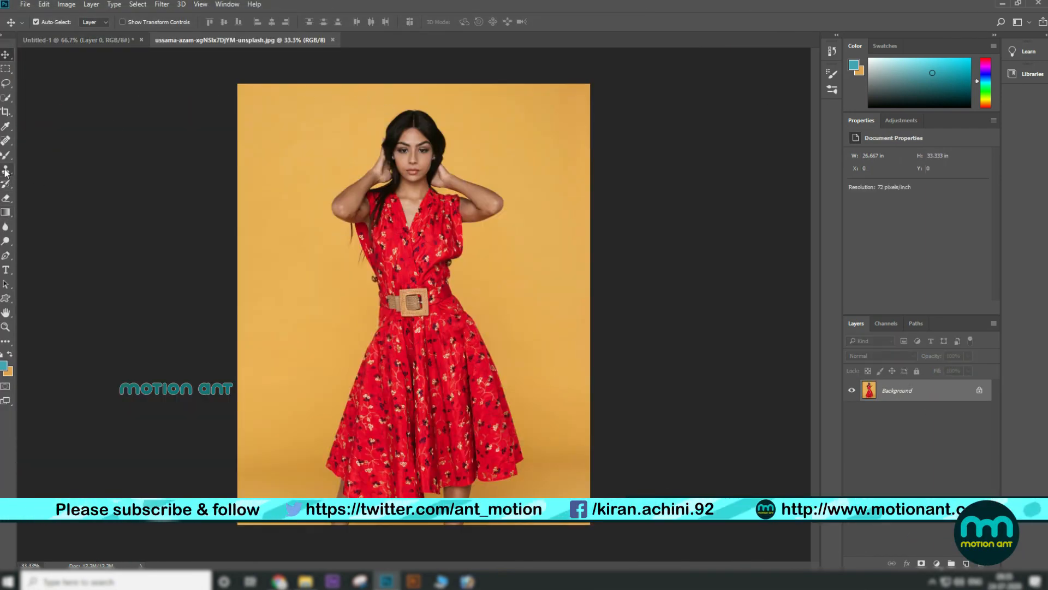
Step: Try healing a copy of the woman's face into the upper right background with an enlarged Healing Brush, then undo it
right_click(6, 141)
click(57, 150)
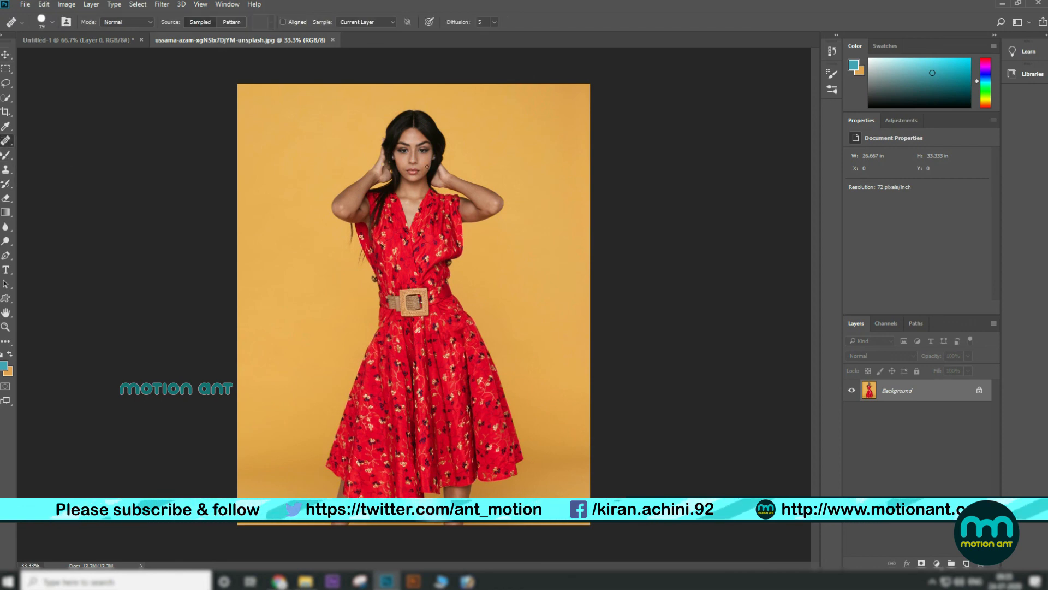
key(bracketright)
key(bracketright)
key(bracketright)
key(bracketright)
key(bracketright)
key(bracketright)
key(bracketright)
key(bracketright)
key(bracketright)
key(bracketright)
key(bracketright)
key(bracketright)
key(bracketright)
key(bracketright)
key(bracketright)
key(bracketright)
key(bracketright)
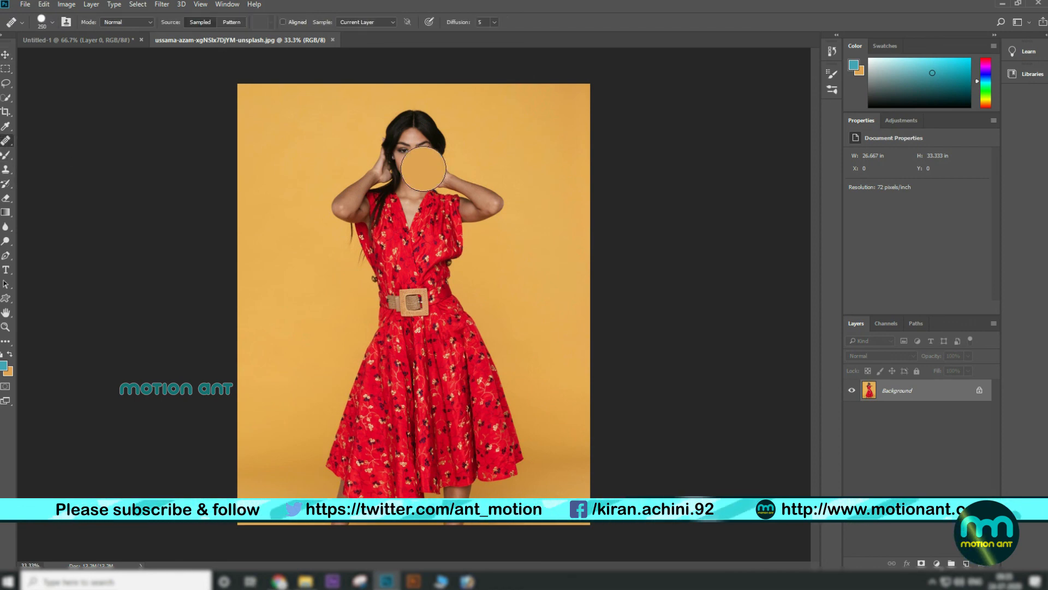
key(bracketright)
key(bracketright)
key(bracketright)
key(bracketright)
key(bracketright)
key(bracketright)
key(bracketright)
key(bracketleft)
key(bracketleft)
key(bracketleft)
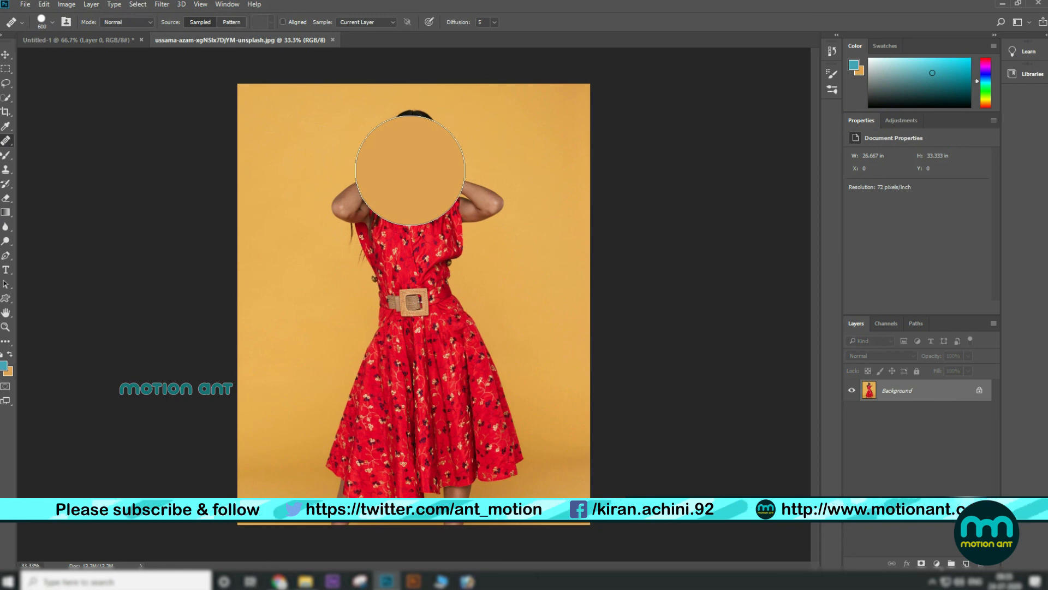
alt+click(410, 170)
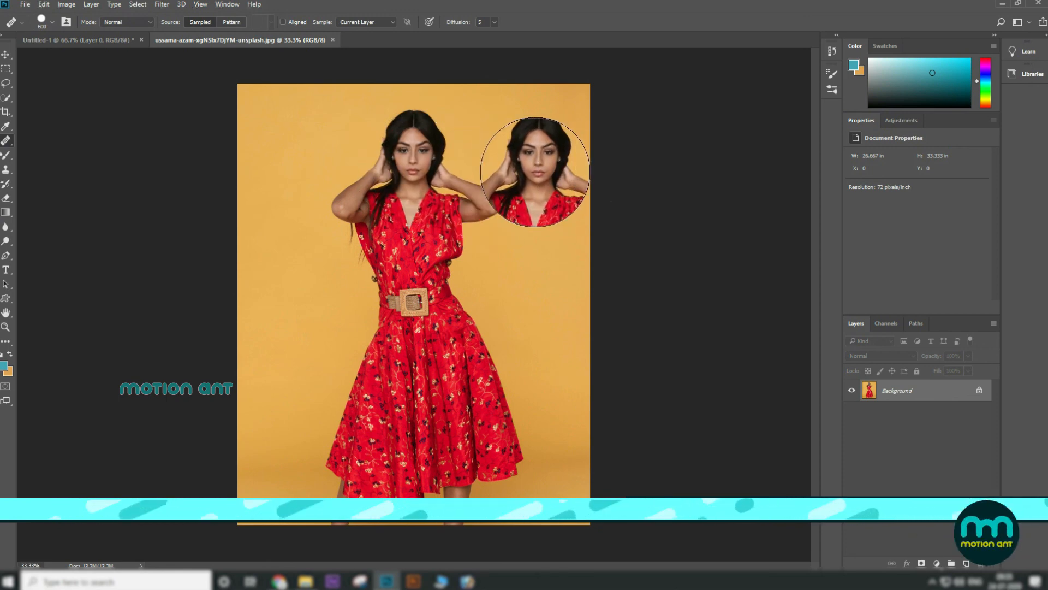
click(535, 172)
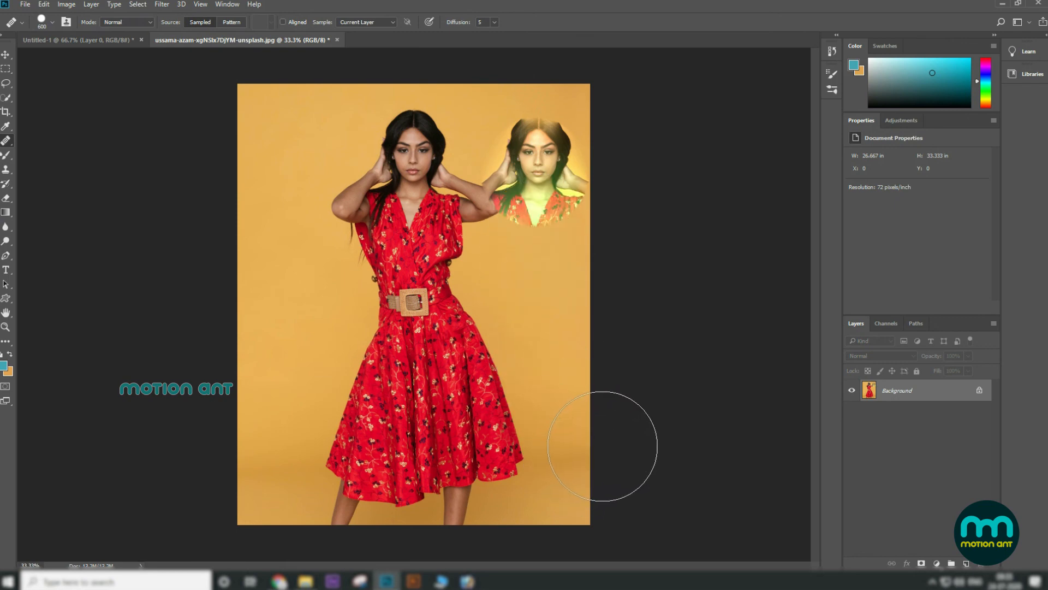
key(ctrl+z)
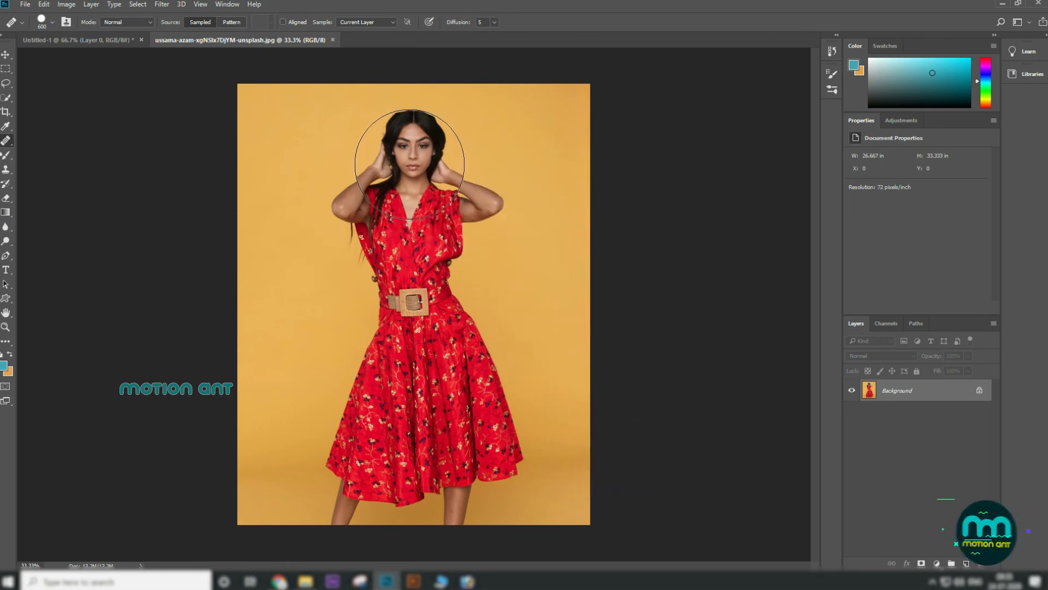
Step: Sample the woman's face and heal a copy of it into the upper right background
alt+click(410, 157)
mouse_move(542, 164)
mouse_down()
mouse_move(550, 329)
mouse_move(573, 424)
mouse_move(570, 433)
mouse_move(560, 419)
mouse_move(558, 363)
mouse_move(563, 456)
mouse_up()
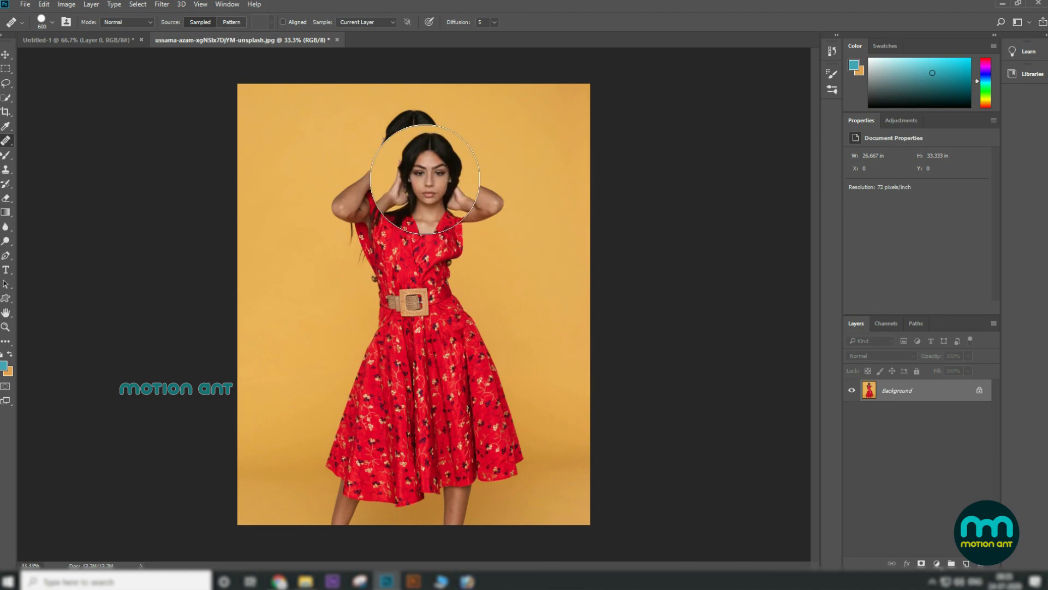
Step: Enlarge the Healing Brush and paint further face copies on the left side and lower right
key(bracketright)
key(bracketright)
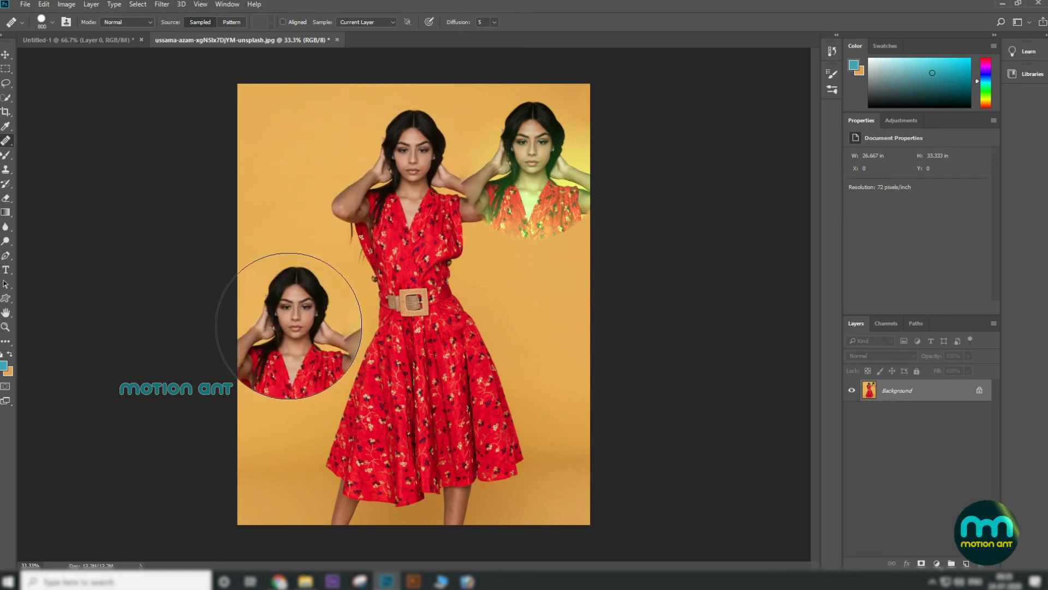
click(287, 328)
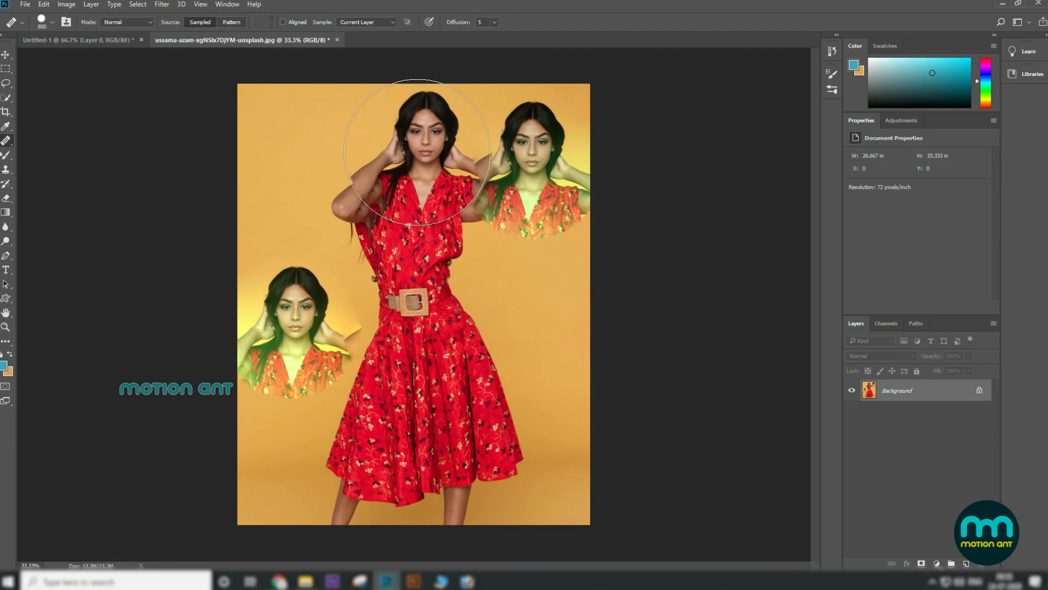
drag(540, 329, 562, 407)
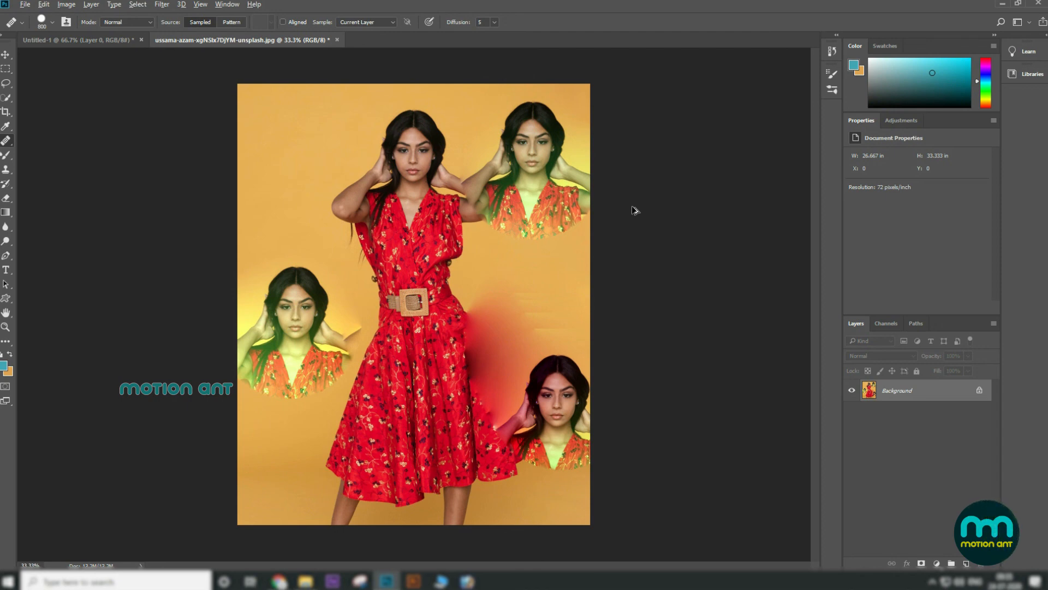
Step: Fill the whole canvas with the orange background color
right_click(6, 142)
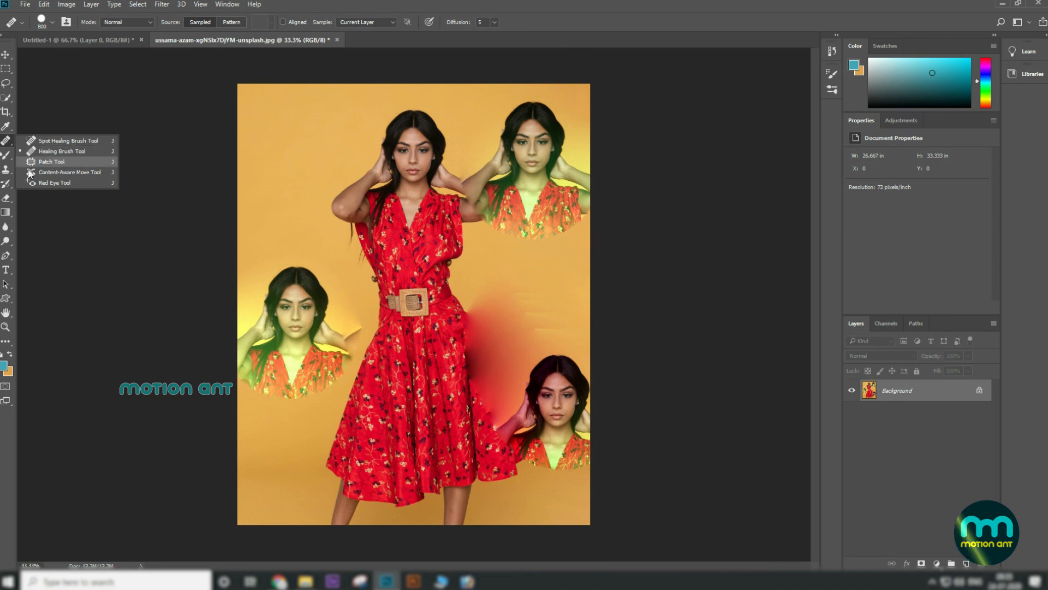
right_click(6, 171)
click(66, 170)
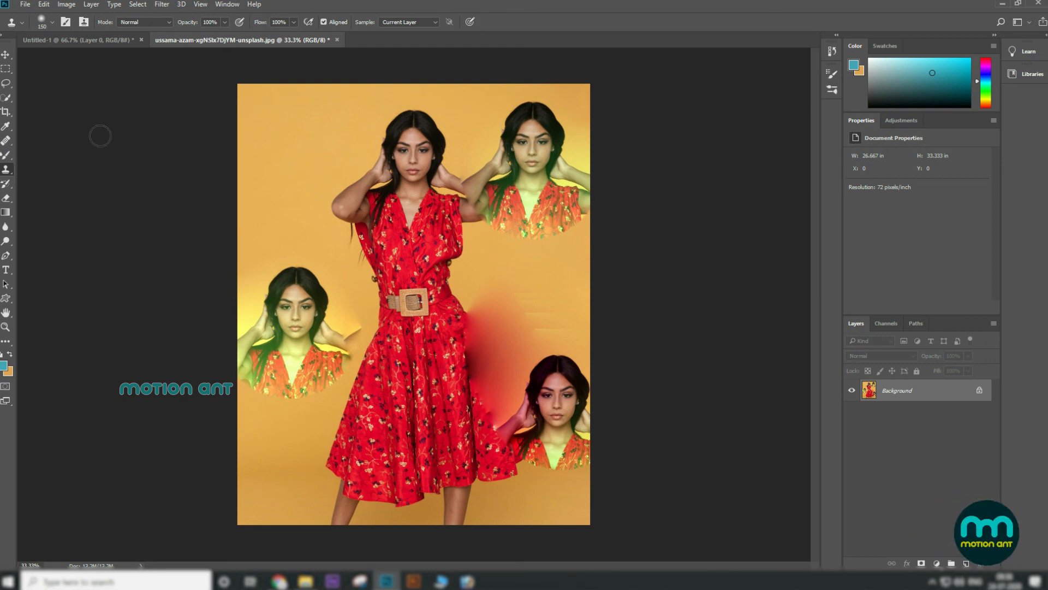
click(7, 54)
key(ctrl+BackSpace)
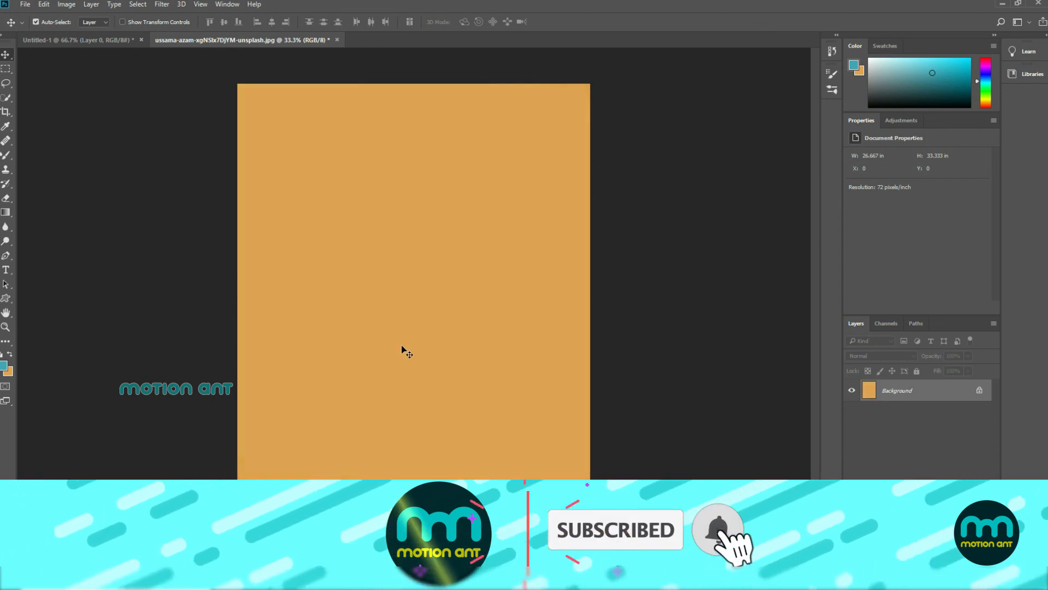
Step: Select the Pattern Stamp Tool, enlarge the brush, and paint grey texture patterns across the canvas
click(7, 169)
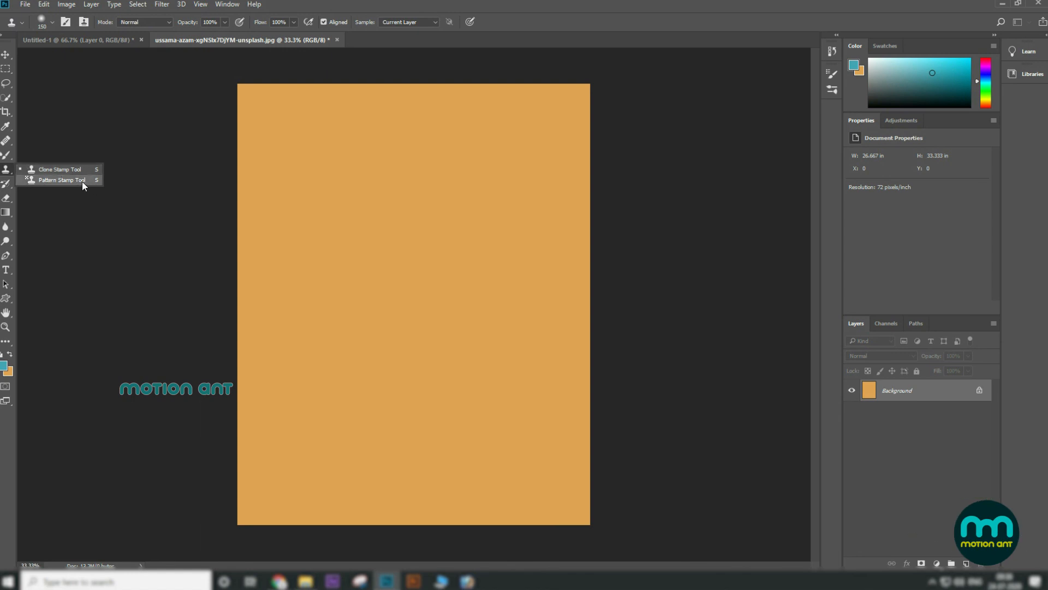
click(61, 180)
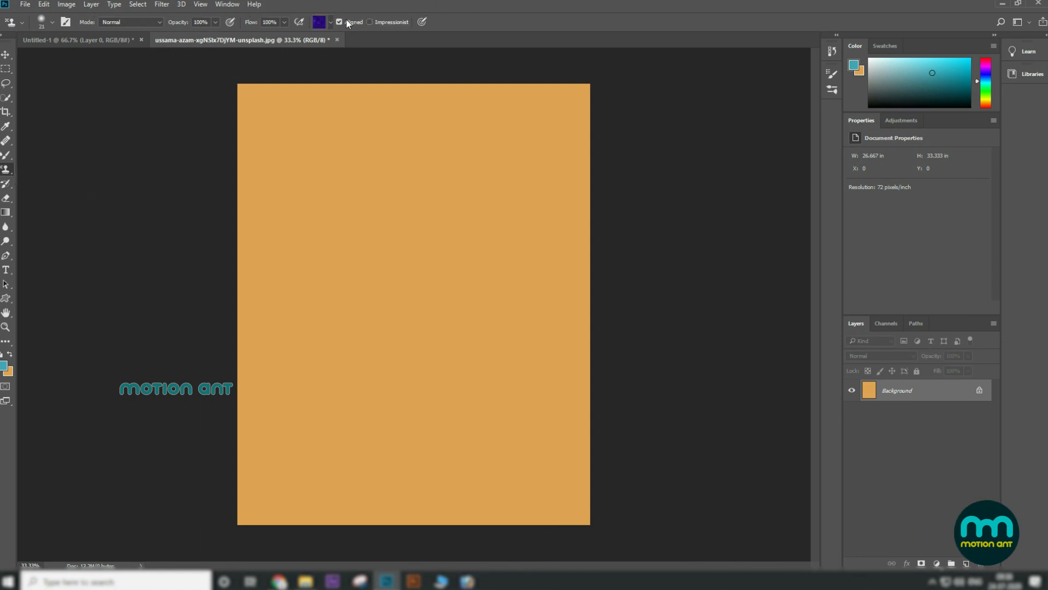
click(331, 22)
double_click(280, 44)
key(bracketright)
key(bracketright)
key(bracketright)
key(bracketright)
key(bracketright)
key(bracketright)
key(bracketright)
key(bracketright)
key(bracketright)
key(bracketright)
key(bracketright)
key(bracketright)
key(bracketright)
key(bracketright)
key(bracketright)
key(bracketright)
key(bracketright)
key(bracketright)
key(bracketright)
key(bracketright)
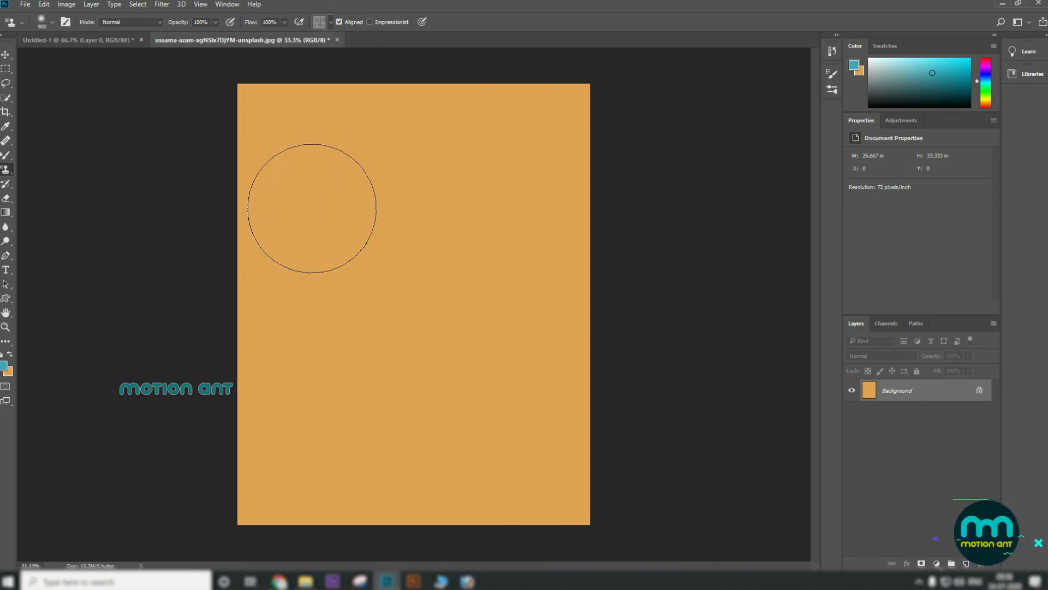
key(bracketright)
key(bracketright)
mouse_move(257, 169)
mouse_down()
mouse_move(601, 140)
mouse_move(468, 240)
mouse_move(725, 474)
mouse_move(481, 66)
mouse_up()
click(332, 21)
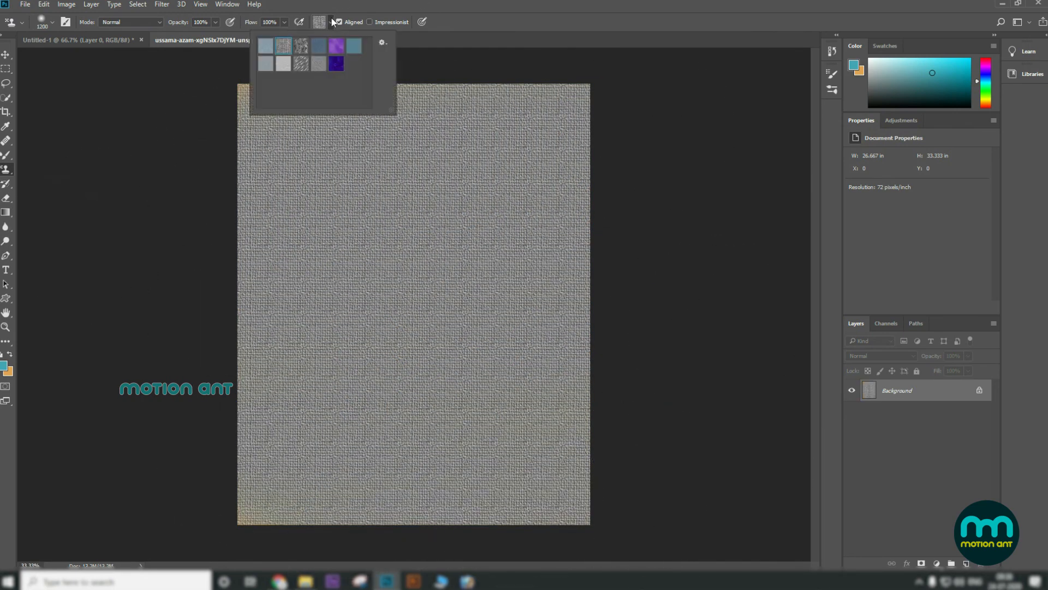
mouse_move(306, 281)
mouse_down()
mouse_move(462, 244)
mouse_move(321, 267)
mouse_move(323, 224)
mouse_up()
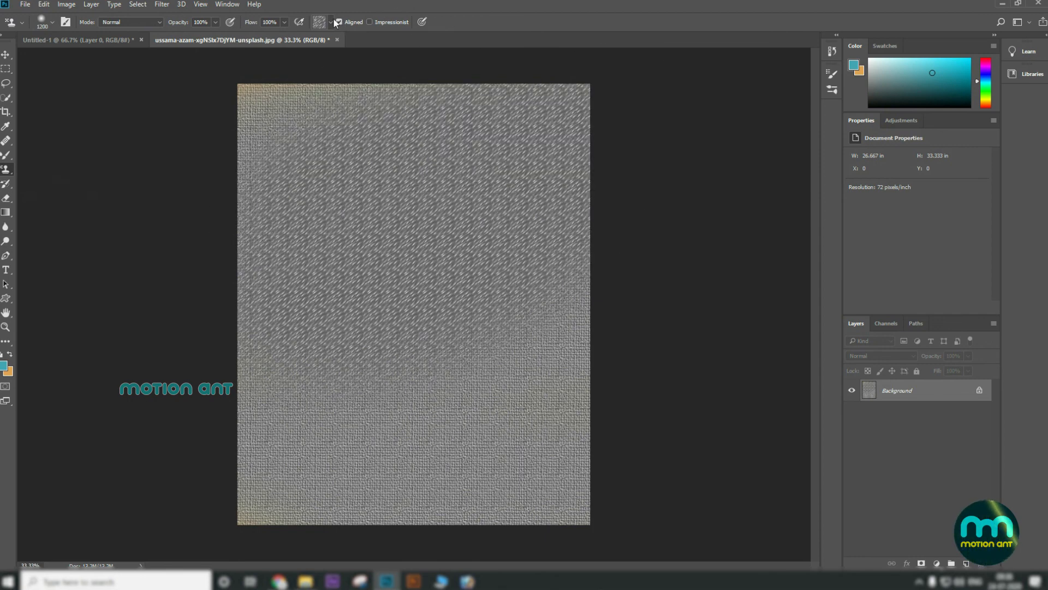
Step: Load the Nature Patterns set, replacing the current patterns
click(331, 22)
click(383, 43)
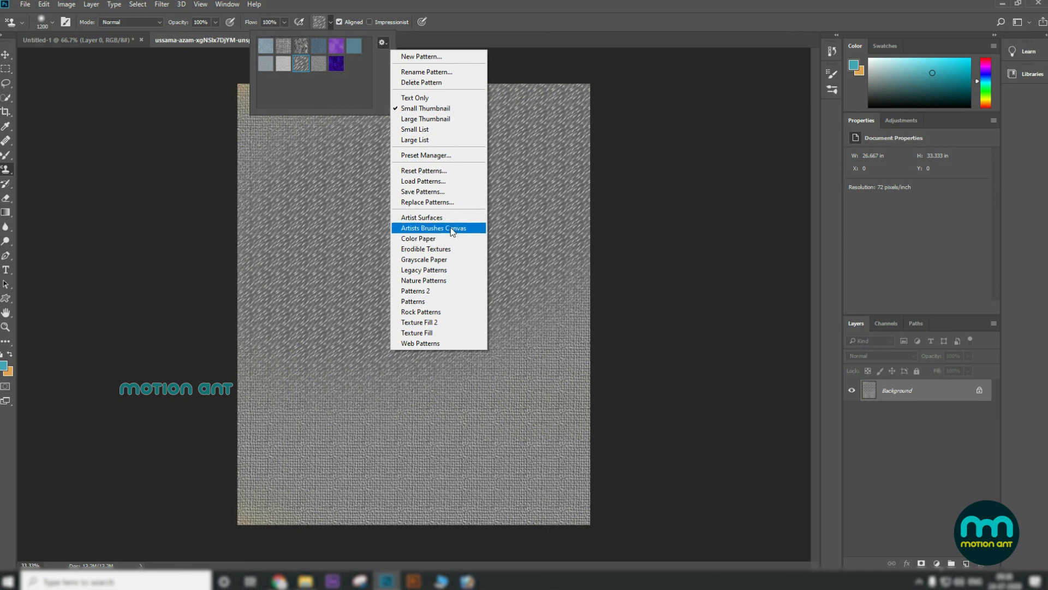
click(454, 280)
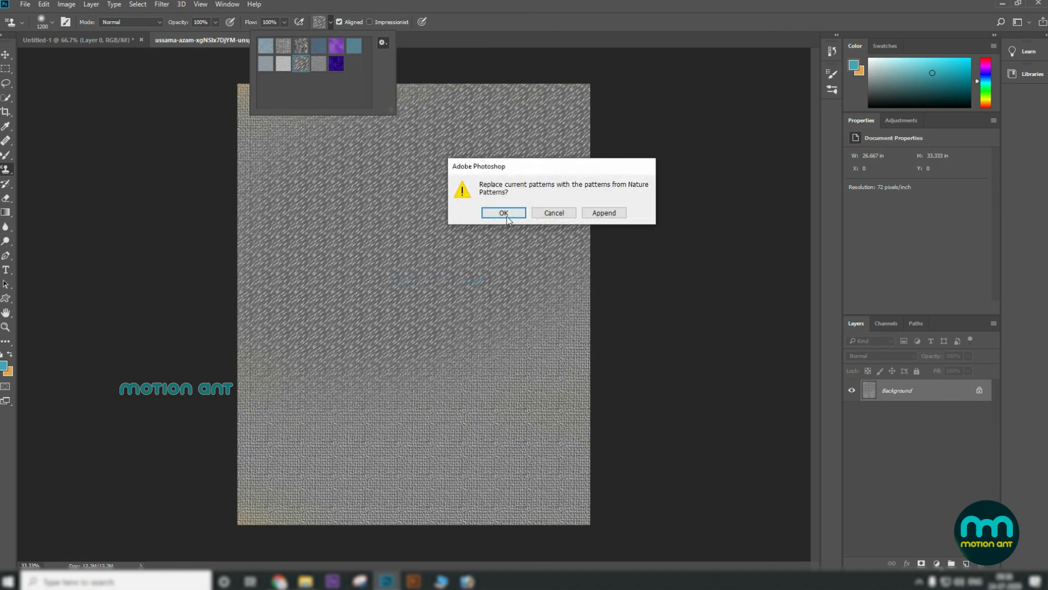
click(505, 214)
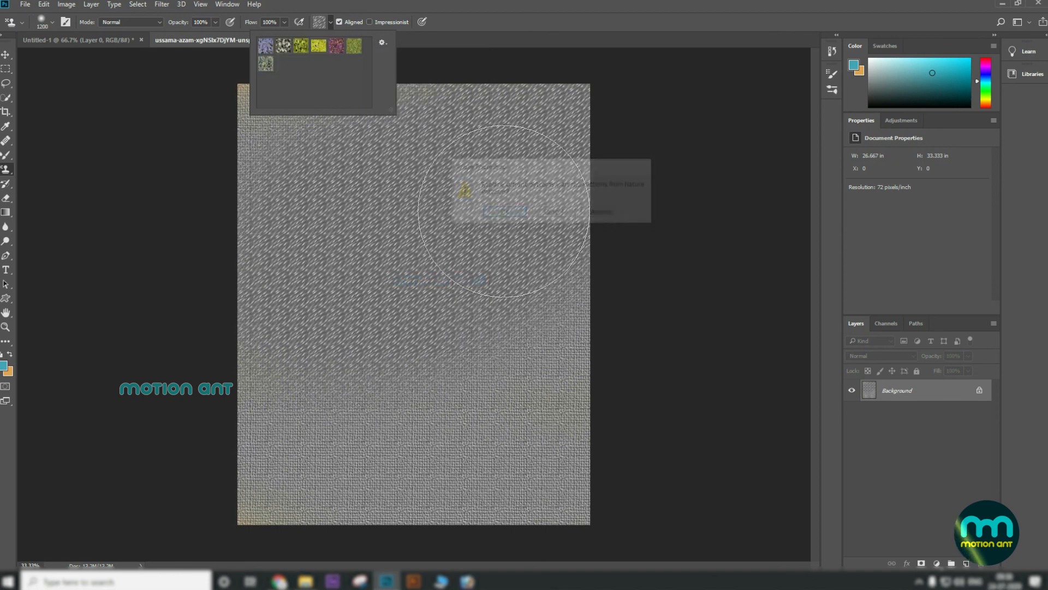
Step: Pick the purple flower pattern, enlarge the brush, and paint it over the entire canvas
double_click(337, 49)
key(bracketright)
key(bracketright)
key(bracketright)
mouse_move(282, 176)
mouse_down()
mouse_move(491, 304)
mouse_move(445, 515)
mouse_move(194, 310)
mouse_up()
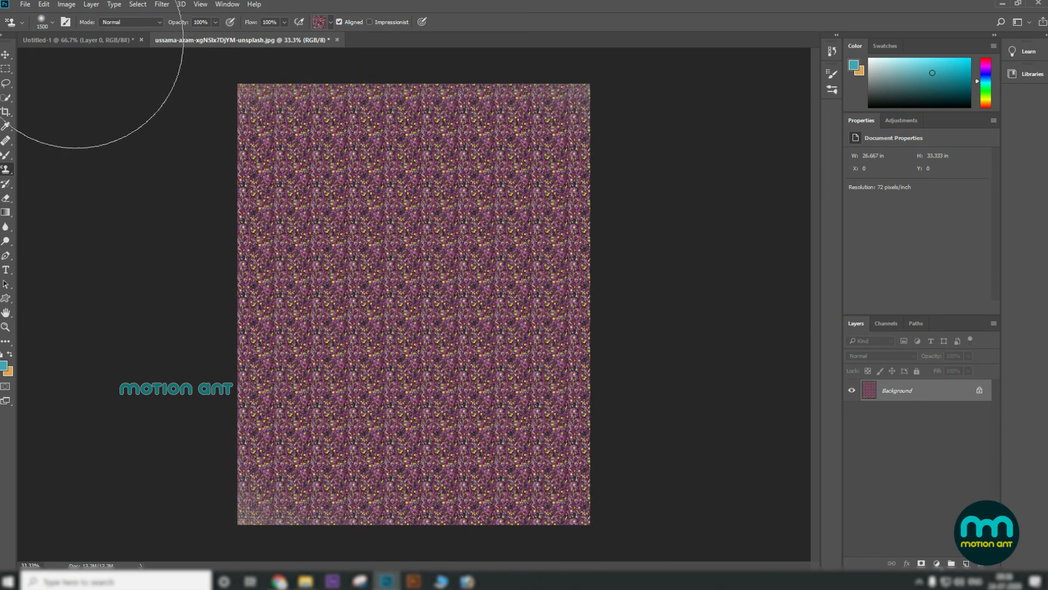
Step: Switch the stamp mode to Lighten and paint the yellow nature pattern over the canvas's center
click(53, 23)
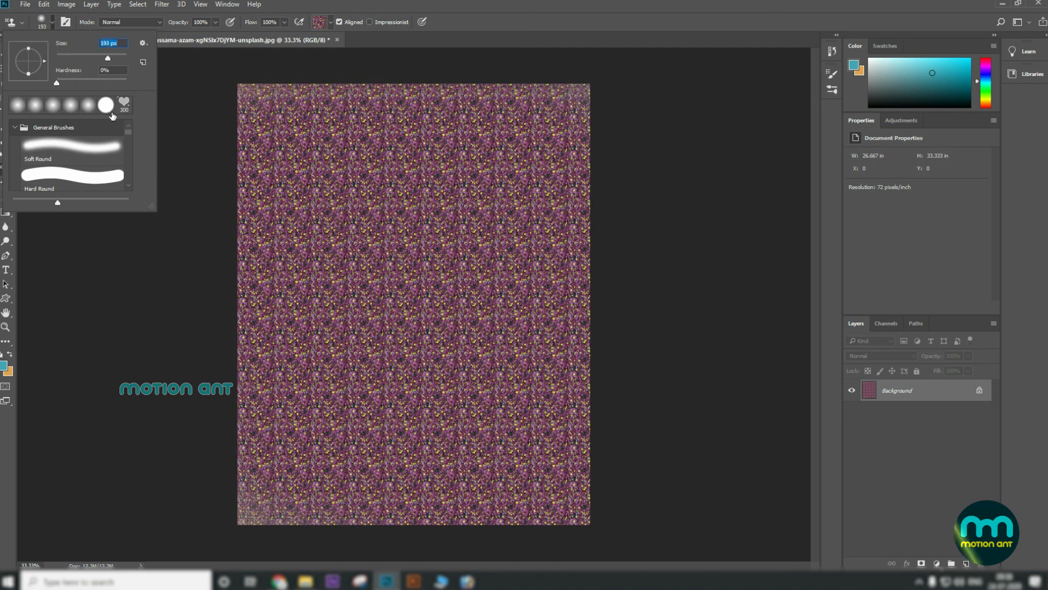
click(22, 22)
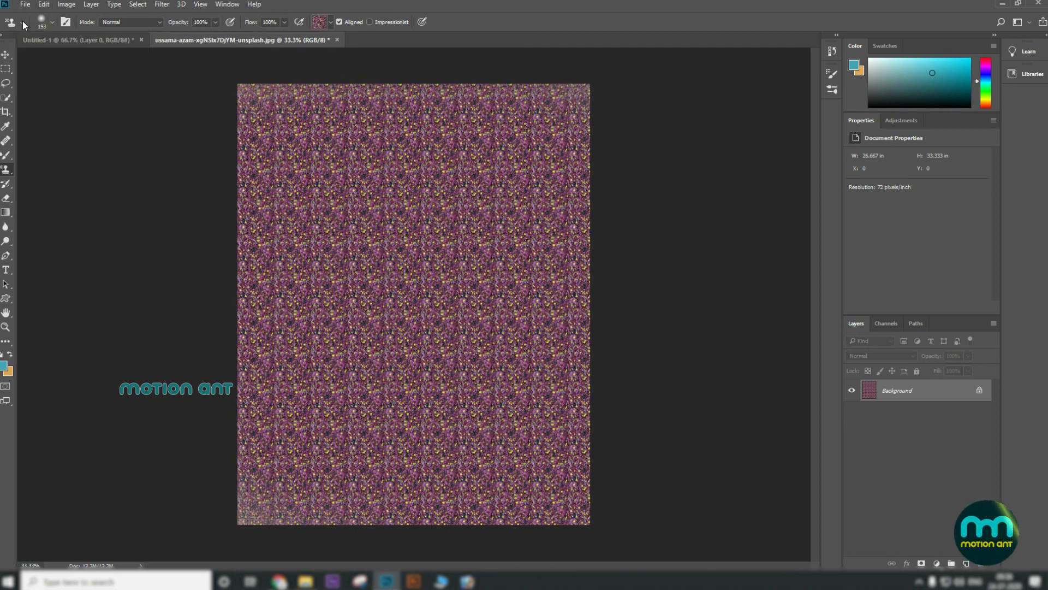
click(146, 22)
click(112, 97)
click(332, 21)
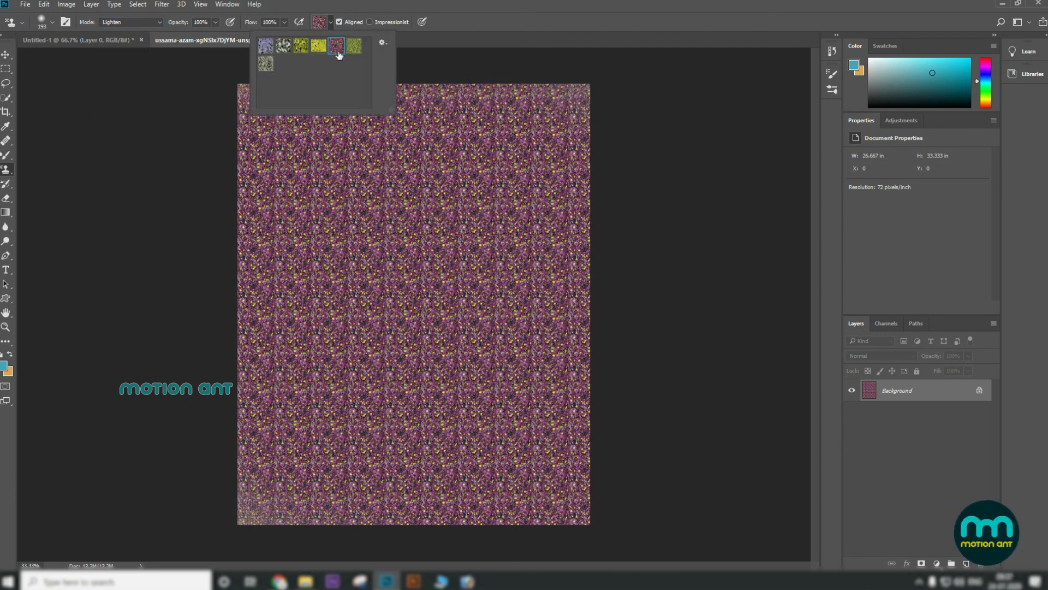
double_click(319, 47)
key(bracketright)
key(bracketright)
key(bracketright)
key(bracketright)
key(bracketright)
key(bracketright)
key(bracketright)
mouse_move(362, 178)
mouse_down()
mouse_move(320, 216)
mouse_move(464, 333)
mouse_move(460, 348)
mouse_up()
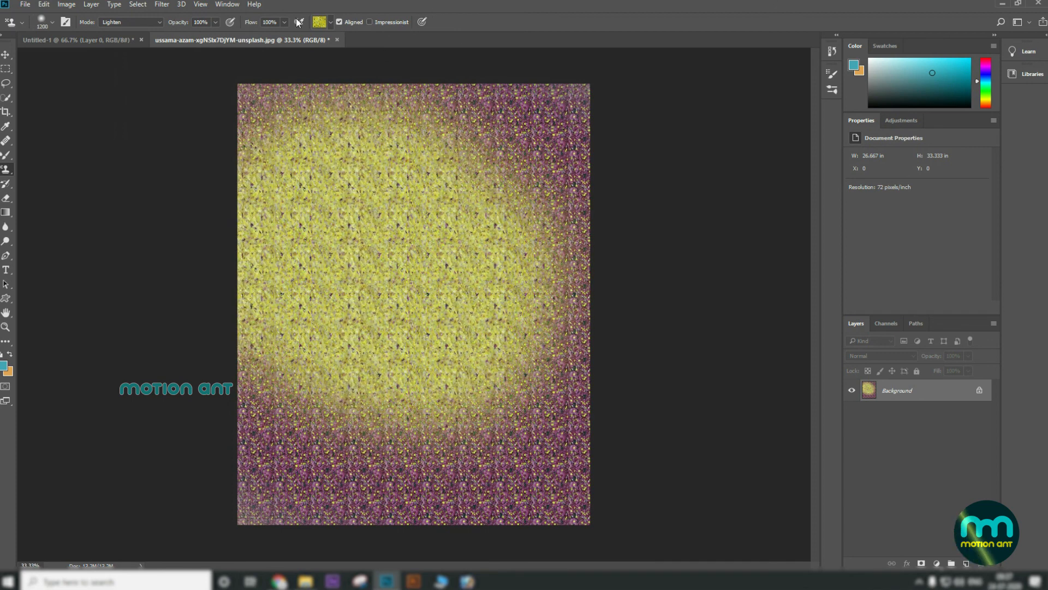
Step: Select the History Brush Tool
right_click(6, 171)
click(6, 184)
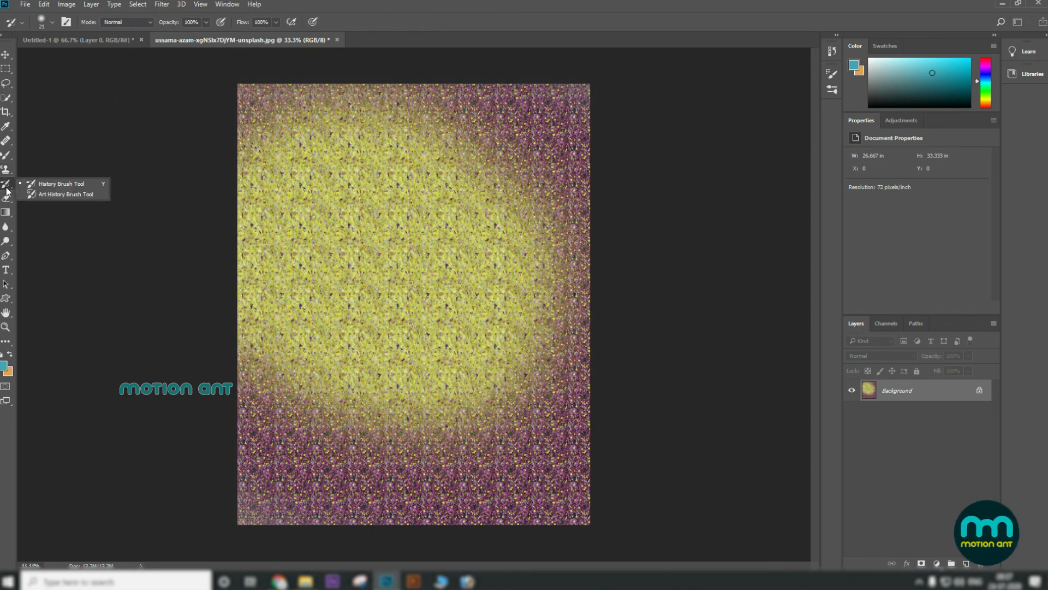
click(82, 188)
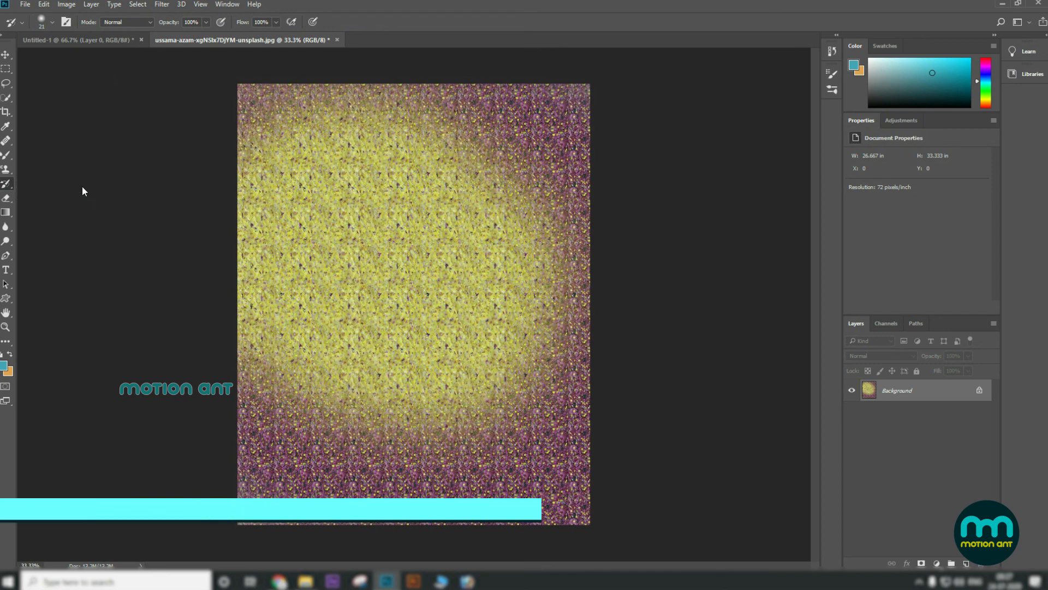
Step: Open the History panel and create a new snapshot of the current state
click(227, 5)
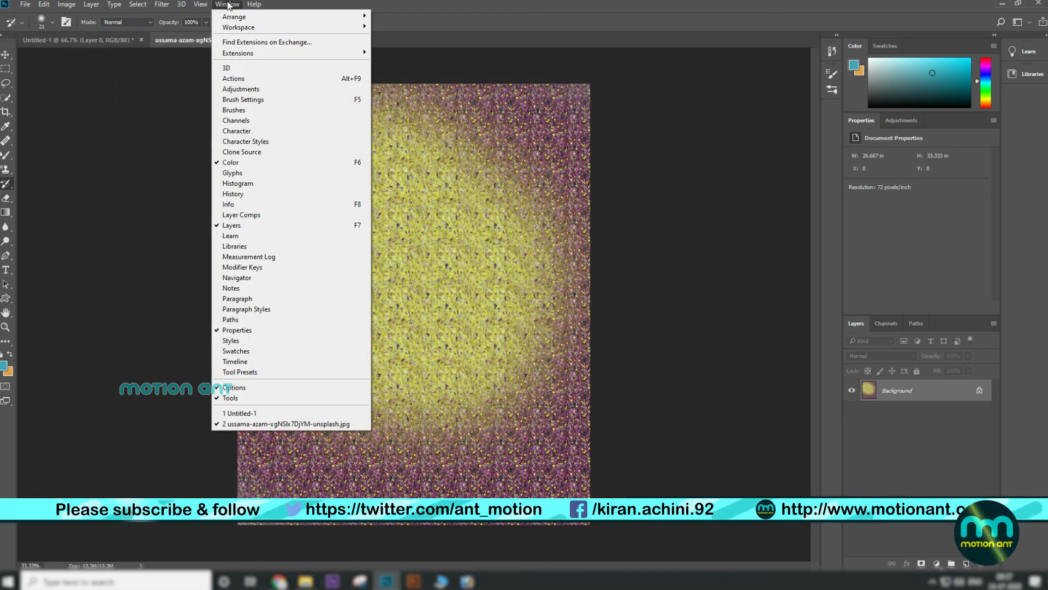
click(290, 194)
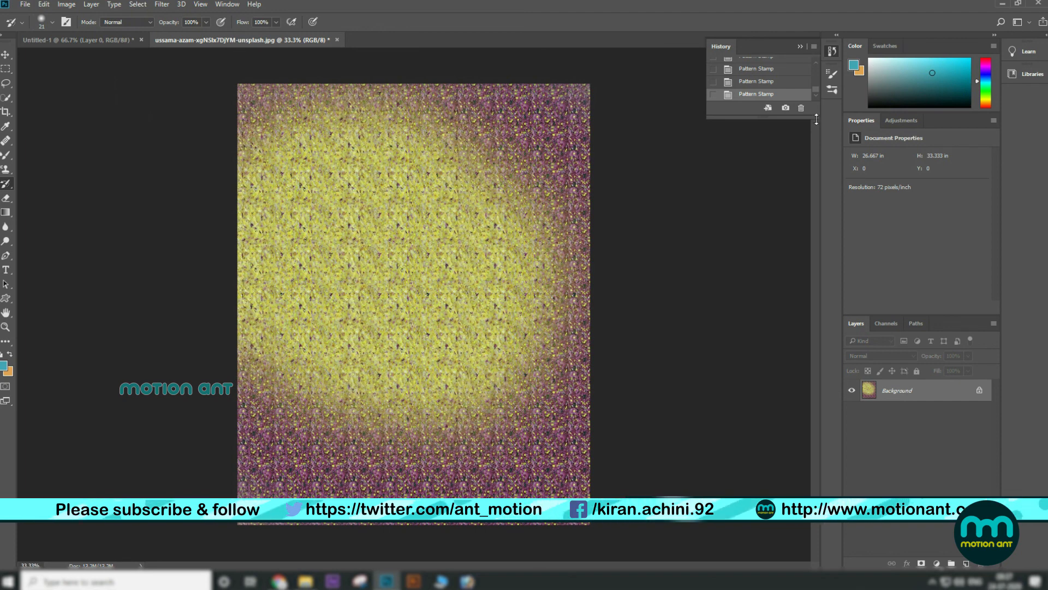
drag(764, 118, 764, 188)
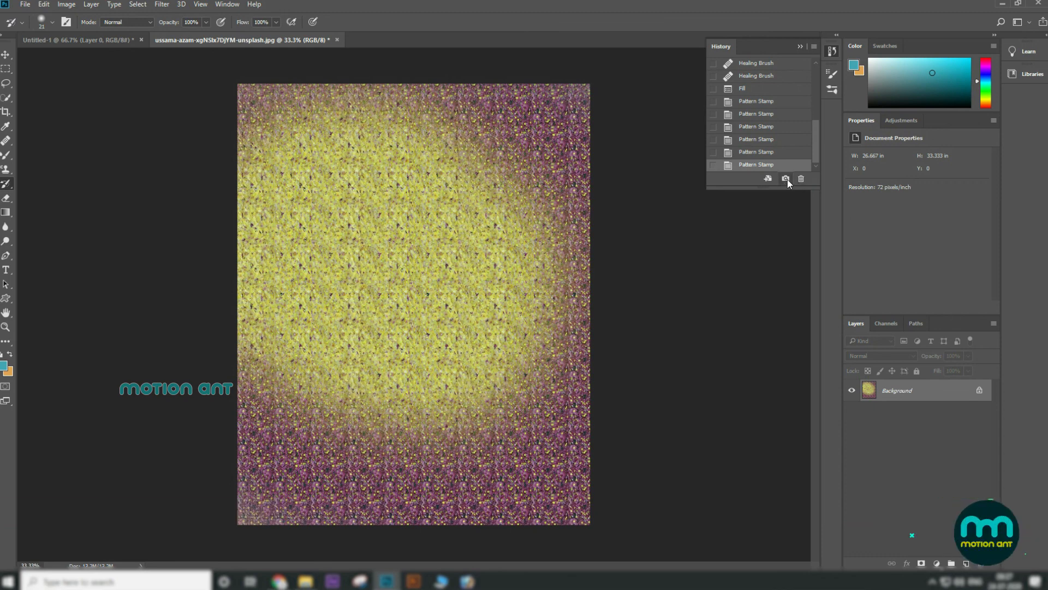
scroll(782, 114, up, 3)
scroll(781, 109, up, 5)
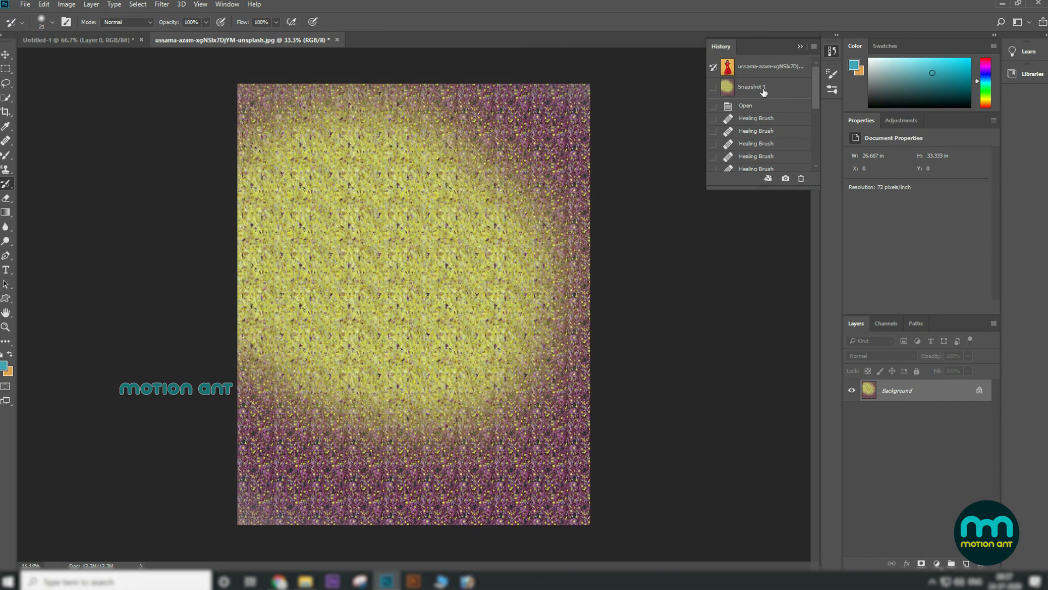
Step: Add a text layer reading cbhdfcghdchd to the document
scroll(769, 148, down, 3)
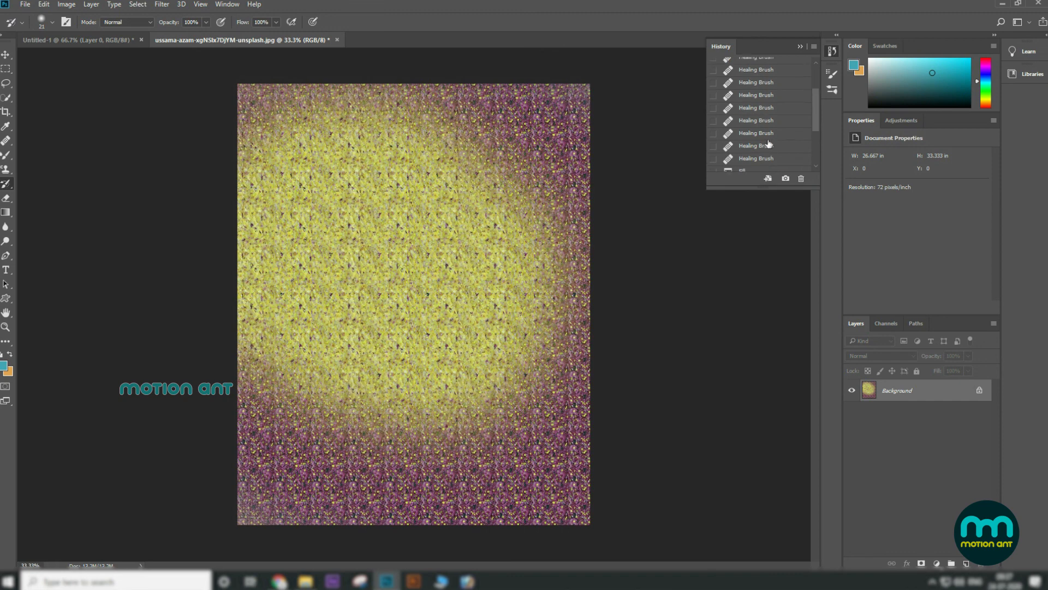
scroll(765, 96, down, 4)
key(t)
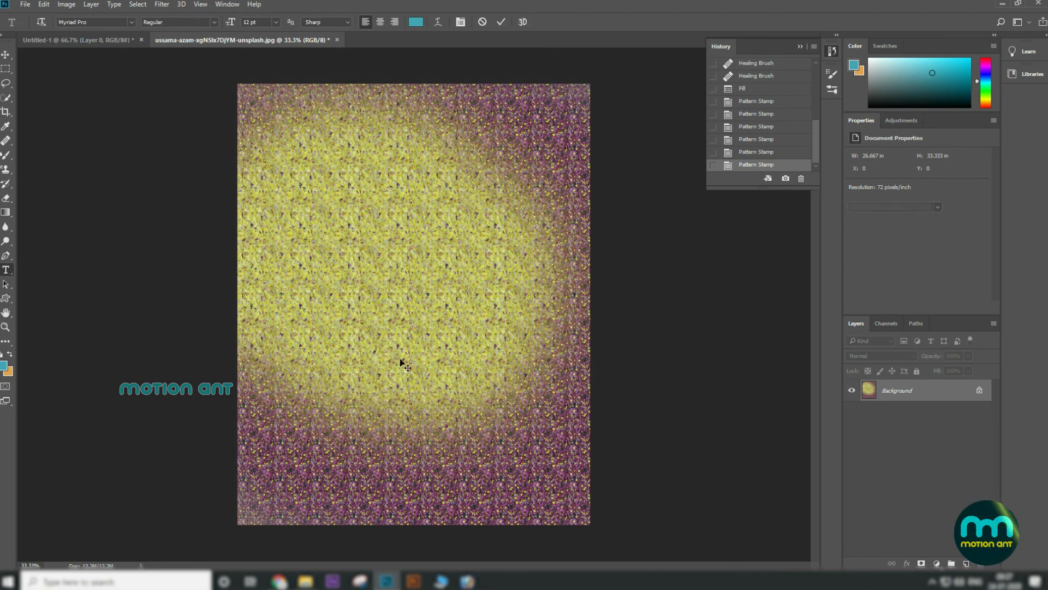
text(cbhdfcghdchd)
click(6, 55)
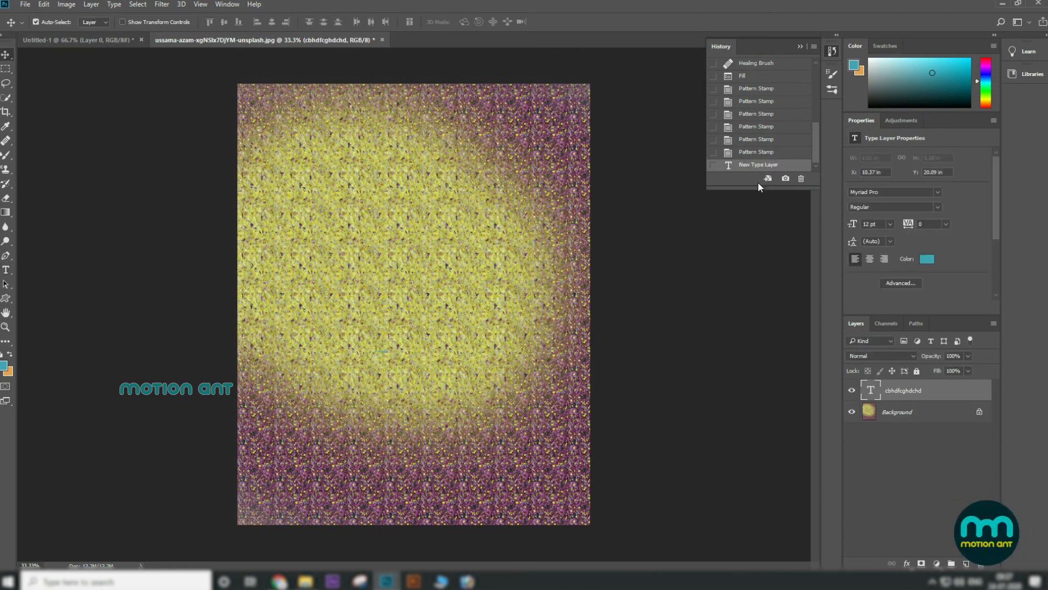
Step: Revert the document to Snapshot 1 in the History panel
scroll(759, 136, up, 5)
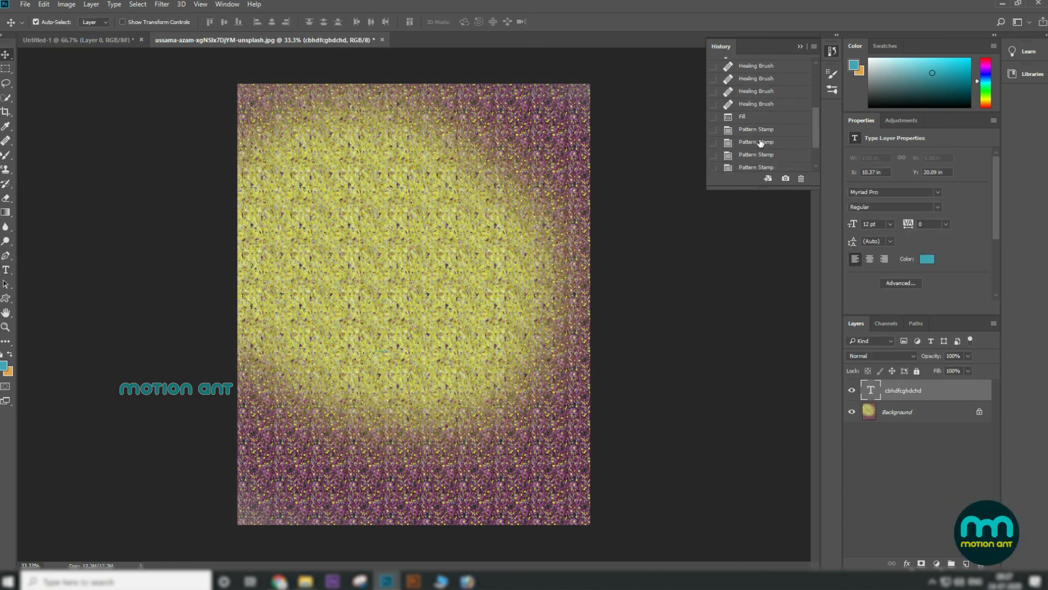
click(780, 67)
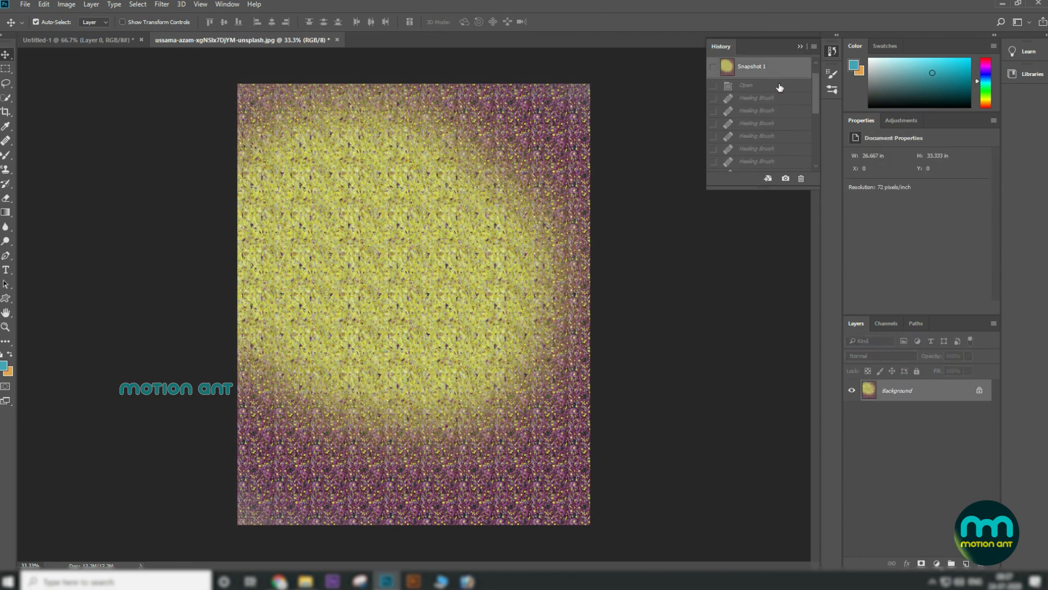
Step: Select the Art History Brush Tool from the history brush tool group
click(6, 185)
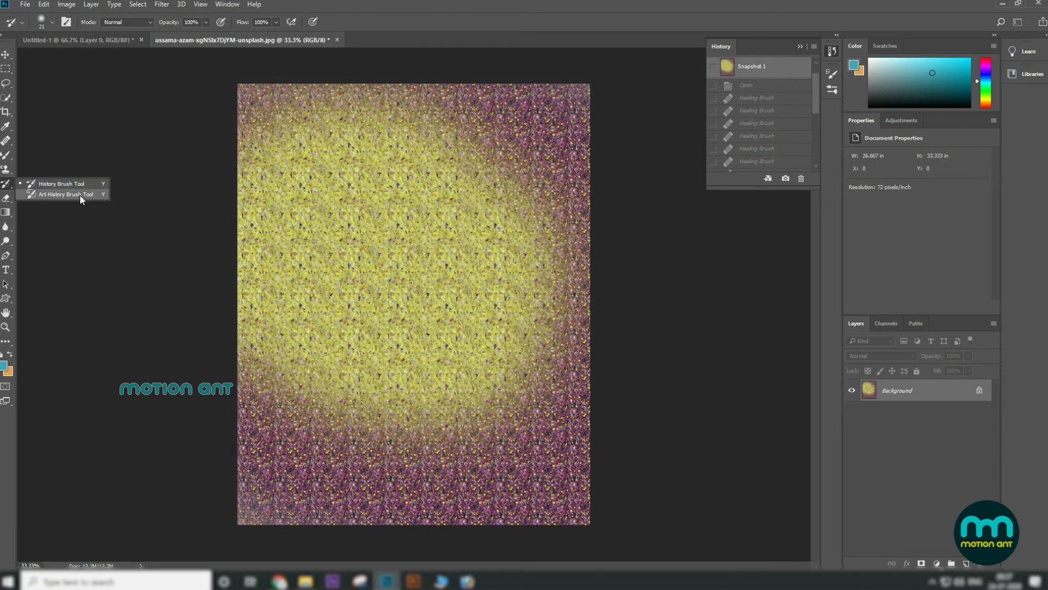
click(79, 195)
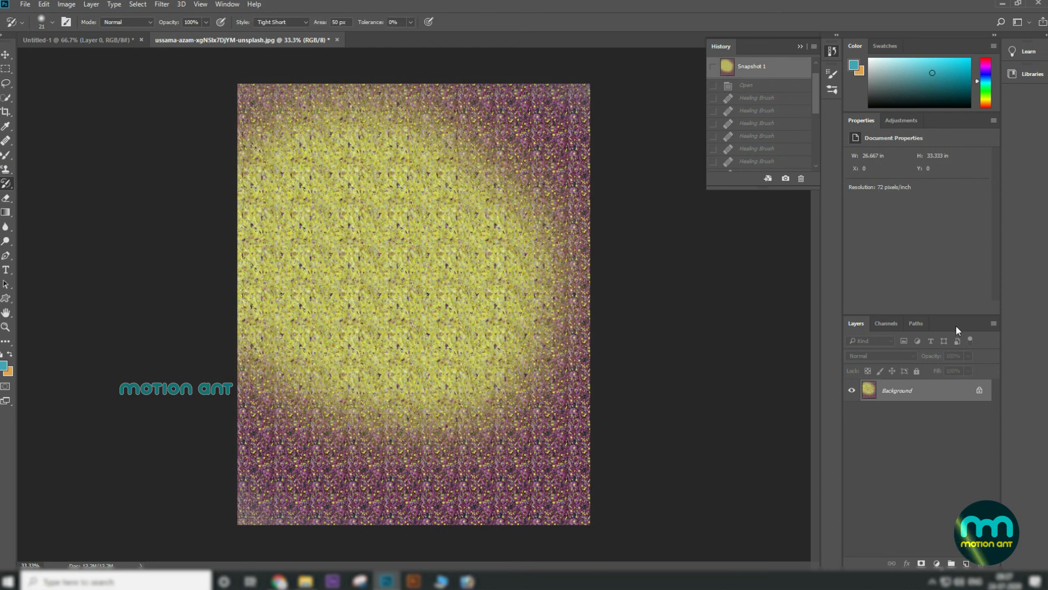
Step: Convert the Background layer into a regular layer named Layer 0
double_click(928, 391)
click(619, 186)
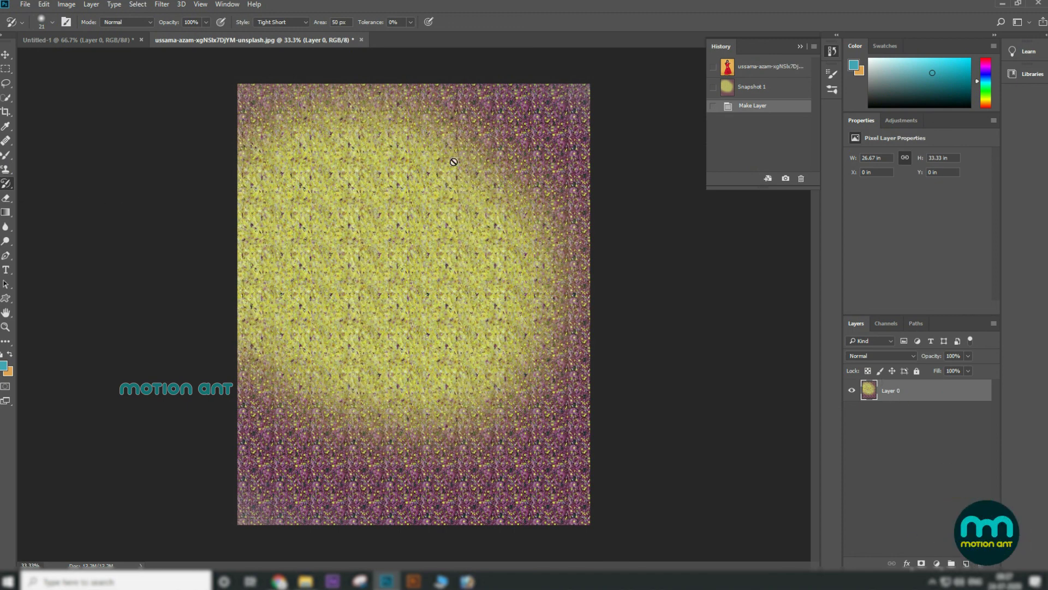
Step: Switch back to the History Brush Tool
right_click(7, 186)
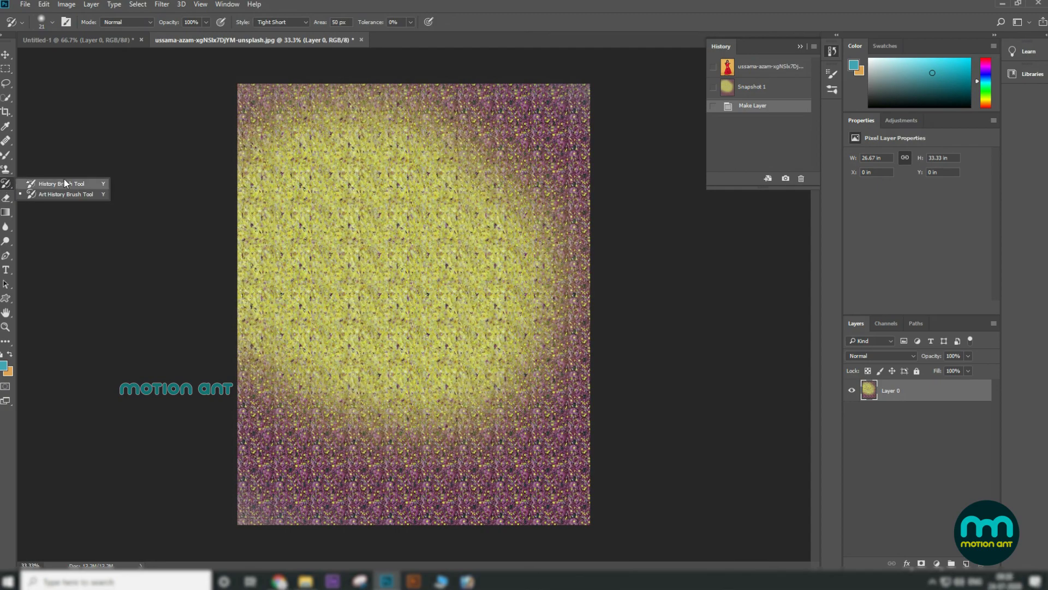